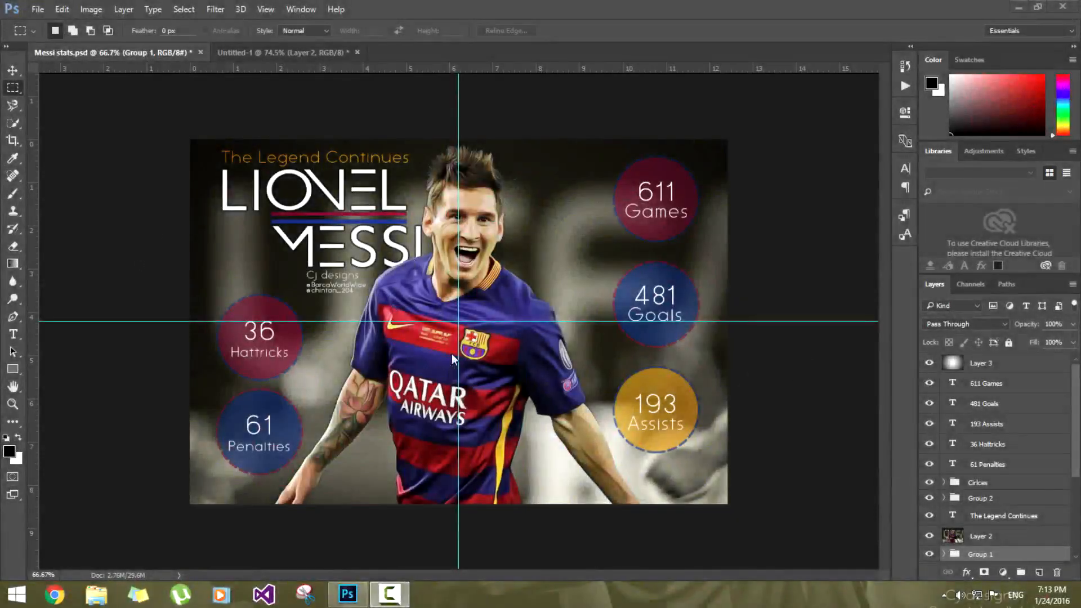
Step: Switch to the Untitled-1 document and make both the cut-out player Layer 2 and the full photo Layer 3 visible
{"action": "left_click", "coordinate": [269, 47]}
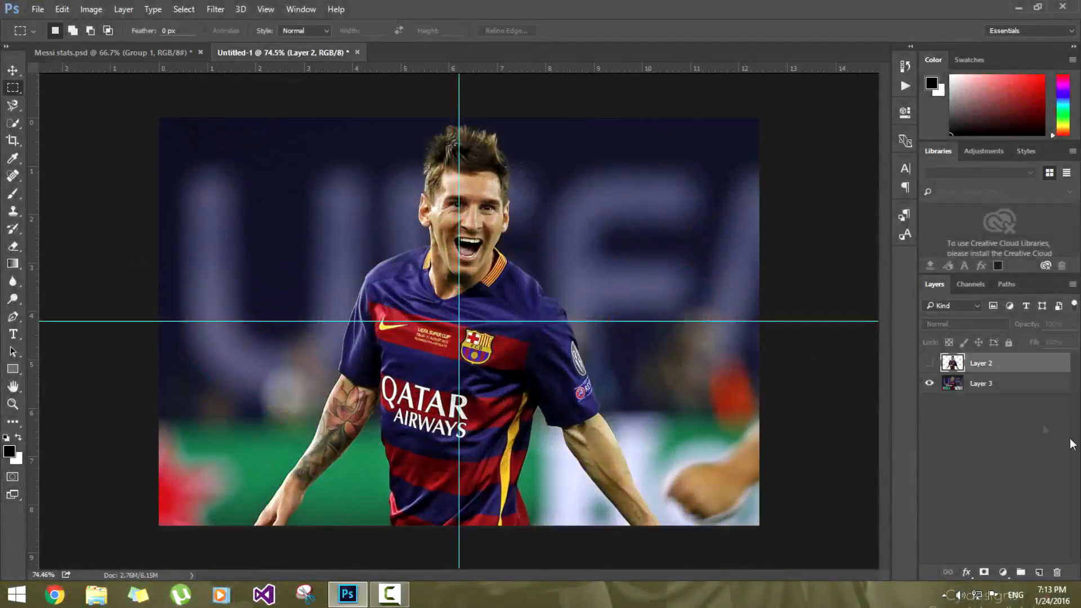
{"action": "left_click", "coordinate": [960, 388]}
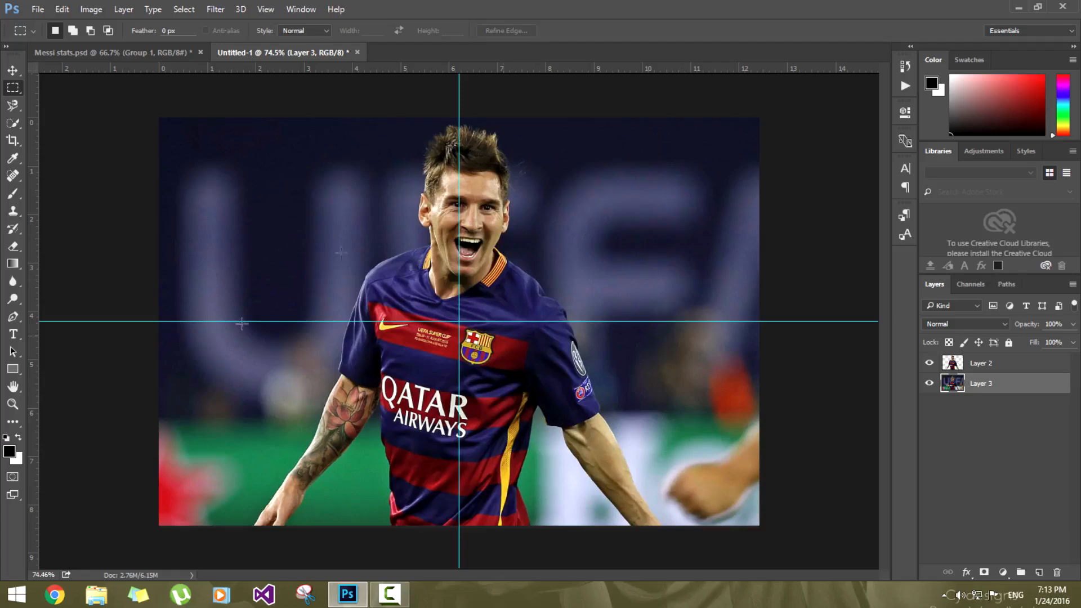
{"action": "left_click", "coordinate": [929, 383]}
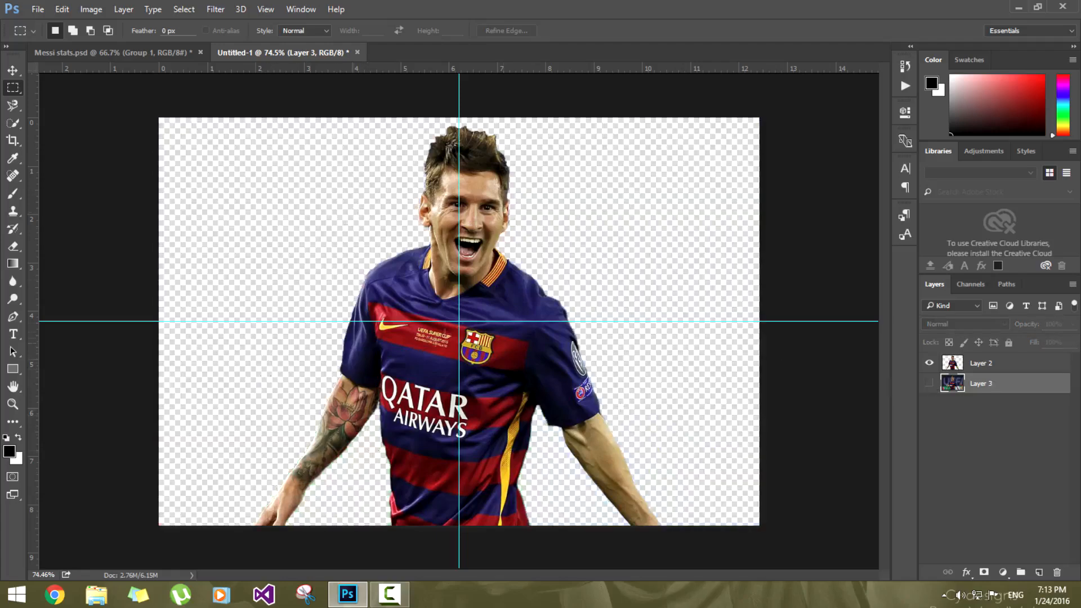
{"action": "left_click", "coordinate": [929, 384]}
{"action": "left_click", "coordinate": [930, 364]}
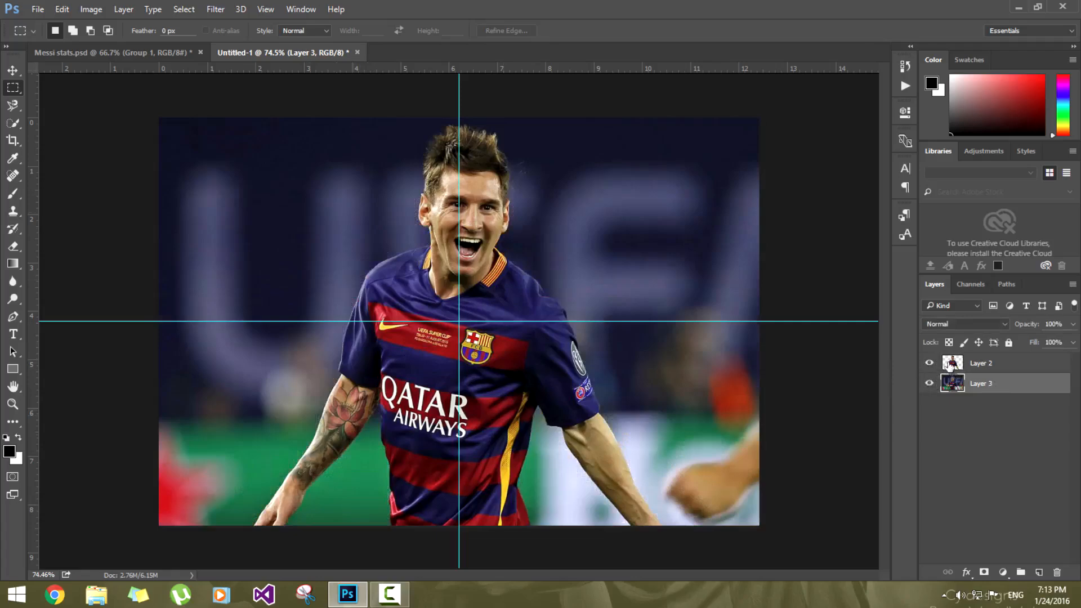
Step: Compare the cut-out player with the full photo by hiding and showing Layer 2 and Layer 3
{"action": "left_click", "coordinate": [951, 366]}
{"action": "left_click", "coordinate": [929, 384]}
{"action": "left_click", "coordinate": [953, 386]}
{"action": "left_click", "coordinate": [929, 363]}
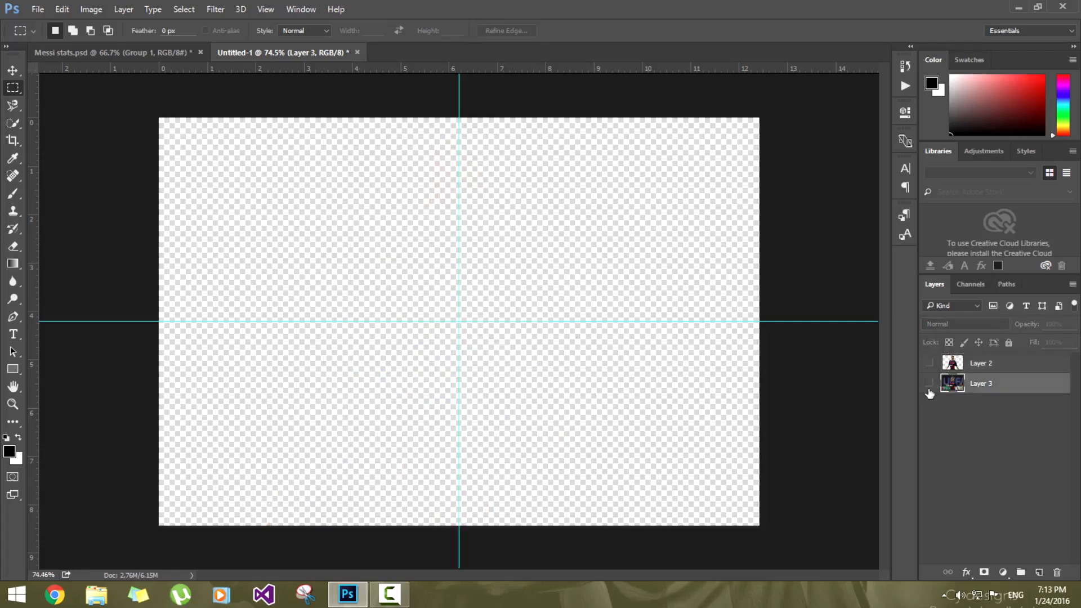
{"action": "left_click", "coordinate": [930, 383]}
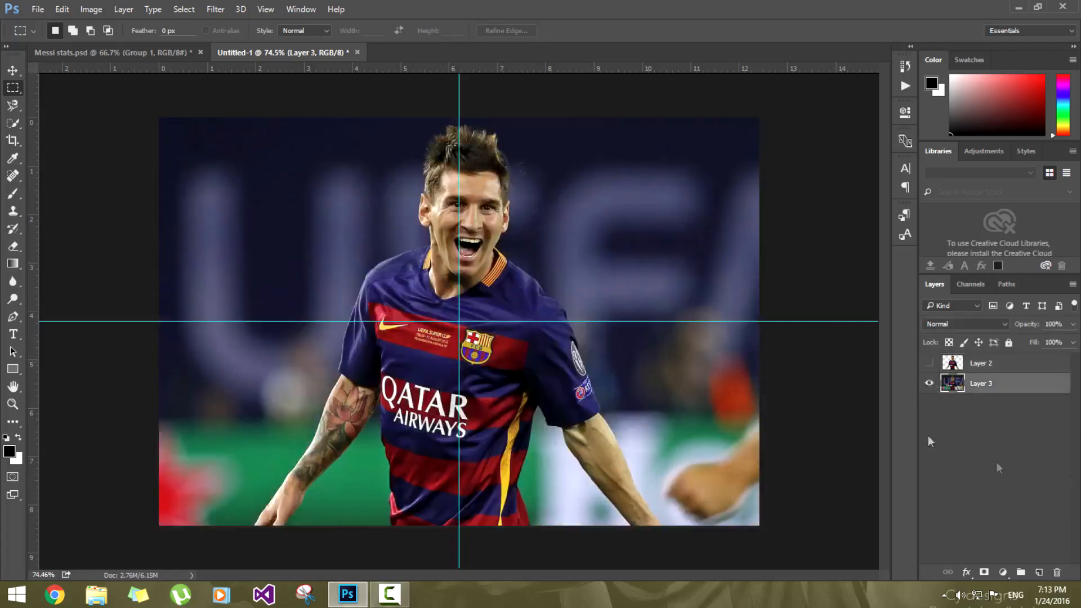
{"action": "left_click", "coordinate": [929, 364]}
Step: Duplicate Layer 3 twice beneath the cut-out player layer and hide the original Layer 3
{"action": "left_click", "coordinate": [966, 364]}
{"action": "left_click", "coordinate": [1000, 386]}
{"action": "left_click_drag", "start_coordinate": [990, 383], "coordinate": [987, 377], "text": "alt"}
{"action": "left_click", "coordinate": [953, 366]}
{"action": "left_click", "coordinate": [954, 386]}
{"action": "left_click", "coordinate": [954, 401]}
{"action": "left_click", "coordinate": [929, 403]}
{"action": "left_click", "coordinate": [966, 390]}
{"action": "left_click_drag", "start_coordinate": [966, 390], "coordinate": [965, 378], "text": "alt"}
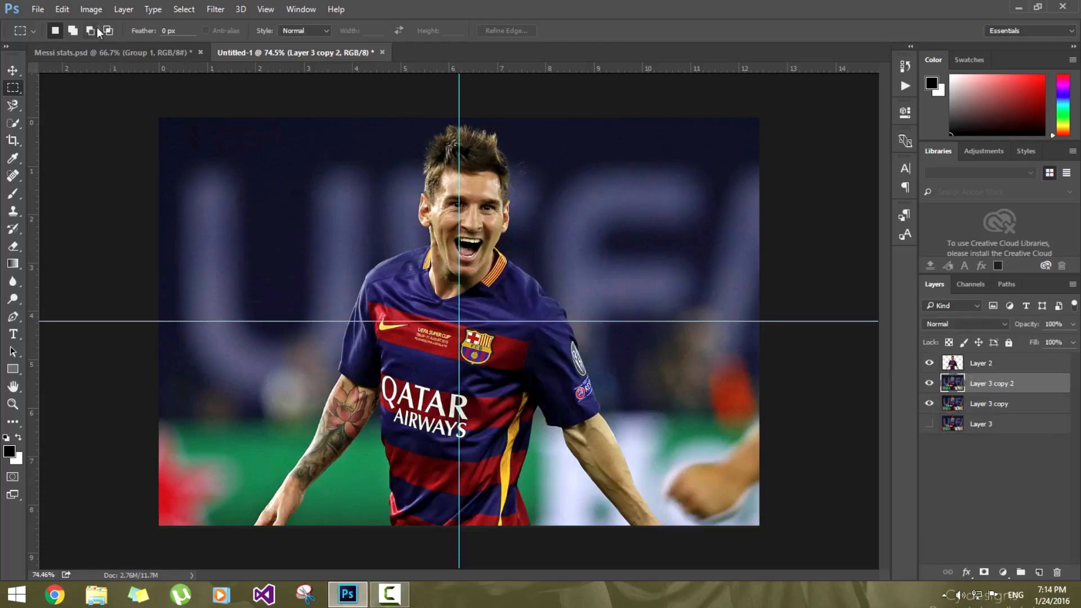
Step: Apply a Black & White adjustment tinted with hue 42 and saturation 20 to Layer 3 copy 2, and reduce the layer's opacity
{"action": "left_click", "coordinate": [91, 10]}
{"action": "mouse_move", "coordinate": [109, 46]}
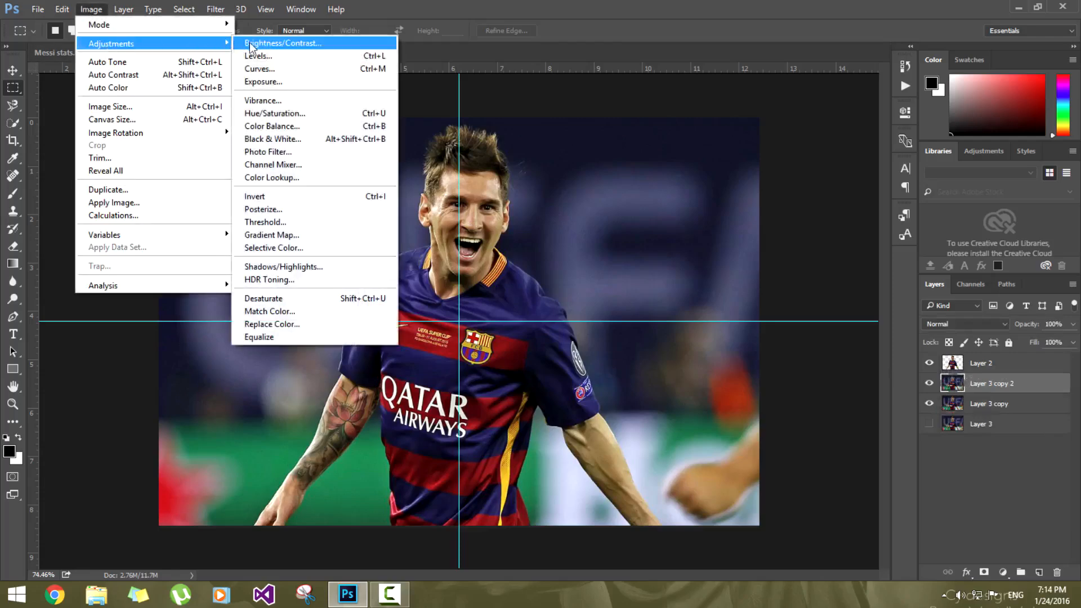
{"action": "left_click", "coordinate": [283, 141]}
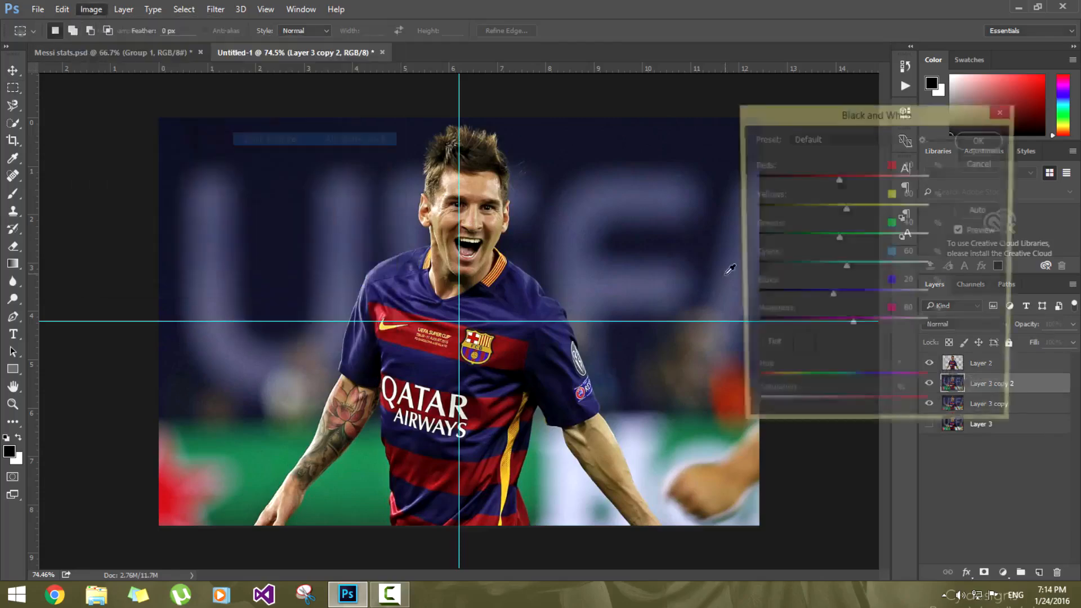
{"action": "left_click", "coordinate": [753, 349]}
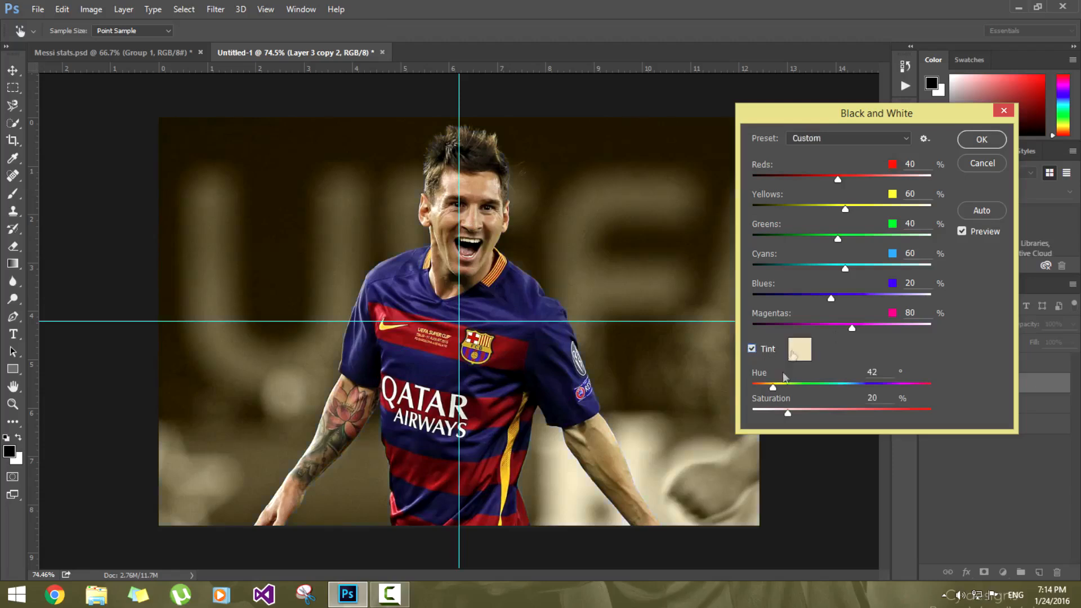
{"action": "left_click", "coordinate": [794, 355]}
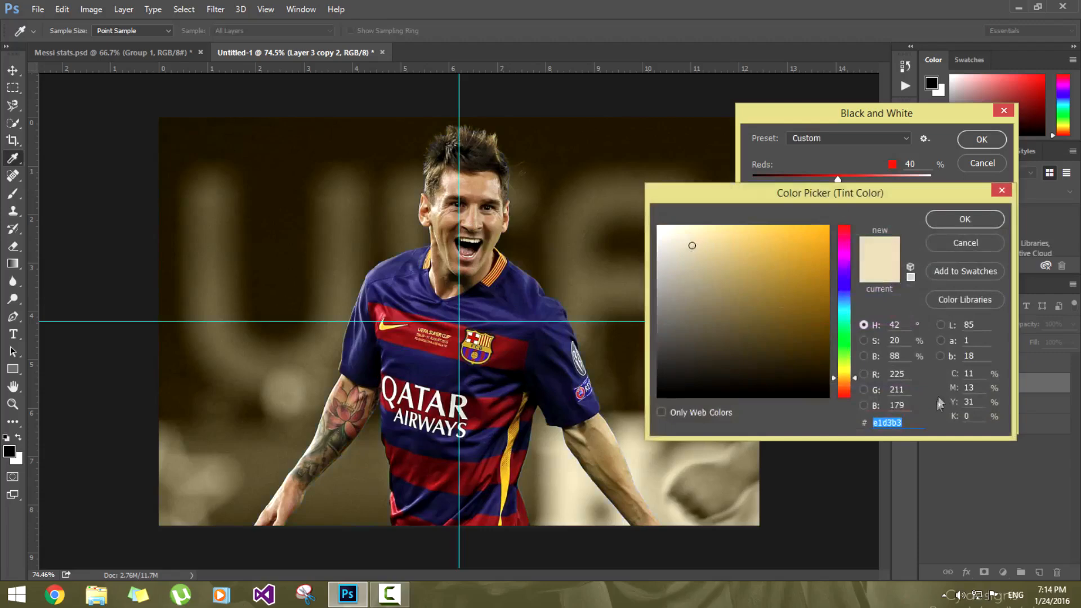
{"action": "left_click", "coordinate": [958, 224]}
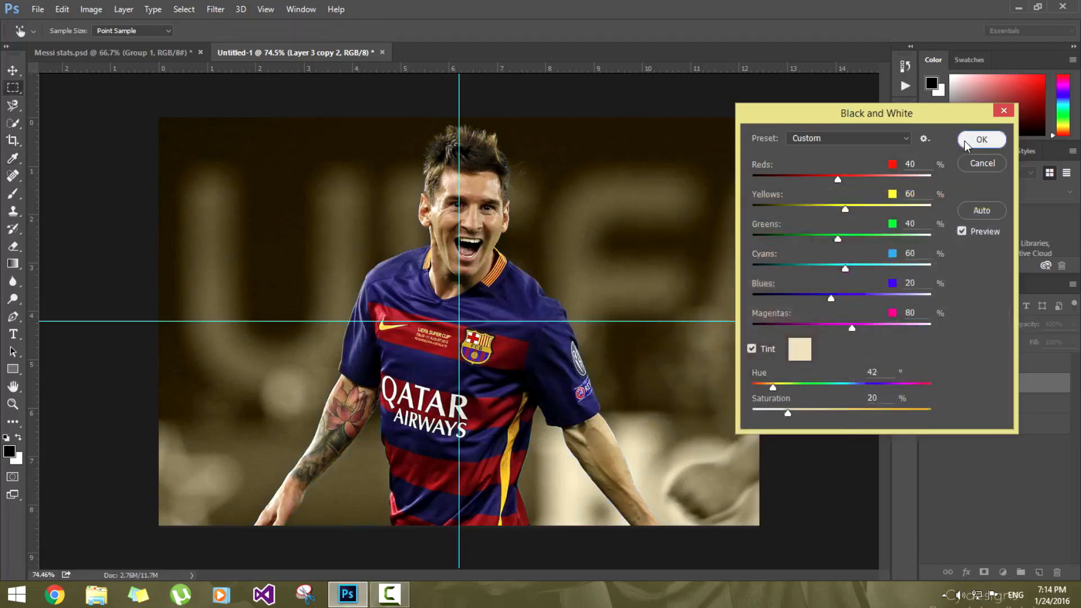
{"action": "left_click", "coordinate": [982, 139]}
{"action": "left_click", "coordinate": [1073, 325]}
{"action": "left_click", "coordinate": [1043, 341]}
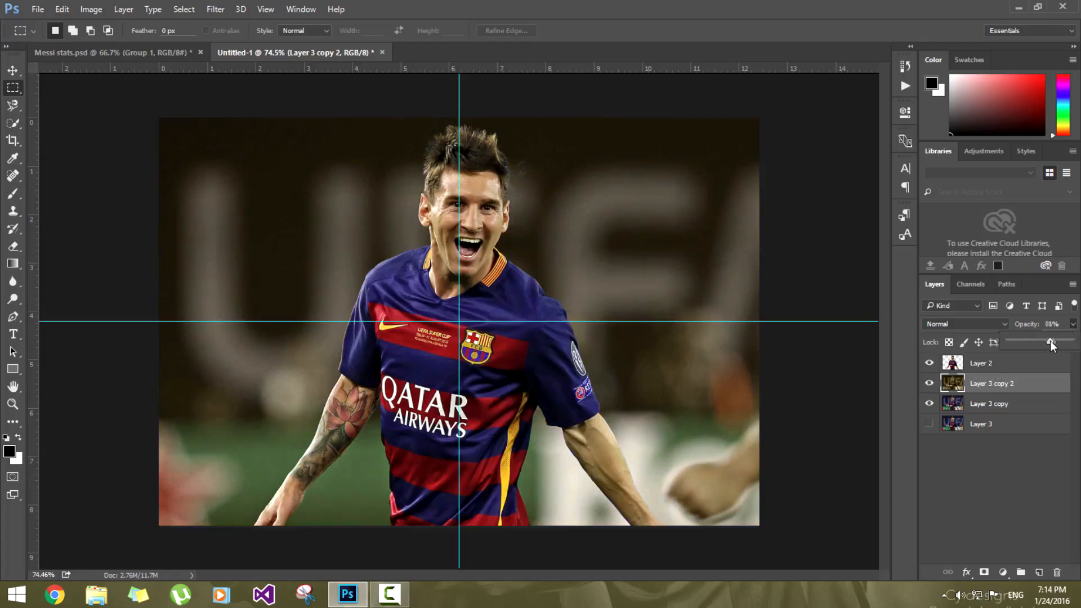
Step: Convert Layer 3 copy to untinted black and white with the default preset, and set Layer 3 copy 2's opacity to 35%
{"action": "left_click", "coordinate": [985, 405]}
{"action": "left_click", "coordinate": [984, 404]}
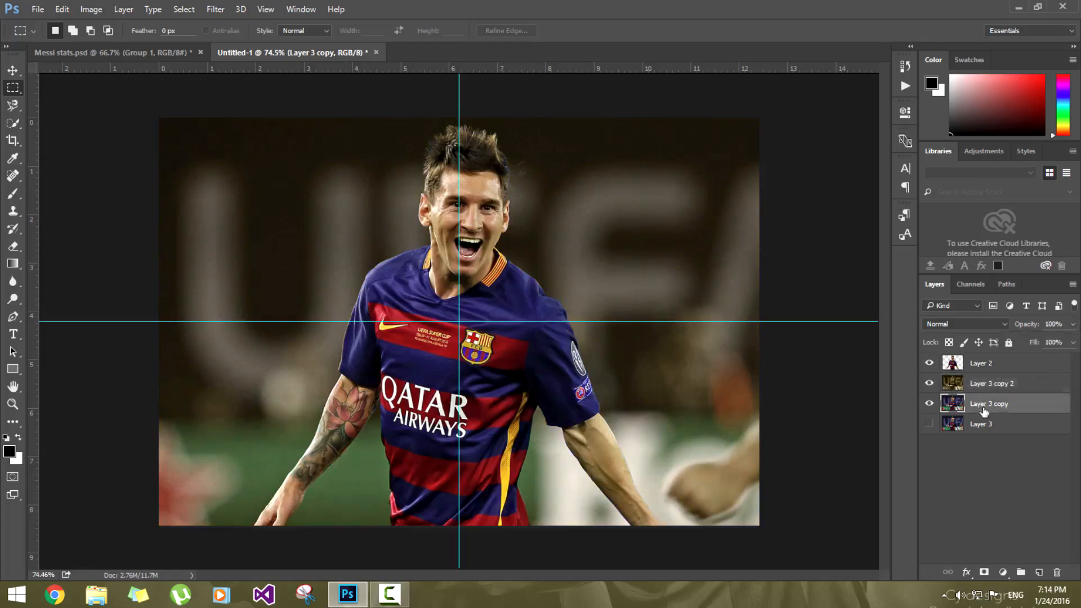
{"action": "left_click", "coordinate": [91, 9]}
{"action": "mouse_move", "coordinate": [116, 45]}
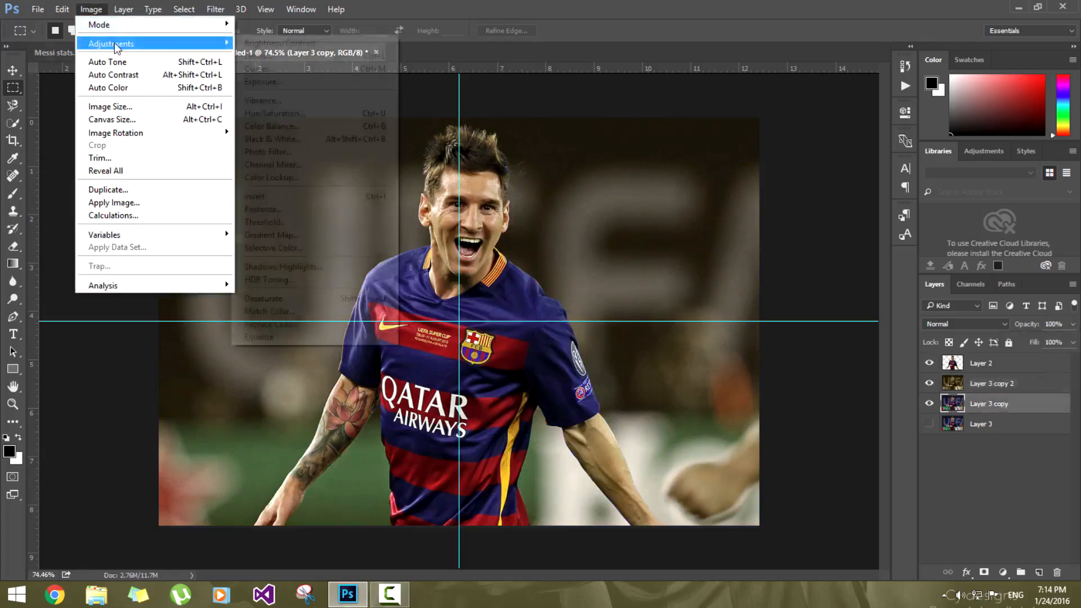
{"action": "left_click", "coordinate": [285, 140]}
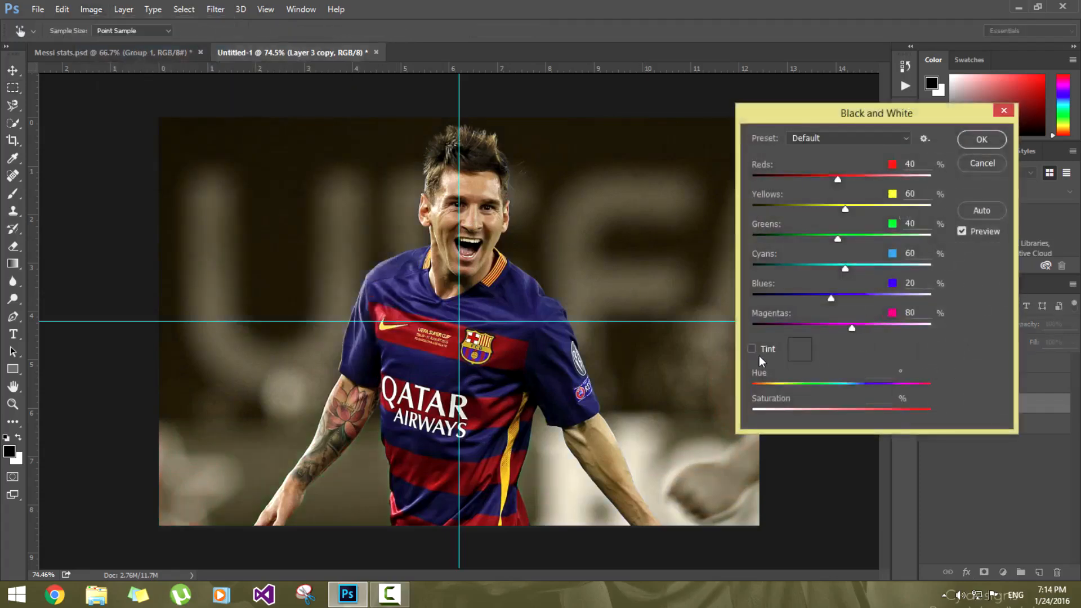
{"action": "left_click", "coordinate": [983, 141]}
{"action": "key", "text": "ctrl+j"}
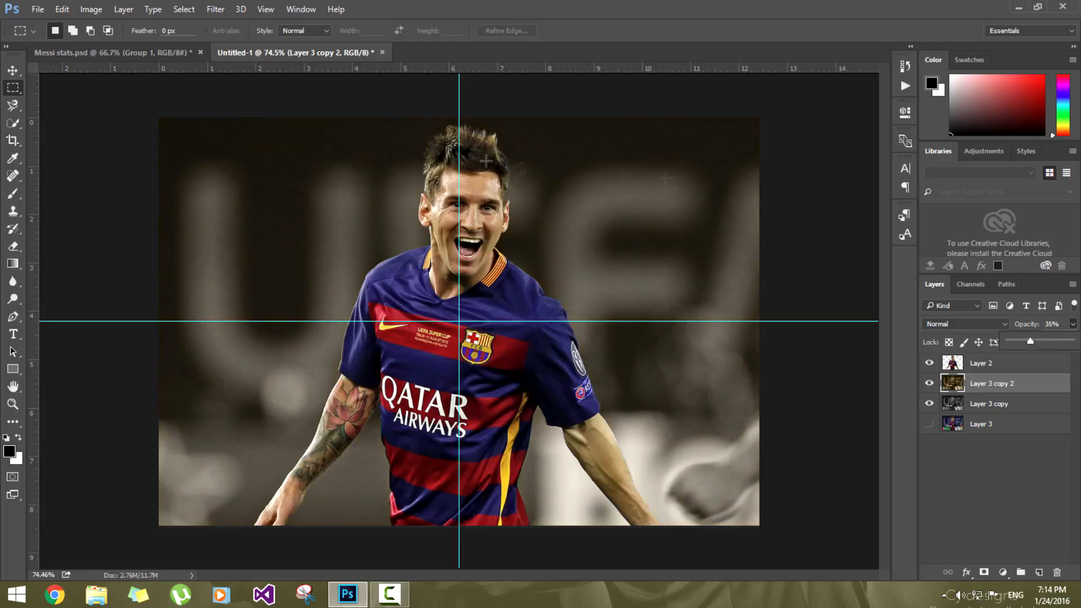
{"action": "left_click", "coordinate": [953, 386]}
Step: Duplicate the cut-out player Layer 2 twice, hide Layer 2 and Layer 2 copy, and select Layer 2 copy 2
{"action": "left_click", "coordinate": [953, 364]}
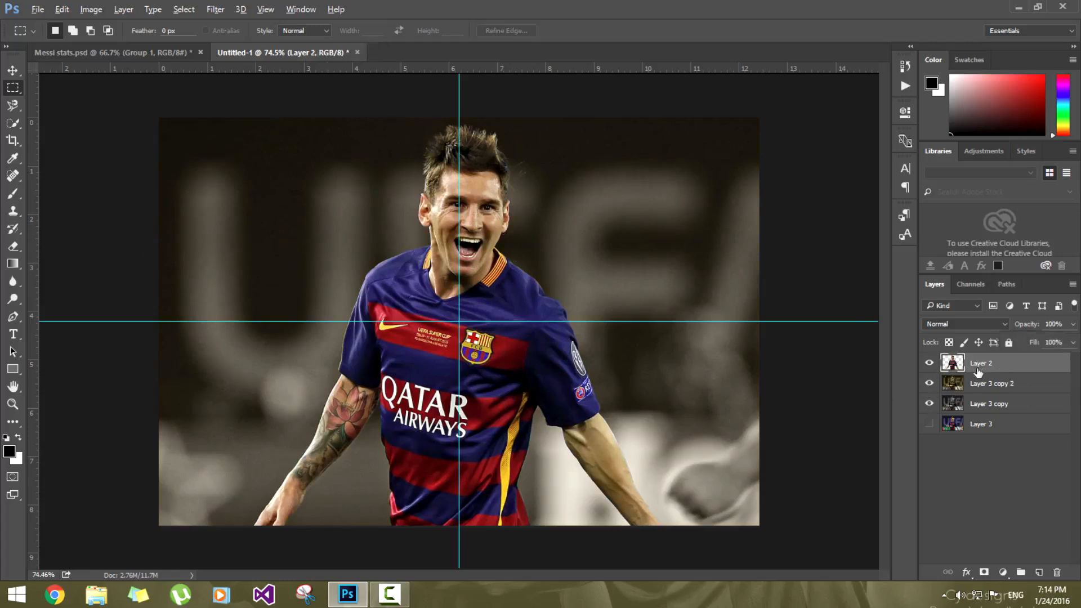
{"action": "key", "text": "ctrl+j"}
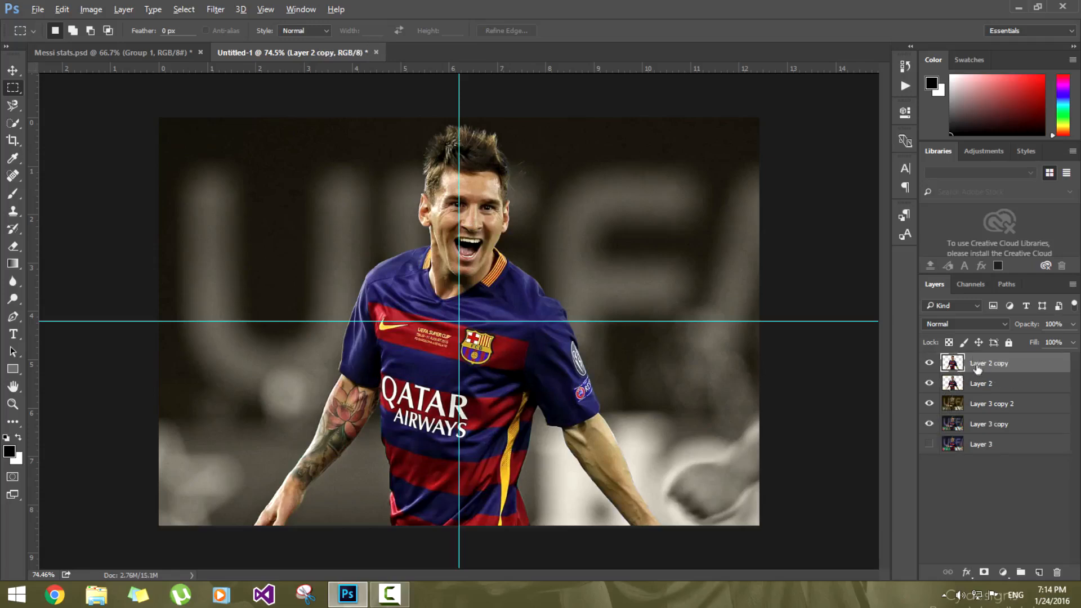
{"action": "key", "text": "ctrl+j"}
{"action": "left_click", "coordinate": [960, 389]}
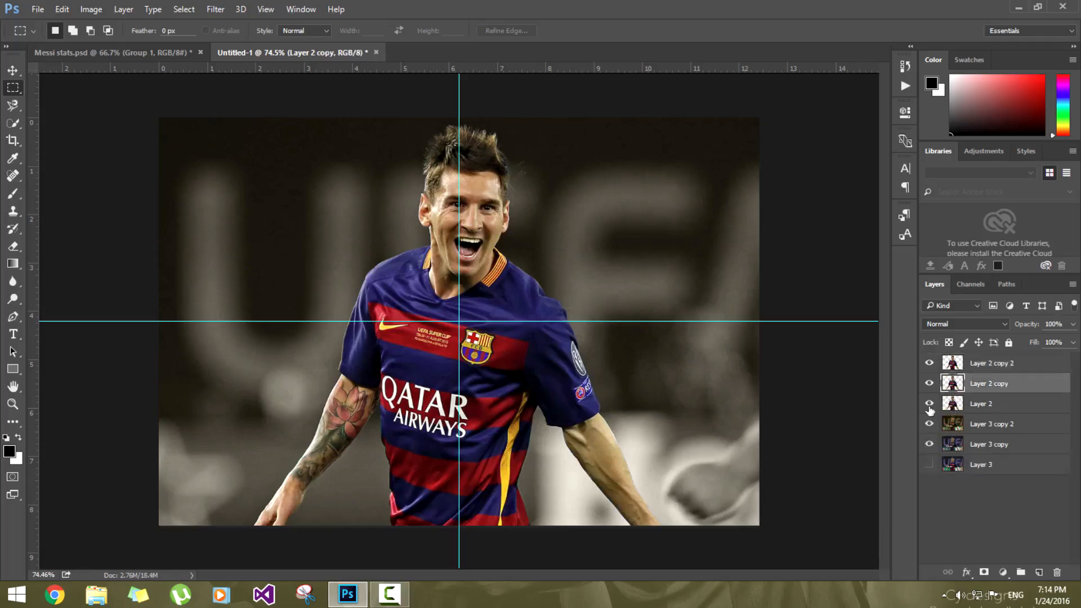
{"action": "left_click", "coordinate": [930, 405]}
{"action": "left_click", "coordinate": [930, 384]}
{"action": "left_click", "coordinate": [960, 368]}
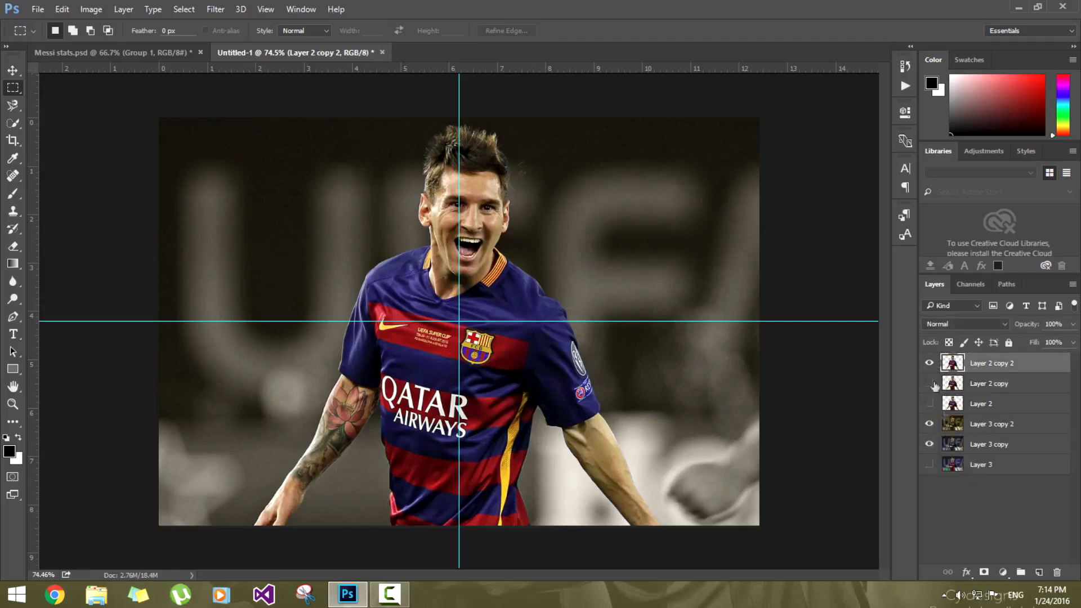
Step: Apply the Oil Paint filter to Layer 2 copy 2 with stylization and cleanliness raised slightly, scale and bristle detail at 10, and lighting off
{"action": "left_click", "coordinate": [216, 9]}
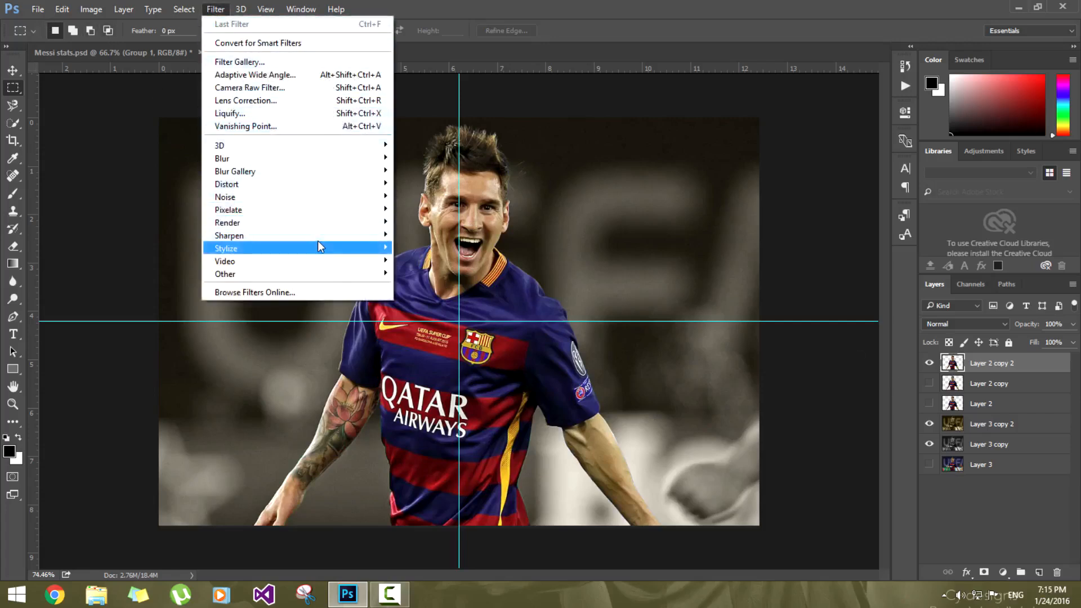
{"action": "mouse_move", "coordinate": [324, 251]}
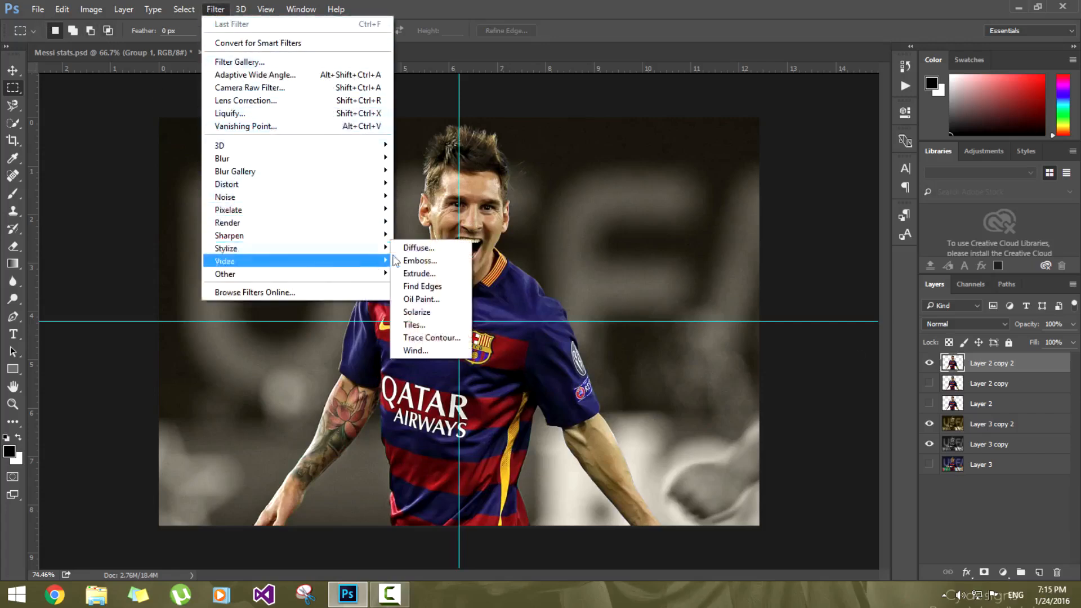
{"action": "left_click", "coordinate": [427, 294]}
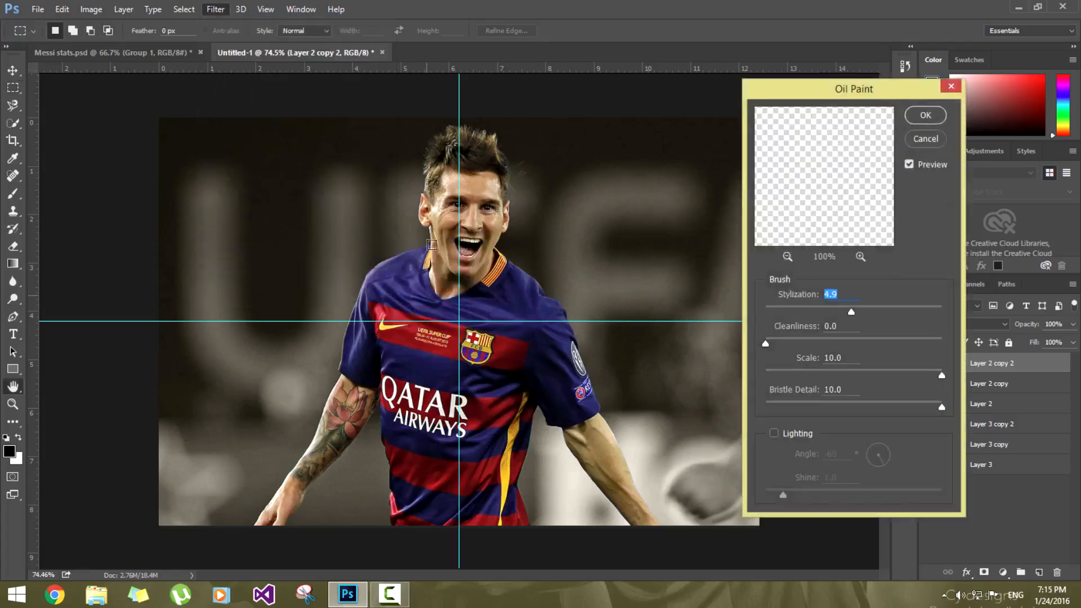
{"action": "left_click", "coordinate": [787, 257]}
{"action": "left_click", "coordinate": [787, 257]}
{"action": "left_click", "coordinate": [787, 257]}
{"action": "left_click_drag", "start_coordinate": [826, 210], "coordinate": [831, 216]}
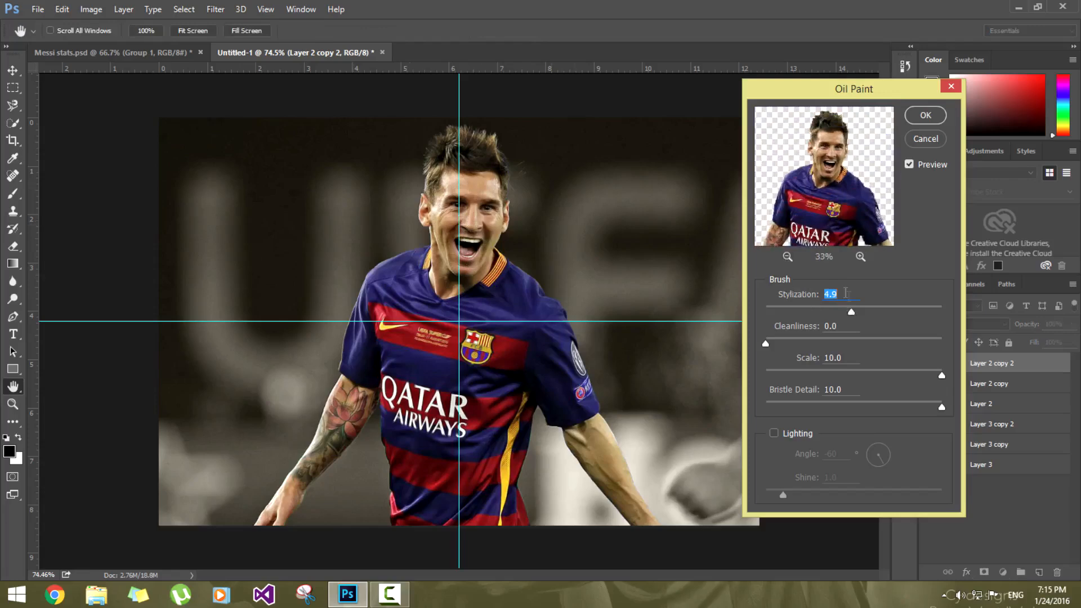
{"action": "left_click_drag", "start_coordinate": [851, 313], "coordinate": [857, 311]}
{"action": "left_click_drag", "start_coordinate": [764, 344], "coordinate": [785, 350]}
{"action": "left_click", "coordinate": [926, 117]}
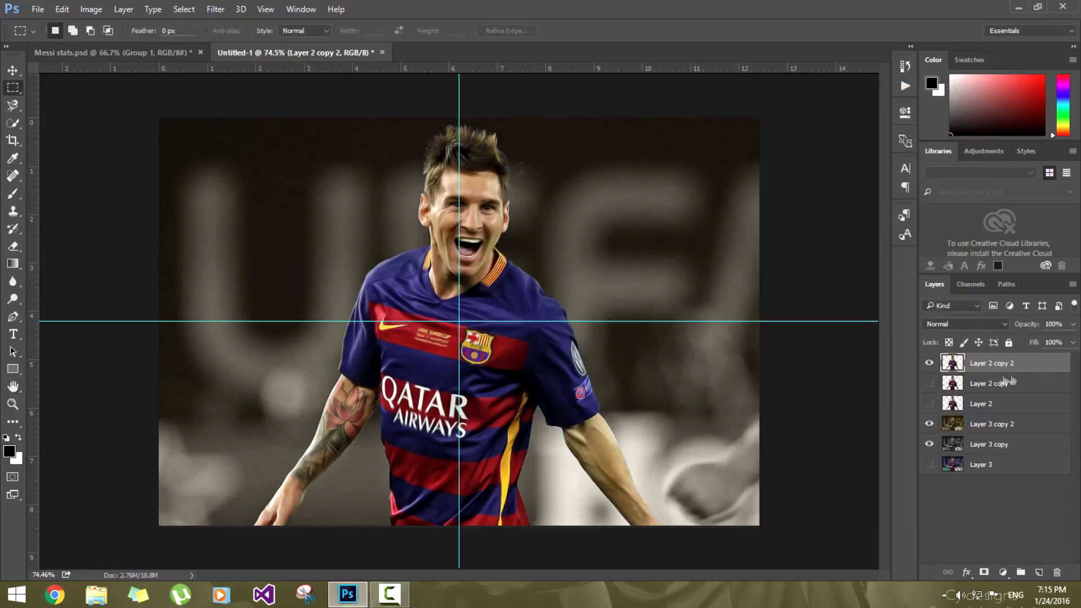
Step: Examine the oil paint effect up close on the player's face, shirt, crest and tattooed arm
{"action": "scroll", "coordinate": [469, 213], "scroll_direction": "up", "scroll_amount": 3}
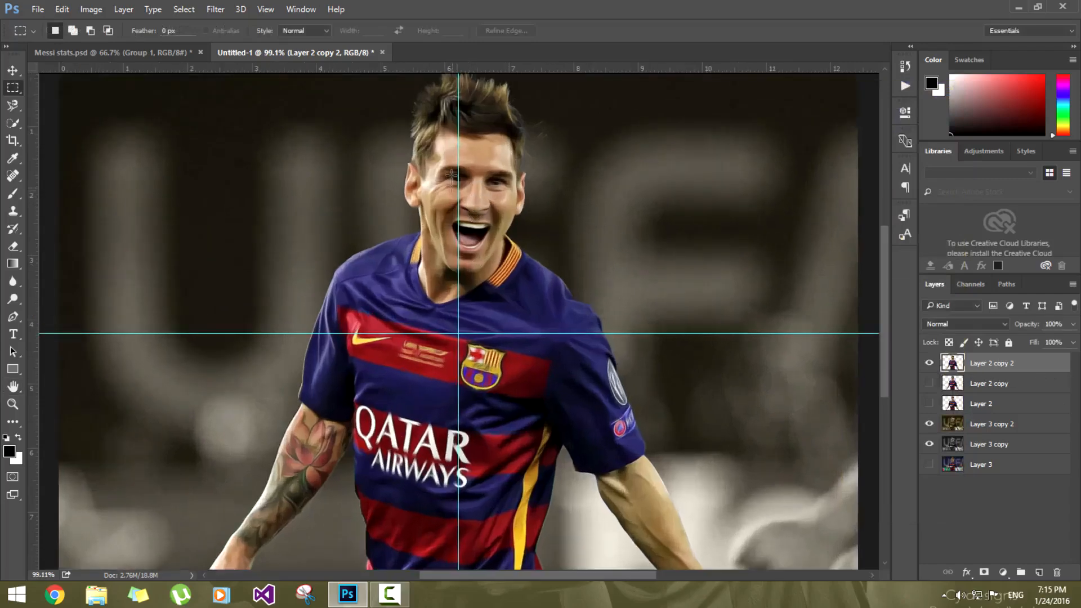
{"action": "scroll", "coordinate": [473, 141], "scroll_direction": "up", "scroll_amount": 2}
{"action": "scroll", "coordinate": [476, 197], "scroll_direction": "up", "scroll_amount": 2}
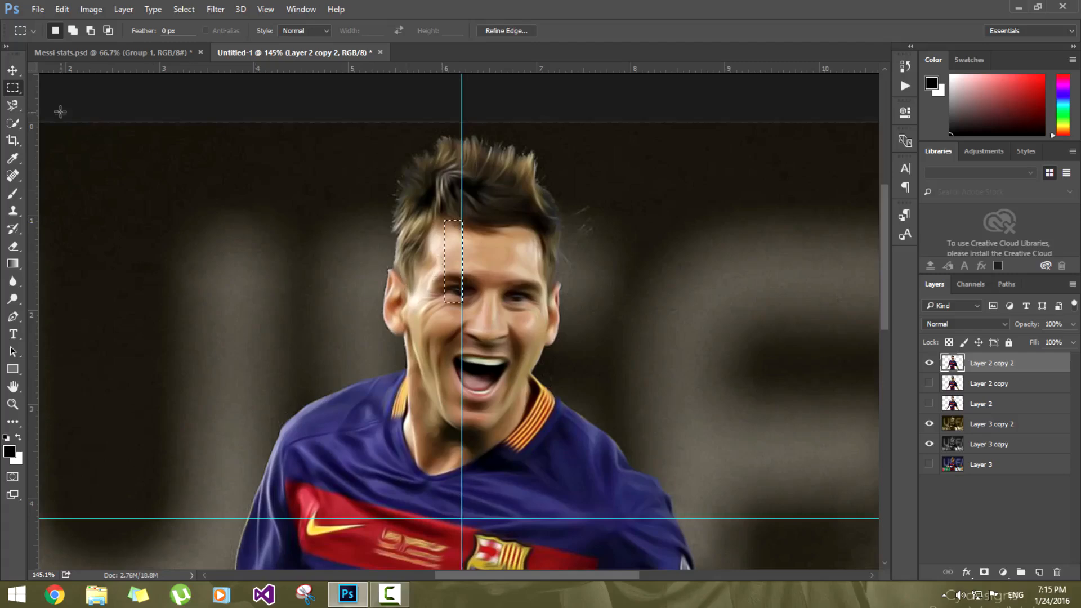
{"action": "left_click", "coordinate": [12, 71]}
{"action": "left_click_drag", "start_coordinate": [477, 395], "coordinate": [492, 212]}
{"action": "left_click_drag", "start_coordinate": [563, 457], "coordinate": [576, 333]}
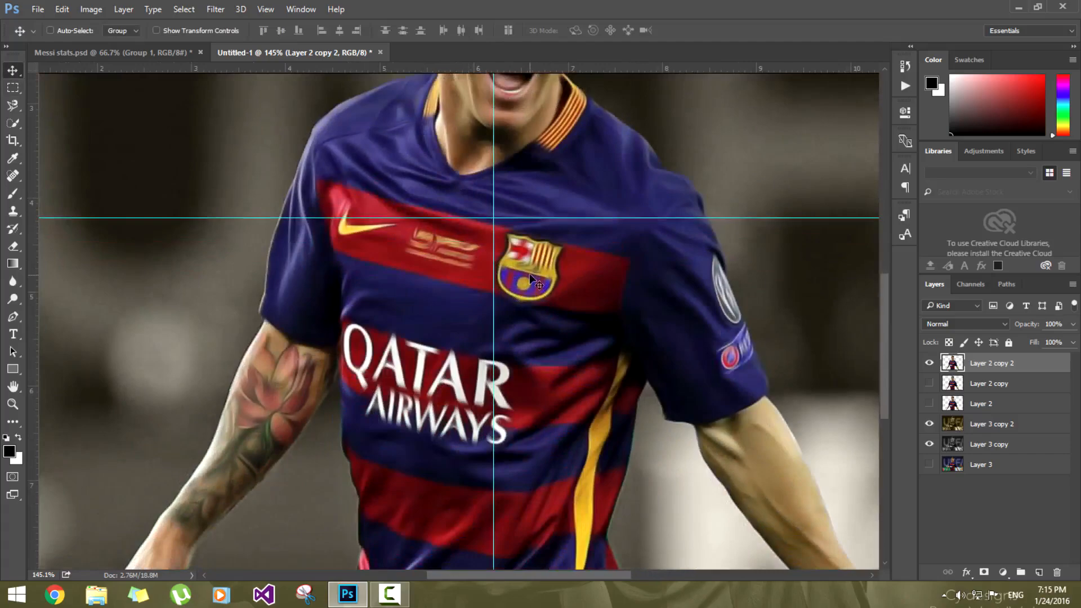
{"action": "left_click_drag", "start_coordinate": [528, 366], "coordinate": [588, 239]}
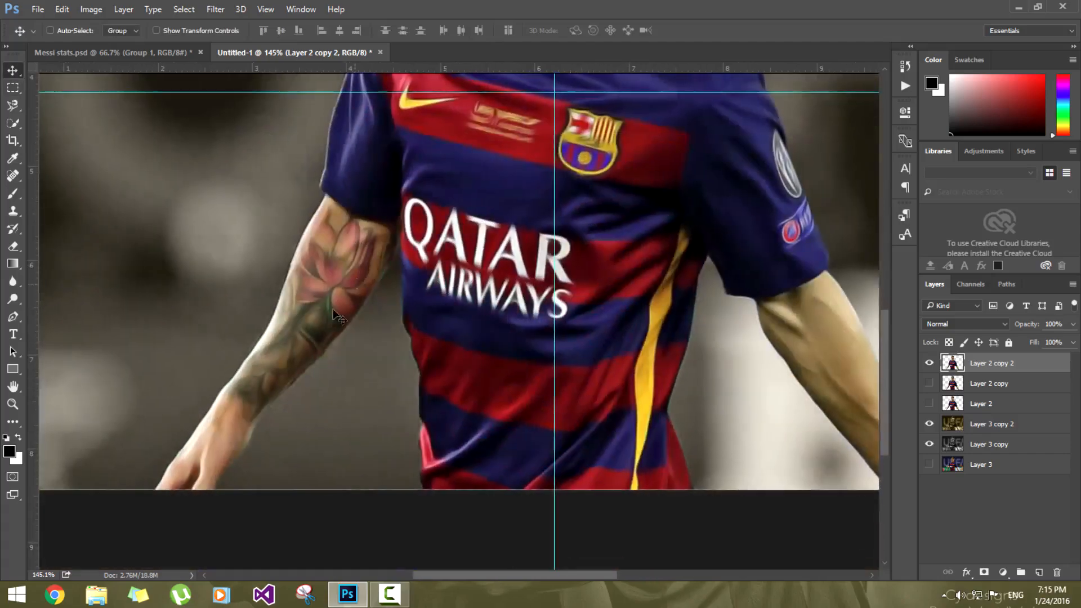
{"action": "left_click_drag", "start_coordinate": [585, 179], "coordinate": [568, 283]}
{"action": "key", "text": "ctrl+0"}
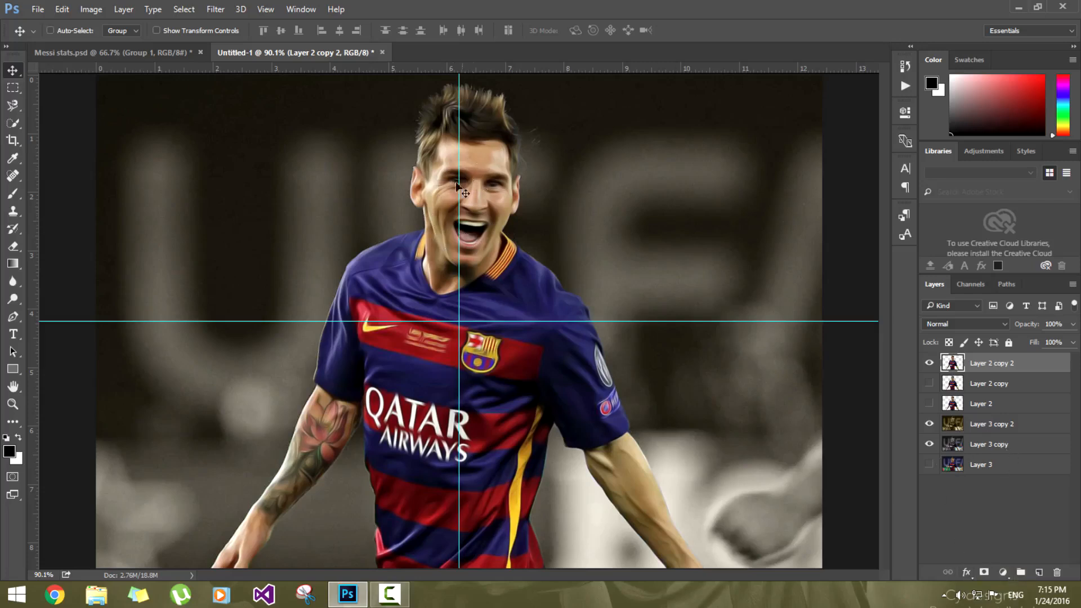
Step: Add a layer mask to Layer 2 copy 2 and ready a black brush at 35% opacity, reduced to size 35
{"action": "left_click", "coordinate": [985, 572]}
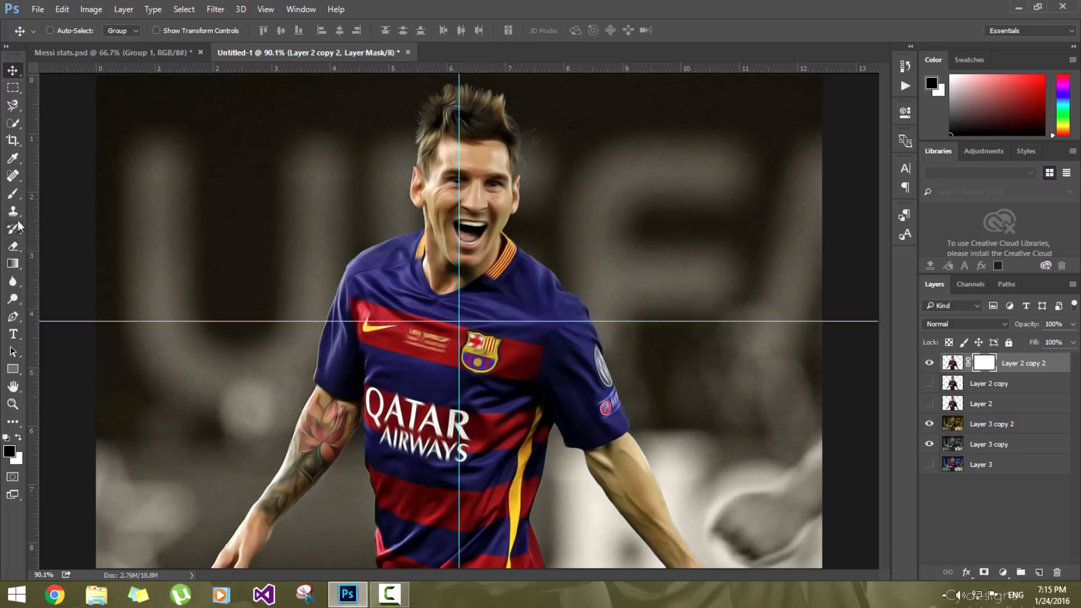
{"action": "left_click", "coordinate": [14, 195]}
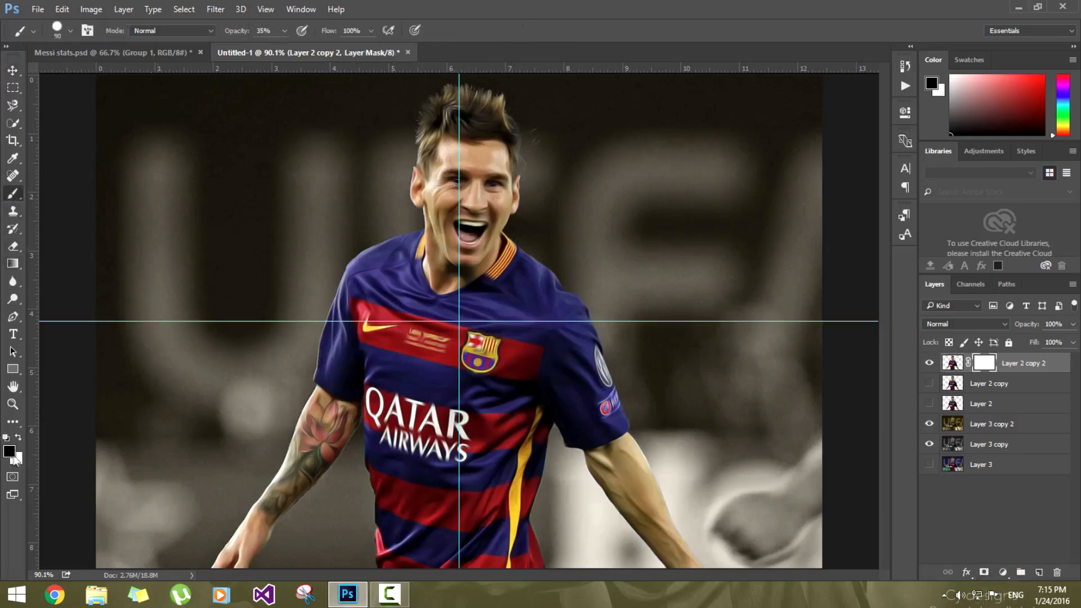
{"action": "scroll", "coordinate": [537, 217], "scroll_direction": "down", "scroll_amount": 1}
{"action": "key", "text": "bracketleft"}
{"action": "key", "text": "bracketleft"}
{"action": "key", "text": "bracketleft"}
{"action": "key", "text": "bracketleft"}
{"action": "key", "text": "bracketleft"}
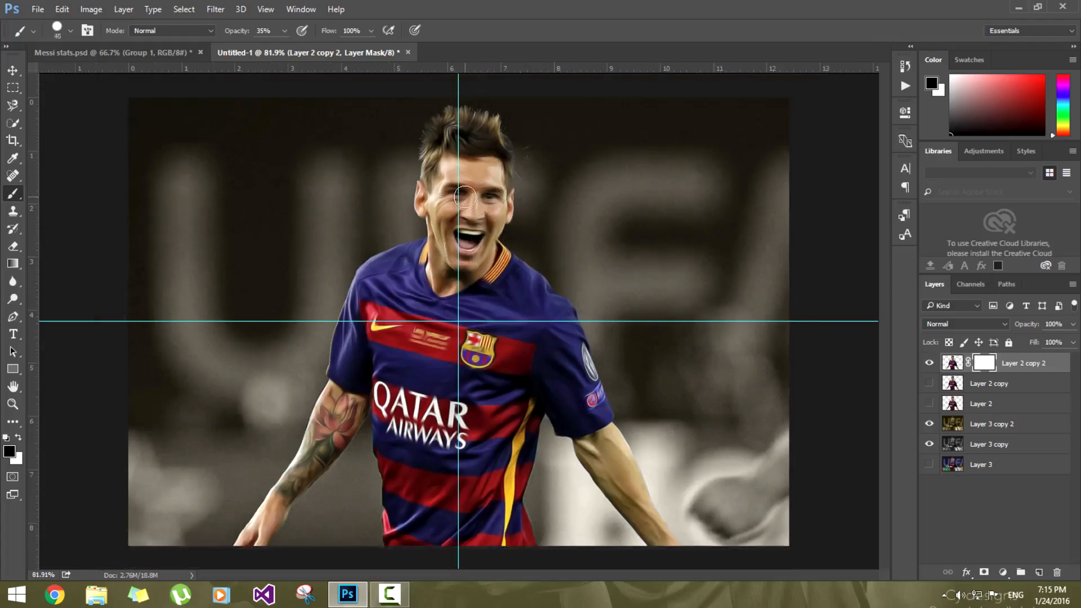
Step: Paint black on the mask over the player's eyes and ear with the brush at size 10 to remove the oil paint effect
{"action": "scroll", "coordinate": [461, 189], "scroll_direction": "up", "scroll_amount": 10}
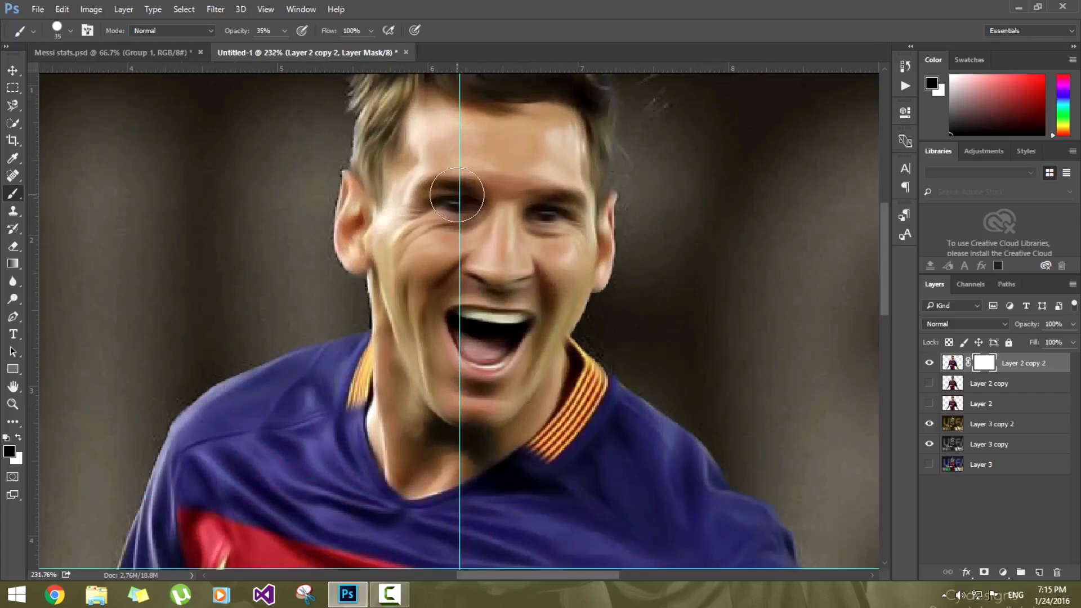
{"action": "key", "text": "bracketleft"}
{"action": "key", "text": "bracketleft"}
{"action": "left_click", "coordinate": [284, 32]}
{"action": "left_click", "coordinate": [510, 33]}
{"action": "left_click_drag", "start_coordinate": [534, 216], "coordinate": [556, 219]}
{"action": "mouse_move", "coordinate": [386, 200]}
{"action": "left_mouse_down"}
{"action": "mouse_move", "coordinate": [422, 265]}
{"action": "mouse_move", "coordinate": [386, 315]}
{"action": "mouse_move", "coordinate": [398, 287]}
{"action": "mouse_move", "coordinate": [395, 331]}
{"action": "mouse_move", "coordinate": [384, 304]}
{"action": "mouse_move", "coordinate": [391, 328]}
{"action": "left_mouse_up"}
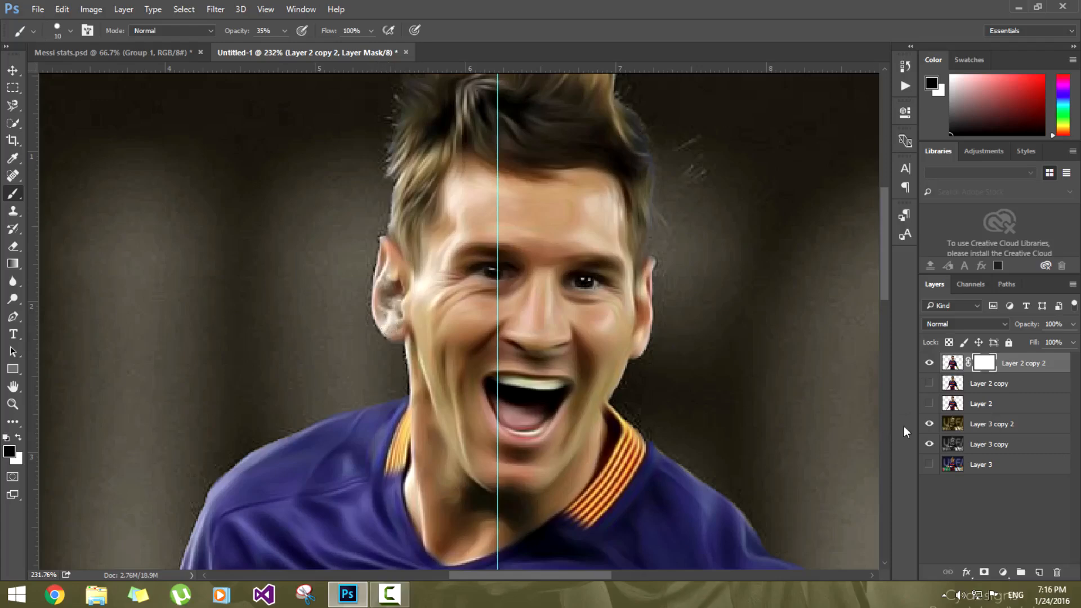
Step: Make Layer 2 copy visible beneath the oil-painted player and reselect the mask of Layer 2 copy 2
{"action": "left_click", "coordinate": [953, 383]}
{"action": "left_click", "coordinate": [929, 384]}
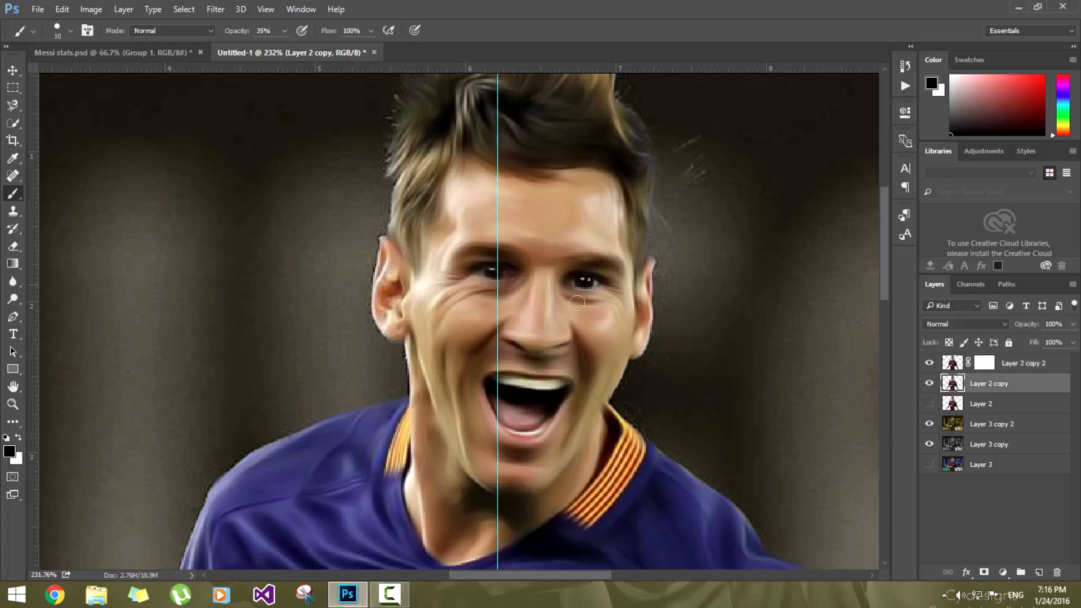
{"action": "left_click", "coordinate": [929, 385]}
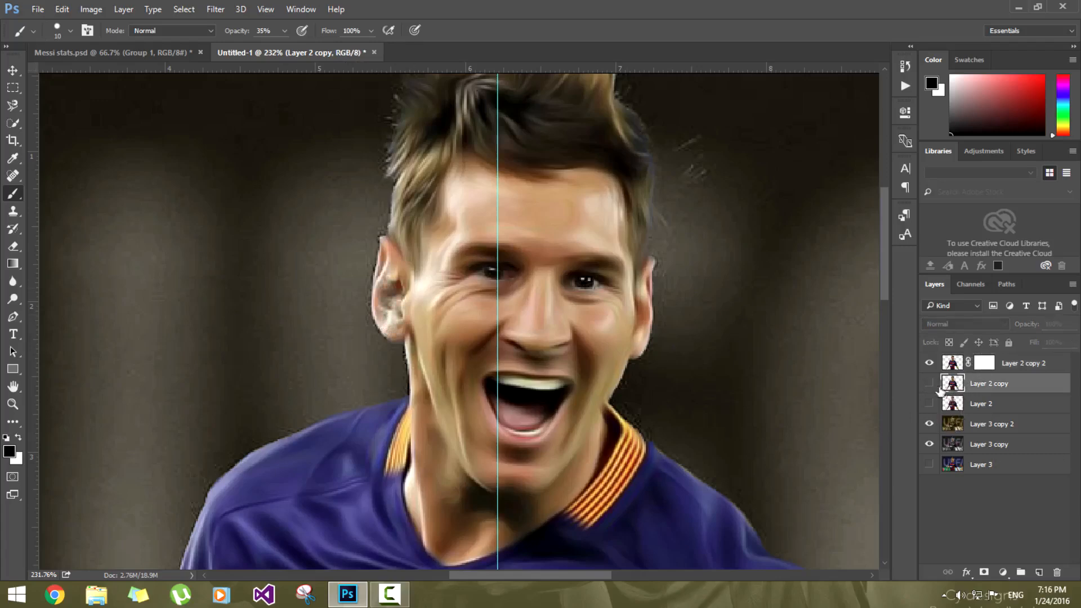
{"action": "left_click", "coordinate": [983, 363]}
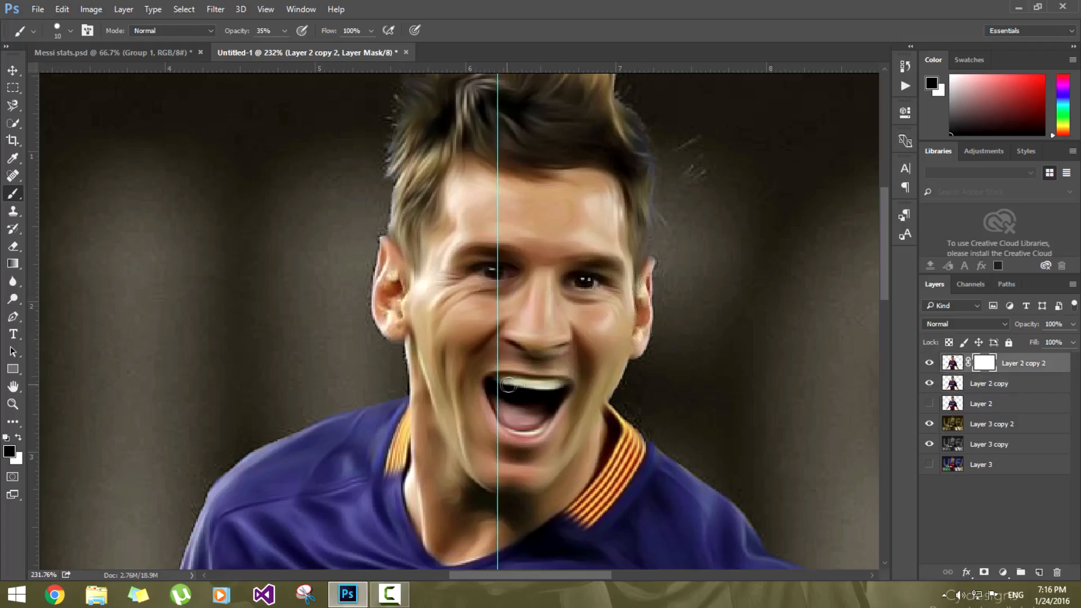
Step: Mask out the oil paint effect over the player's open mouth and the club crest to bring back their detail
{"action": "mouse_move", "coordinate": [524, 390]}
{"action": "left_mouse_down"}
{"action": "mouse_move", "coordinate": [553, 390]}
{"action": "mouse_move", "coordinate": [517, 397]}
{"action": "left_mouse_up"}
{"action": "mouse_move", "coordinate": [495, 384]}
{"action": "left_mouse_down"}
{"action": "mouse_move", "coordinate": [553, 406]}
{"action": "mouse_move", "coordinate": [533, 430]}
{"action": "left_mouse_up"}
{"action": "scroll", "coordinate": [534, 430], "scroll_direction": "down", "scroll_amount": 10}
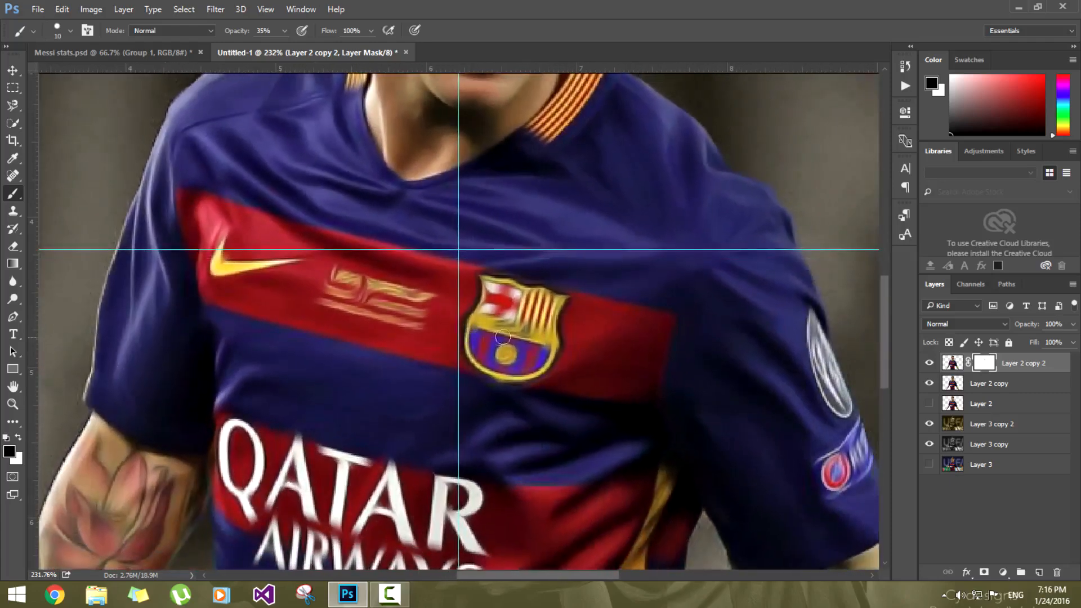
{"action": "mouse_move", "coordinate": [503, 336]}
{"action": "left_mouse_down"}
{"action": "mouse_move", "coordinate": [509, 311]}
{"action": "mouse_move", "coordinate": [508, 339]}
{"action": "mouse_move", "coordinate": [496, 311]}
{"action": "mouse_move", "coordinate": [529, 327]}
{"action": "mouse_move", "coordinate": [497, 317]}
{"action": "mouse_move", "coordinate": [512, 299]}
{"action": "mouse_move", "coordinate": [526, 322]}
{"action": "mouse_move", "coordinate": [487, 316]}
{"action": "mouse_move", "coordinate": [536, 313]}
{"action": "left_mouse_up"}
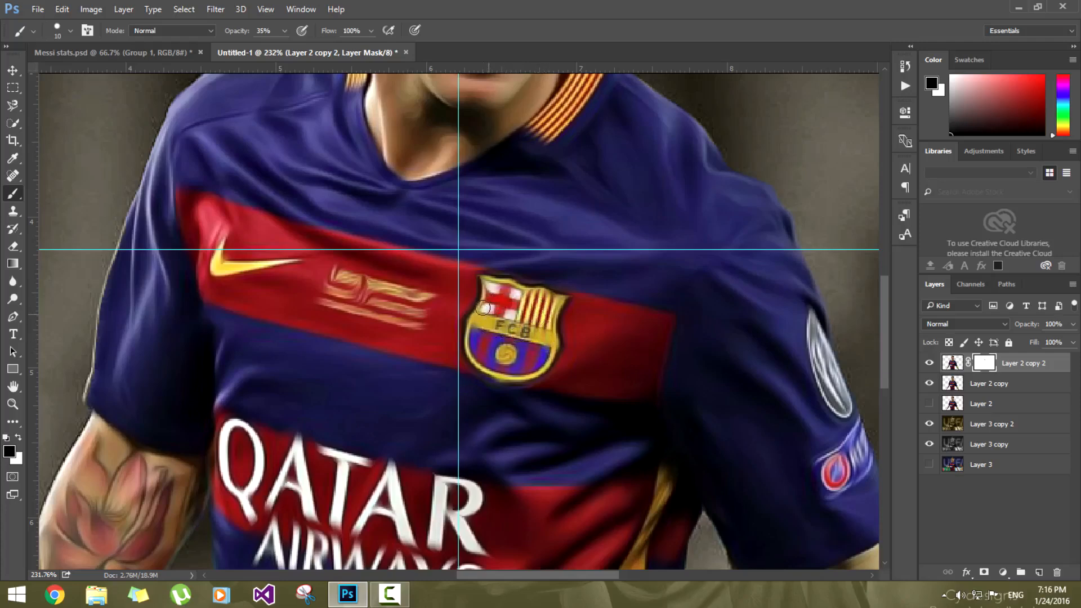
{"action": "left_click_drag", "start_coordinate": [499, 304], "coordinate": [542, 299]}
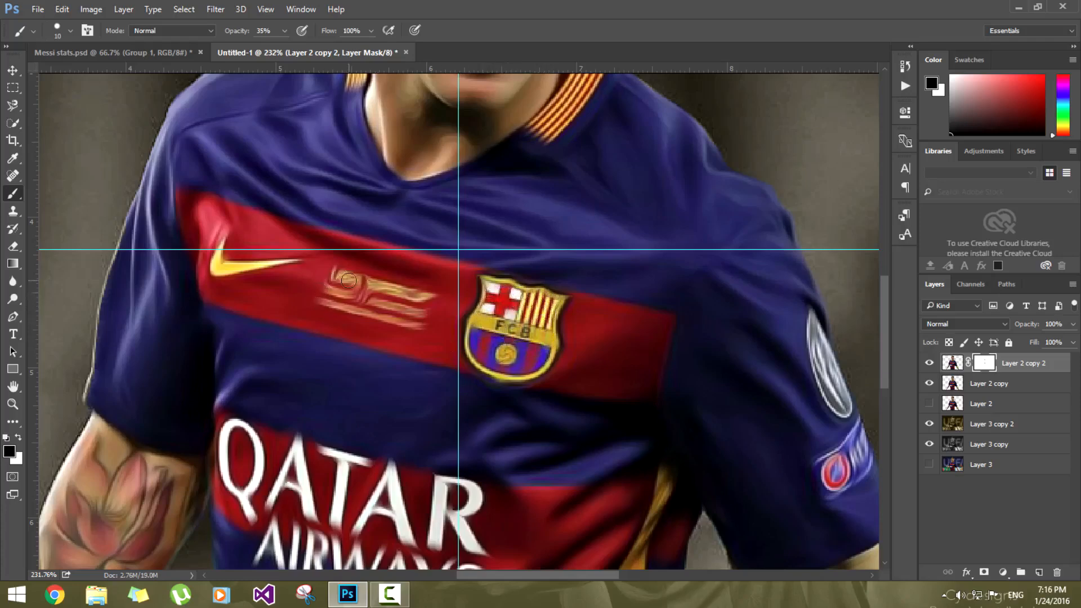
Step: Paint on the mask over the small Super Cup lettering beside the crest to restore the original text
{"action": "mouse_move", "coordinate": [339, 300]}
{"action": "left_mouse_down"}
{"action": "mouse_move", "coordinate": [393, 313]}
{"action": "mouse_move", "coordinate": [433, 304]}
{"action": "mouse_move", "coordinate": [400, 298]}
{"action": "mouse_move", "coordinate": [472, 309]}
{"action": "left_mouse_up"}
{"action": "left_click_drag", "start_coordinate": [401, 304], "coordinate": [391, 304]}
{"action": "mouse_move", "coordinate": [472, 324]}
{"action": "left_mouse_down"}
{"action": "mouse_move", "coordinate": [453, 336]}
{"action": "mouse_move", "coordinate": [380, 316]}
{"action": "left_mouse_up"}
Step: Restore the original detail of the forearm tattoos by painting black on the mask with the brush at size 20
{"action": "left_click_drag", "start_coordinate": [415, 408], "coordinate": [432, 185]}
{"action": "key", "text": "bracketright"}
{"action": "key", "text": "bracketright"}
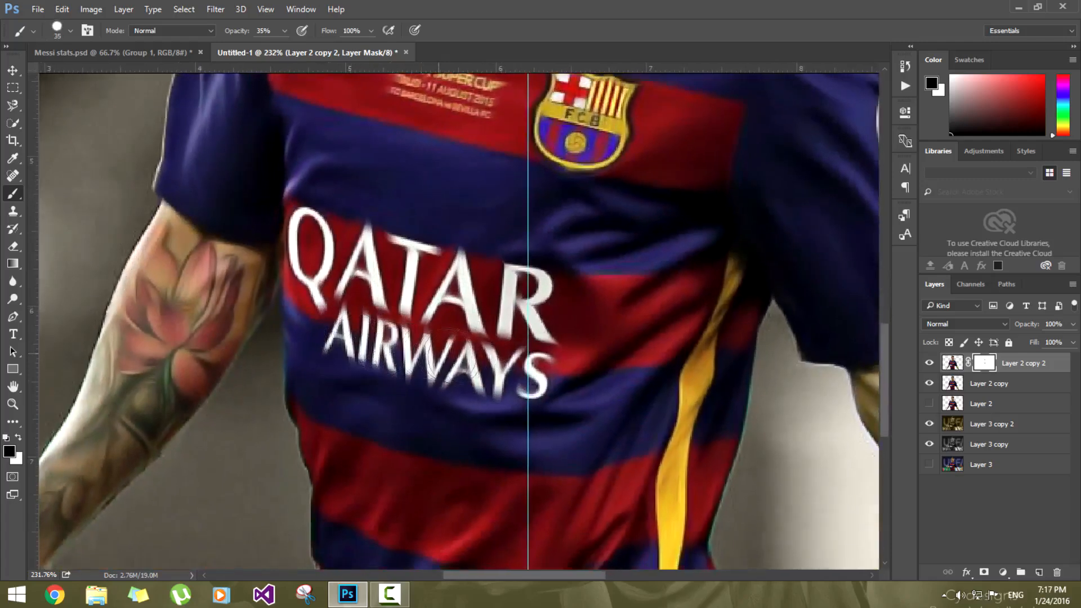
{"action": "mouse_move", "coordinate": [277, 324]}
{"action": "left_mouse_down"}
{"action": "mouse_move", "coordinate": [501, 304]}
{"action": "mouse_move", "coordinate": [551, 240]}
{"action": "left_mouse_up"}
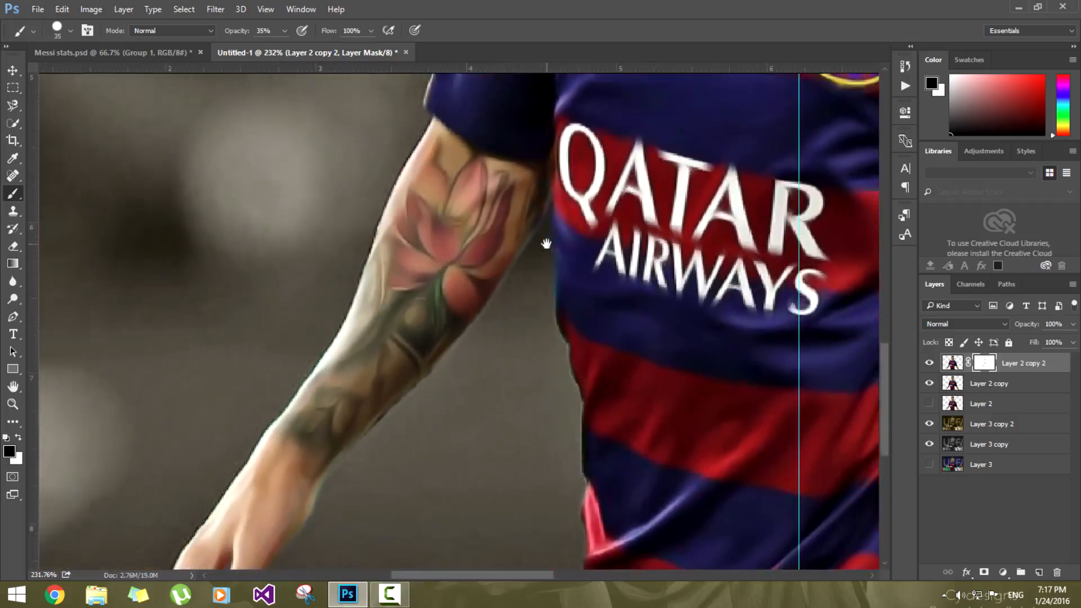
{"action": "key", "text": "bracketleft"}
{"action": "mouse_move", "coordinate": [410, 272]}
{"action": "left_mouse_down"}
{"action": "mouse_move", "coordinate": [311, 438]}
{"action": "mouse_move", "coordinate": [336, 438]}
{"action": "mouse_move", "coordinate": [445, 287]}
{"action": "mouse_move", "coordinate": [446, 319]}
{"action": "mouse_move", "coordinate": [428, 276]}
{"action": "mouse_move", "coordinate": [390, 289]}
{"action": "left_mouse_up"}
{"action": "left_click_drag", "start_coordinate": [331, 412], "coordinate": [403, 306]}
{"action": "left_click_drag", "start_coordinate": [386, 363], "coordinate": [302, 491]}
{"action": "left_click_drag", "start_coordinate": [379, 341], "coordinate": [412, 300]}
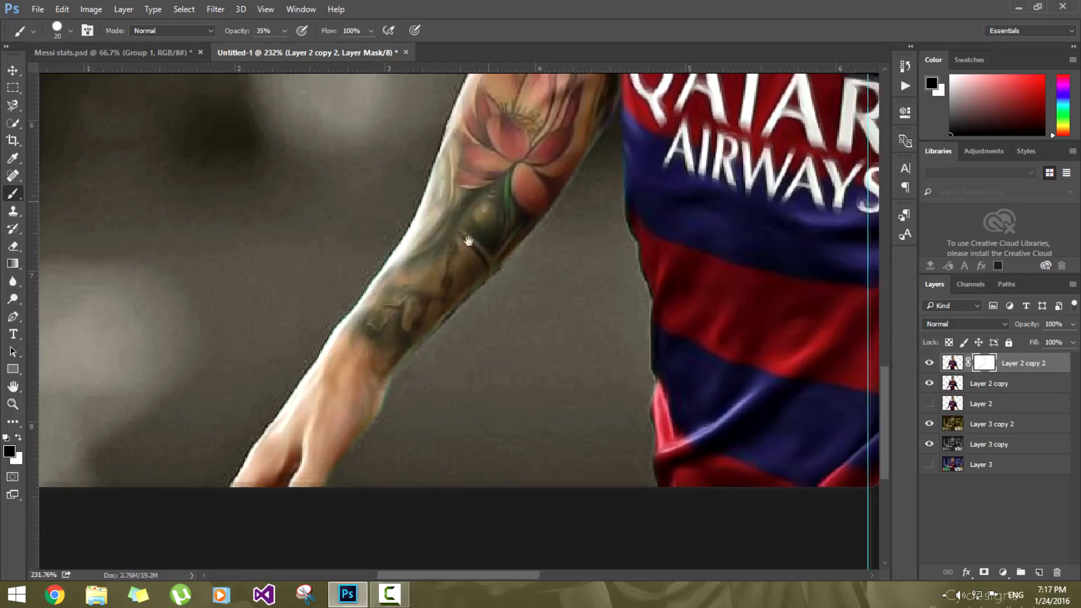
Step: Examine the masked tattoo and shirt lettering up close, and then the whole player against the background
{"action": "left_click_drag", "start_coordinate": [491, 198], "coordinate": [402, 365]}
{"action": "left_click_drag", "start_coordinate": [508, 261], "coordinate": [489, 312]}
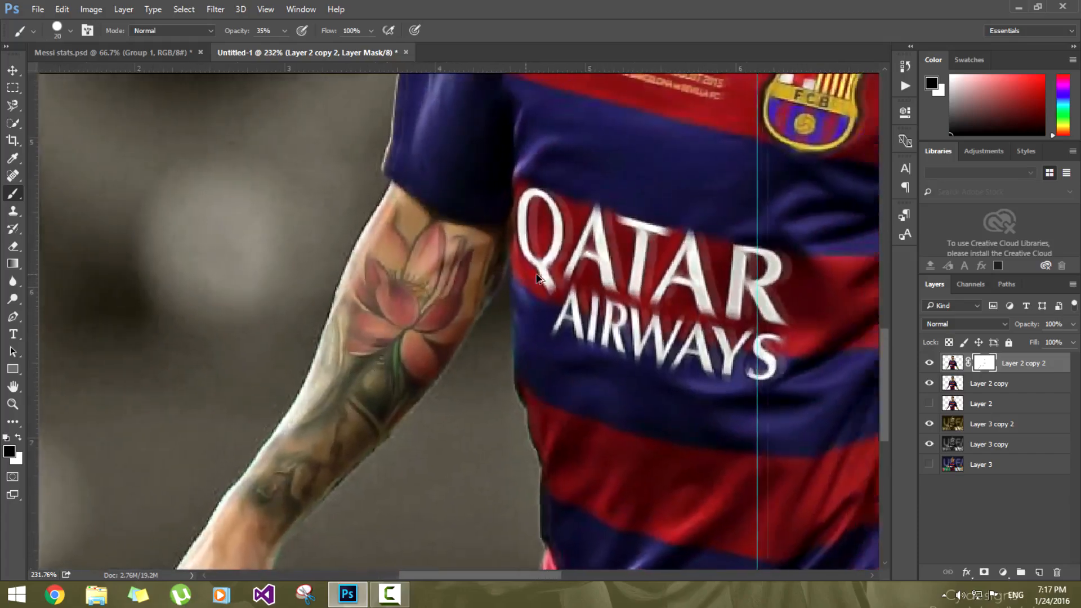
{"action": "scroll", "coordinate": [535, 279], "scroll_direction": "down", "scroll_amount": 12}
{"action": "scroll", "coordinate": [543, 264], "scroll_direction": "up", "scroll_amount": 3}
{"action": "scroll", "coordinate": [535, 263], "scroll_direction": "down", "scroll_amount": 1}
{"action": "scroll", "coordinate": [536, 266], "scroll_direction": "up", "scroll_amount": 5}
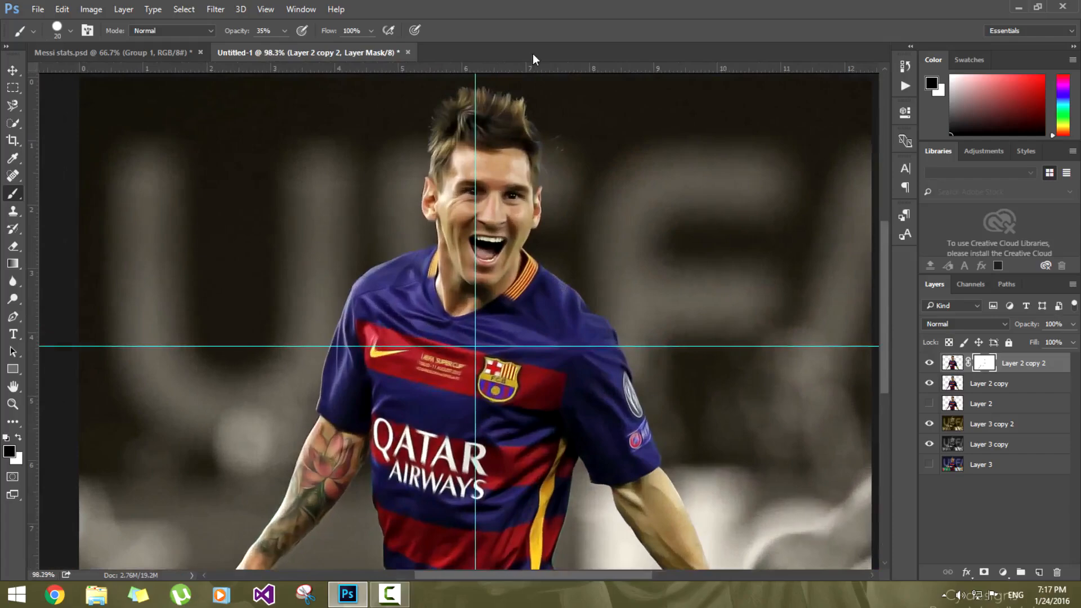
{"action": "scroll", "coordinate": [563, 248], "scroll_direction": "down", "scroll_amount": 4}
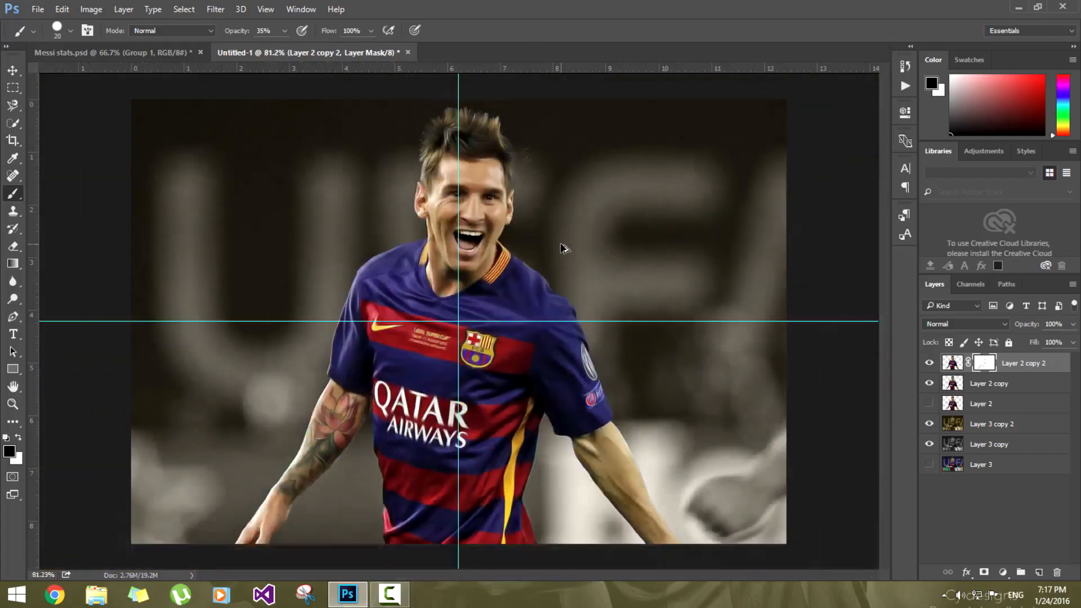
{"action": "scroll", "coordinate": [517, 345], "scroll_direction": "up", "scroll_amount": 1}
{"action": "scroll", "coordinate": [490, 357], "scroll_direction": "down", "scroll_amount": 1}
Step: Hide the background layers Layer 3 copy 2 and Layer 3 copy, and stamp the visible player layers into a new top layer
{"action": "left_click", "coordinate": [951, 363]}
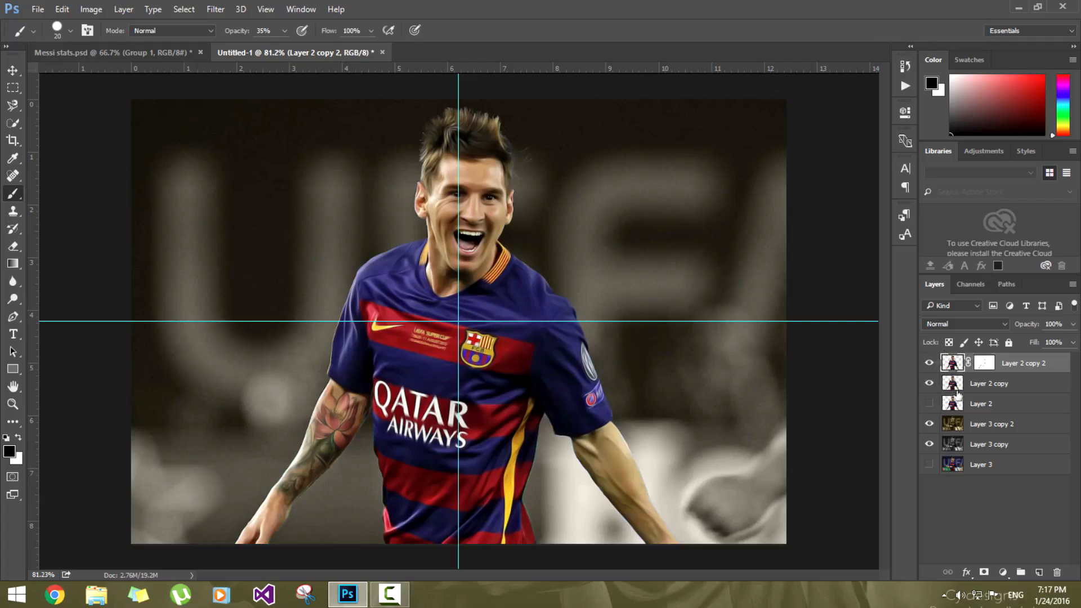
{"action": "left_click", "coordinate": [929, 445]}
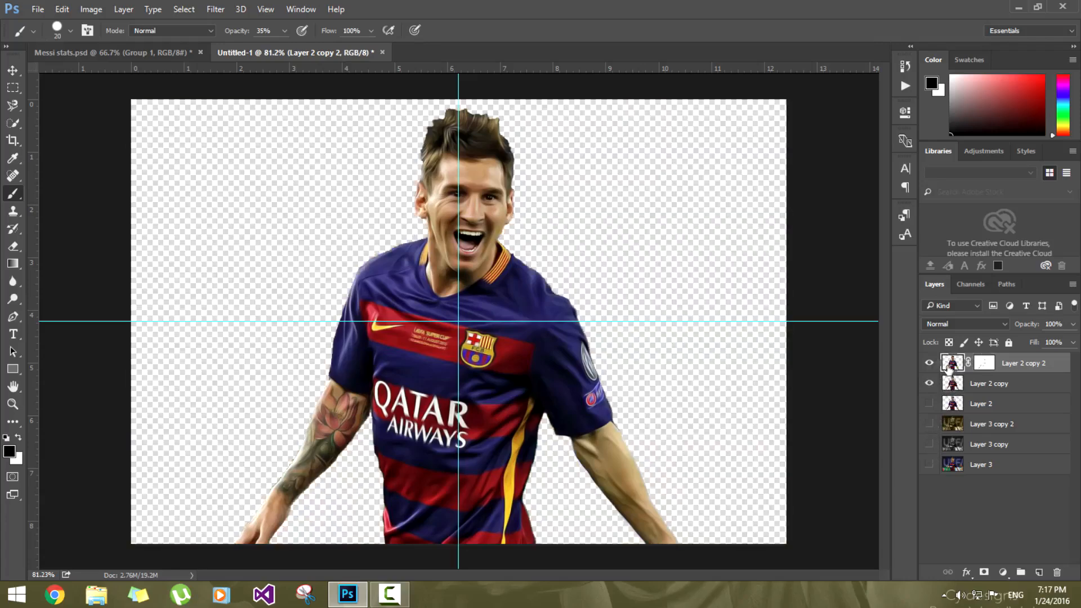
{"action": "left_click_drag", "start_coordinate": [949, 366], "coordinate": [952, 374]}
{"action": "key", "text": "ctrl+shift+alt+e"}
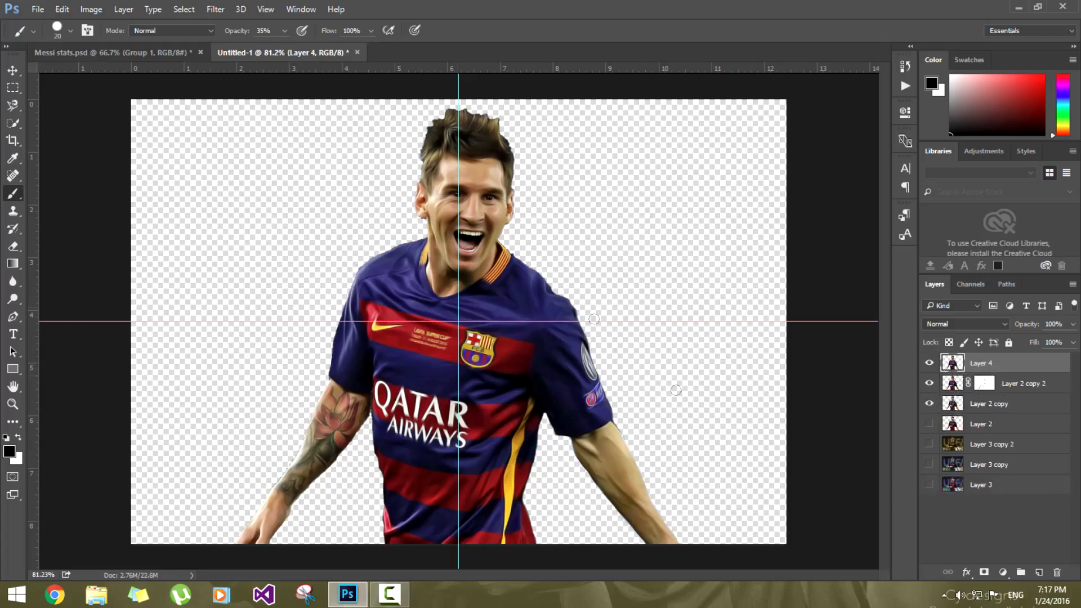
{"action": "left_click", "coordinate": [930, 363]}
{"action": "left_click", "coordinate": [930, 363]}
{"action": "left_click", "coordinate": [929, 364]}
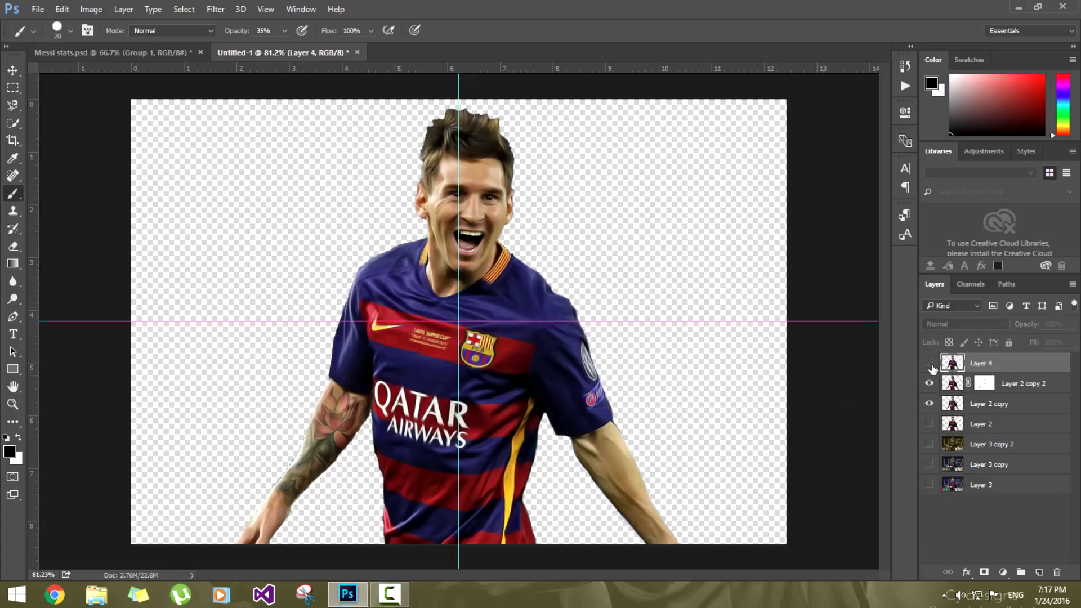
{"action": "left_click", "coordinate": [930, 363]}
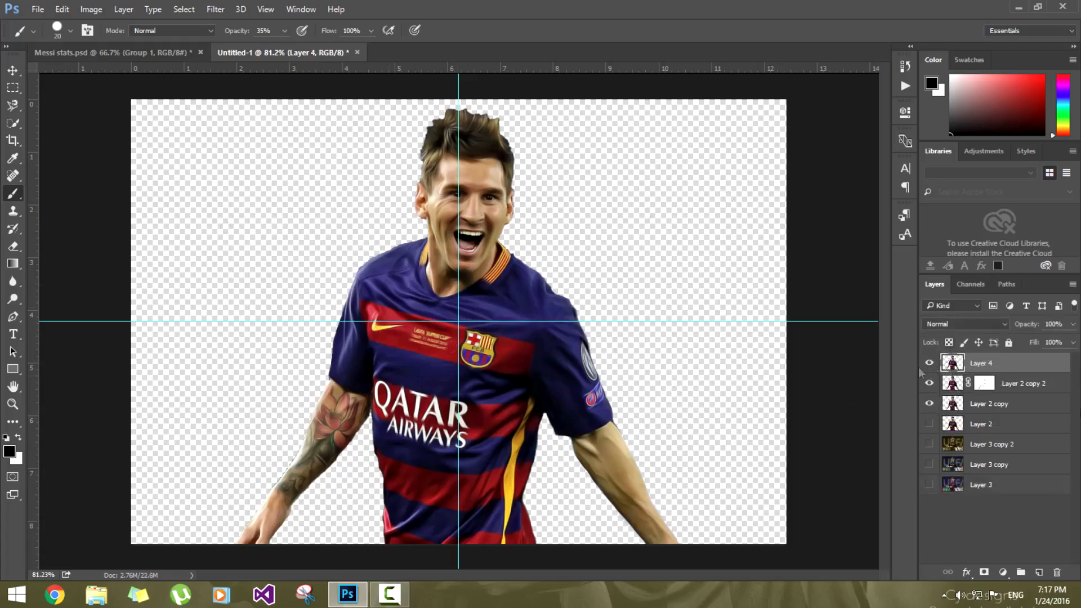
Step: Open the Filter Gallery's Poster Edges filter for Layer 4 and frame the player in its preview at 50%
{"action": "left_click", "coordinate": [215, 12]}
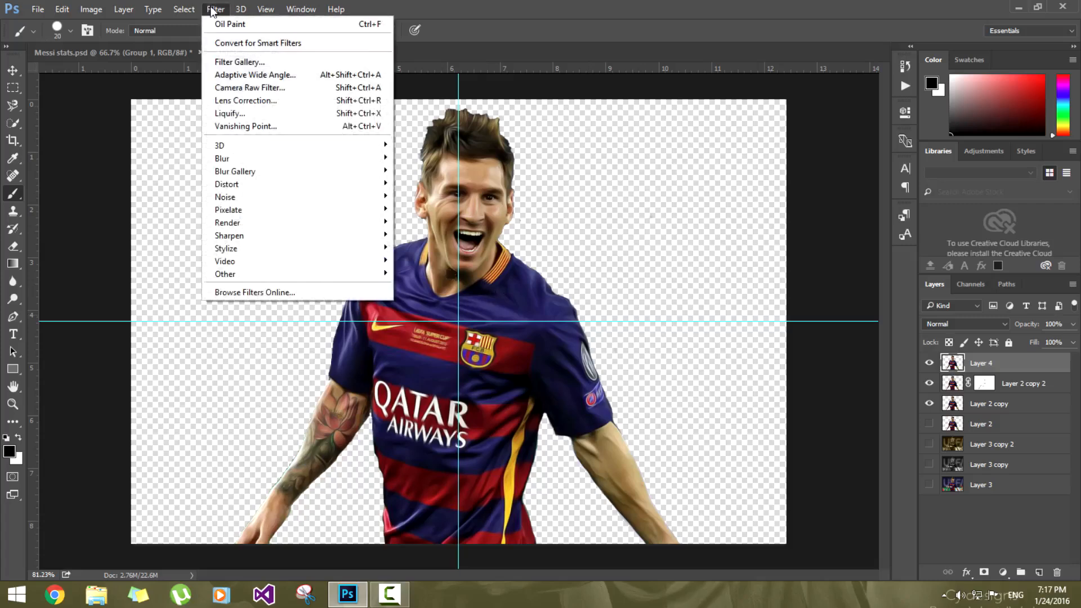
{"action": "left_click", "coordinate": [261, 64]}
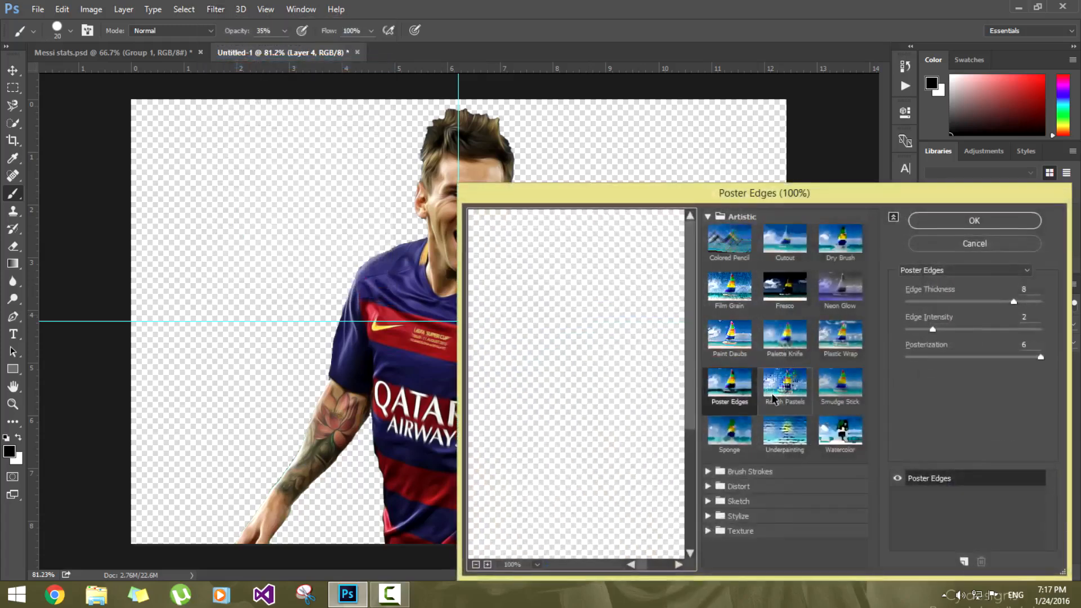
{"action": "left_click", "coordinate": [475, 565]}
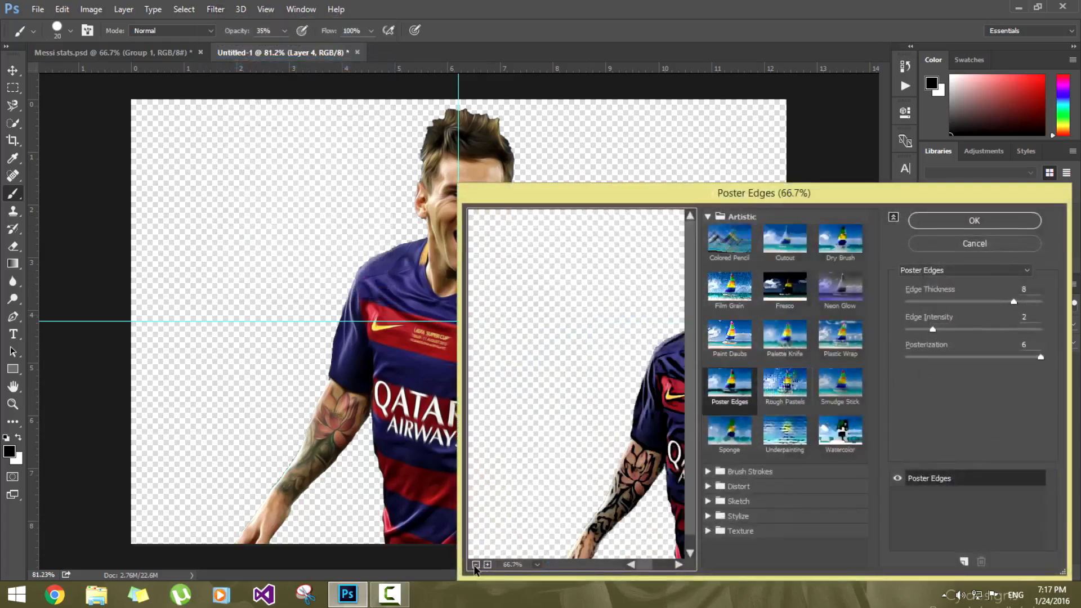
{"action": "left_click", "coordinate": [475, 565]}
{"action": "left_click", "coordinate": [475, 566]}
{"action": "left_click", "coordinate": [487, 564]}
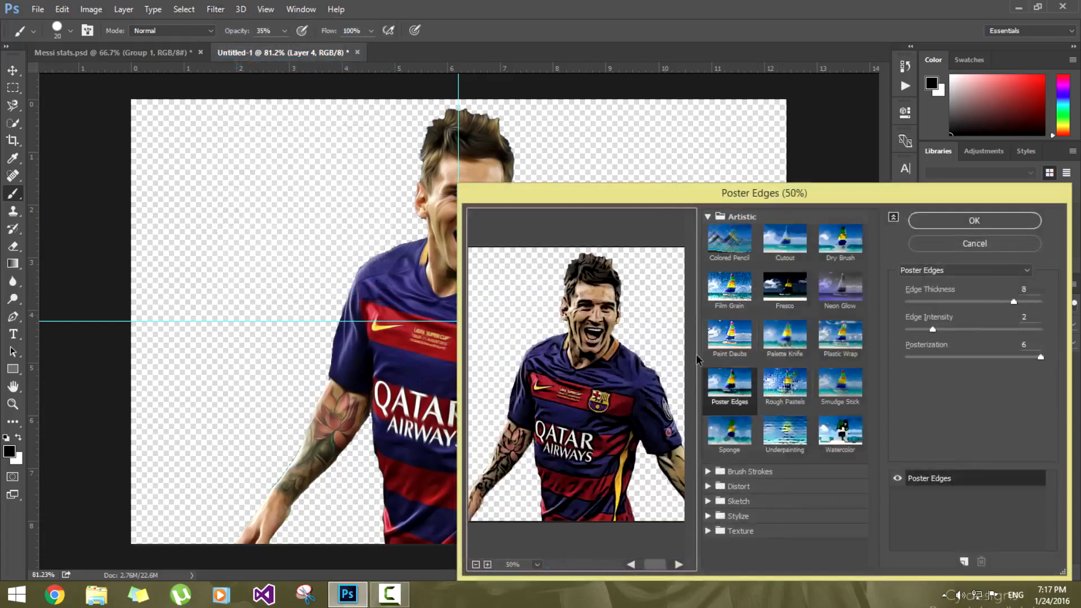
{"action": "left_click_drag", "start_coordinate": [527, 438], "coordinate": [529, 444]}
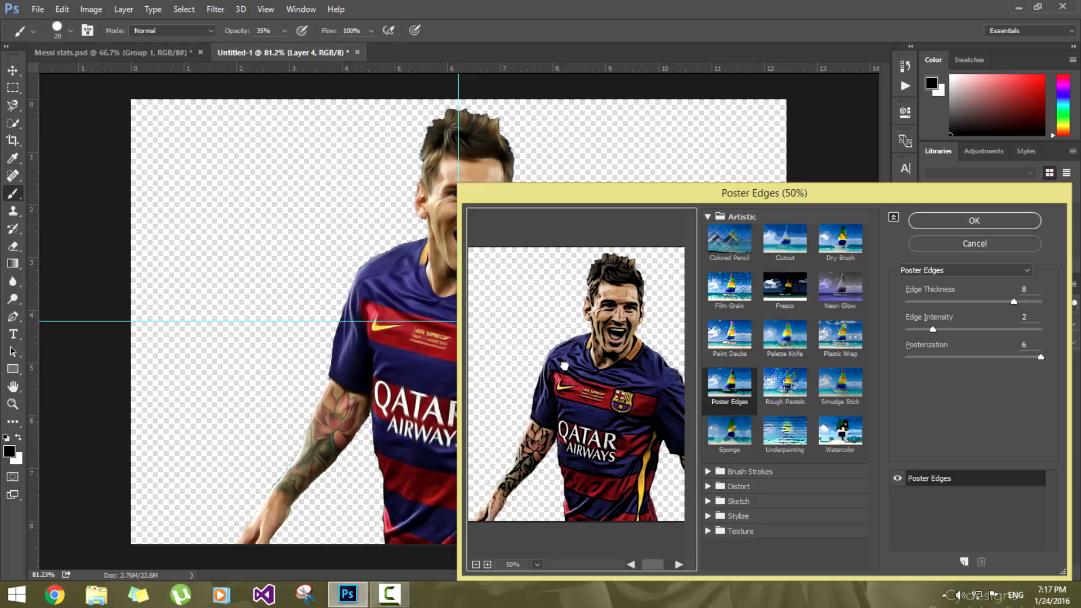
{"action": "left_click_drag", "start_coordinate": [608, 444], "coordinate": [566, 446]}
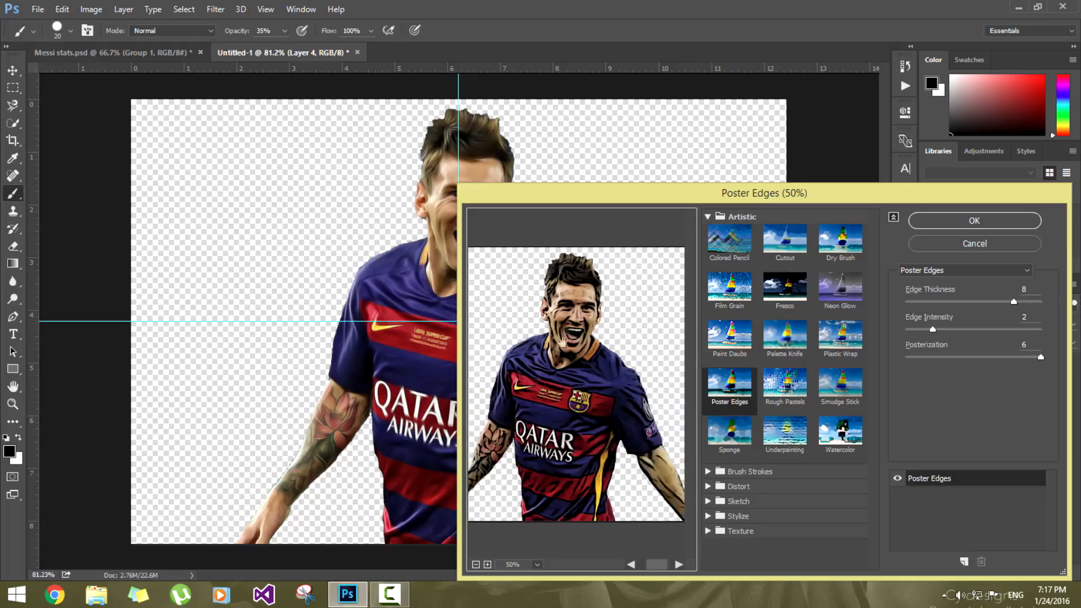
Step: Apply Poster Edges to Layer 4 with a lowered edge thickness, edge intensity 1 and posterization 6
{"action": "left_click", "coordinate": [950, 302]}
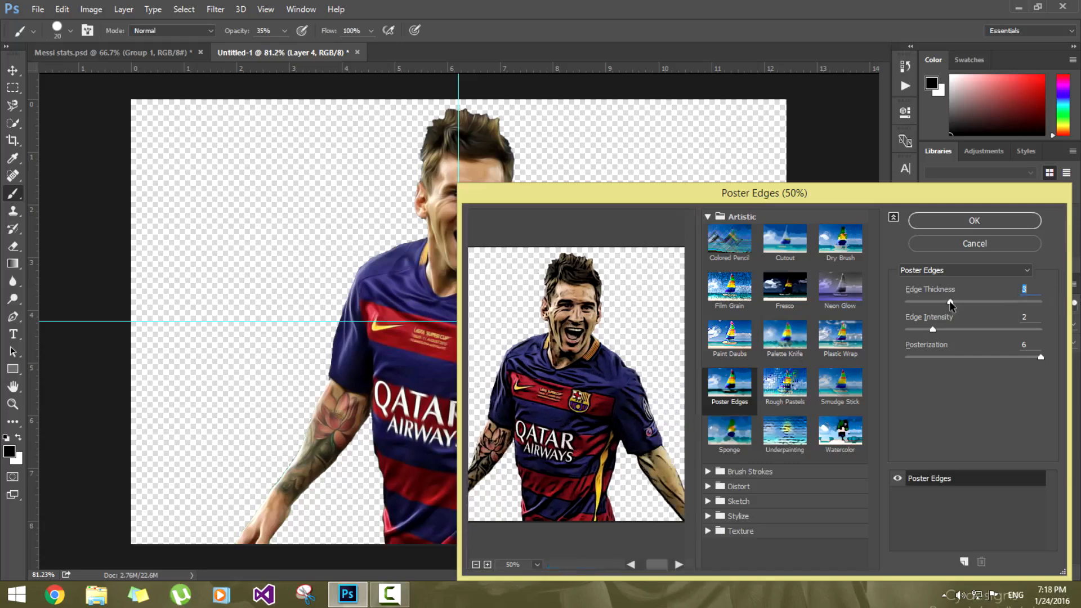
{"action": "left_click_drag", "start_coordinate": [930, 331], "coordinate": [924, 332]}
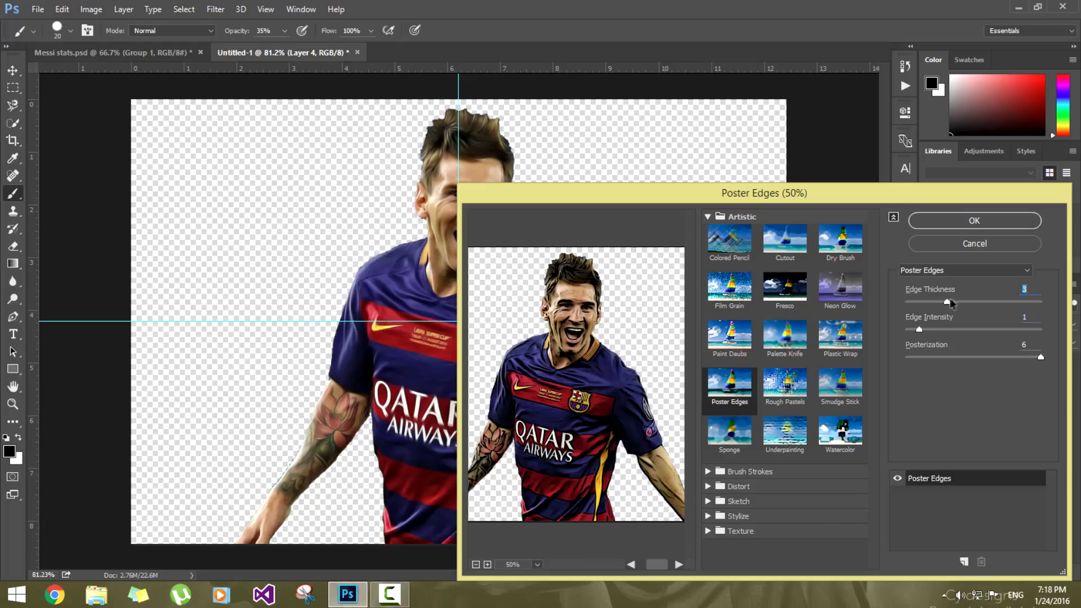
{"action": "left_click_drag", "start_coordinate": [951, 304], "coordinate": [957, 305]}
{"action": "key", "text": "ctrl+minus"}
{"action": "left_click", "coordinate": [932, 228]}
Step: Set Layer 4's opacity to 27% and compare the player with and without the poster edges layer
{"action": "scroll", "coordinate": [417, 419], "scroll_direction": "down", "scroll_amount": 3}
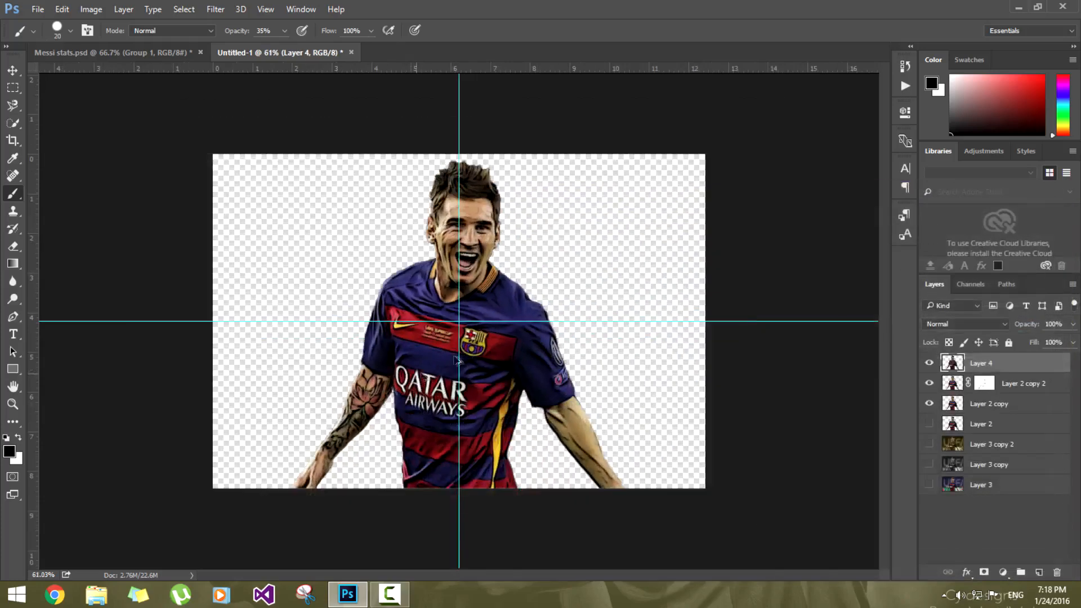
{"action": "scroll", "coordinate": [417, 419], "scroll_direction": "up", "scroll_amount": 3}
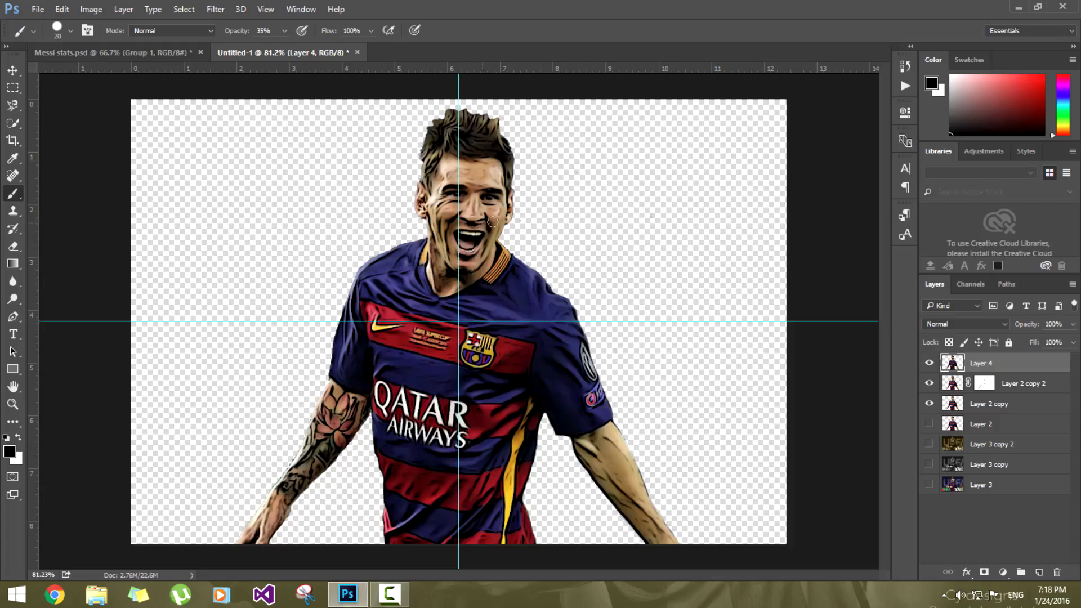
{"action": "left_click", "coordinate": [1073, 325]}
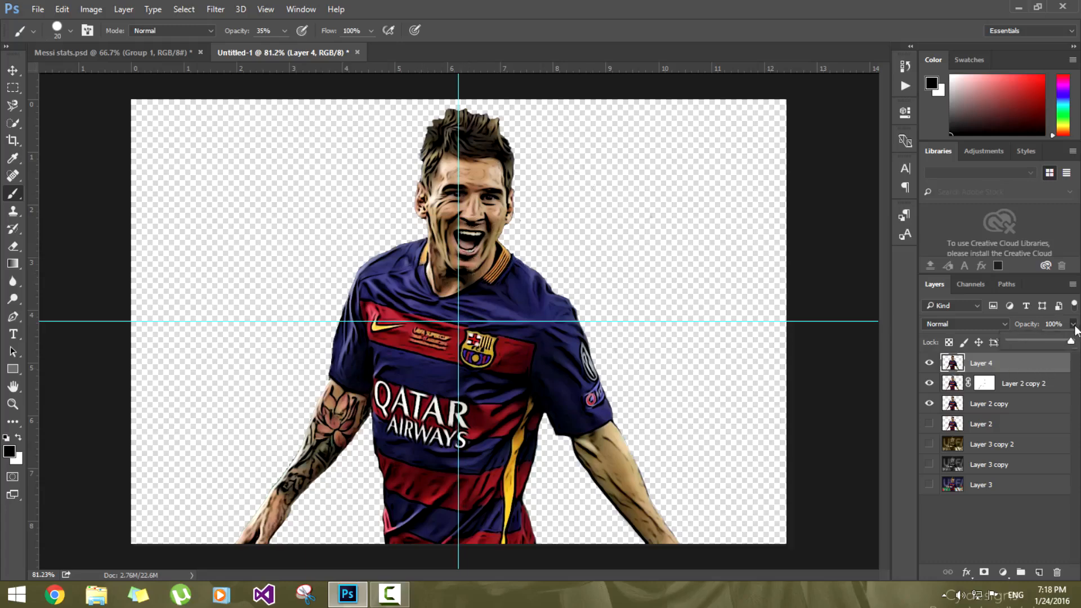
{"action": "left_click", "coordinate": [1036, 342]}
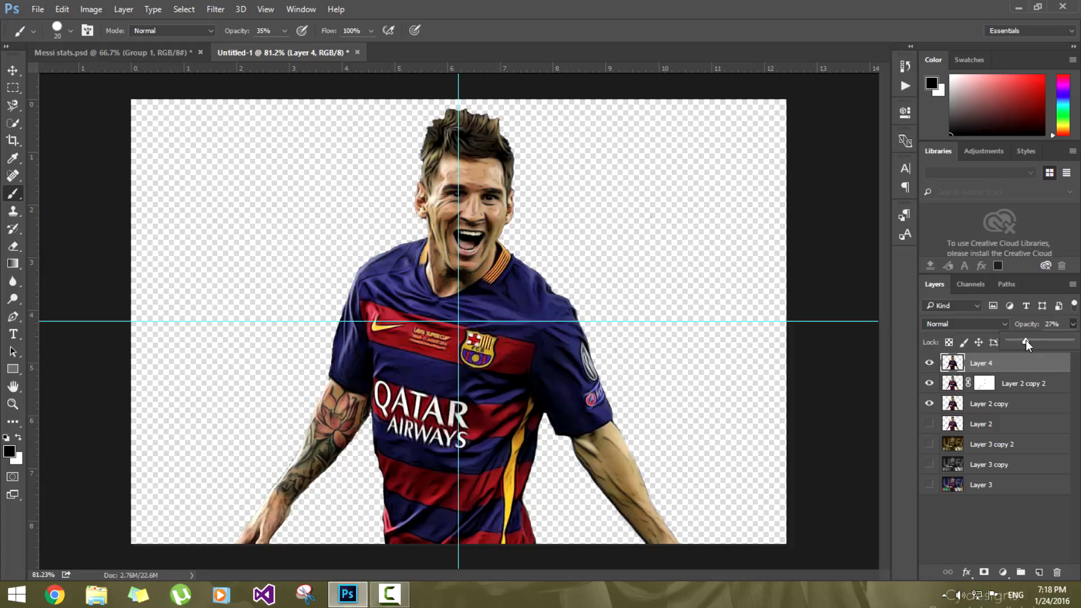
{"action": "left_click", "coordinate": [932, 364]}
{"action": "left_click", "coordinate": [932, 363]}
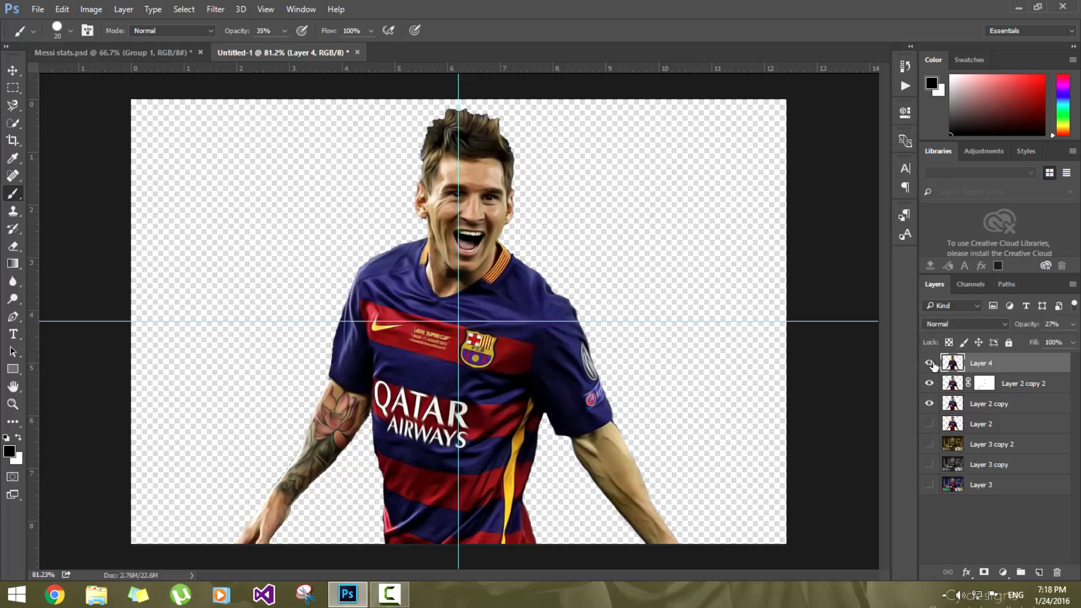
Step: Show the background layers Layer 3 copy 2 and Layer 3 copy behind the player again
{"action": "scroll", "coordinate": [558, 312], "scroll_direction": "down", "scroll_amount": 2}
{"action": "scroll", "coordinate": [559, 312], "scroll_direction": "up", "scroll_amount": 1}
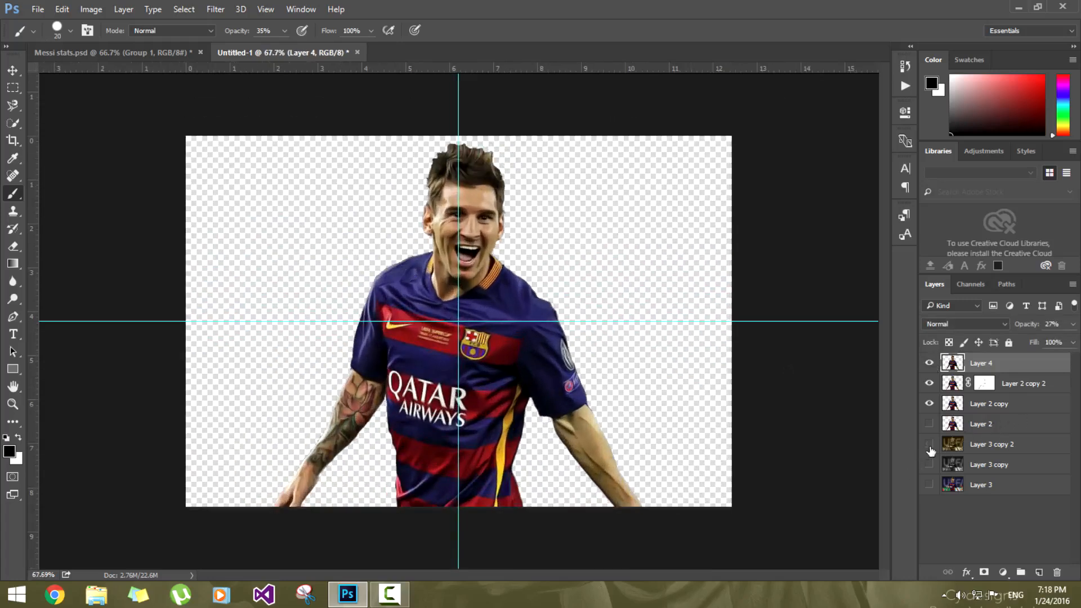
{"action": "left_click", "coordinate": [930, 445]}
{"action": "left_click", "coordinate": [929, 465]}
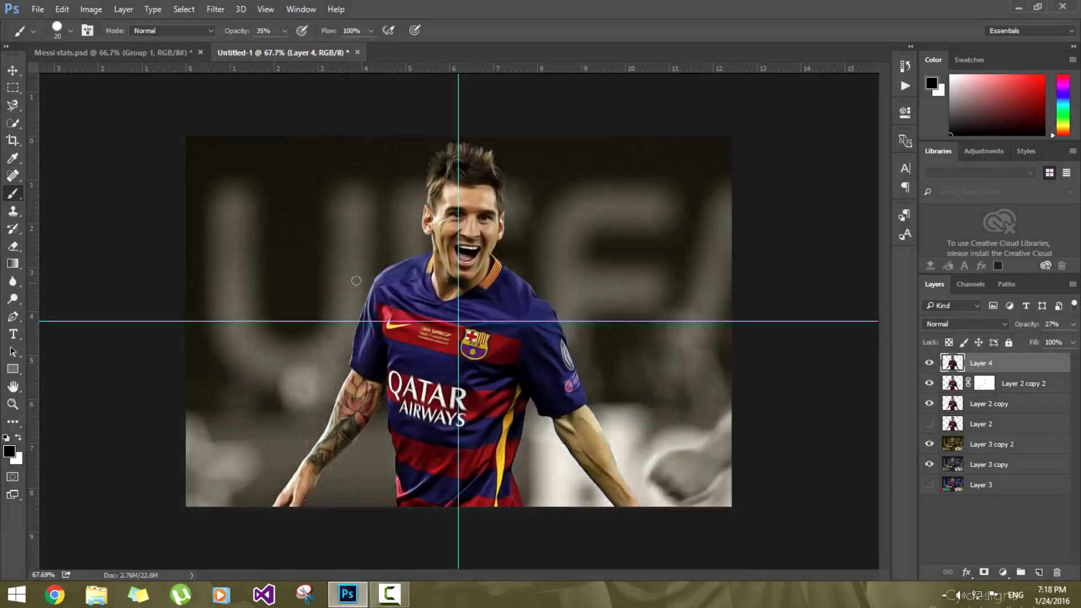
{"action": "scroll", "coordinate": [453, 304], "scroll_direction": "down", "scroll_amount": 1}
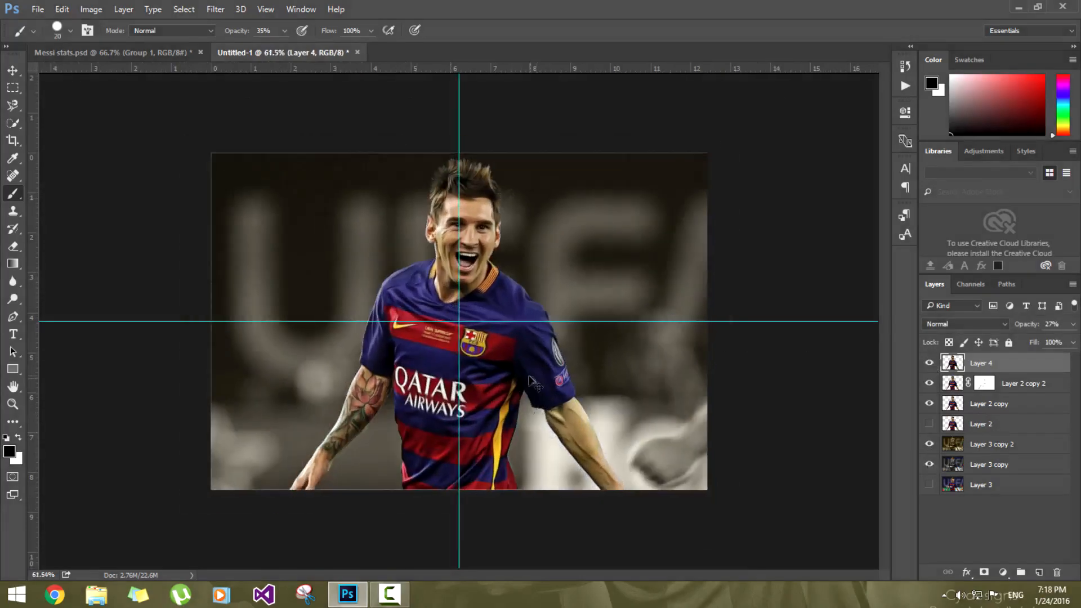
{"action": "scroll", "coordinate": [529, 382], "scroll_direction": "up", "scroll_amount": 3}
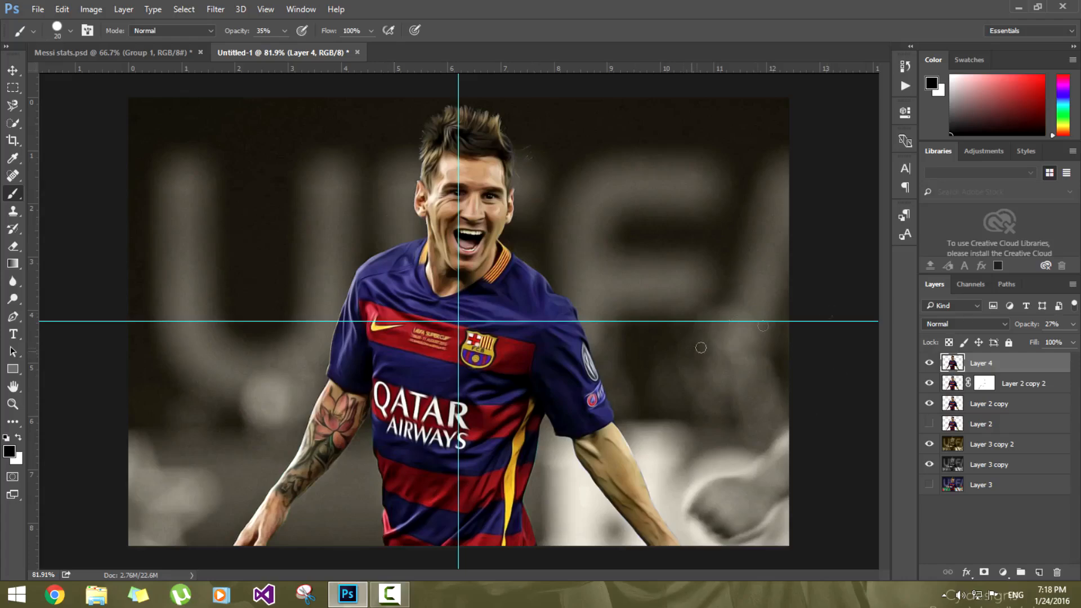
Step: Compare the current poster with the finished design in Messi stats.psd
{"action": "left_click", "coordinate": [97, 52]}
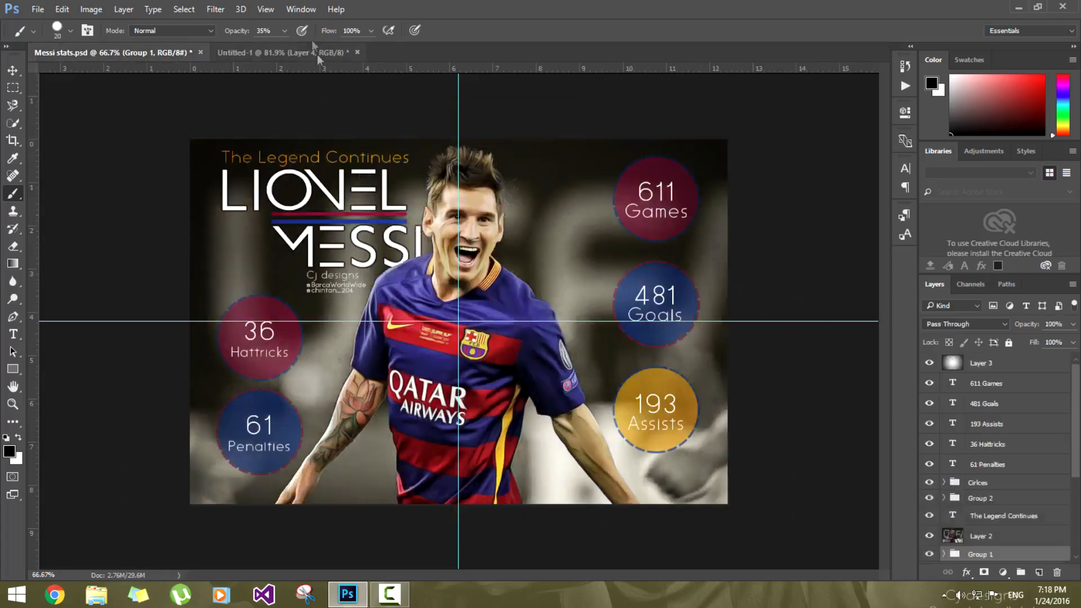
{"action": "left_click", "coordinate": [299, 56]}
{"action": "scroll", "coordinate": [399, 291], "scroll_direction": "down", "scroll_amount": 2}
{"action": "scroll", "coordinate": [493, 260], "scroll_direction": "up", "scroll_amount": 1}
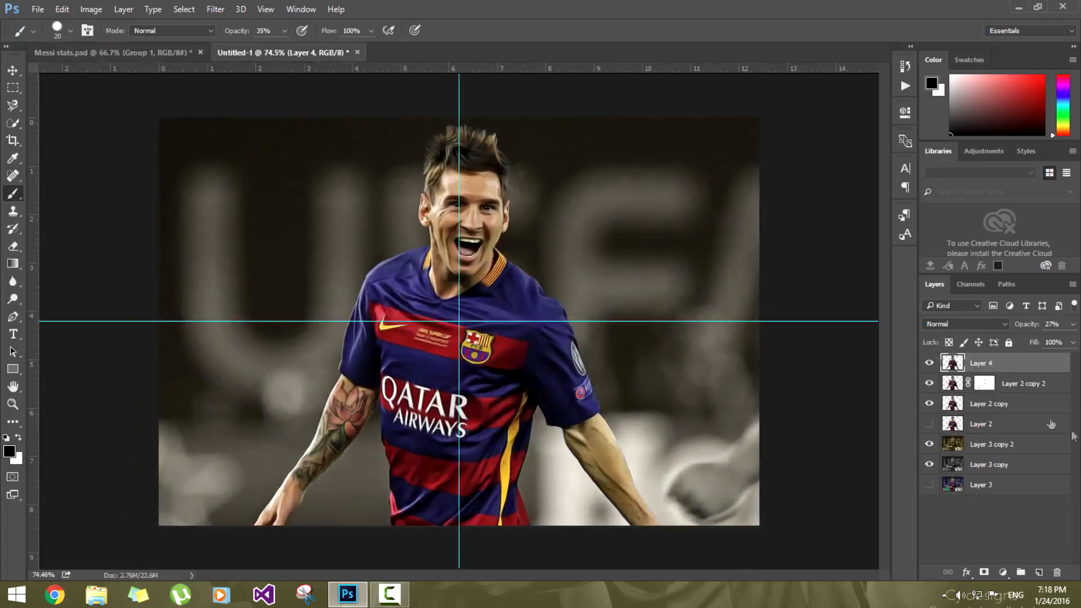
{"action": "left_click", "coordinate": [93, 52]}
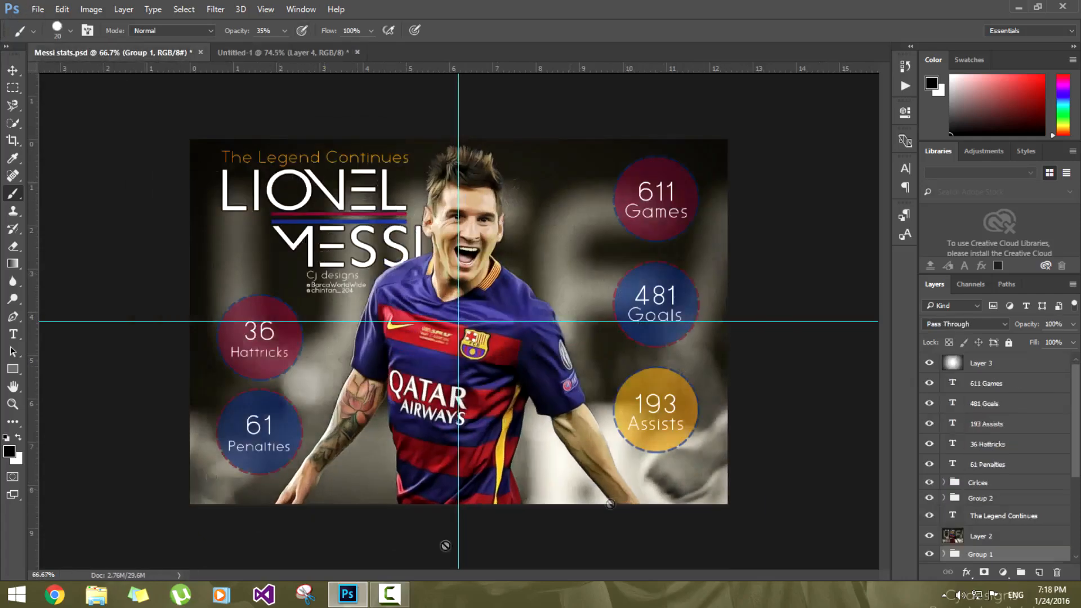
{"action": "left_click", "coordinate": [267, 57]}
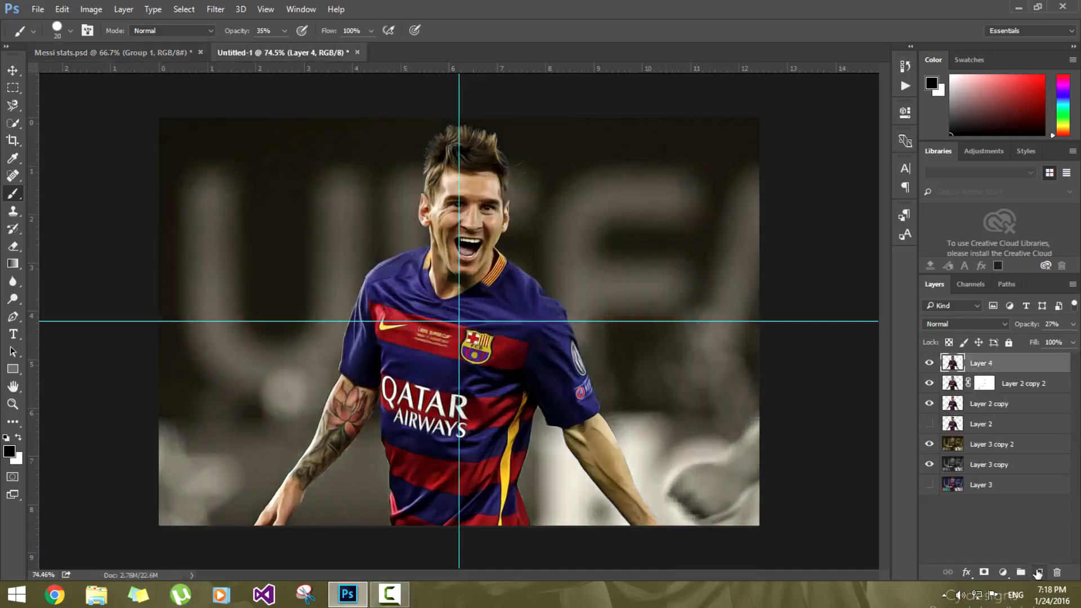
Step: Add the white text LIONEL across the upper canvas on a new layer in PROMETHEUS Regular at 73.24 pt
{"action": "left_click", "coordinate": [1039, 572]}
{"action": "left_click", "coordinate": [13, 334]}
{"action": "left_click_drag", "start_coordinate": [181, 138], "coordinate": [641, 253]}
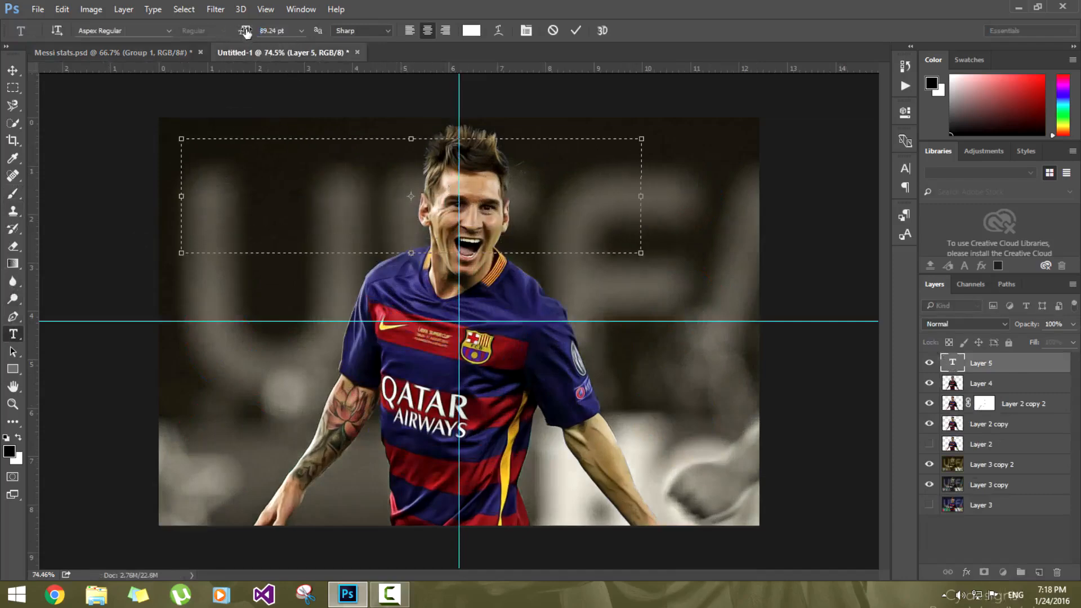
{"action": "left_click", "coordinate": [145, 30]}
{"action": "type", "text": "Prom"}
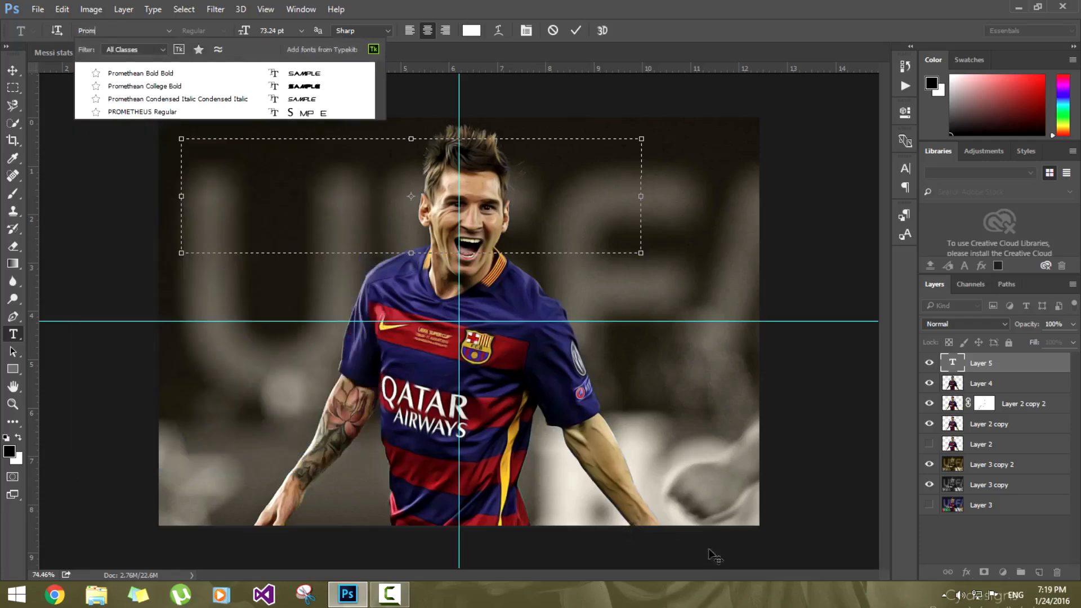
{"action": "left_click", "coordinate": [214, 113]}
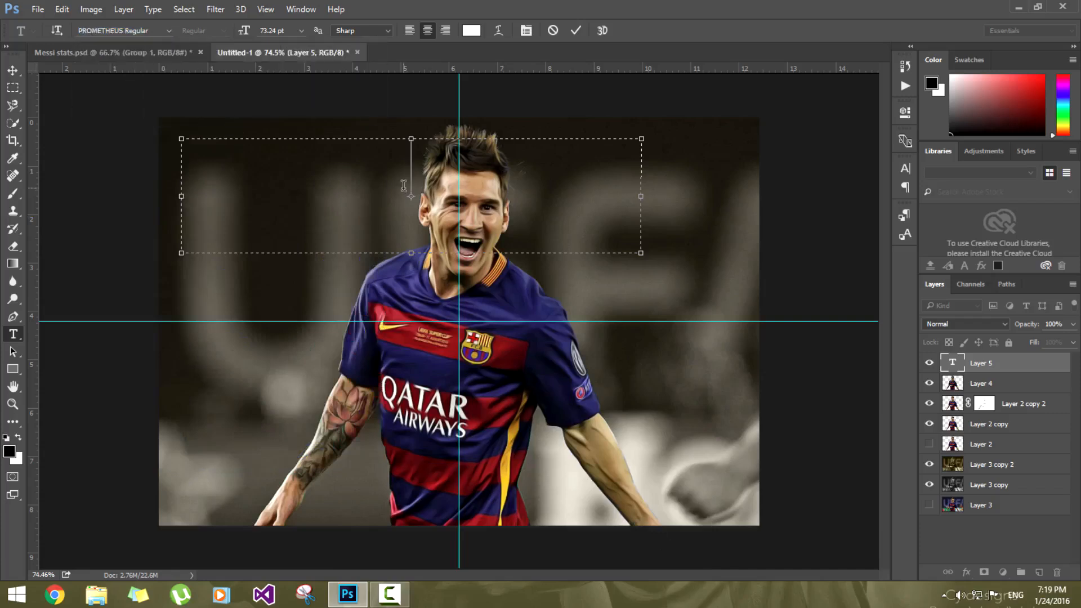
{"action": "type", "text": "LIONEL"}
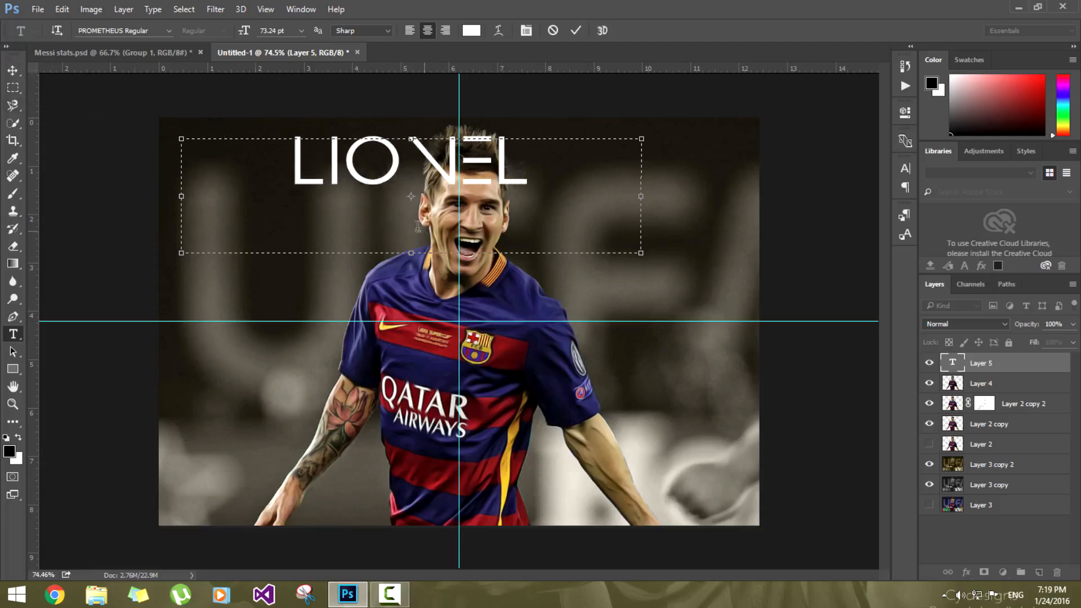
Step: Shorten the LIONEL text to LIO and move it to the canvas's upper-left area beside the player's head
{"action": "left_click", "coordinate": [138, 54]}
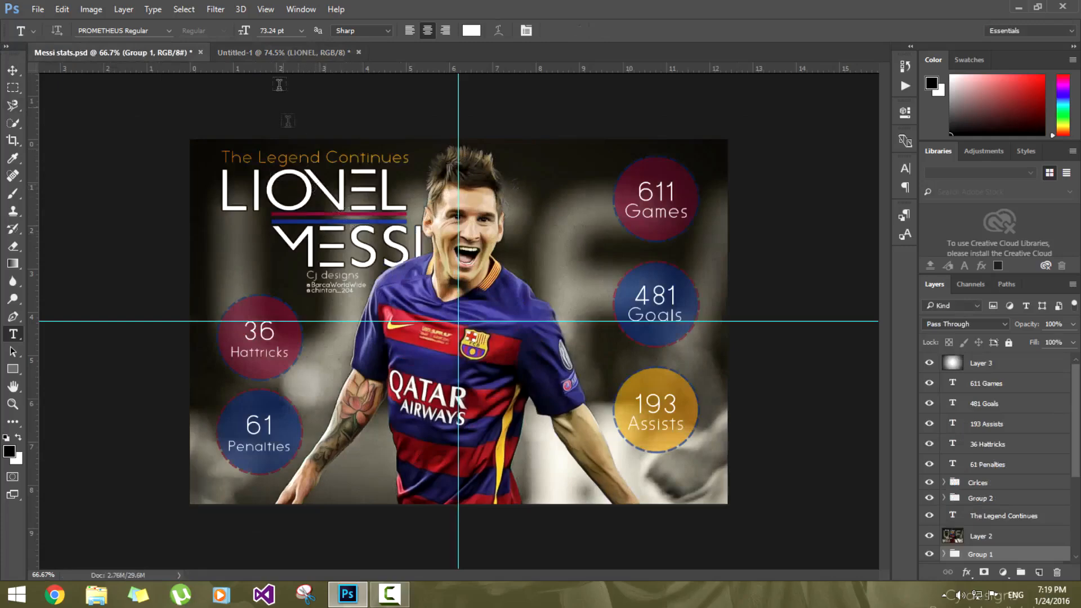
{"action": "left_click", "coordinate": [281, 53]}
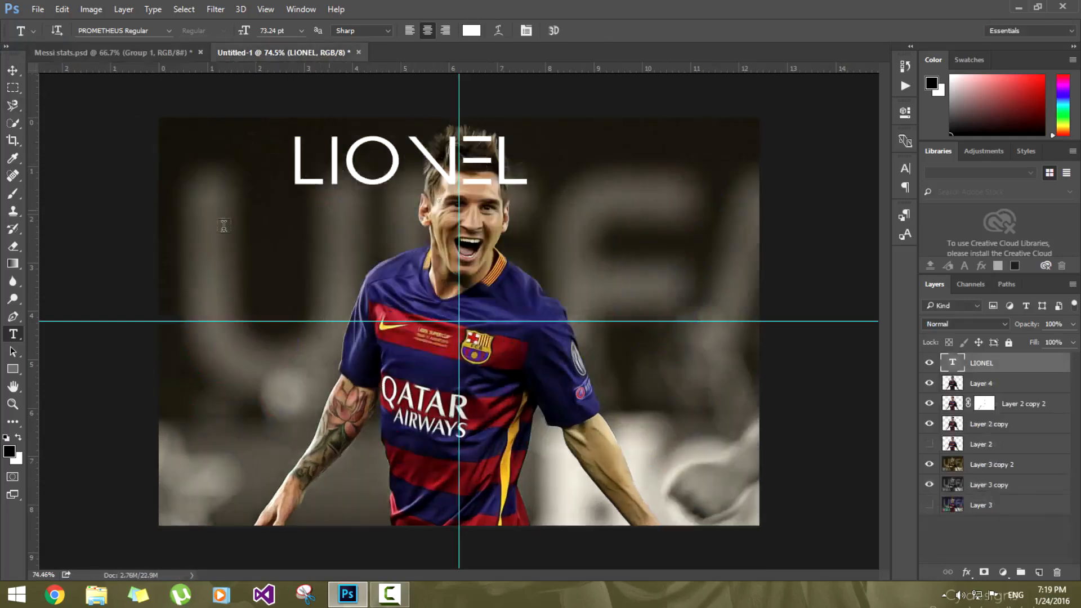
{"action": "left_click_drag", "start_coordinate": [533, 169], "coordinate": [397, 171]}
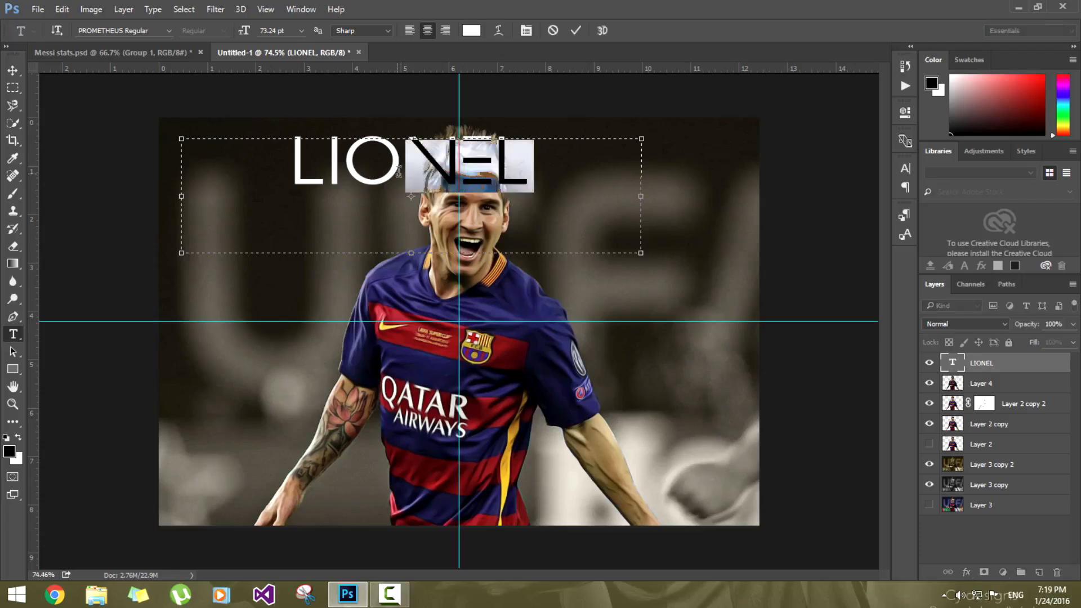
{"action": "key", "text": "BackSpace"}
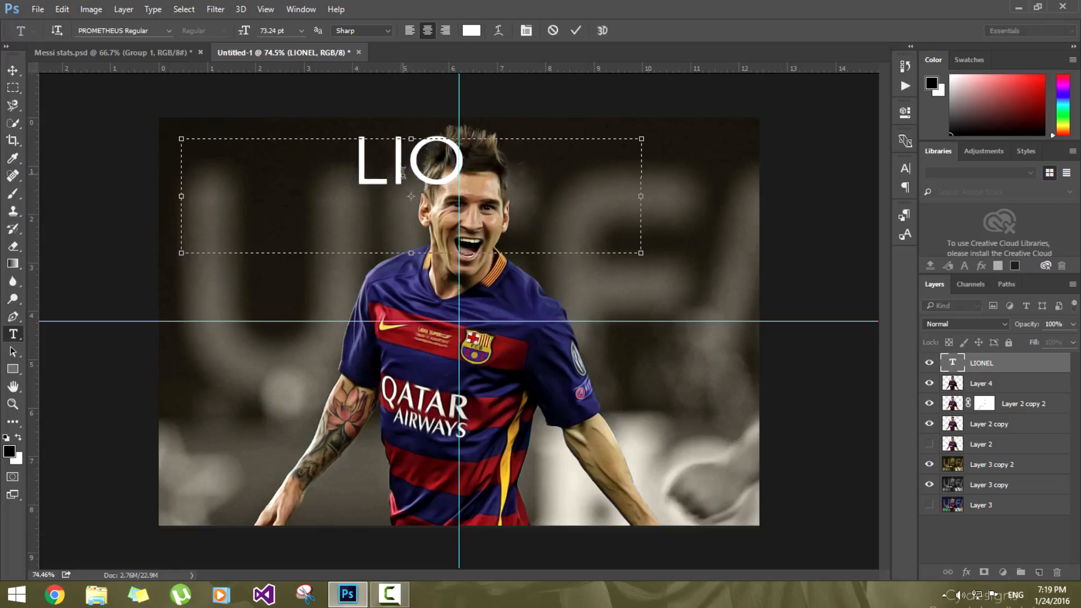
{"action": "left_click", "coordinate": [12, 70]}
{"action": "left_click_drag", "start_coordinate": [421, 175], "coordinate": [275, 183]}
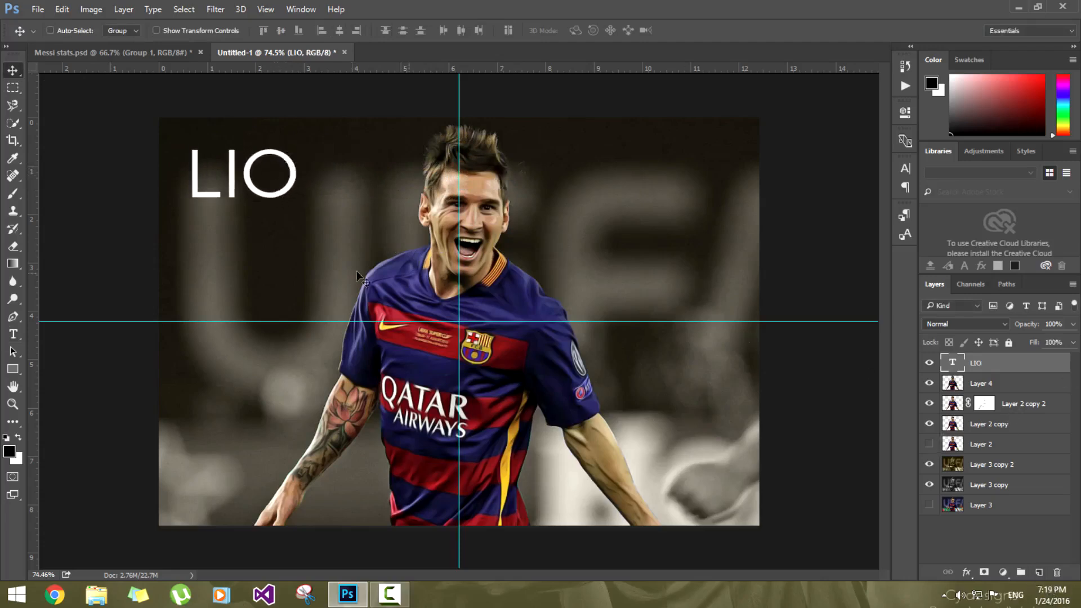
Step: Duplicate the LIO text, change the copy to NEL and position it so the N meets the O
{"action": "mouse_move", "coordinate": [237, 187]}
{"action": "left_mouse_down"}
{"action": "mouse_move", "coordinate": [355, 187]}
{"action": "mouse_move", "coordinate": [253, 178]}
{"action": "left_mouse_up"}
{"action": "left_click", "coordinate": [15, 335]}
{"action": "left_click", "coordinate": [337, 179]}
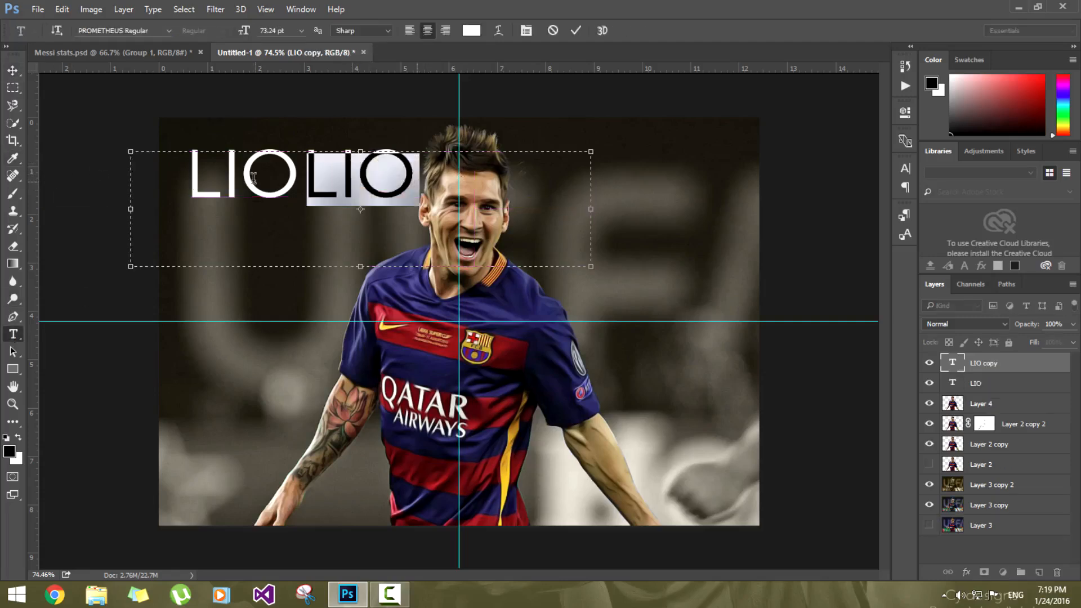
{"action": "type", "text": "NEL"}
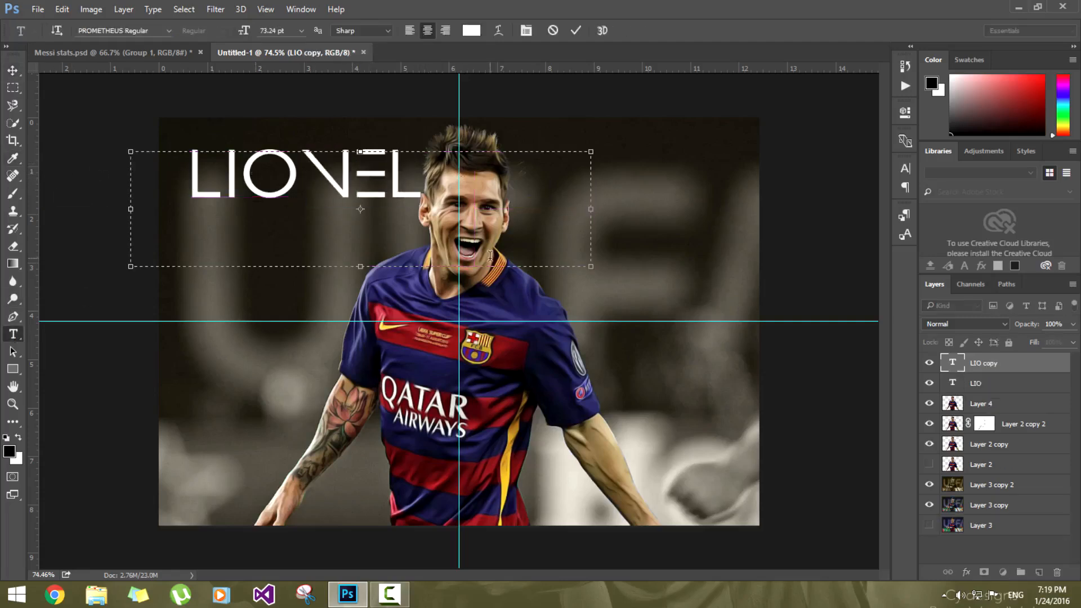
{"action": "left_click", "coordinate": [13, 71]}
{"action": "left_click_drag", "start_coordinate": [371, 180], "coordinate": [355, 180]}
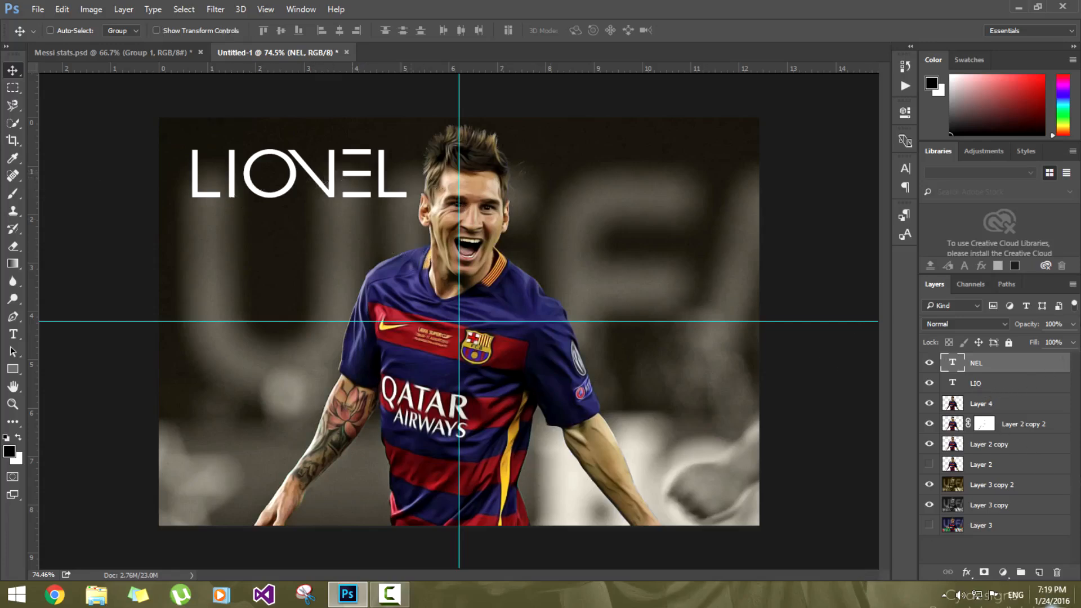
Step: Add a MESSI text on a new layer just below the LIONEL lettering
{"action": "left_click", "coordinate": [1039, 572]}
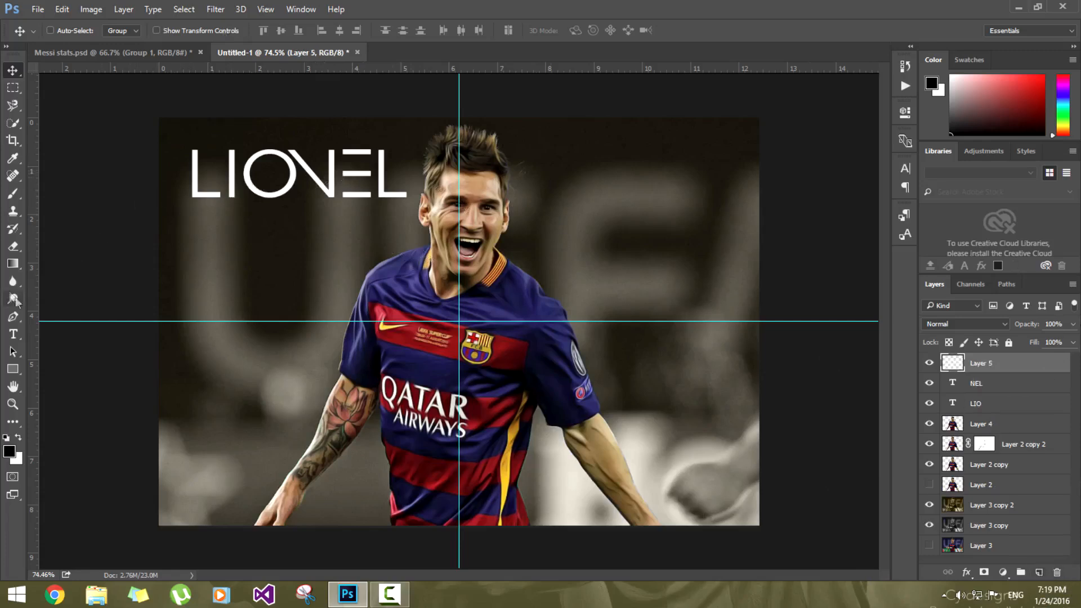
{"action": "key", "text": "t"}
{"action": "left_click_drag", "start_coordinate": [200, 215], "coordinate": [475, 278]}
{"action": "type", "text": "ESSI"}
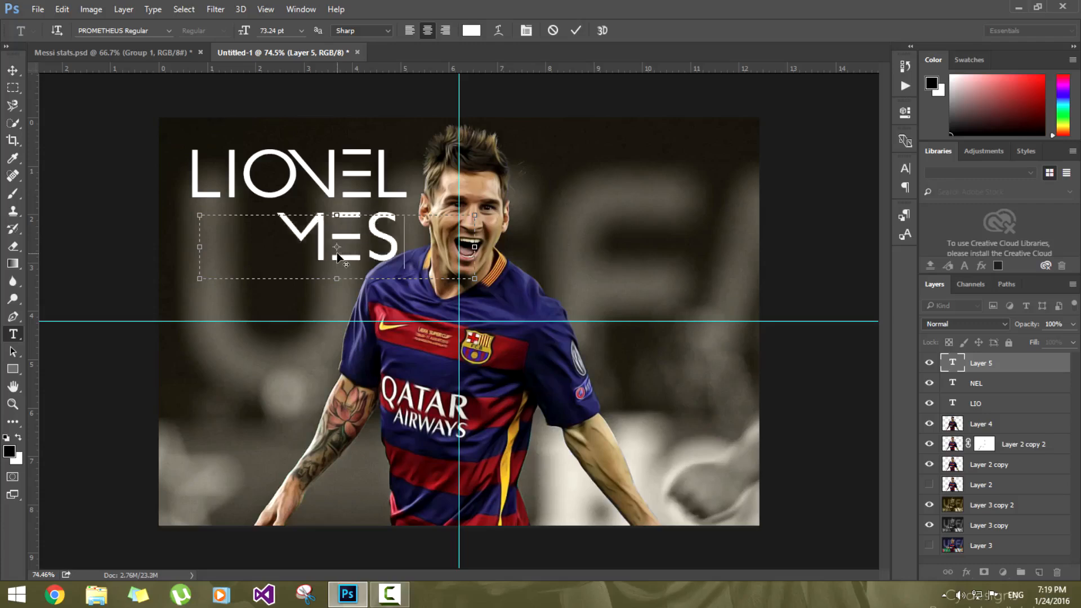
{"action": "left_click", "coordinate": [13, 71]}
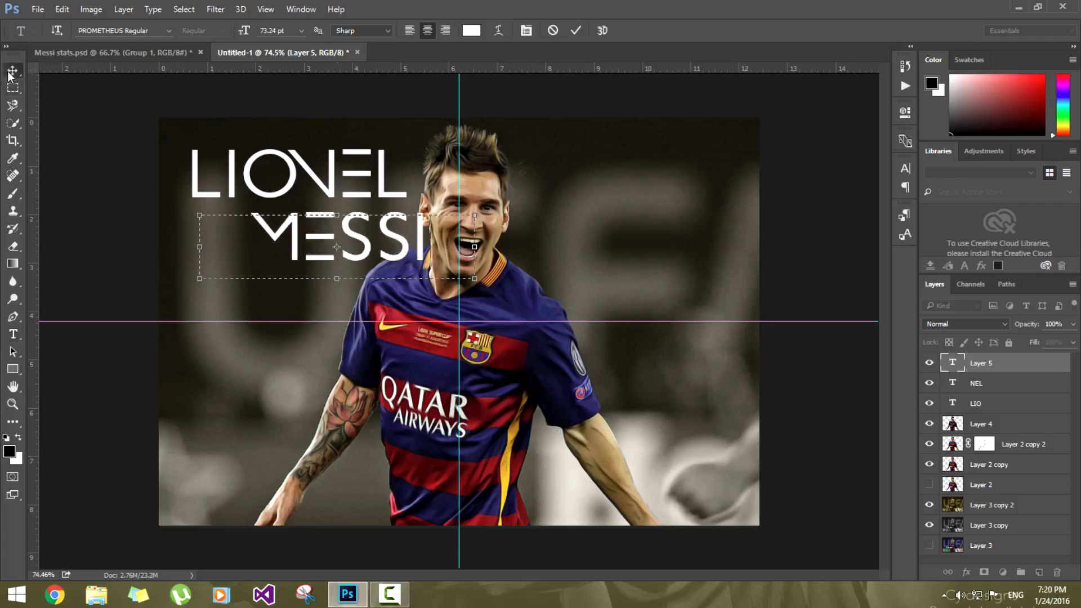
Step: Check the layout in Messi stats.psd and move the MESSI, NEL and LIO layers behind the player, below Layer 2
{"action": "left_click", "coordinate": [77, 54]}
{"action": "key", "text": "ctrl+plus"}
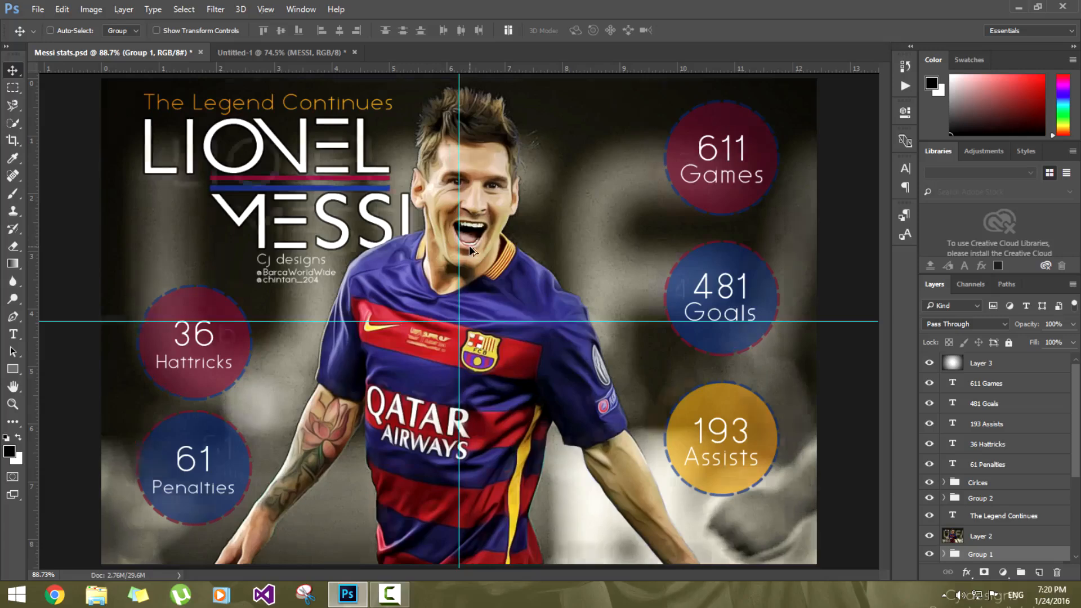
{"action": "scroll", "coordinate": [469, 246], "scroll_direction": "down", "scroll_amount": 2}
{"action": "left_click", "coordinate": [285, 53]}
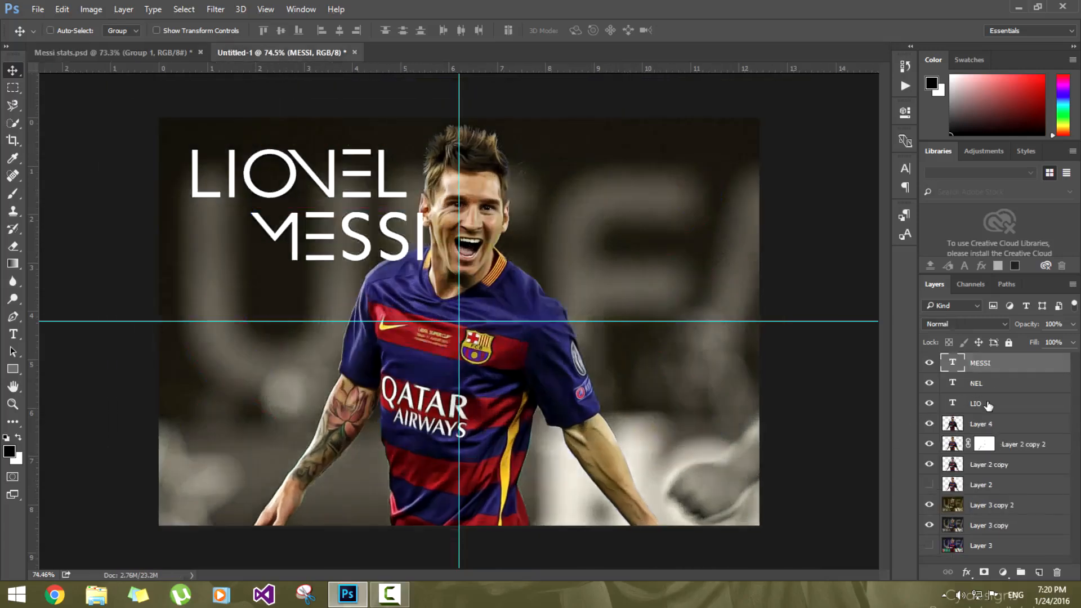
{"action": "left_click", "coordinate": [987, 402], "text": "shift"}
{"action": "left_click_drag", "start_coordinate": [983, 373], "coordinate": [962, 507]}
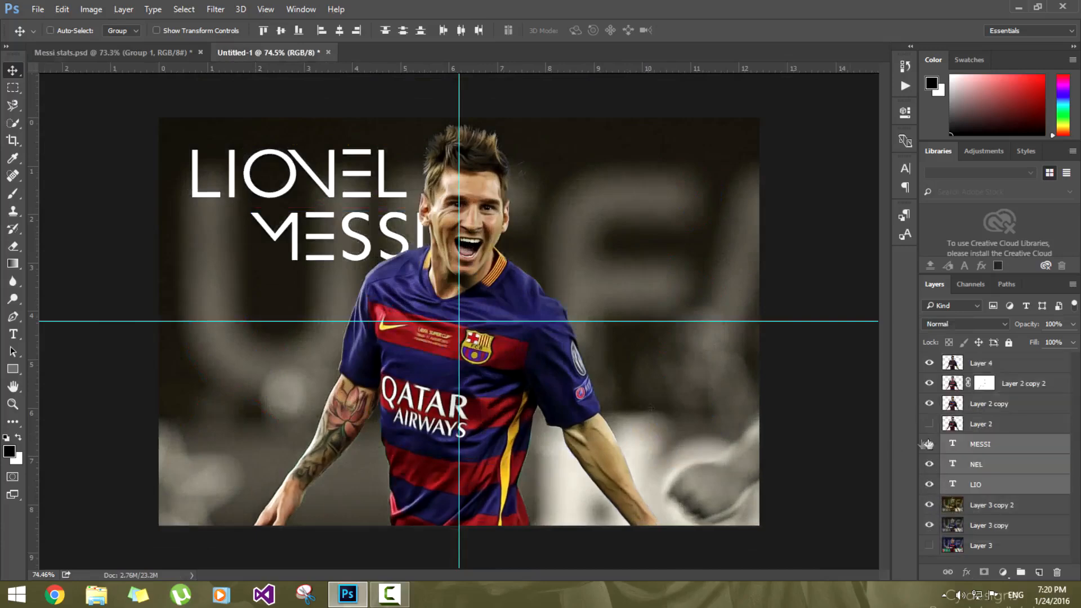
{"action": "scroll", "coordinate": [301, 276], "scroll_direction": "up", "scroll_amount": 1}
{"action": "scroll", "coordinate": [302, 276], "scroll_direction": "down", "scroll_amount": 1}
Step: Move the MESSI text about 0.07 in left and 0.13 in down, and check the spacing against Messi stats.psd
{"action": "left_click", "coordinate": [982, 445]}
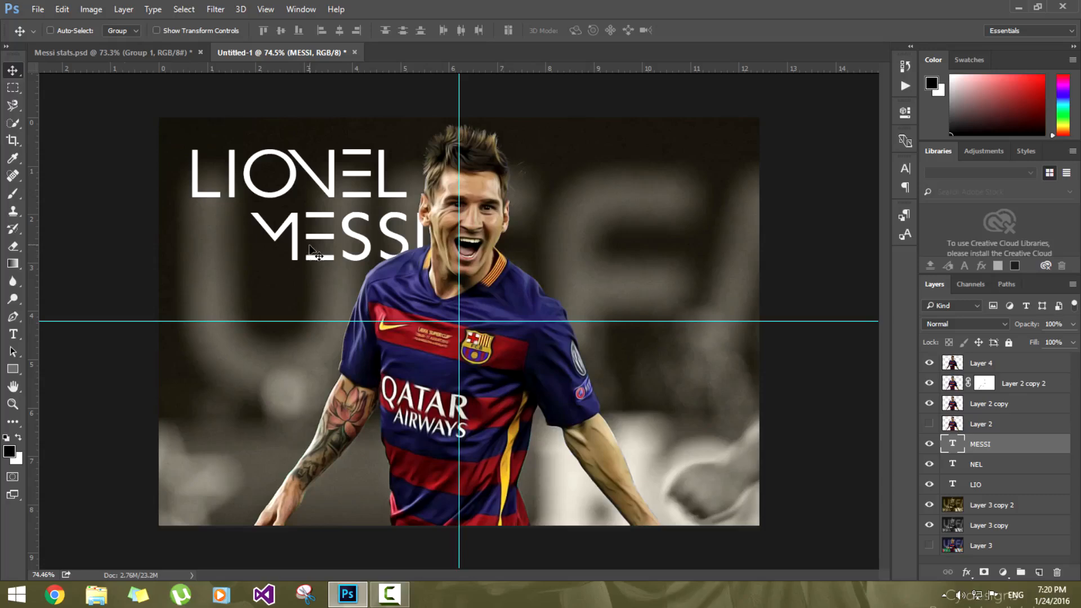
{"action": "left_click_drag", "start_coordinate": [310, 246], "coordinate": [308, 255]}
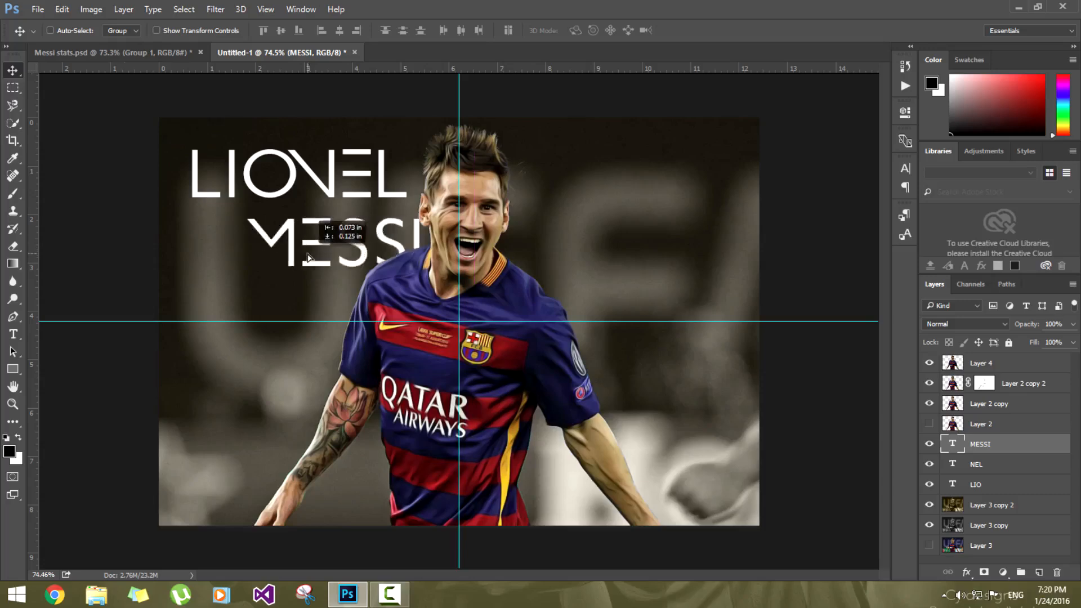
{"action": "left_click", "coordinate": [90, 52]}
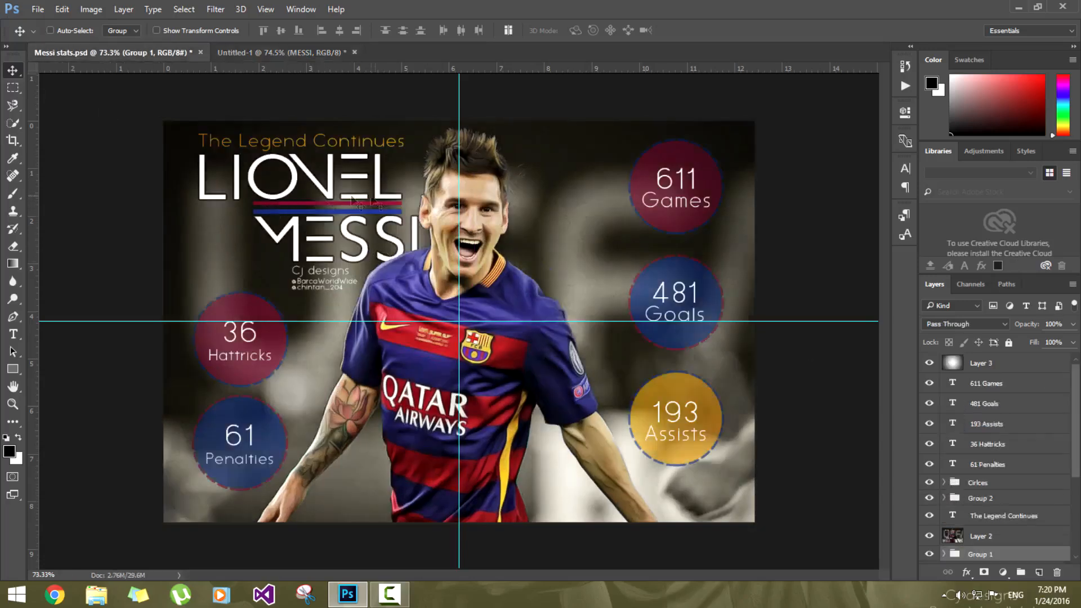
{"action": "left_click", "coordinate": [270, 57]}
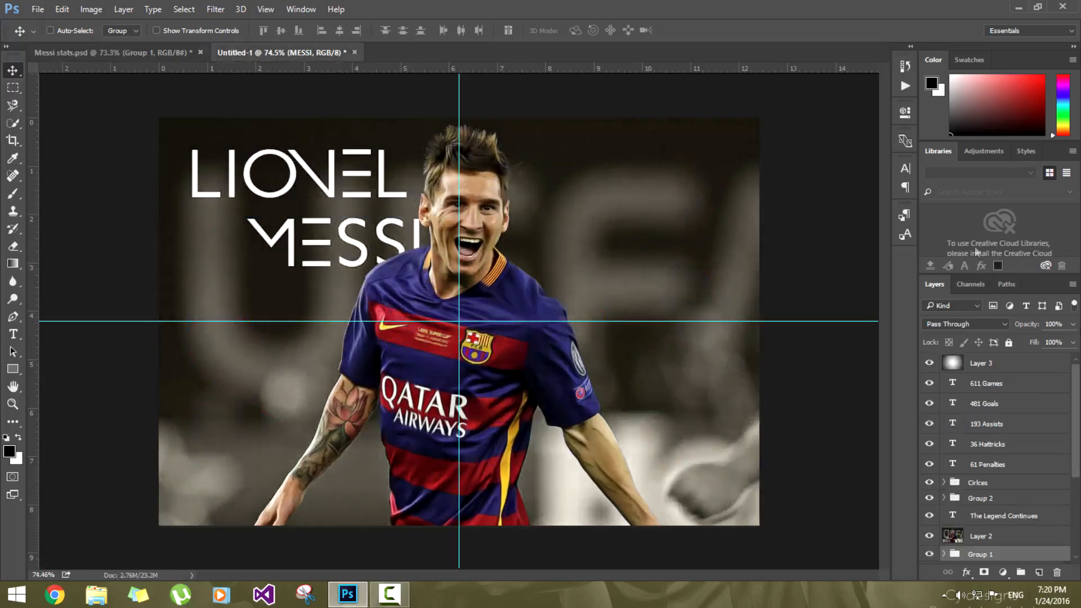
Step: Create a new layer above Layer 4 and select a thin horizontal strip from beside the player's head to the canvas's right edge
{"action": "left_click", "coordinate": [969, 365]}
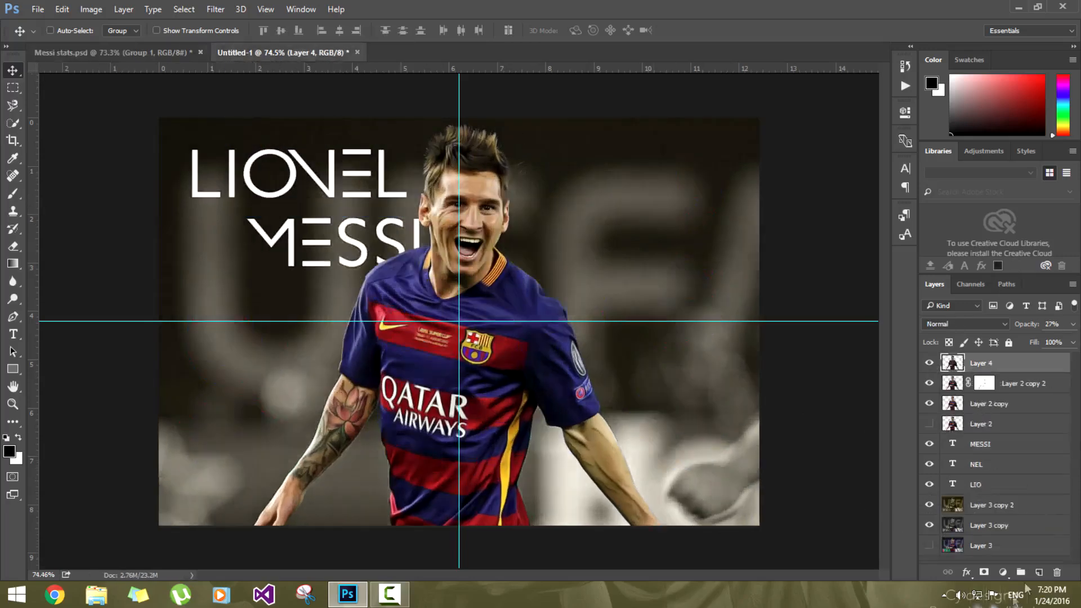
{"action": "left_click", "coordinate": [1039, 573]}
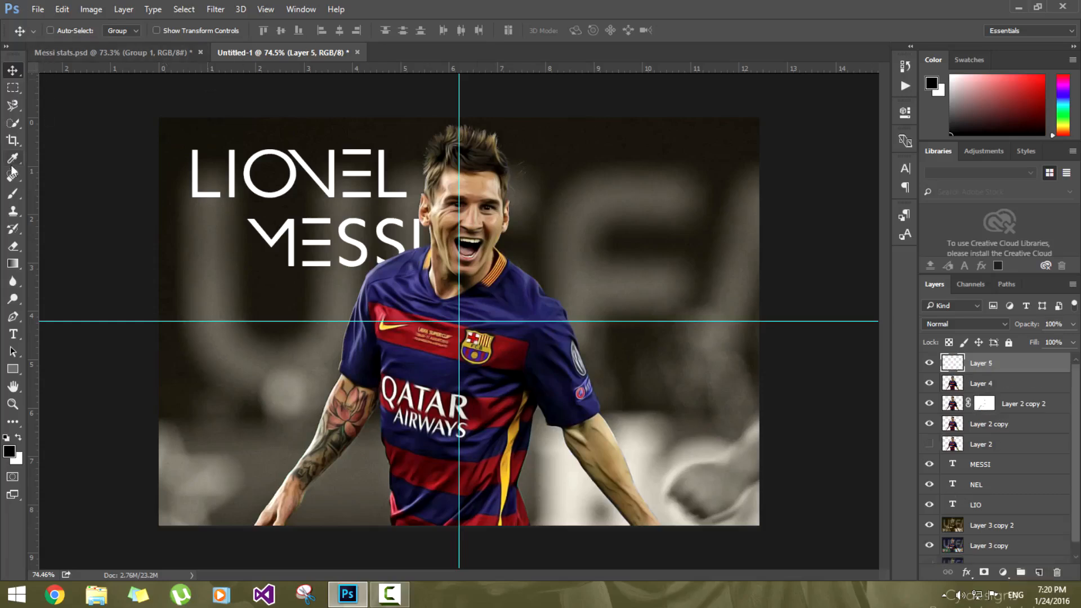
{"action": "left_click", "coordinate": [13, 87]}
{"action": "left_click_drag", "start_coordinate": [528, 157], "coordinate": [768, 168]}
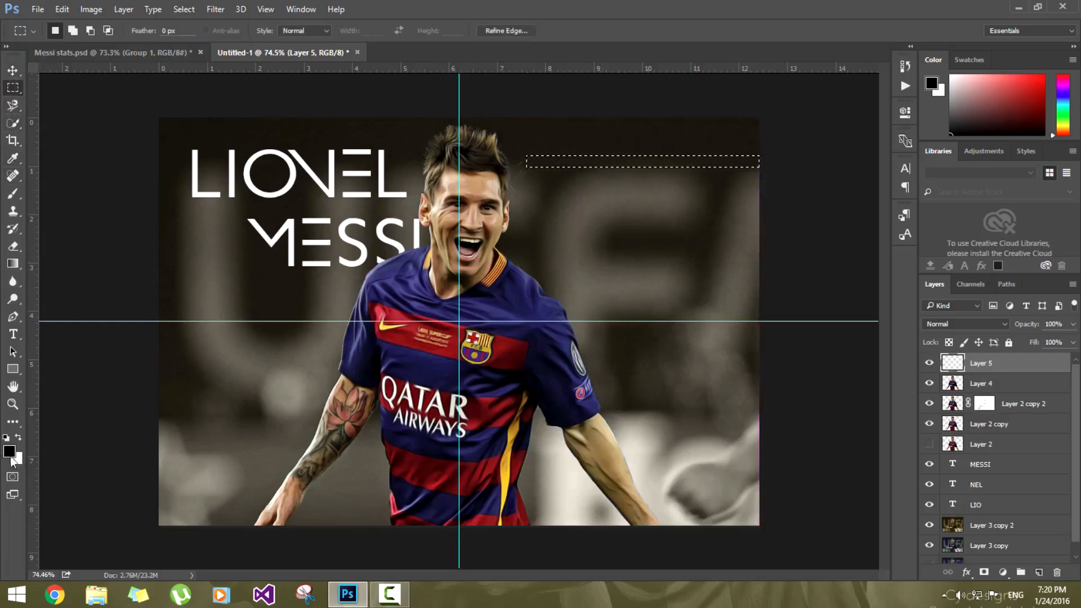
Step: Leave the foreground colour unchanged and open the colour palette image 1185157.png from the projects folder
{"action": "left_click", "coordinate": [10, 454]}
{"action": "left_click", "coordinate": [965, 219]}
{"action": "left_click", "coordinate": [38, 9]}
{"action": "left_click", "coordinate": [50, 33]}
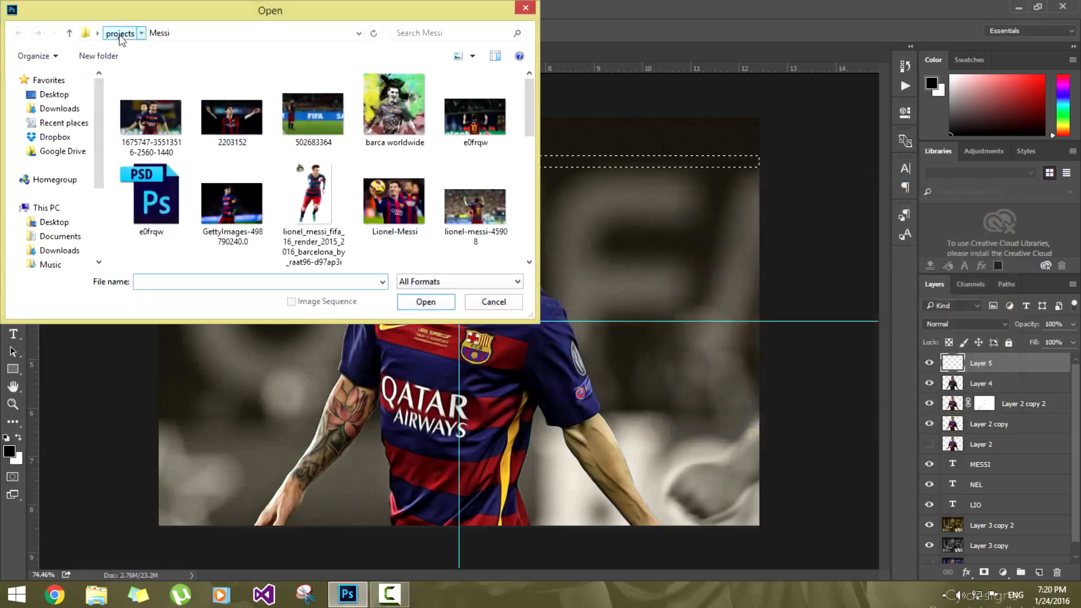
{"action": "left_click", "coordinate": [119, 34]}
{"action": "scroll", "coordinate": [309, 234], "scroll_direction": "down", "scroll_amount": 5}
{"action": "scroll", "coordinate": [309, 234], "scroll_direction": "down", "scroll_amount": 2}
{"action": "double_click", "coordinate": [232, 113]}
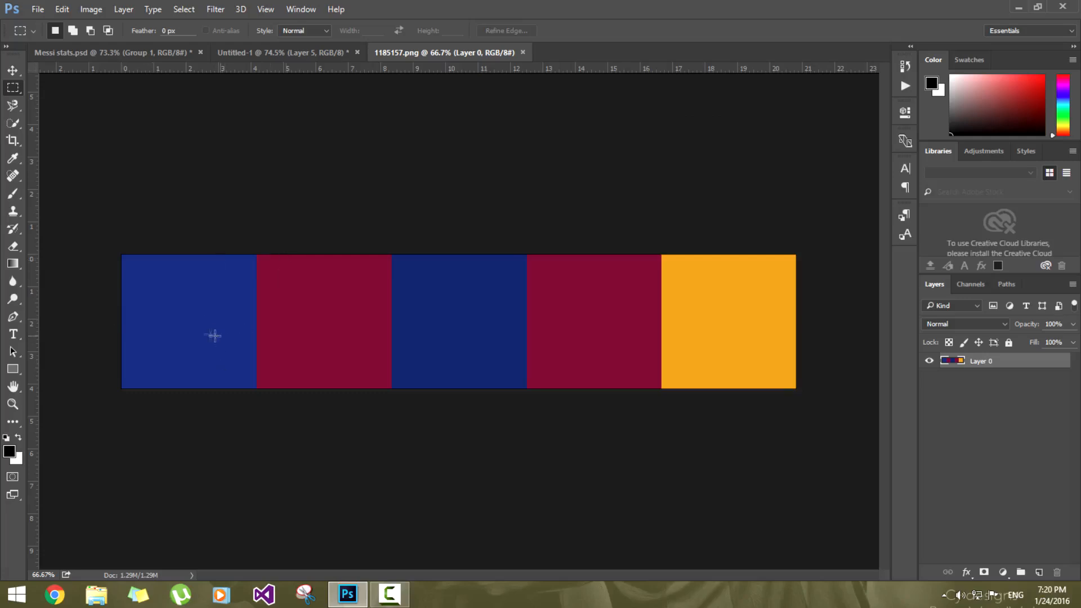
Step: Set the foreground colour to the first blue in 1185157.png and fill the selected strip on Layer 5 of Untitled-1 with it
{"action": "left_click", "coordinate": [9, 451]}
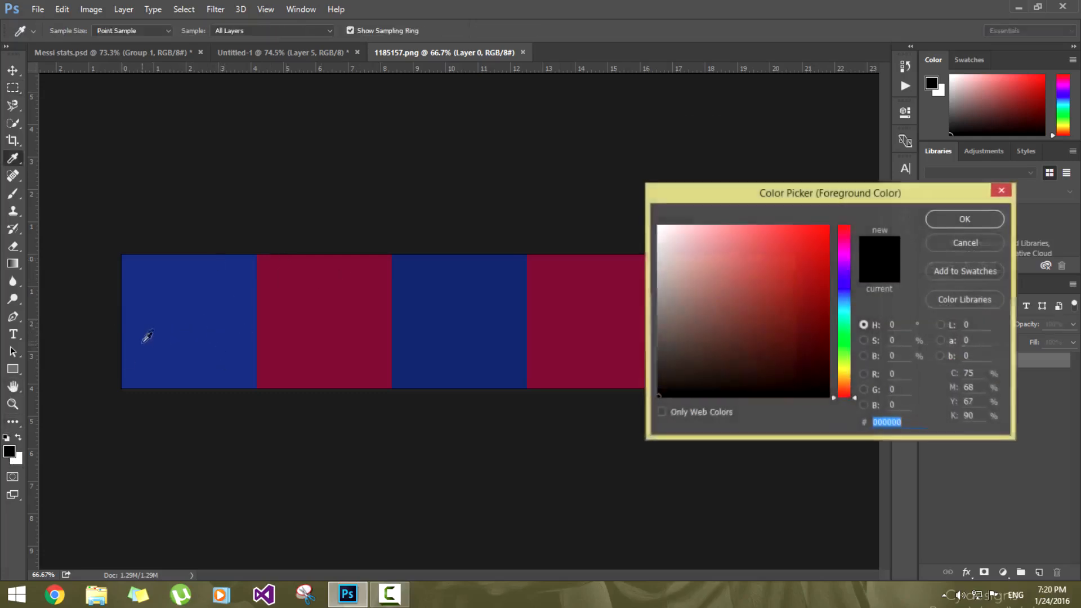
{"action": "left_click", "coordinate": [186, 301]}
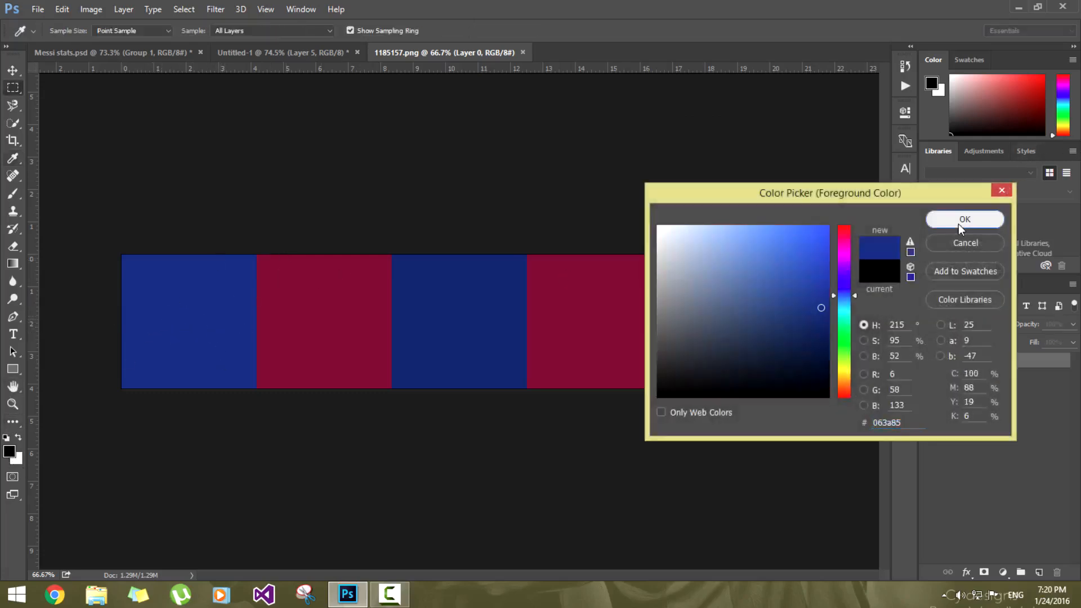
{"action": "left_click", "coordinate": [992, 219]}
{"action": "left_click", "coordinate": [102, 53]}
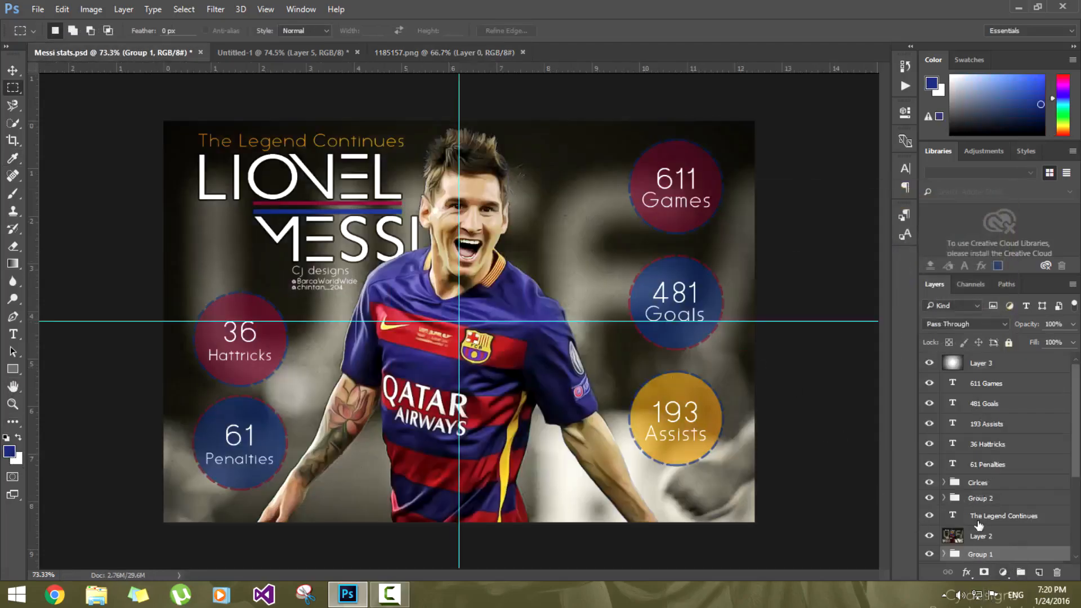
{"action": "left_click", "coordinate": [264, 52]}
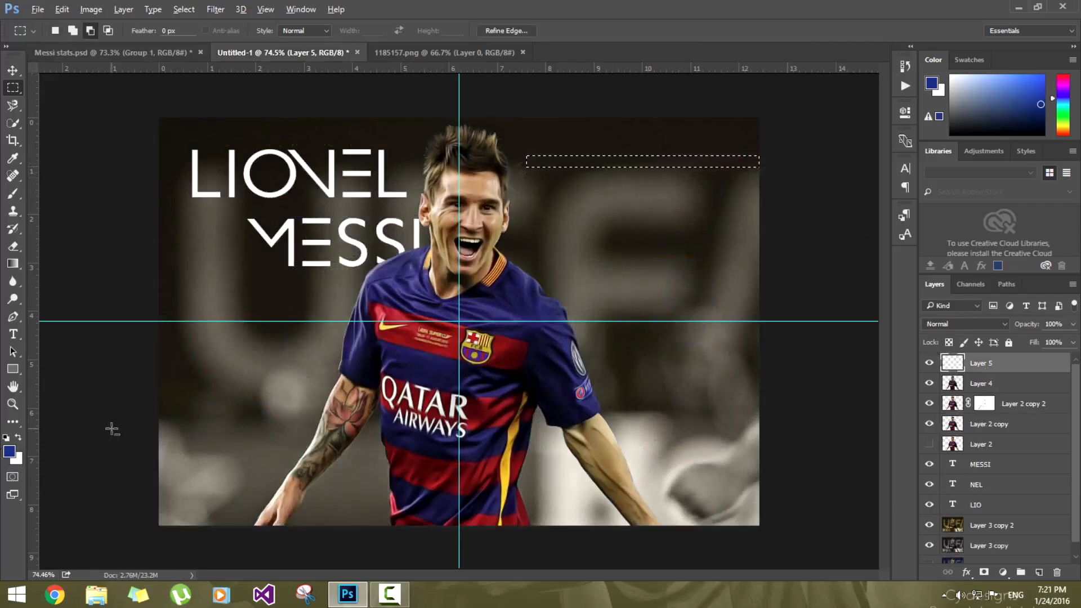
{"action": "key", "text": "alt+BackSpace"}
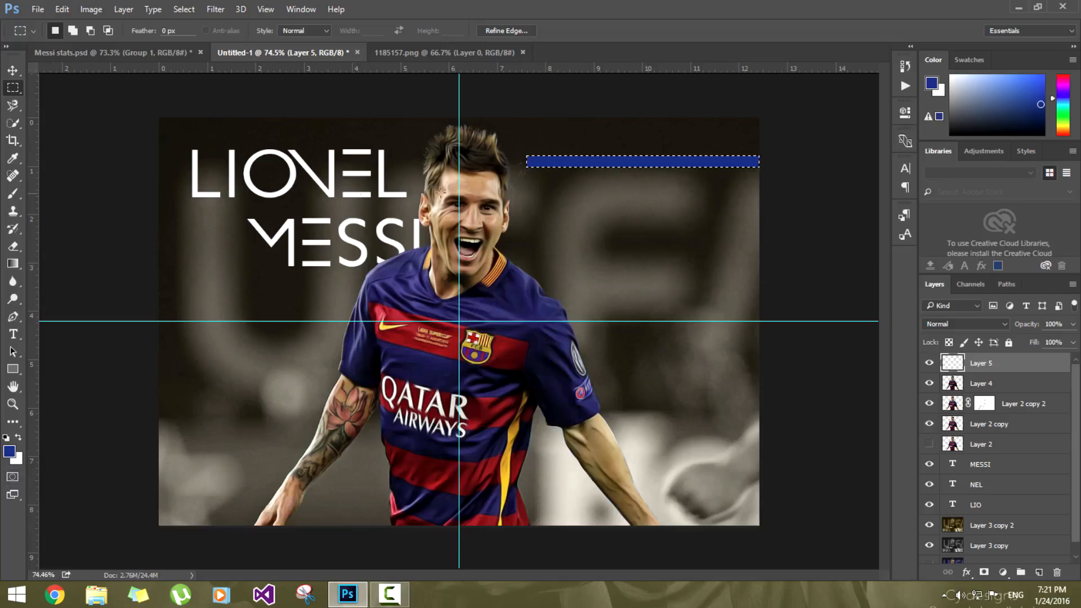
Step: Deselect the strip and scale it to about 70% of its width and 59% of its height
{"action": "key", "text": "v"}
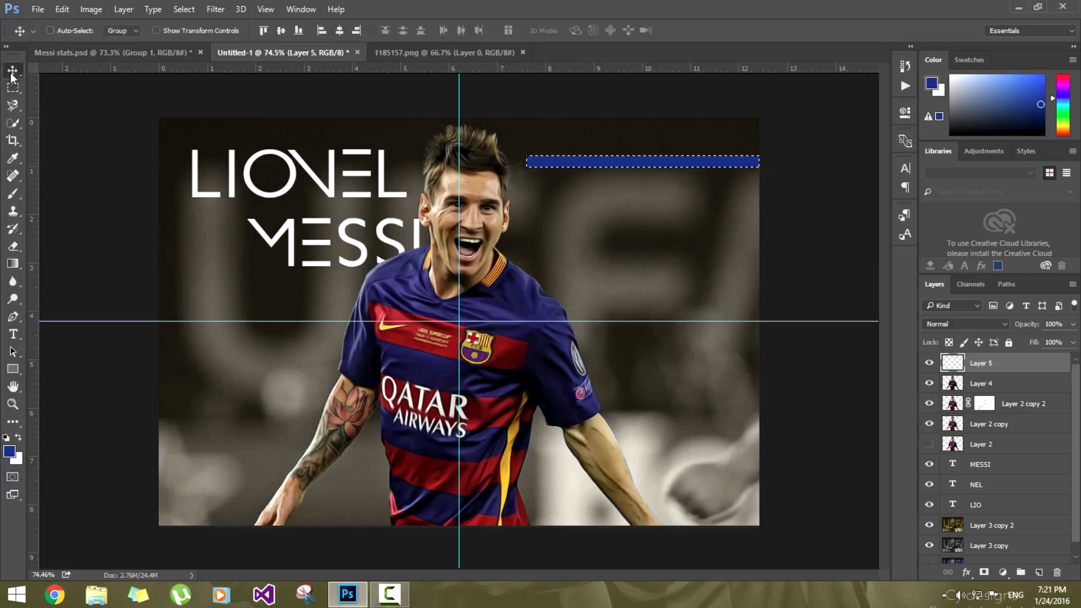
{"action": "left_click", "coordinate": [13, 88]}
{"action": "left_click", "coordinate": [68, 114]}
{"action": "left_click", "coordinate": [13, 71]}
{"action": "key", "text": "ctrl+t"}
{"action": "left_click_drag", "start_coordinate": [645, 166], "coordinate": [645, 161]}
{"action": "left_click_drag", "start_coordinate": [760, 158], "coordinate": [689, 158]}
{"action": "left_click", "coordinate": [14, 69]}
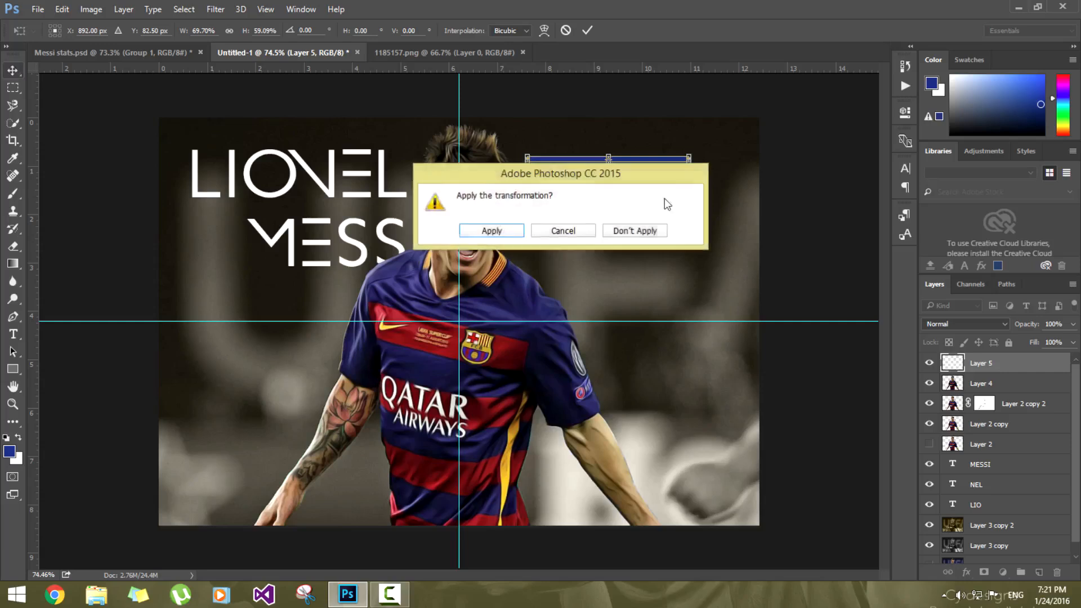
{"action": "left_click", "coordinate": [517, 231]}
Step: Move the blue stripe into the gap between the LIONEL and MESSI lettering, aligned with the end of LIONEL
{"action": "left_click_drag", "start_coordinate": [527, 179], "coordinate": [282, 213]}
{"action": "key", "text": "Up"}
{"action": "key", "text": "Up"}
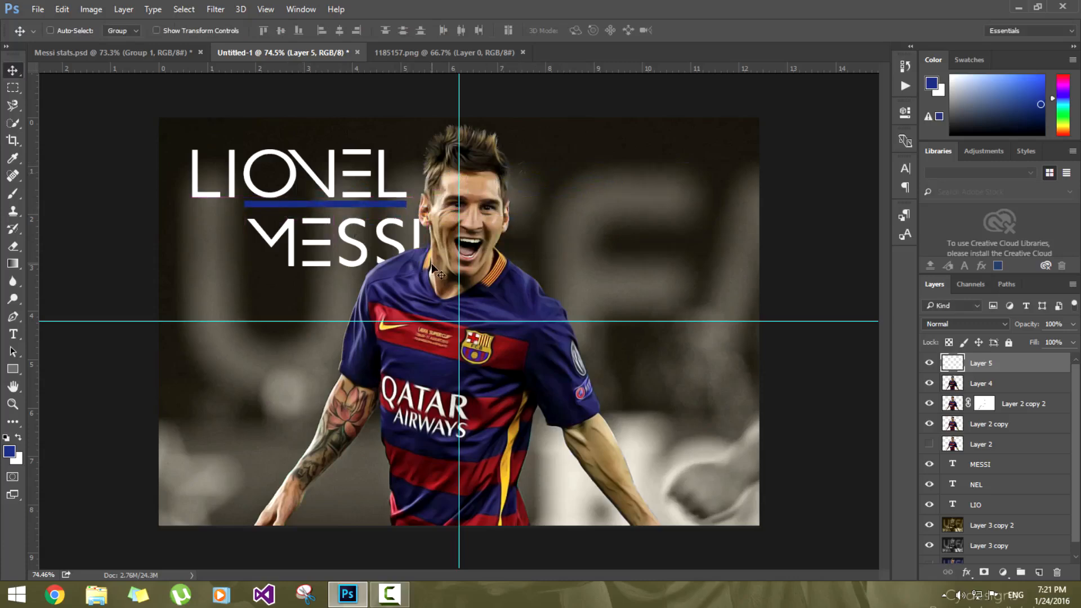
Step: Thin the blue stripe to a height of about 0.104 in, keeping its upper edge in place
{"action": "key", "text": "ctrl+t"}
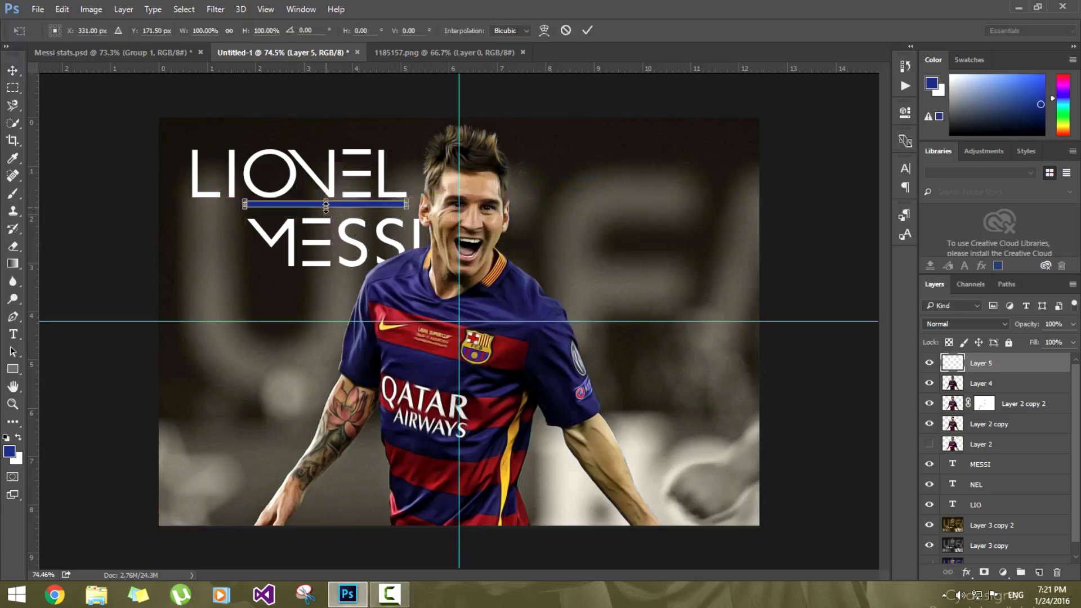
{"action": "scroll", "coordinate": [325, 210], "scroll_direction": "up", "scroll_amount": 12}
{"action": "left_click_drag", "start_coordinate": [325, 207], "coordinate": [295, 177]}
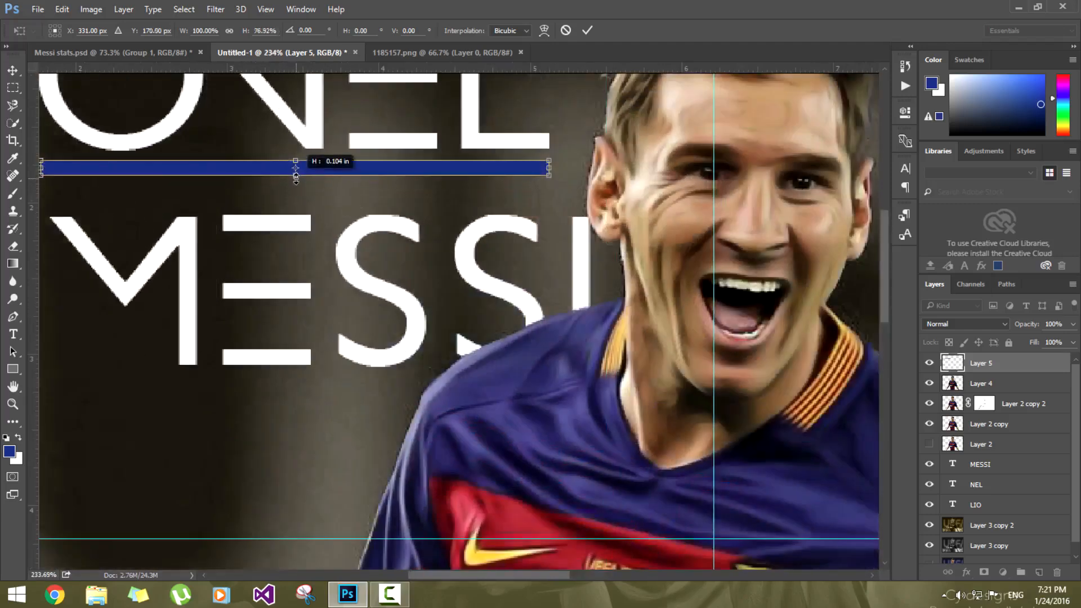
{"action": "key", "text": "Return"}
{"action": "scroll", "coordinate": [419, 211], "scroll_direction": "down", "scroll_amount": 8}
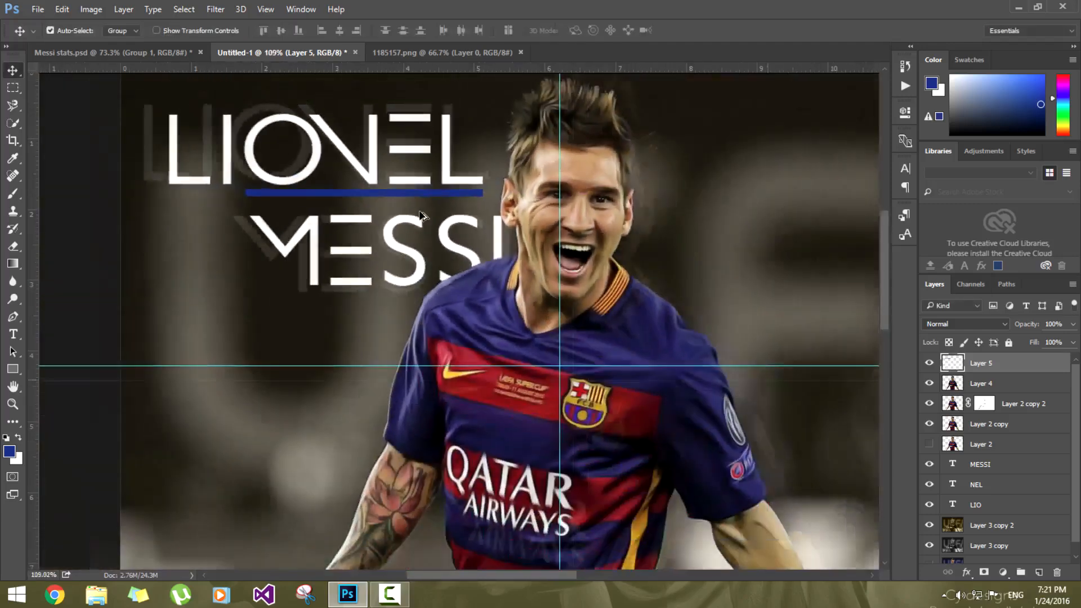
{"action": "scroll", "coordinate": [420, 214], "scroll_direction": "down", "scroll_amount": 1}
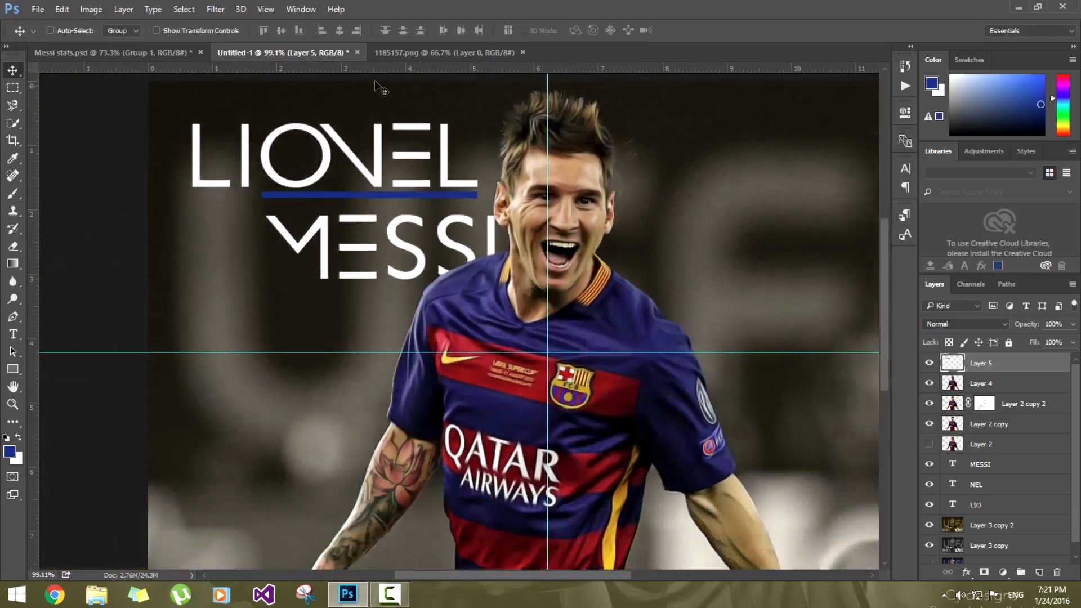
Step: Duplicate the blue stripe and place the copy directly beneath it, above the MESSI text
{"action": "left_click", "coordinate": [415, 57]}
{"action": "left_click", "coordinate": [296, 52]}
{"action": "left_click_drag", "start_coordinate": [381, 200], "coordinate": [381, 210]}
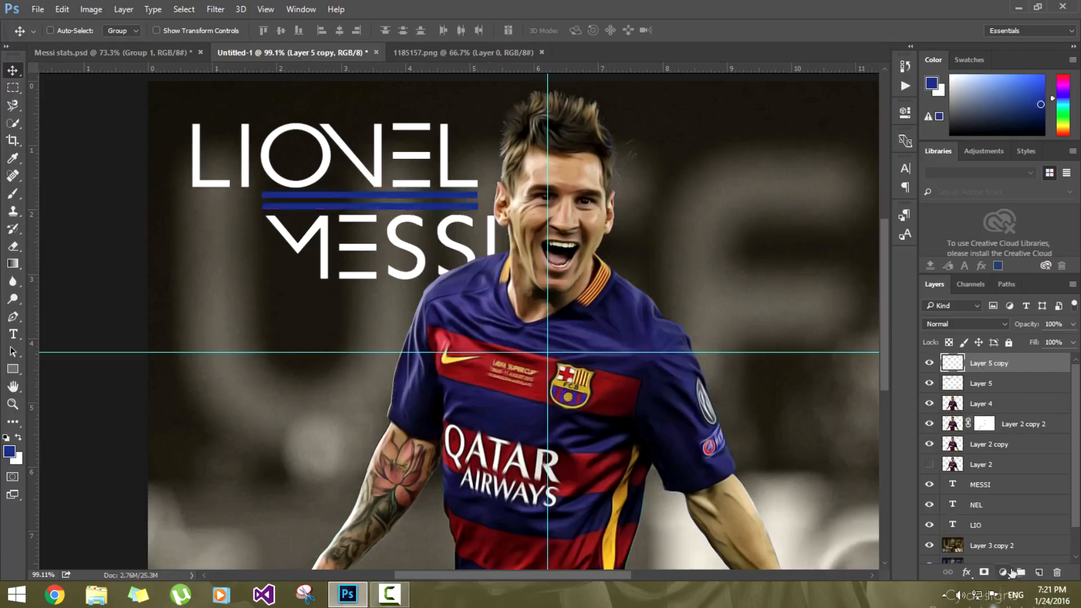
Step: Add a new layer clipped to Layer 5 copy and sample the maroon from 1185157.png as the brush colour
{"action": "left_click", "coordinate": [1039, 572]}
{"action": "left_click", "coordinate": [992, 369], "text": "alt"}
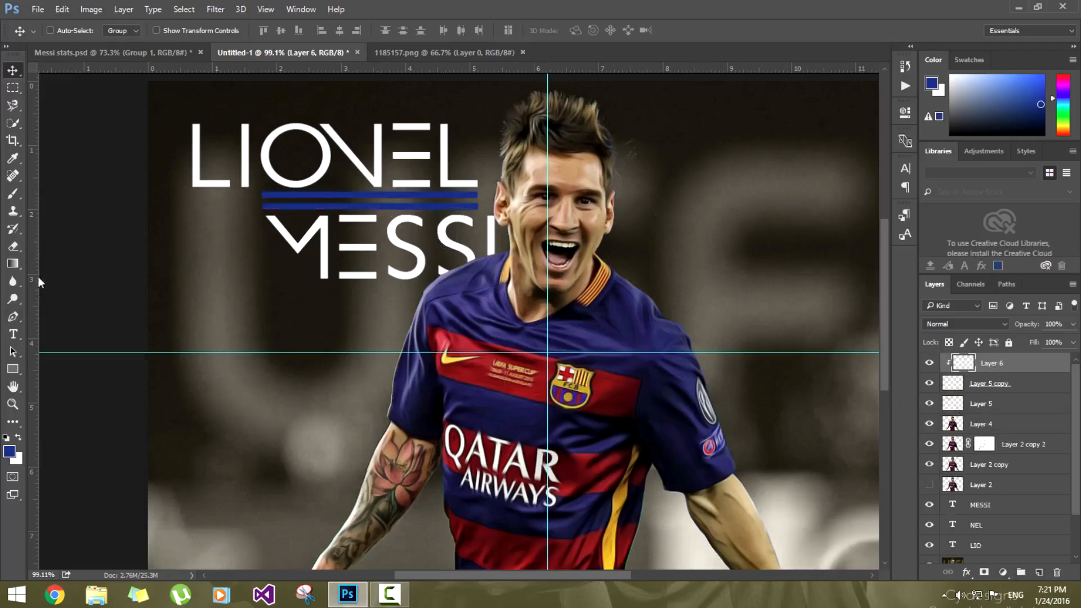
{"action": "left_click", "coordinate": [13, 193]}
{"action": "left_click", "coordinate": [424, 51]}
{"action": "left_click", "coordinate": [325, 262], "text": "alt"}
{"action": "left_click", "coordinate": [253, 52]}
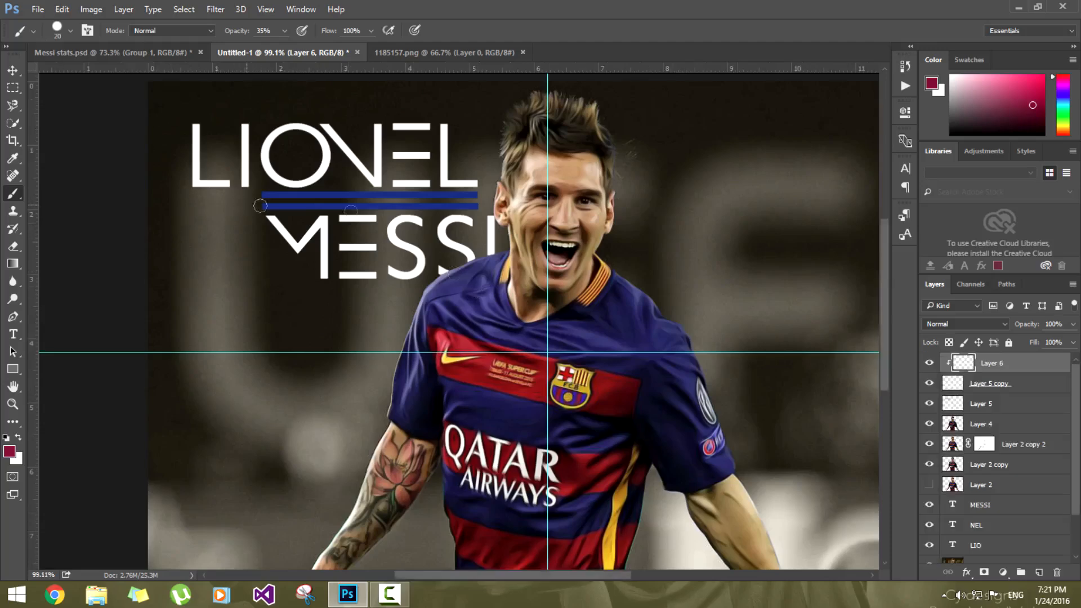
Step: Set the brush to 100% opacity and size 30, and paint the lower stripe maroon on the clipped layer
{"action": "left_click", "coordinate": [284, 31]}
{"action": "left_click_drag", "start_coordinate": [293, 49], "coordinate": [326, 49]}
{"action": "left_click", "coordinate": [651, 19]}
{"action": "key", "text": "bracketright"}
{"action": "left_click_drag", "start_coordinate": [251, 204], "coordinate": [474, 206]}
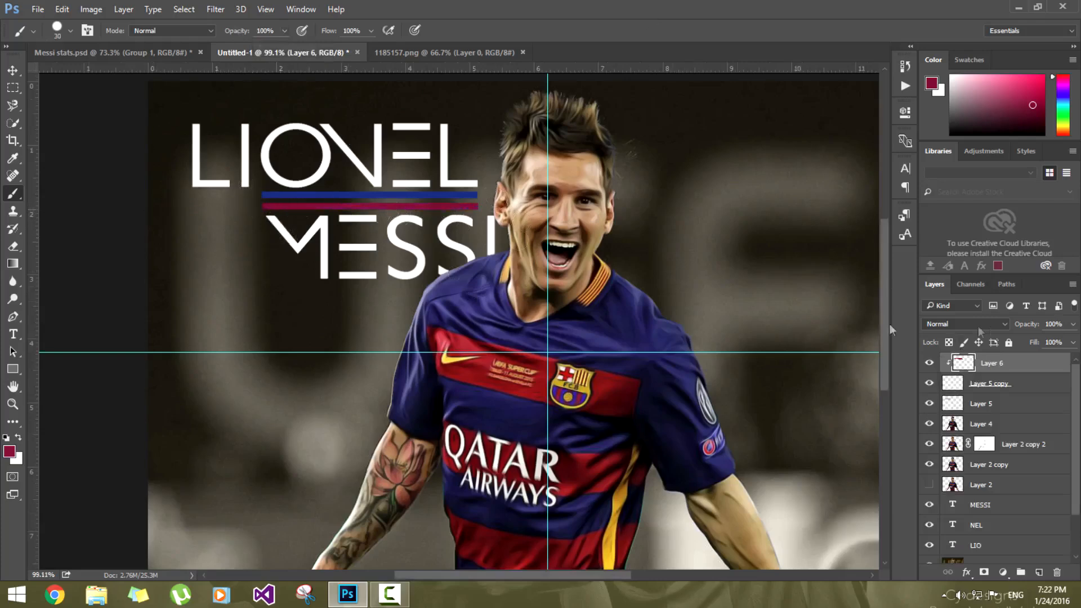
Step: Merge the maroon Layer 6 down into Layer 5 copy and check the stripe by toggling its visibility
{"action": "right_click", "coordinate": [1002, 369]}
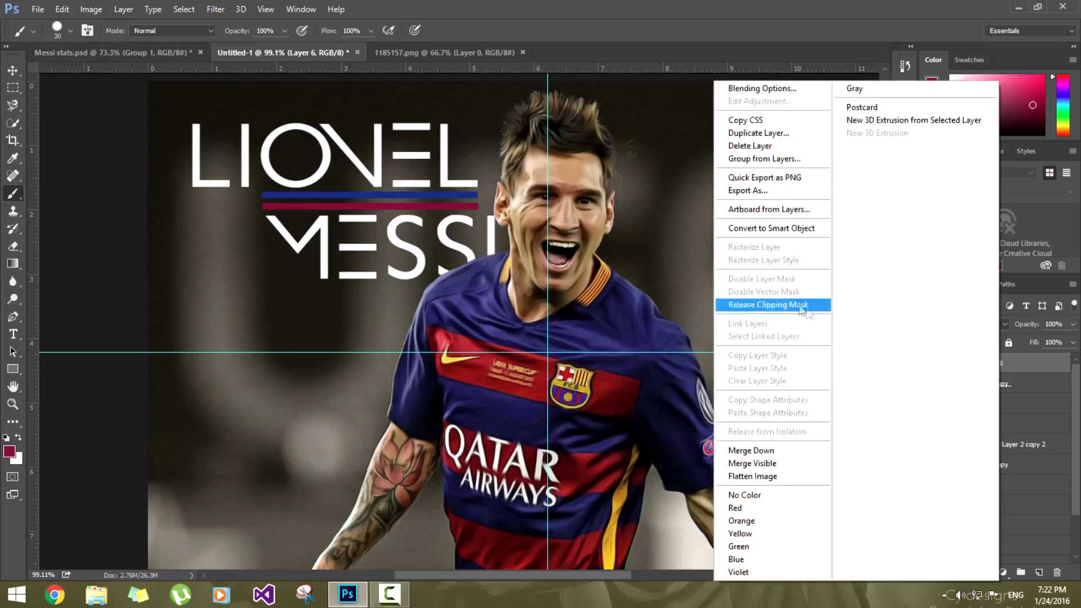
{"action": "left_click", "coordinate": [769, 450]}
{"action": "left_click", "coordinate": [930, 367]}
{"action": "left_click", "coordinate": [930, 367]}
{"action": "left_click", "coordinate": [930, 367]}
Step: Compare the poster in Untitled-1 with the circle layout in Messi stats.psd and the palette in 1185157.png
{"action": "scroll", "coordinate": [527, 278], "scroll_direction": "down", "scroll_amount": 7}
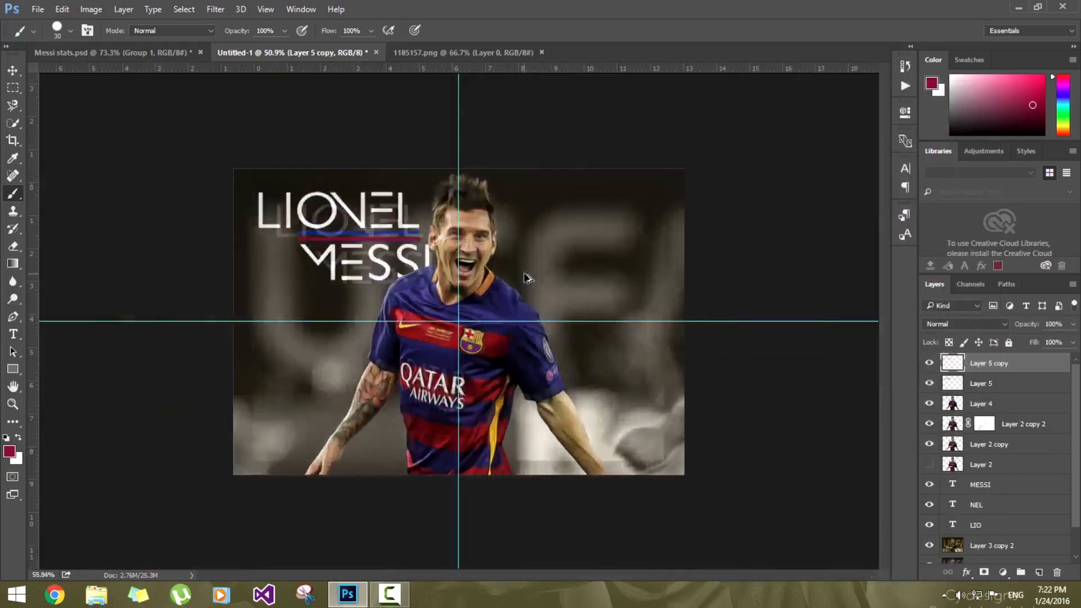
{"action": "left_click", "coordinate": [108, 55]}
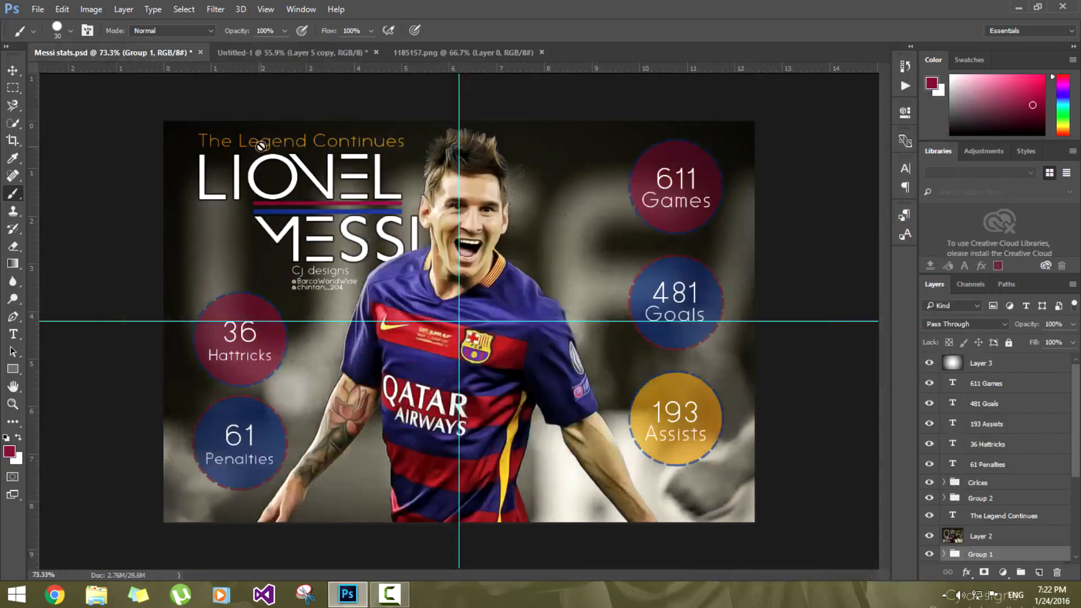
{"action": "left_click", "coordinate": [292, 53]}
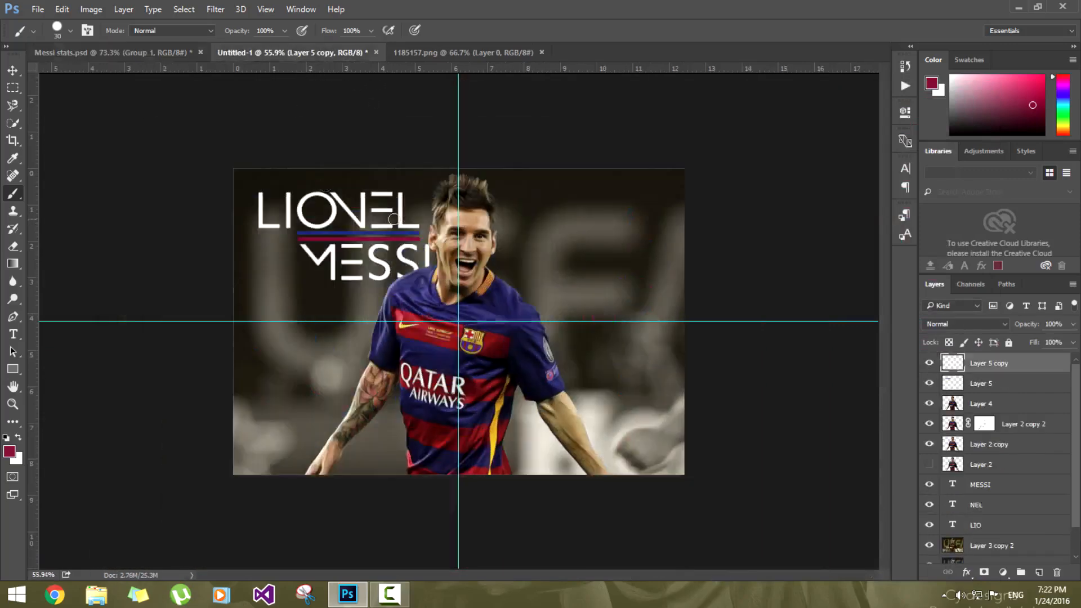
{"action": "left_click", "coordinate": [148, 59]}
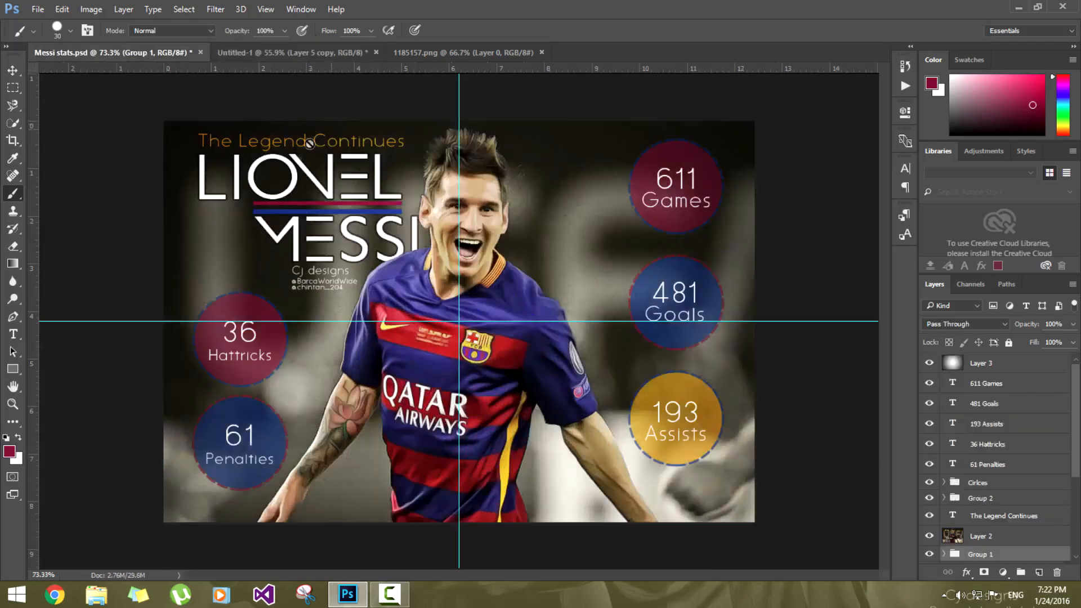
{"action": "left_click", "coordinate": [398, 51]}
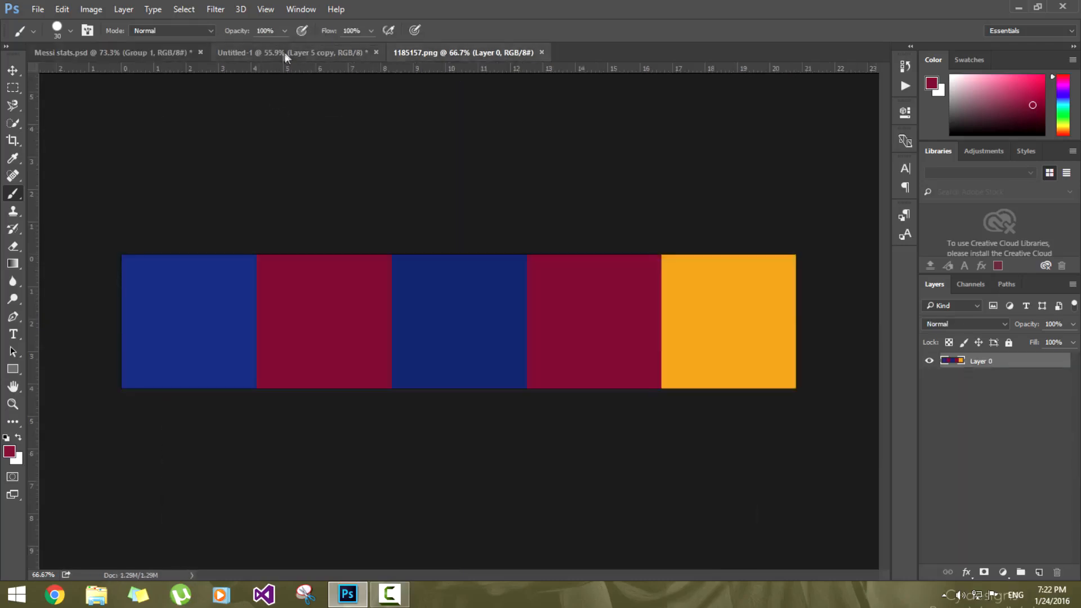
{"action": "left_click", "coordinate": [285, 52]}
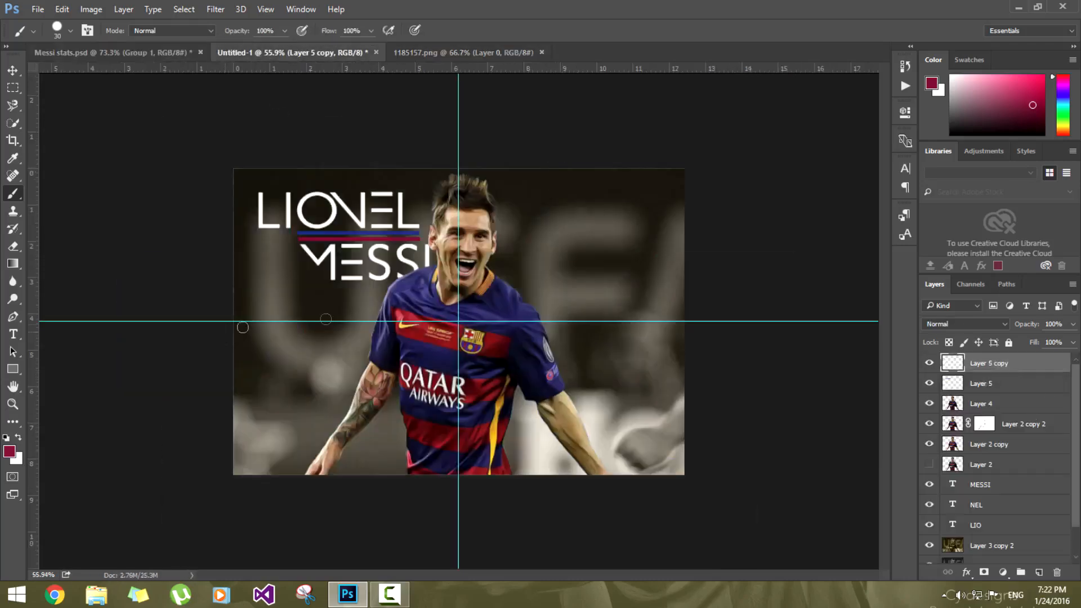
{"action": "left_click", "coordinate": [150, 54]}
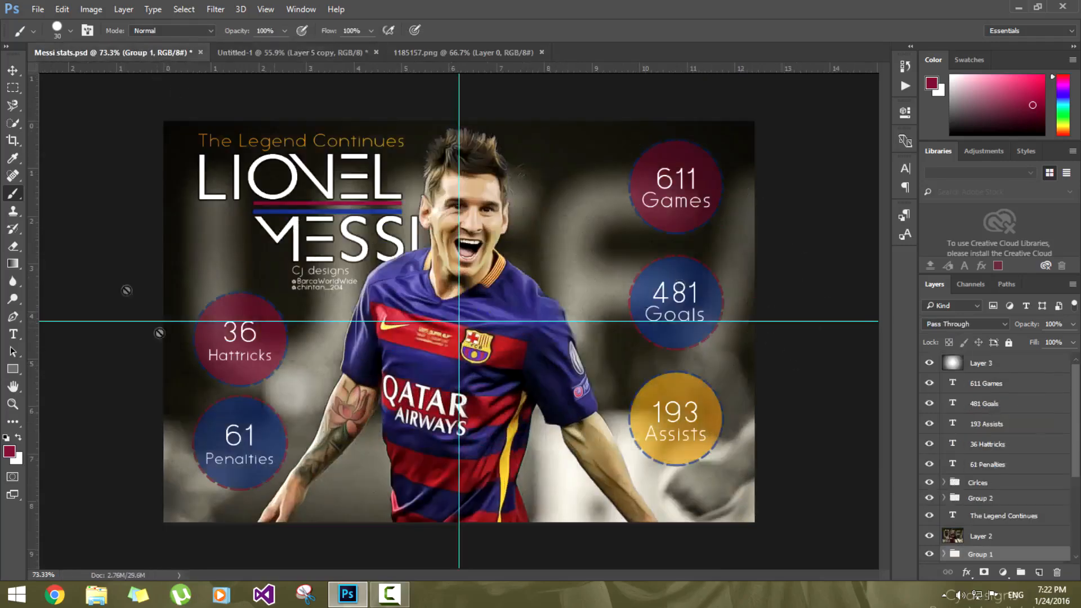
{"action": "left_click", "coordinate": [271, 55]}
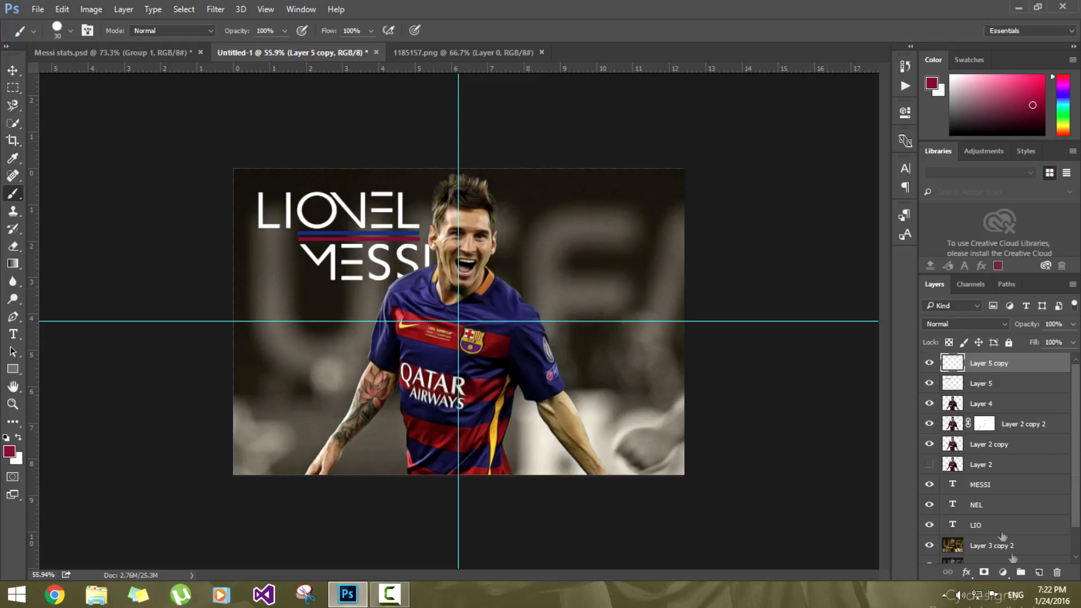
Step: Draw a maroon circle of about 252 px on a new layer in the background beside the player's head
{"action": "left_click", "coordinate": [1039, 573]}
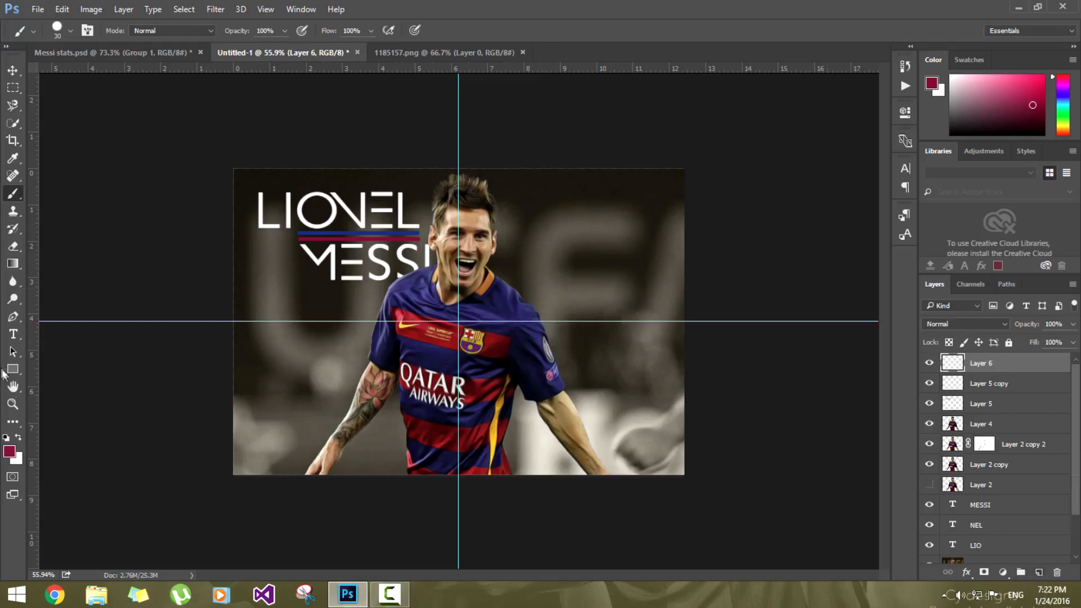
{"action": "left_click", "coordinate": [11, 370]}
{"action": "left_click", "coordinate": [75, 394]}
{"action": "left_click_drag", "start_coordinate": [528, 191], "coordinate": [665, 285]}
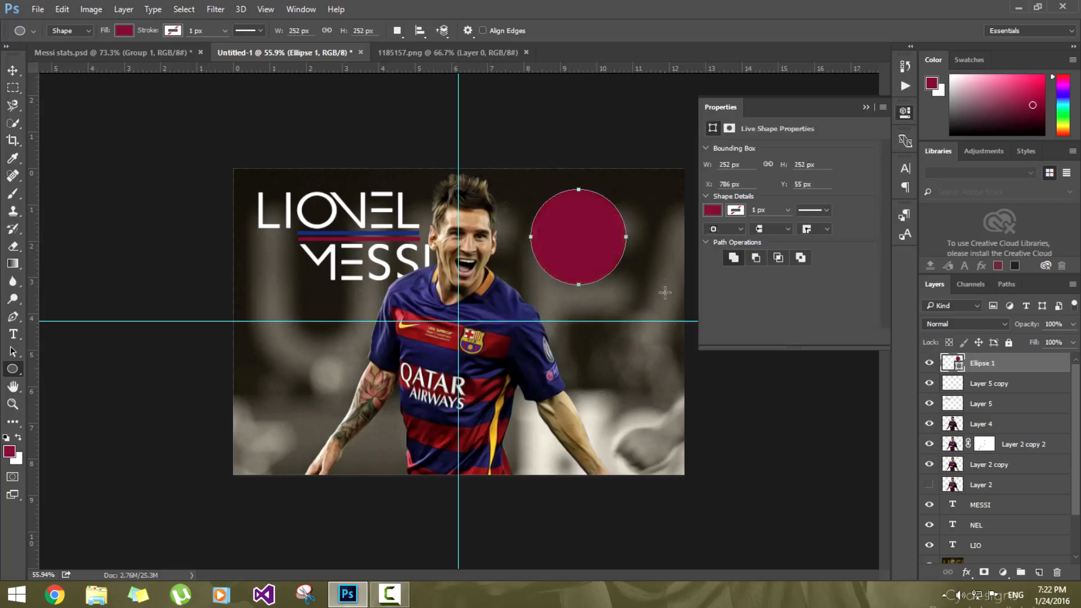
Step: Give the circle a solid black stroke about 8.19 px wide
{"action": "left_click", "coordinate": [713, 211]}
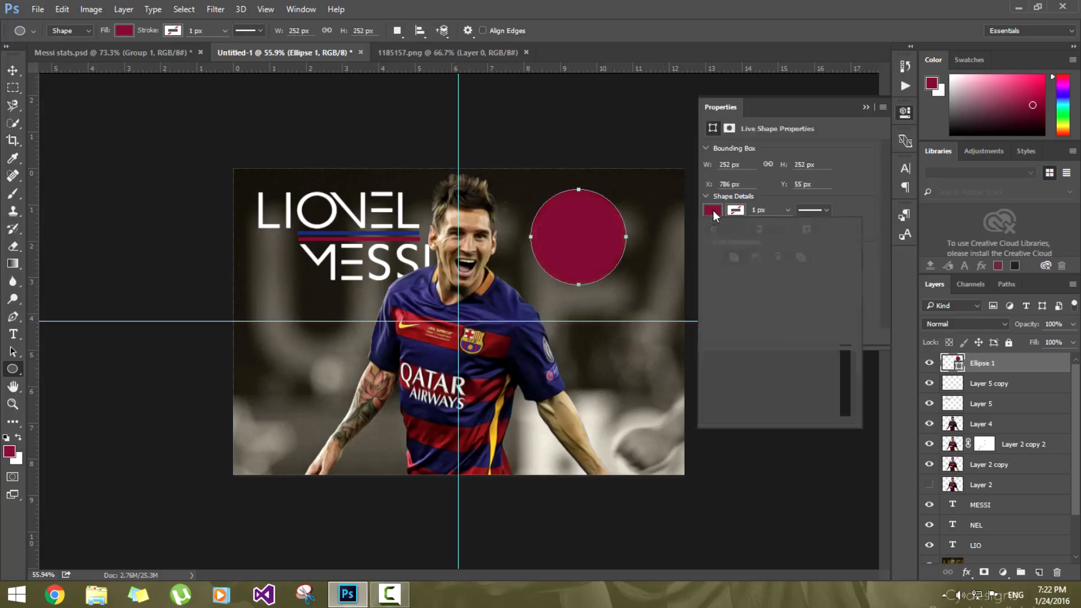
{"action": "left_click", "coordinate": [736, 212]}
{"action": "left_click", "coordinate": [734, 213]}
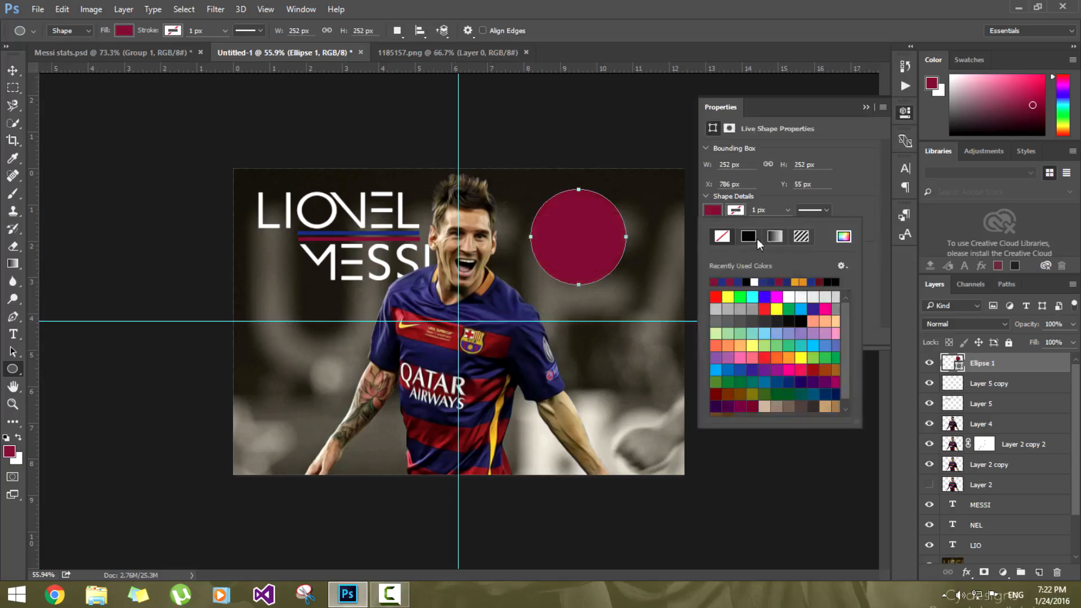
{"action": "left_click", "coordinate": [788, 210]}
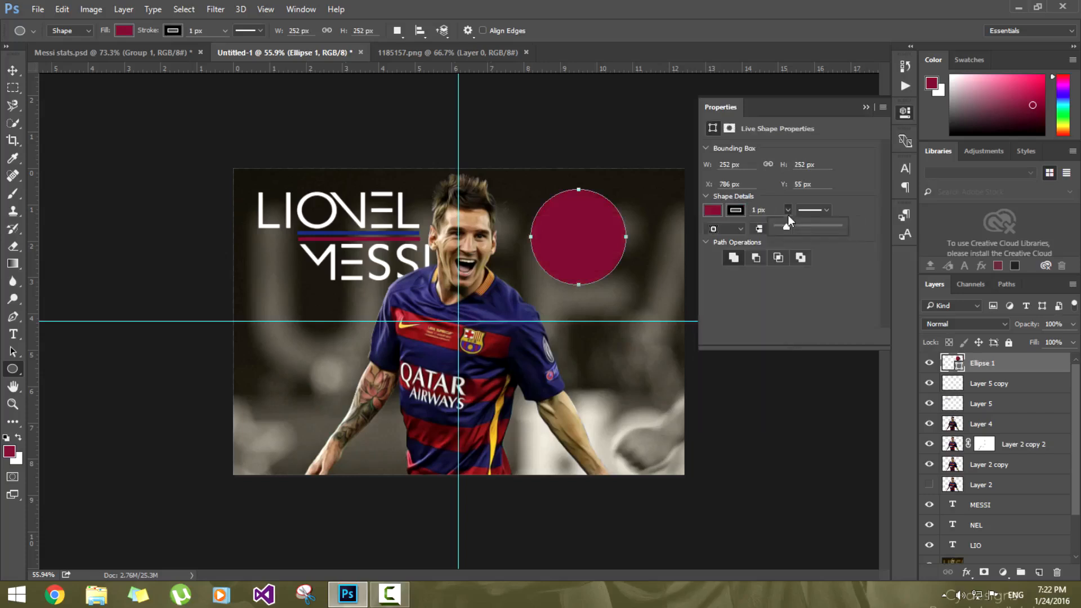
{"action": "left_click_drag", "start_coordinate": [789, 229], "coordinate": [792, 228]}
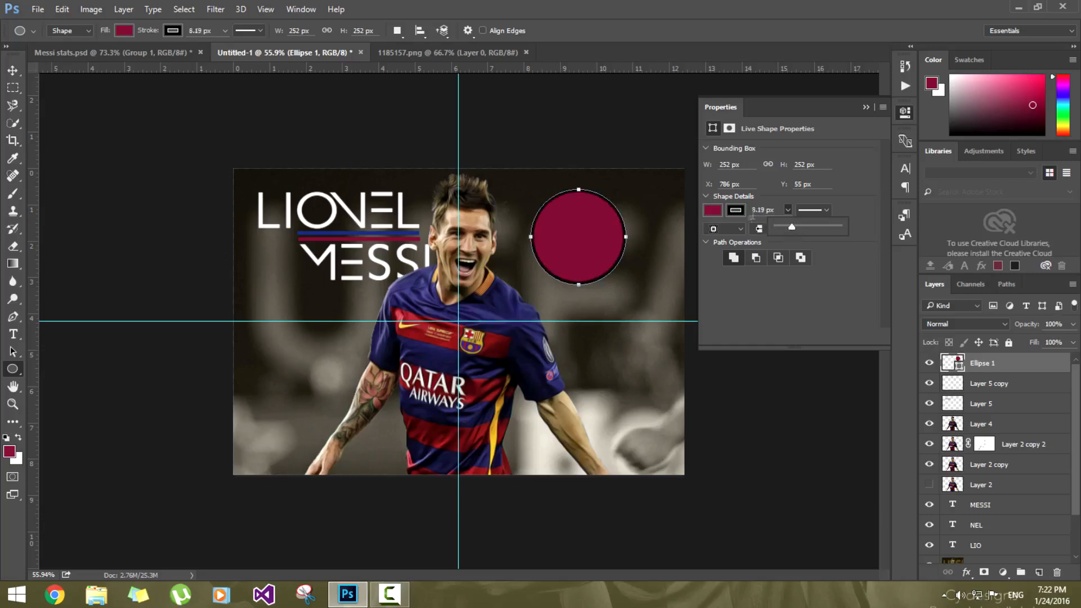
Step: Align the circle's stroke to the outside and apply the dotted line preset to it
{"action": "left_click", "coordinate": [738, 233]}
{"action": "left_click", "coordinate": [738, 231]}
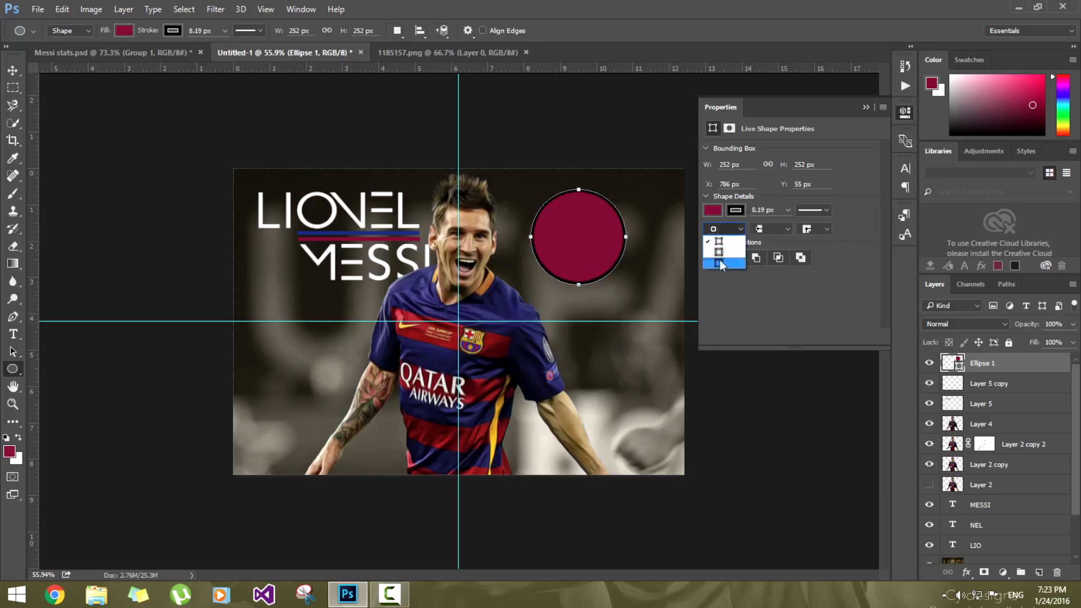
{"action": "left_click", "coordinate": [719, 261]}
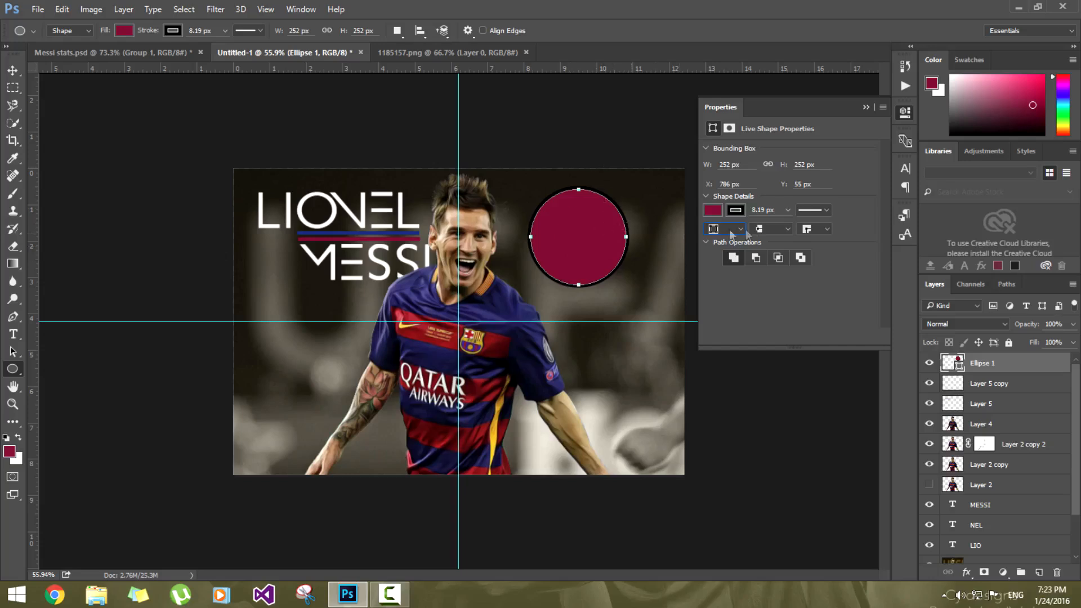
{"action": "left_click", "coordinate": [806, 212]}
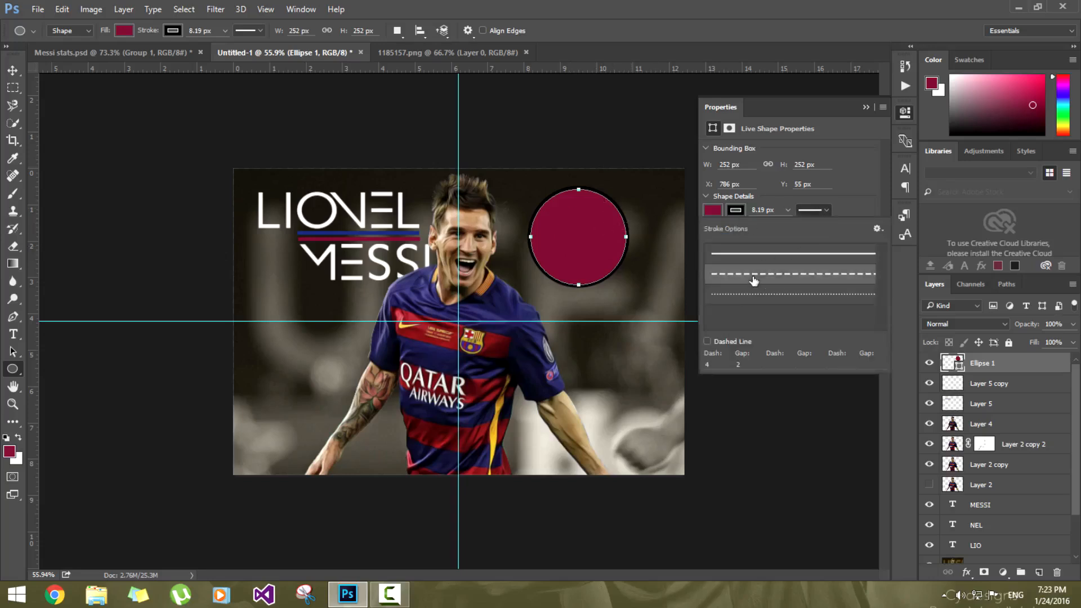
{"action": "left_click", "coordinate": [749, 298]}
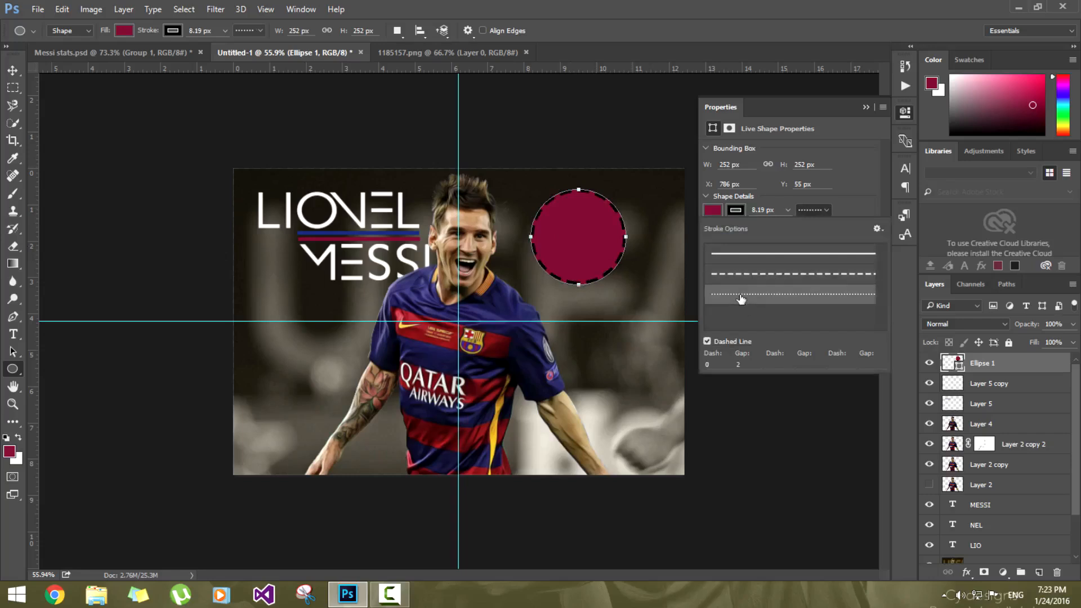
Step: Change the maroon circle's stroke to the dashed line preset and close its shape properties
{"action": "left_click", "coordinate": [778, 276]}
{"action": "left_click", "coordinate": [861, 199]}
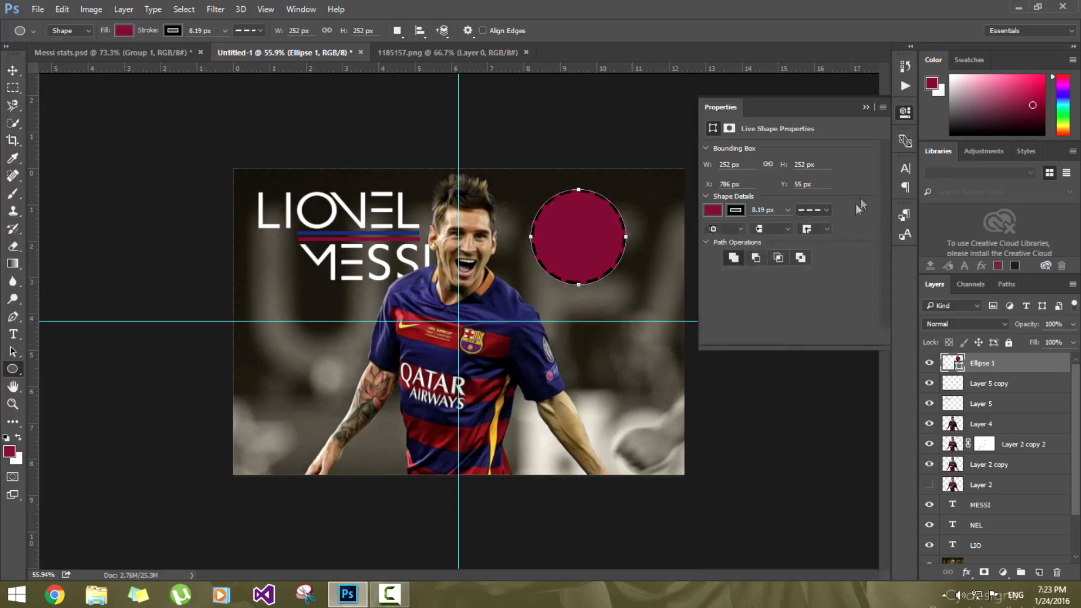
{"action": "left_click", "coordinate": [817, 230]}
{"action": "left_click", "coordinate": [820, 236]}
{"action": "left_click", "coordinate": [862, 109]}
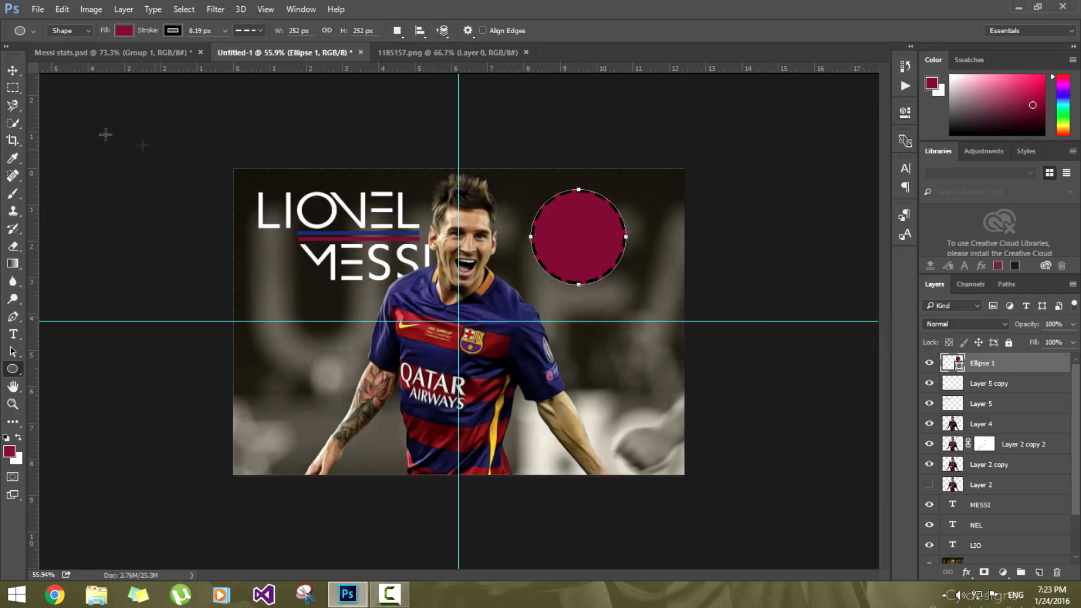
Step: Lower the circle layer's opacity to 58% and compare it with the circles in Messi stats.psd
{"action": "left_click", "coordinate": [10, 86]}
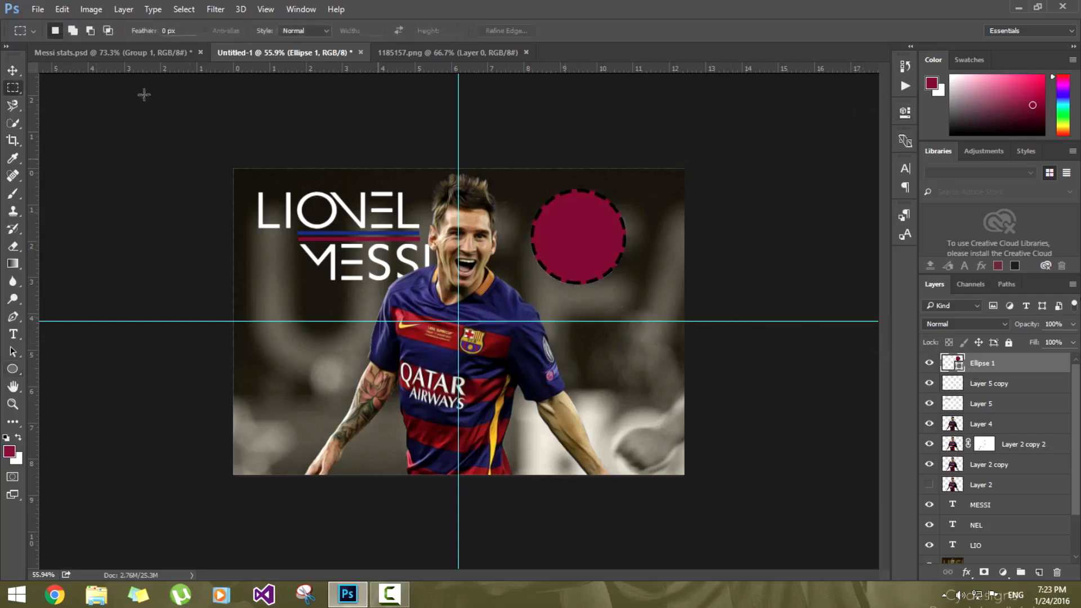
{"action": "left_click", "coordinate": [12, 70]}
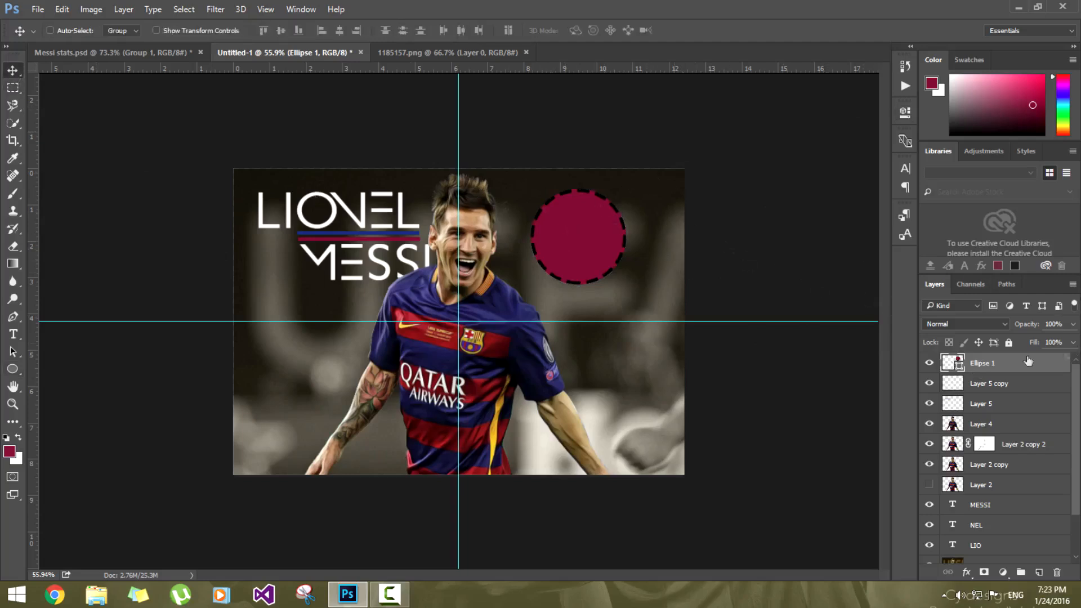
{"action": "left_click", "coordinate": [1072, 325]}
{"action": "left_click_drag", "start_coordinate": [1049, 340], "coordinate": [1046, 341]}
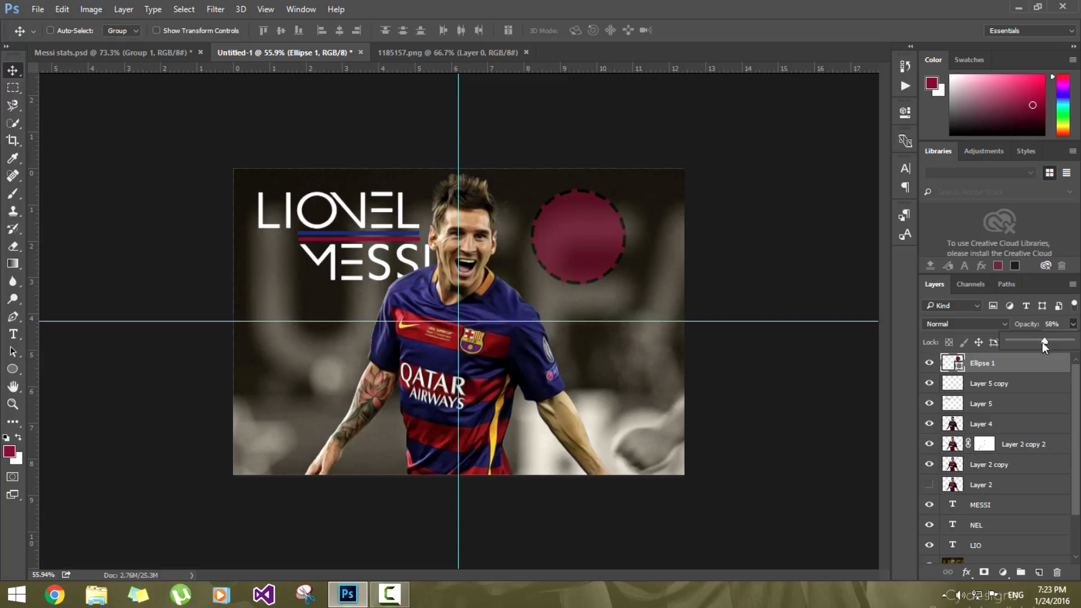
{"action": "left_click", "coordinate": [166, 52]}
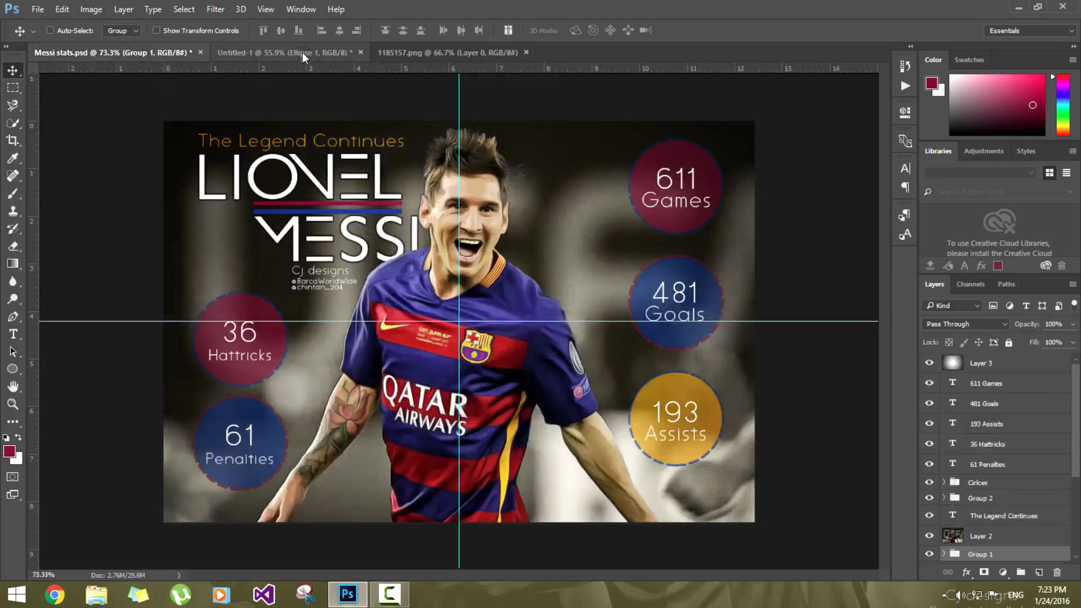
{"action": "left_click", "coordinate": [301, 53]}
{"action": "left_click", "coordinate": [1073, 324]}
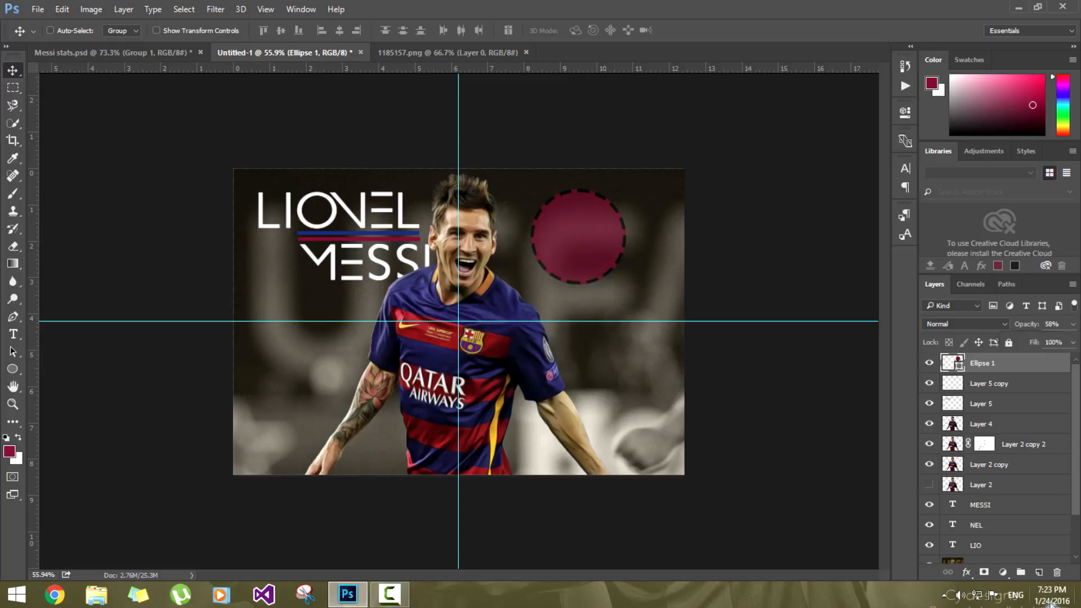
Step: Add a text box below the circle on a new layer and set its font to Aspex Regular
{"action": "left_click", "coordinate": [1038, 572]}
{"action": "left_click", "coordinate": [14, 334]}
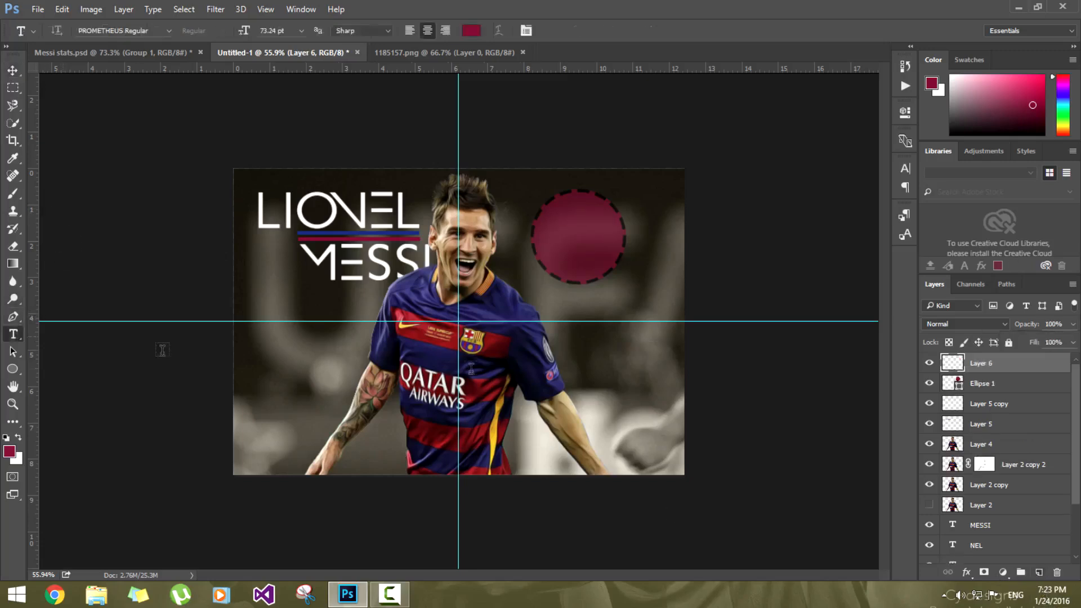
{"action": "left_click_drag", "start_coordinate": [519, 280], "coordinate": [675, 389]}
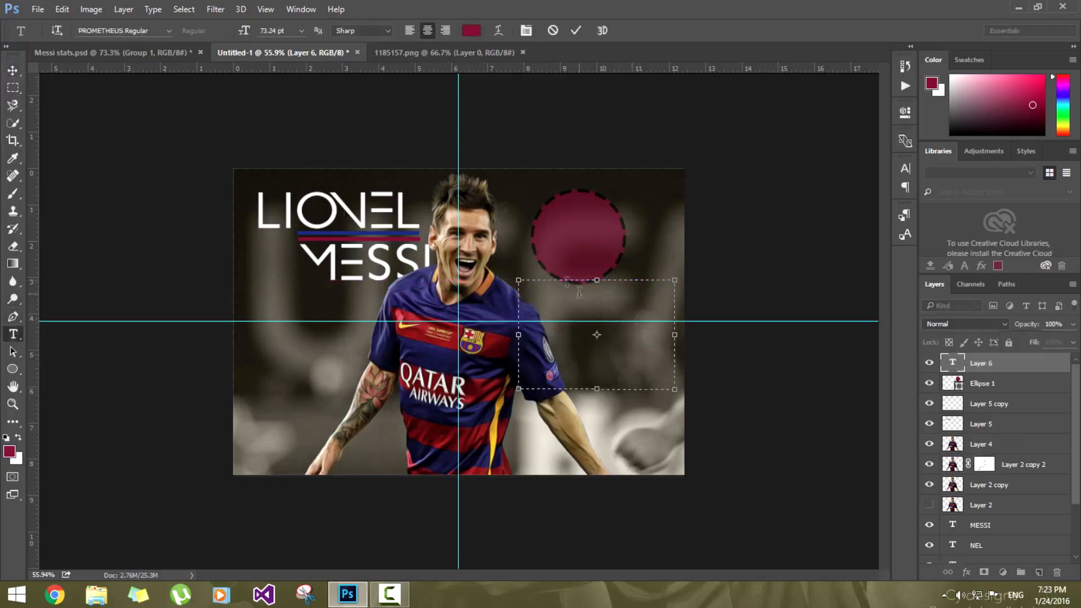
{"action": "left_click", "coordinate": [118, 31]}
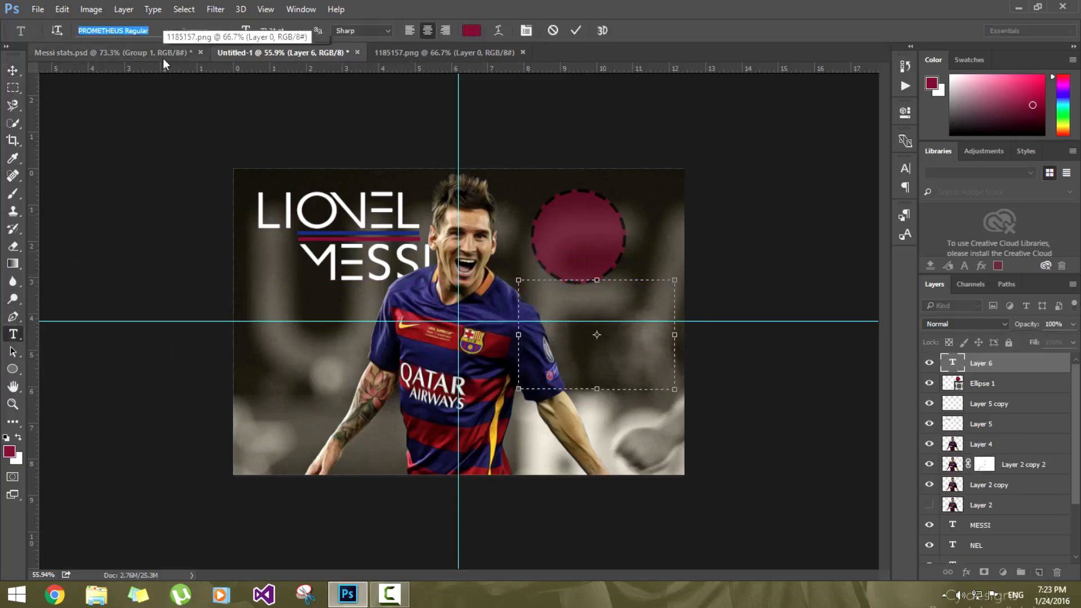
{"action": "type", "text": "aspi"}
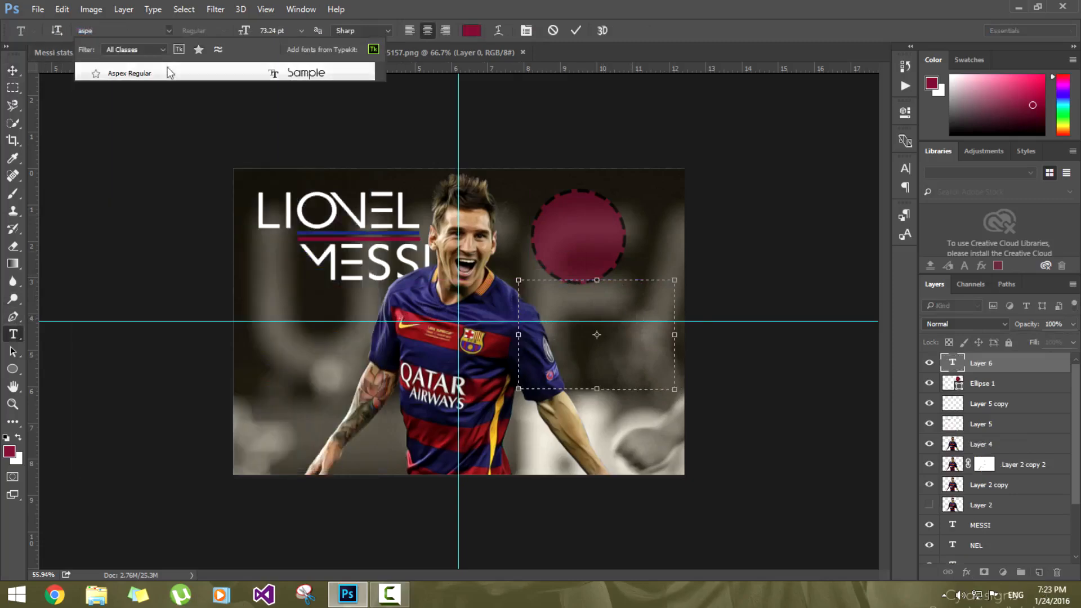
{"action": "left_click", "coordinate": [167, 70]}
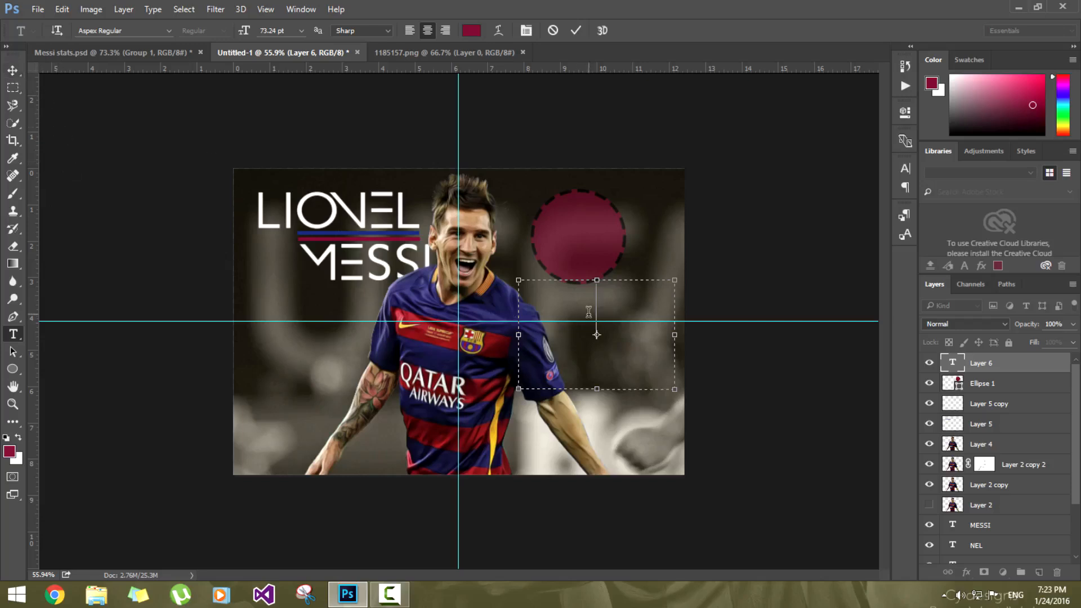
Step: Enter 59 in the text box and colour it white (ffffff)
{"action": "type", "text": "59"}
{"action": "left_click_drag", "start_coordinate": [633, 302], "coordinate": [54, 248]}
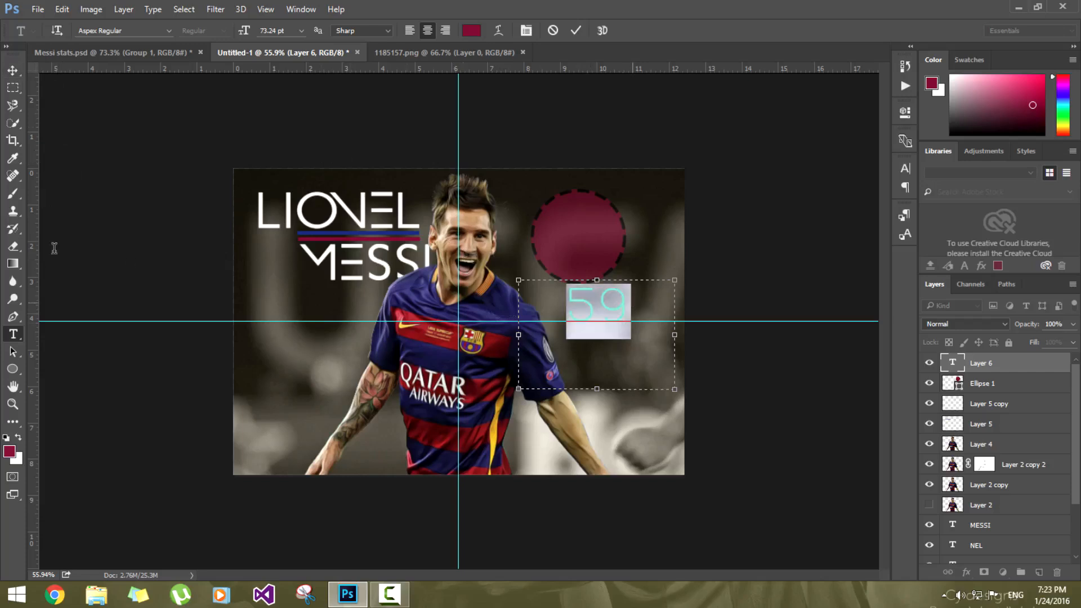
{"action": "left_click", "coordinate": [471, 30]}
{"action": "type", "text": "ffffff"}
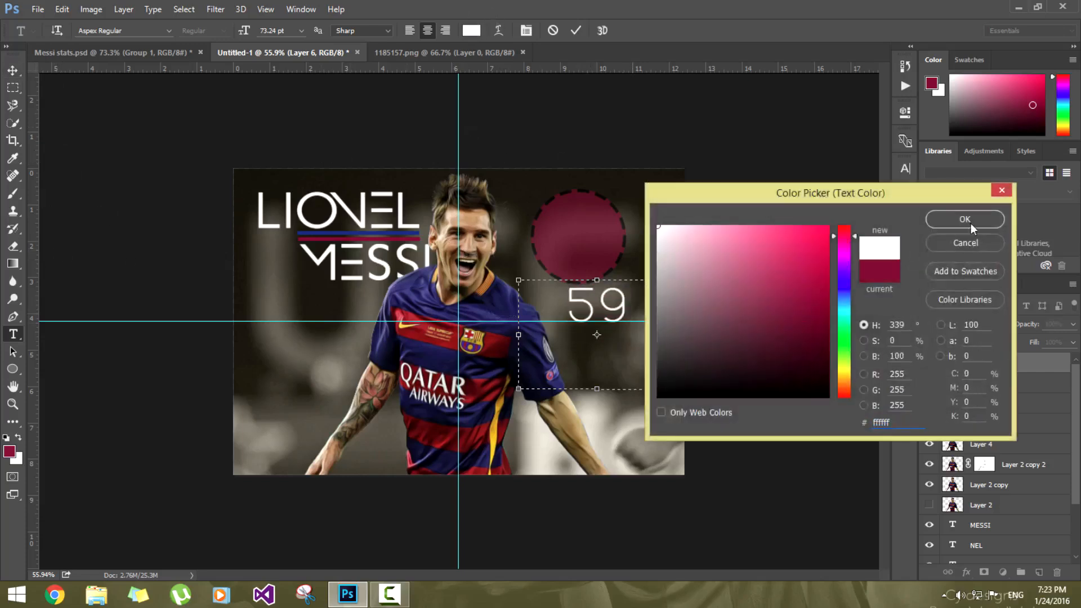
{"action": "left_click", "coordinate": [969, 222]}
Step: Scale the 59 text to about 69% and place it in the upper half of the circle
{"action": "left_click", "coordinate": [14, 71]}
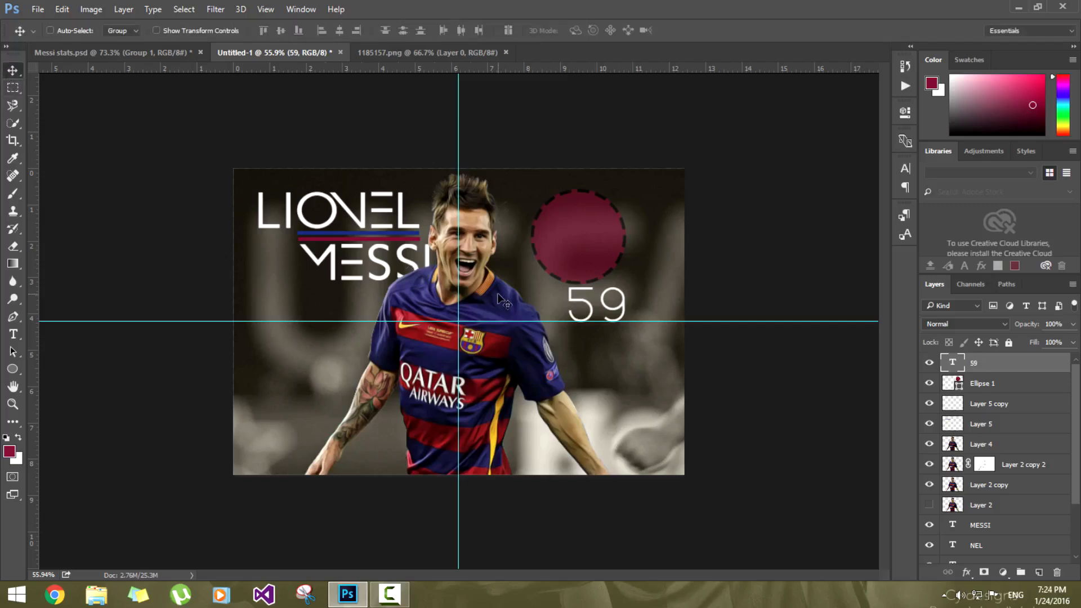
{"action": "key", "text": "ctrl+t"}
{"action": "left_click_drag", "start_coordinate": [677, 385], "coordinate": [600, 246]}
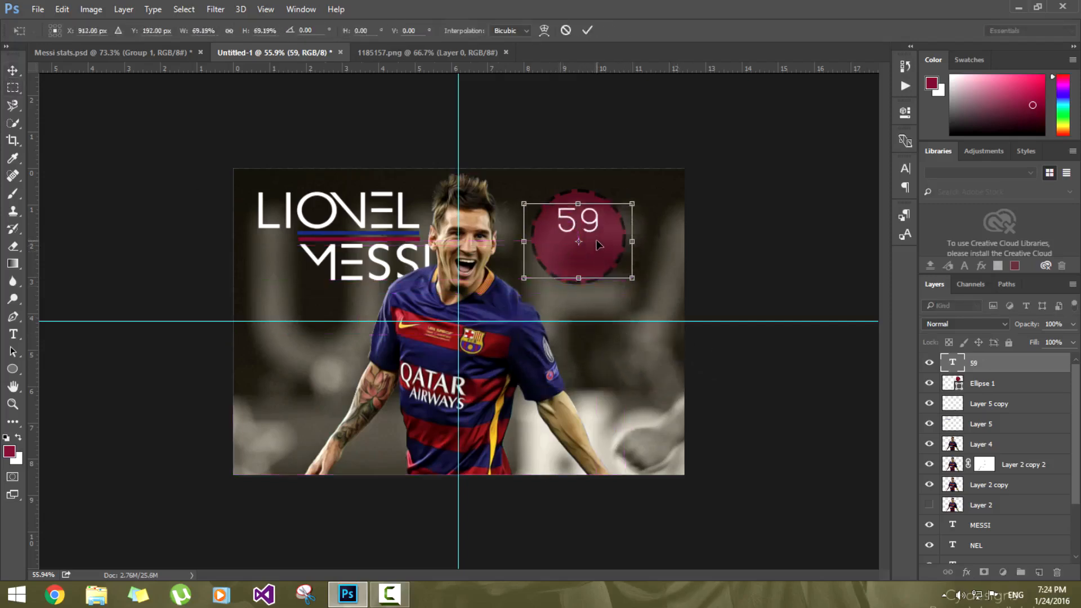
{"action": "key", "text": "Return"}
Step: Duplicate the 59 text just below itself and change the copy to read Games
{"action": "left_click_drag", "start_coordinate": [586, 227], "coordinate": [586, 258]}
{"action": "left_click", "coordinate": [14, 334]}
{"action": "left_click", "coordinate": [619, 251]}
{"action": "key", "text": "ctrl+a"}
{"action": "type", "text": "Games"}
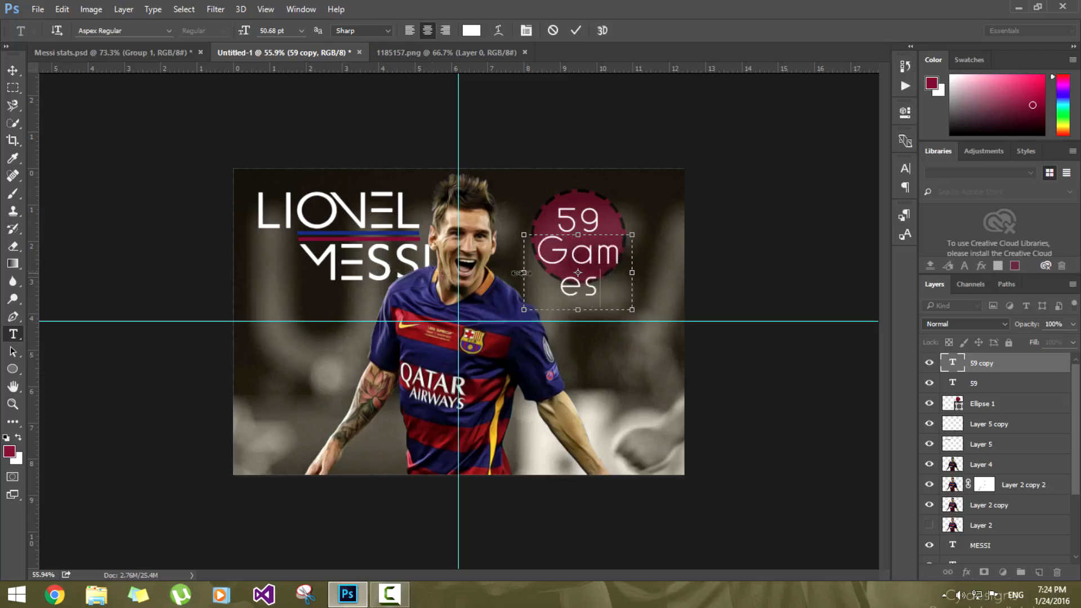
Step: Widen the Games text box so the word fits on one line and reduce its font size
{"action": "left_click_drag", "start_coordinate": [523, 272], "coordinate": [470, 272]}
{"action": "key", "text": "ctrl+a"}
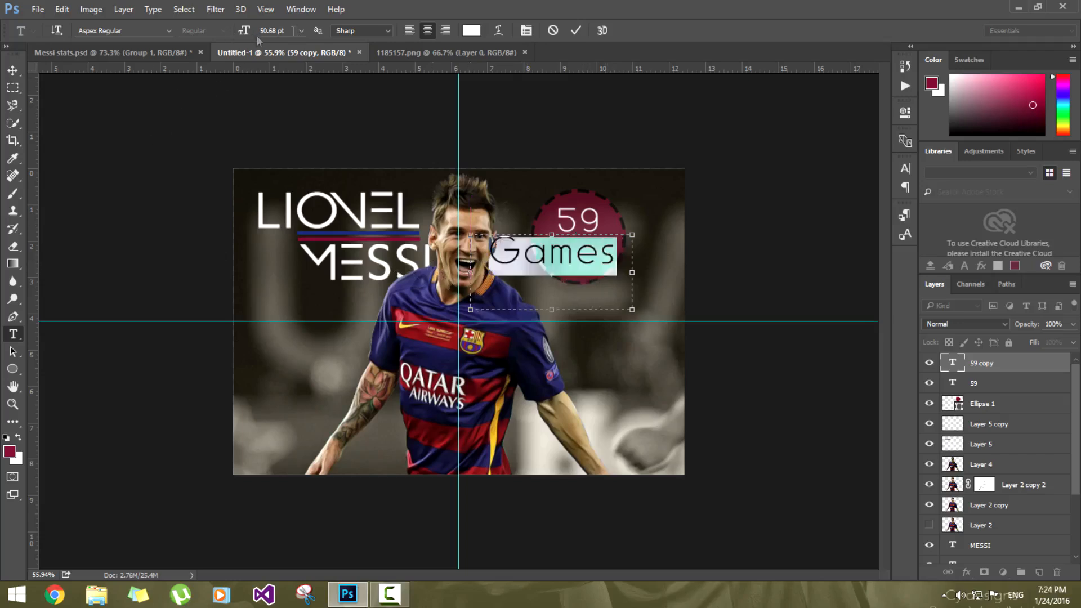
{"action": "left_click_drag", "start_coordinate": [246, 34], "coordinate": [242, 35]}
Step: Centre the Games text in the circle beneath the 59
{"action": "left_click", "coordinate": [13, 70]}
{"action": "left_click_drag", "start_coordinate": [602, 243], "coordinate": [629, 247]}
{"action": "key", "text": "Down"}
{"action": "key", "text": "Down"}
{"action": "key", "text": "Down"}
{"action": "key", "text": "Down"}
{"action": "key", "text": "Down"}
{"action": "key", "text": "Down"}
{"action": "key", "text": "Down"}
{"action": "key", "text": "Down"}
{"action": "key", "text": "Down"}
{"action": "key", "text": "Down"}
{"action": "key", "text": "Down"}
{"action": "key", "text": "Down"}
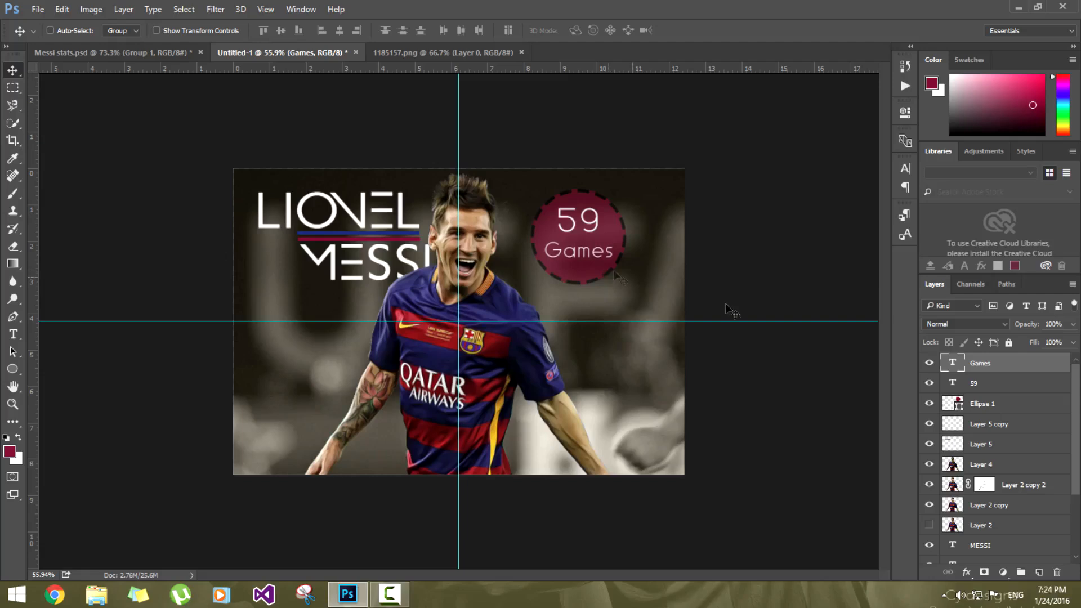
Step: Nudge the 59 text down so it sits closer to the Games label
{"action": "left_click", "coordinate": [1002, 388]}
{"action": "key", "text": "Down"}
{"action": "key", "text": "Down"}
{"action": "key", "text": "Down"}
{"action": "key", "text": "Down"}
{"action": "key", "text": "Down"}
{"action": "key", "text": "Down"}
{"action": "key", "text": "Down"}
{"action": "key", "text": "Down"}
{"action": "key", "text": "Down"}
{"action": "key", "text": "Down"}
{"action": "key", "text": "Down"}
{"action": "key", "text": "Down"}
{"action": "key", "text": "Down"}
{"action": "key", "text": "Down"}
{"action": "key", "text": "Down"}
{"action": "key", "text": "Down"}
{"action": "key", "text": "Down"}
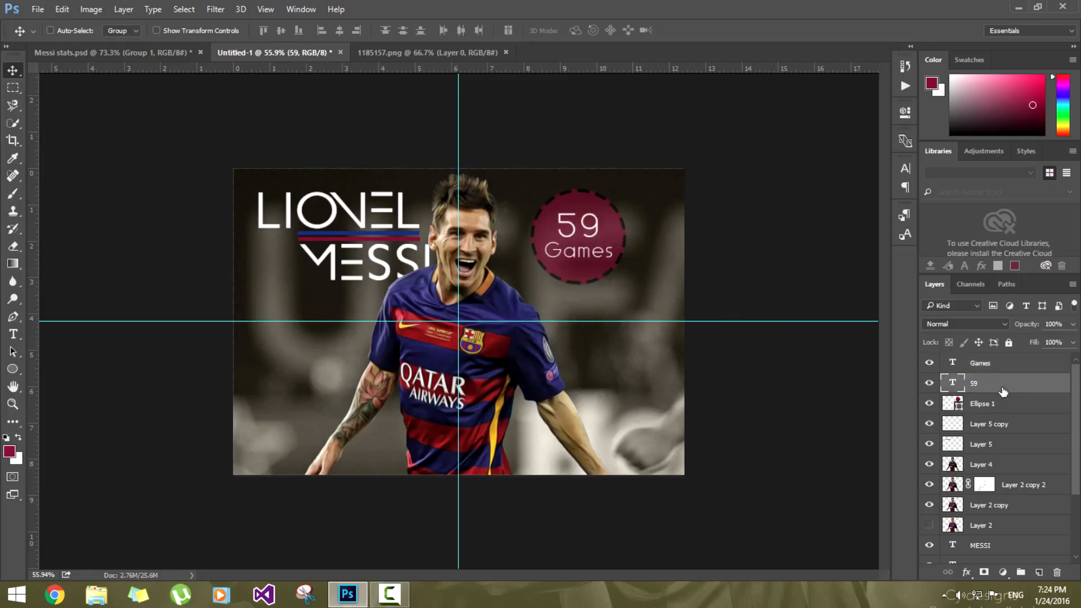
Step: Duplicate the circle together with its 59 and Games texts directly below the original
{"action": "left_click", "coordinate": [983, 365], "text": "shift"}
{"action": "left_click", "coordinate": [981, 404]}
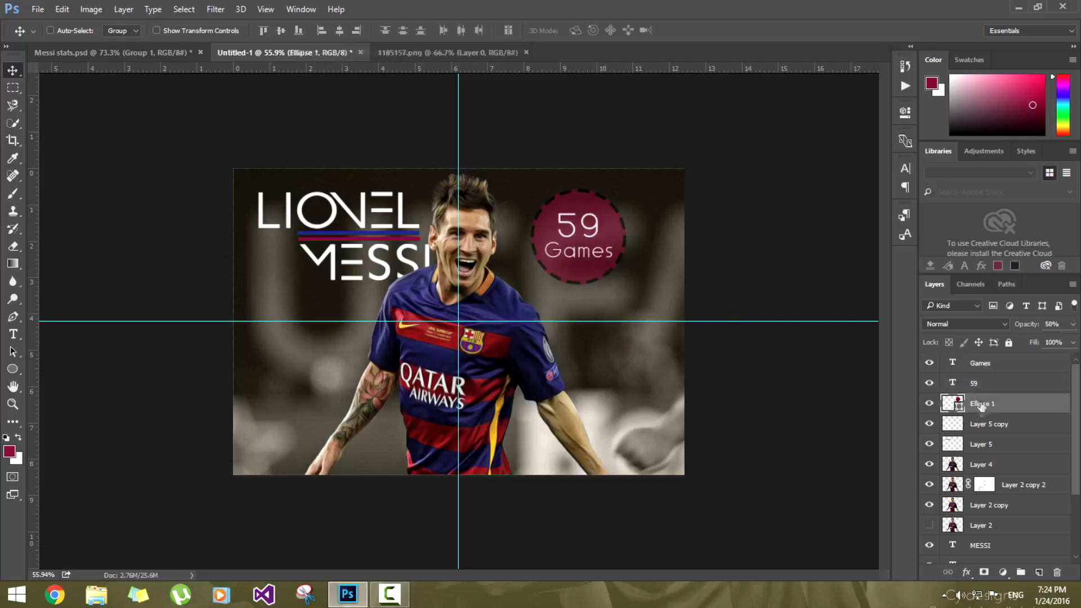
{"action": "left_click", "coordinate": [982, 365], "text": "shift"}
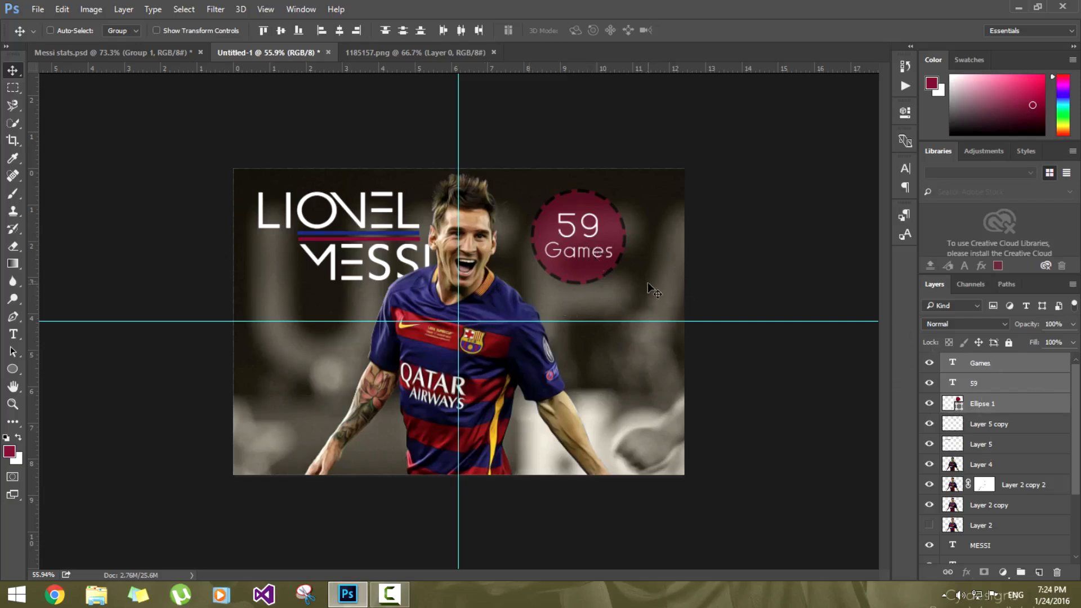
{"action": "left_click_drag", "start_coordinate": [596, 256], "coordinate": [596, 360]}
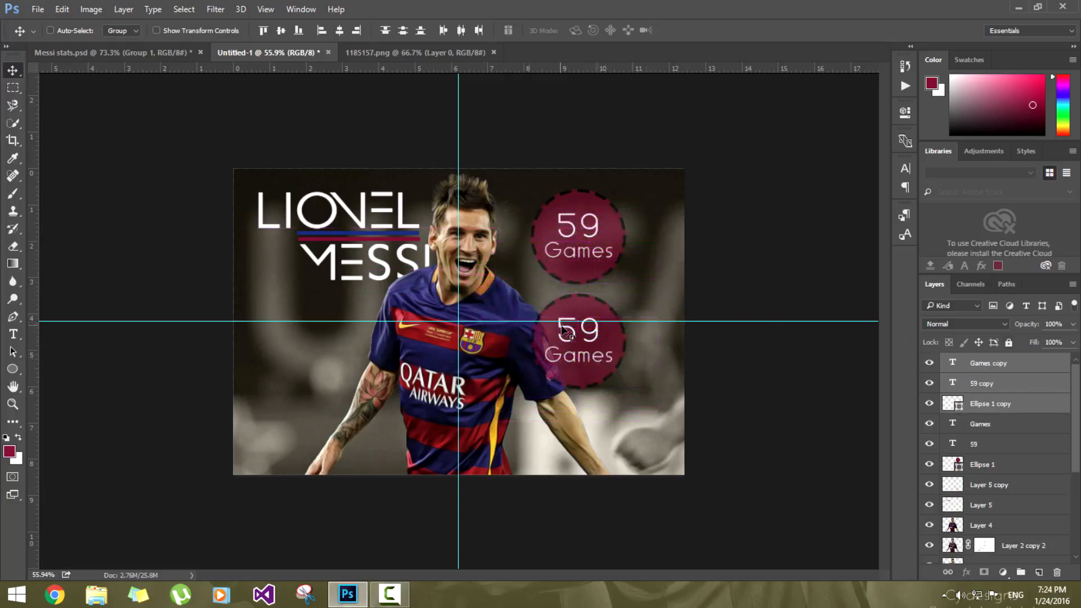
{"action": "left_click", "coordinate": [988, 397]}
{"action": "key", "text": "5"}
{"action": "key", "text": "8"}
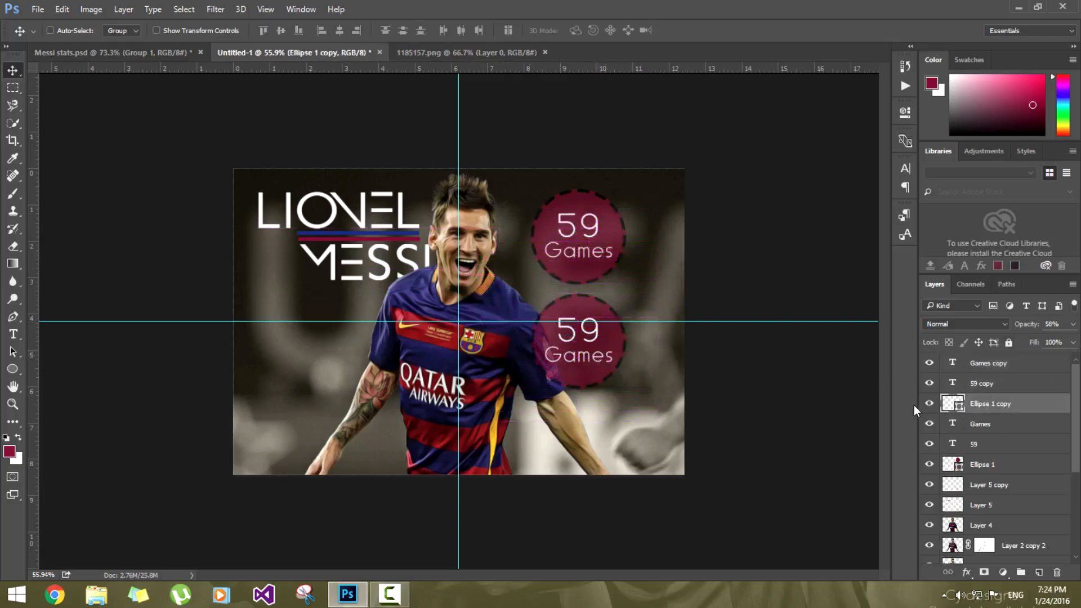
{"action": "left_click", "coordinate": [12, 369]}
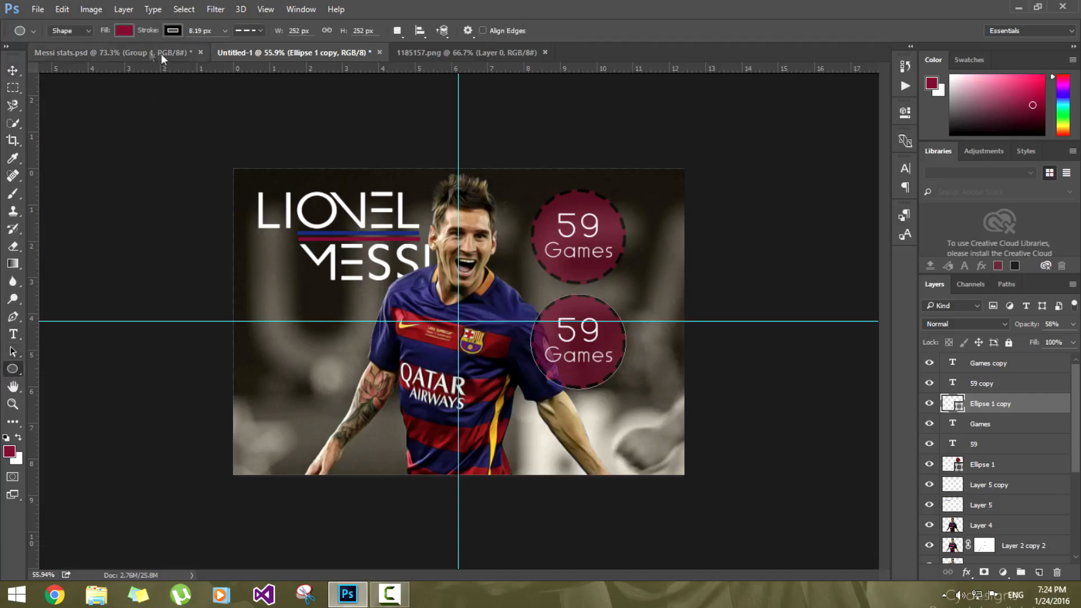
{"action": "left_click", "coordinate": [979, 366]}
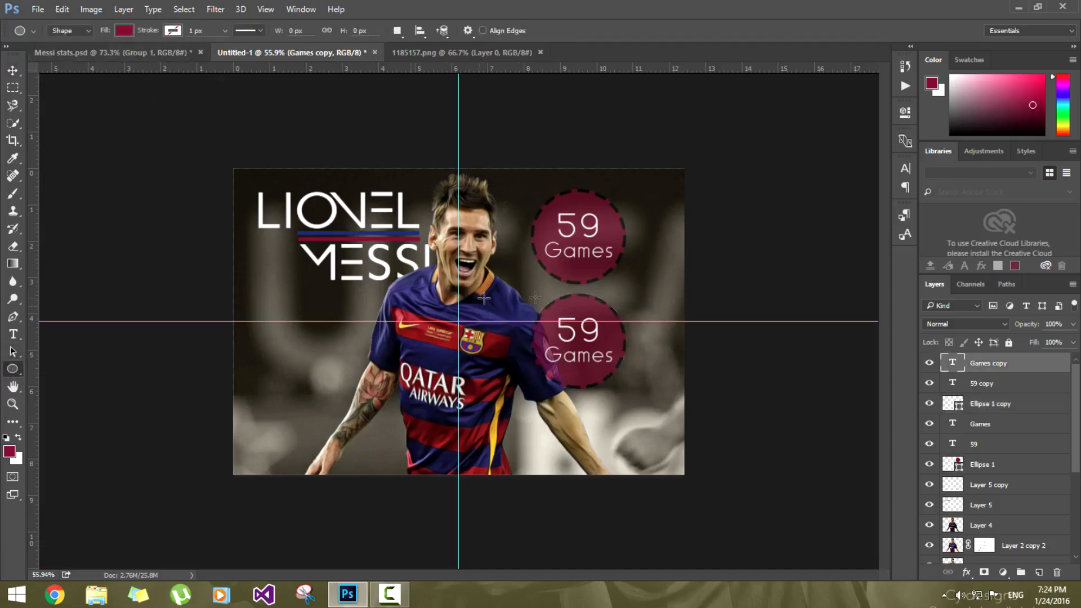
{"action": "key", "text": "ctrl+minus"}
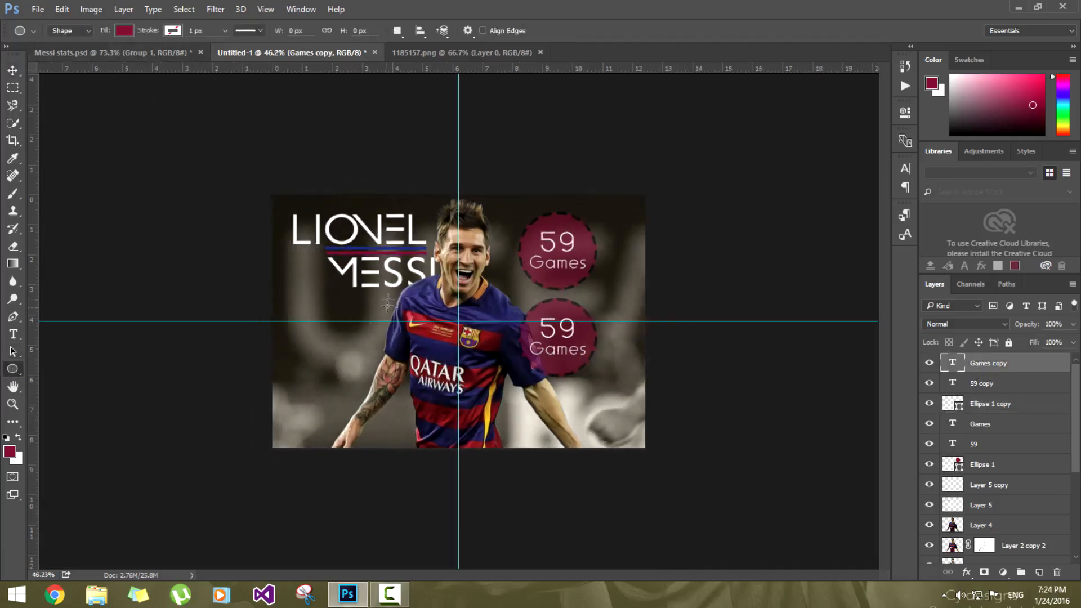
{"action": "left_click", "coordinate": [980, 400]}
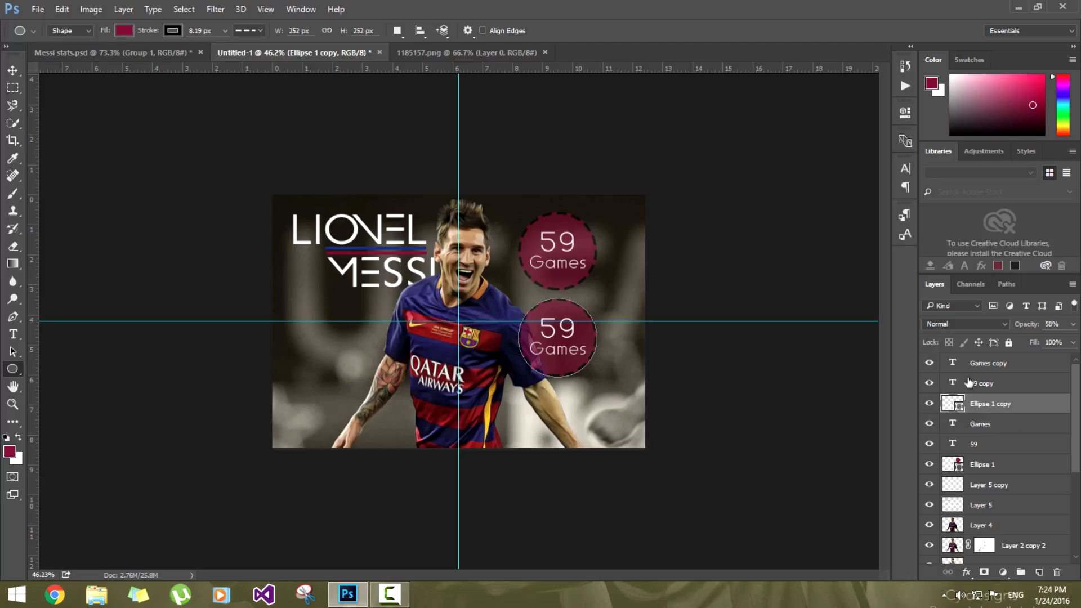
{"action": "scroll", "coordinate": [462, 352], "scroll_direction": "up", "scroll_amount": 4}
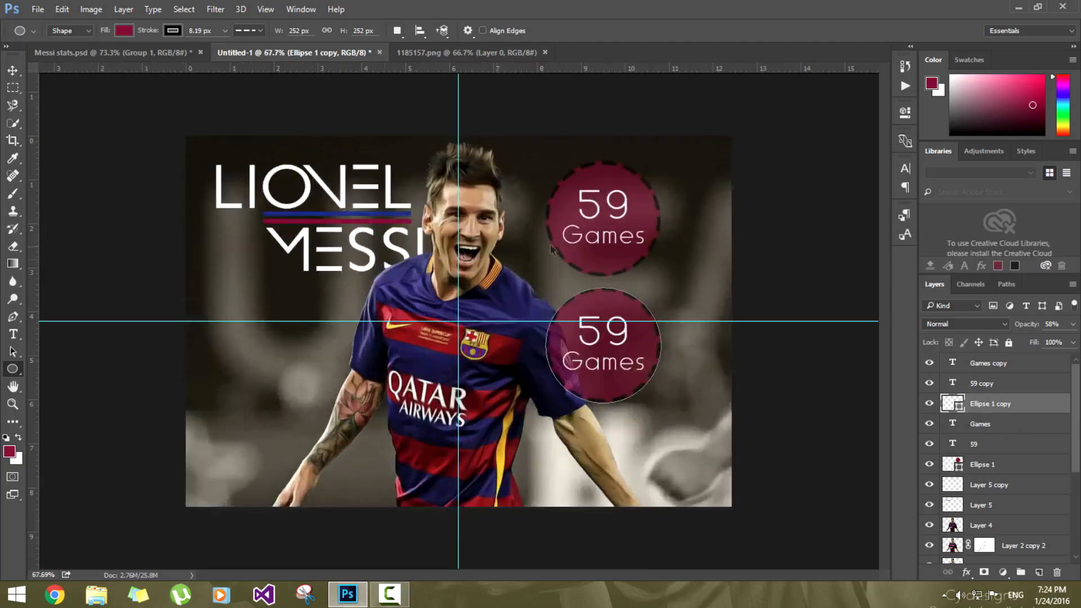
Step: Toggle the visibility of the top overlay, Layer 3, in Messi stats.psd to examine its effect on the finished poster
{"action": "left_click", "coordinate": [113, 52]}
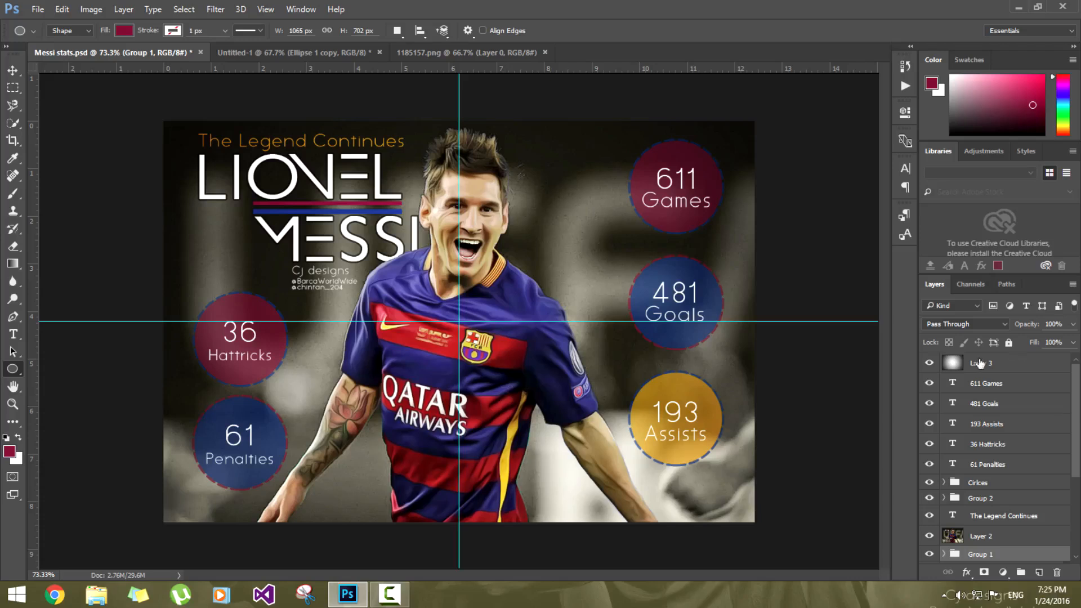
{"action": "left_click", "coordinate": [977, 365]}
{"action": "left_click", "coordinate": [929, 363]}
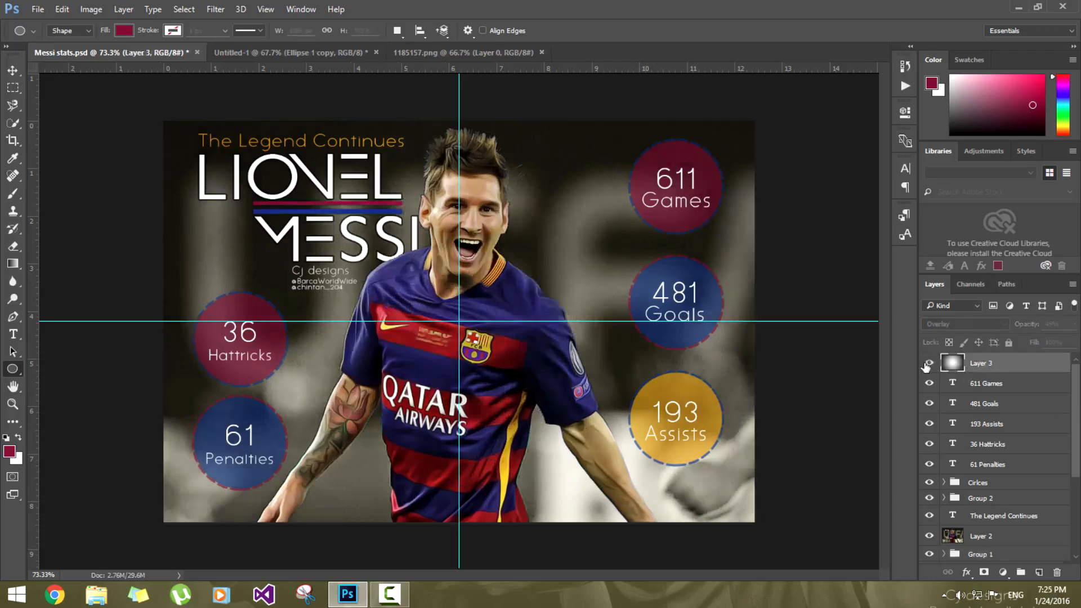
{"action": "left_click", "coordinate": [928, 365]}
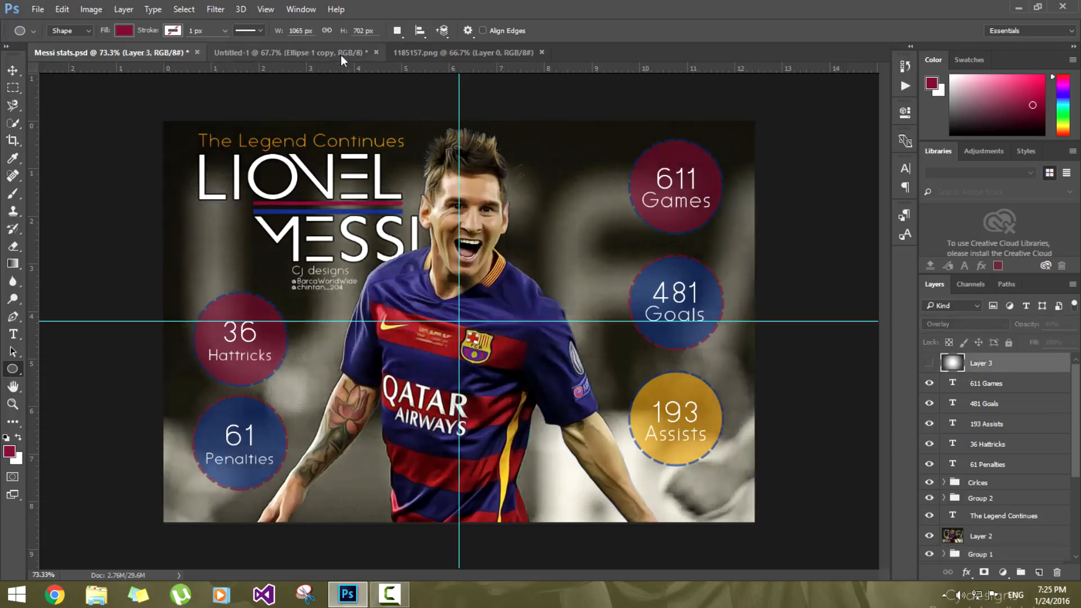
Step: Add an empty layer at the top of the layer stack in the Untitled-1 poster
{"action": "left_click", "coordinate": [340, 53]}
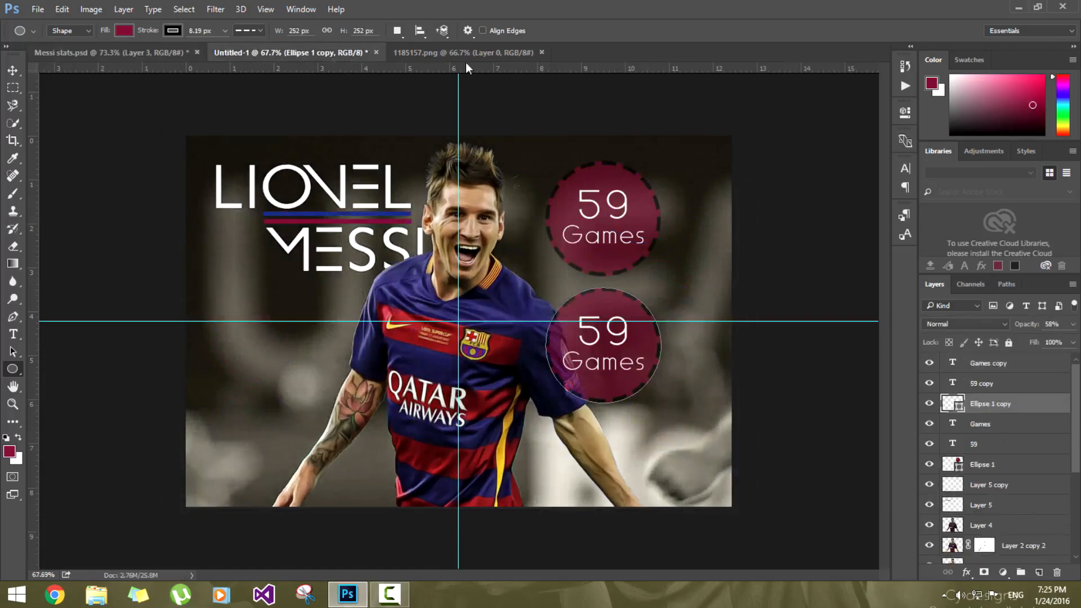
{"action": "left_click", "coordinate": [986, 382]}
{"action": "left_click", "coordinate": [988, 363]}
{"action": "left_click", "coordinate": [1039, 572]}
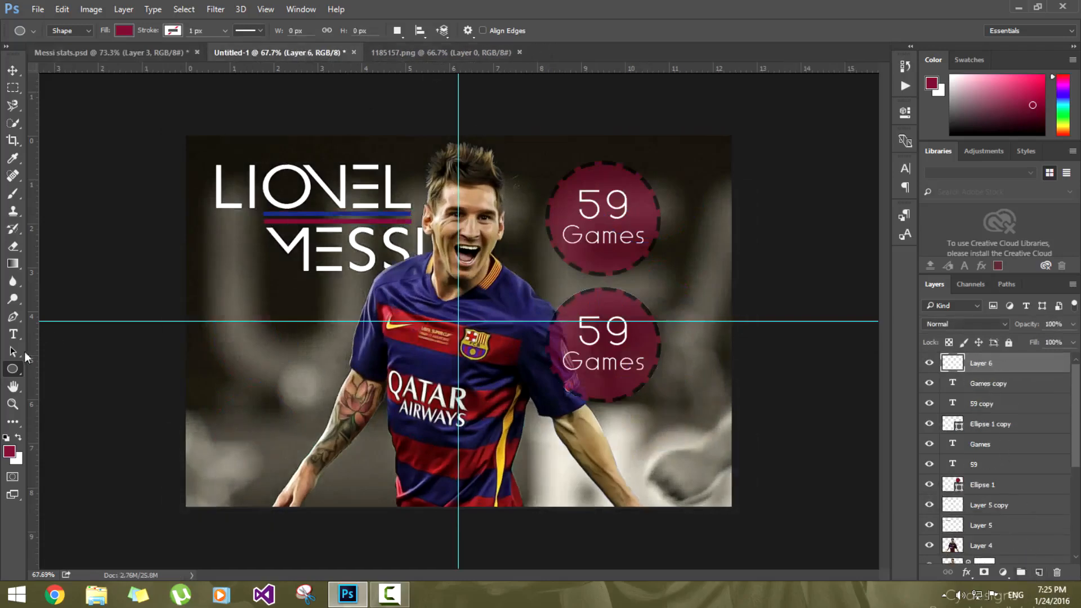
Step: Draw a reversed radial Black, White gradient on the new layer from the guides' crossing towards the poster's upper-right corner
{"action": "left_click", "coordinate": [12, 265]}
{"action": "left_click", "coordinate": [79, 30]}
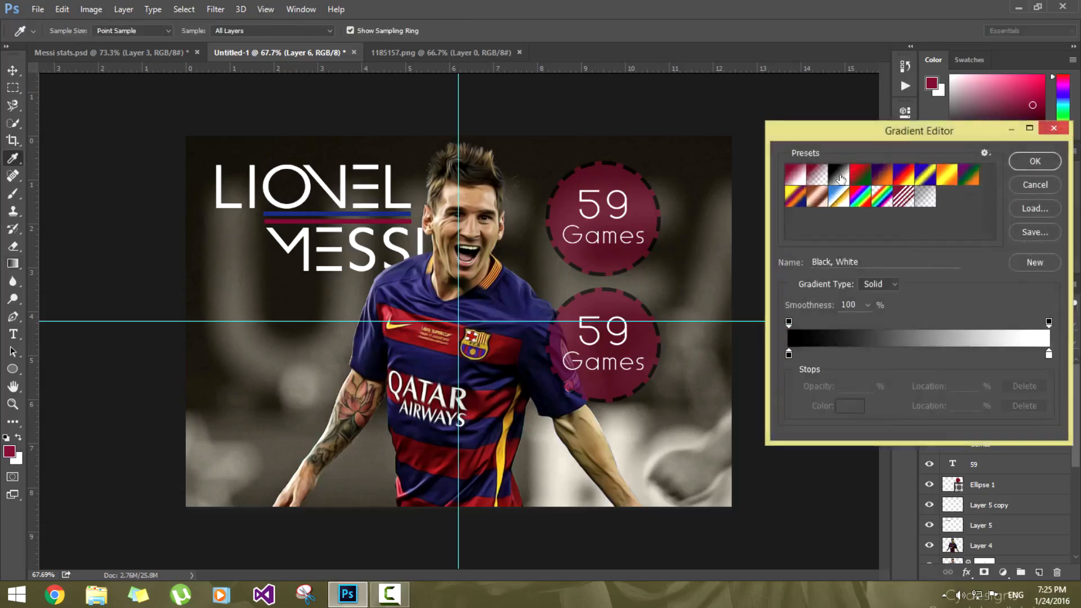
{"action": "left_click", "coordinate": [1035, 163]}
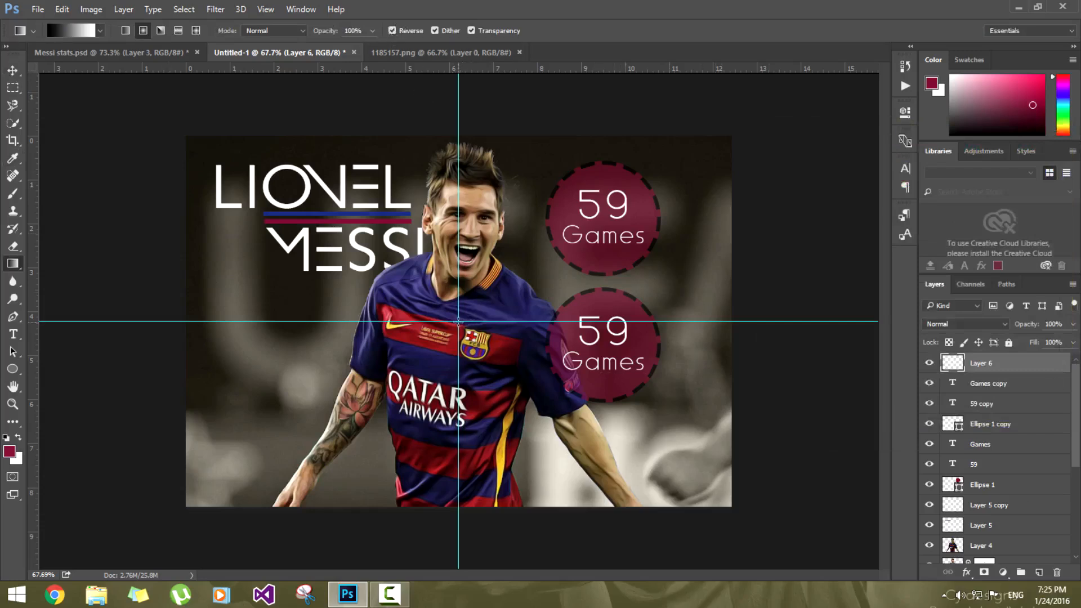
{"action": "left_click_drag", "start_coordinate": [459, 321], "coordinate": [708, 135]}
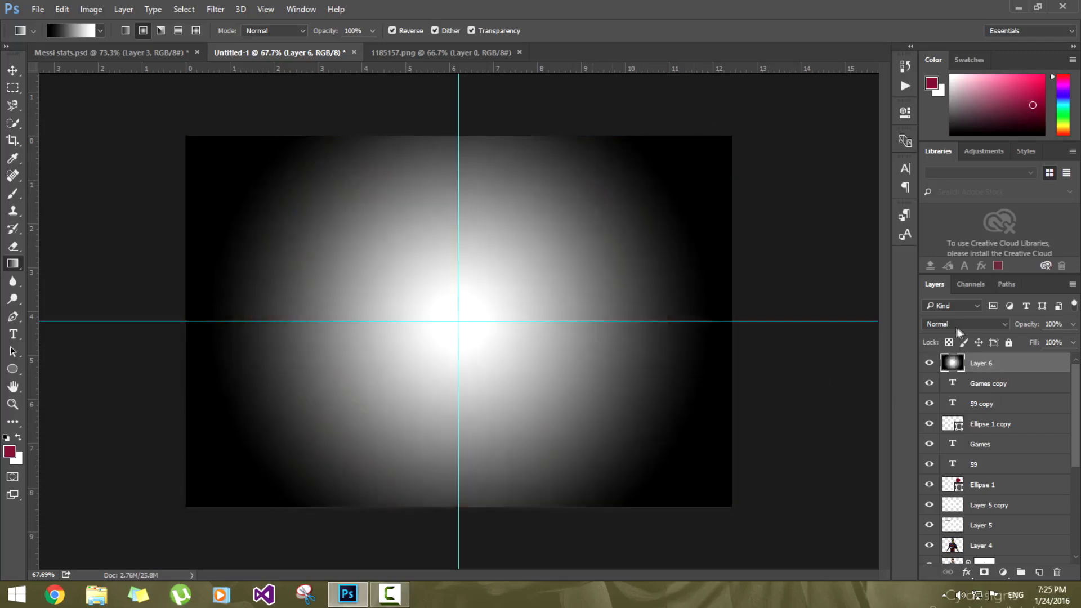
Step: Set the gradient layer's blend mode to Overlay and its opacity to 59%
{"action": "left_click", "coordinate": [954, 326]}
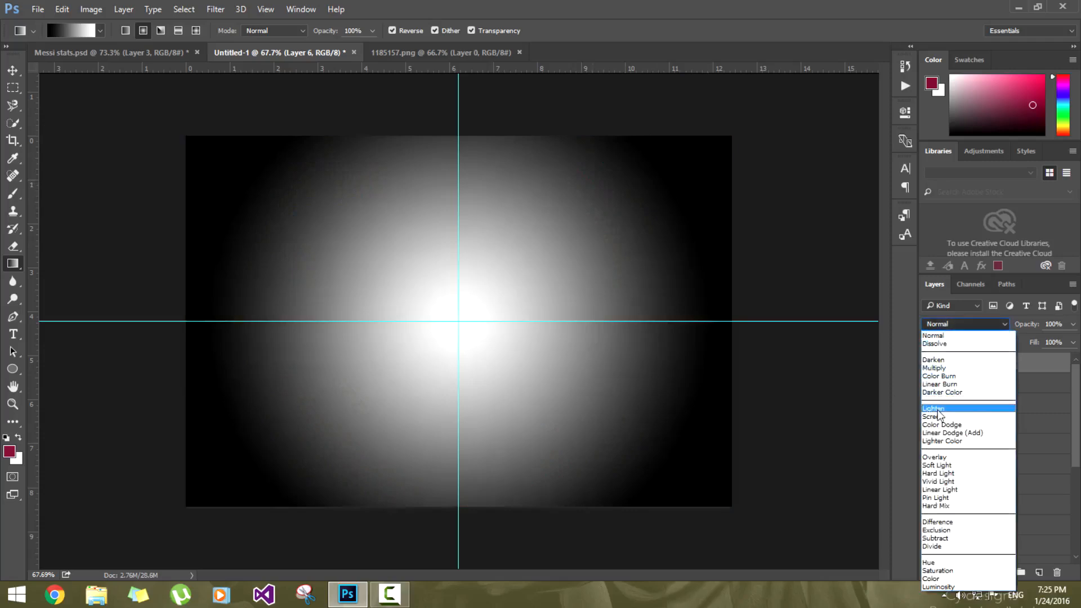
{"action": "left_click", "coordinate": [935, 457]}
{"action": "left_click", "coordinate": [1071, 323]}
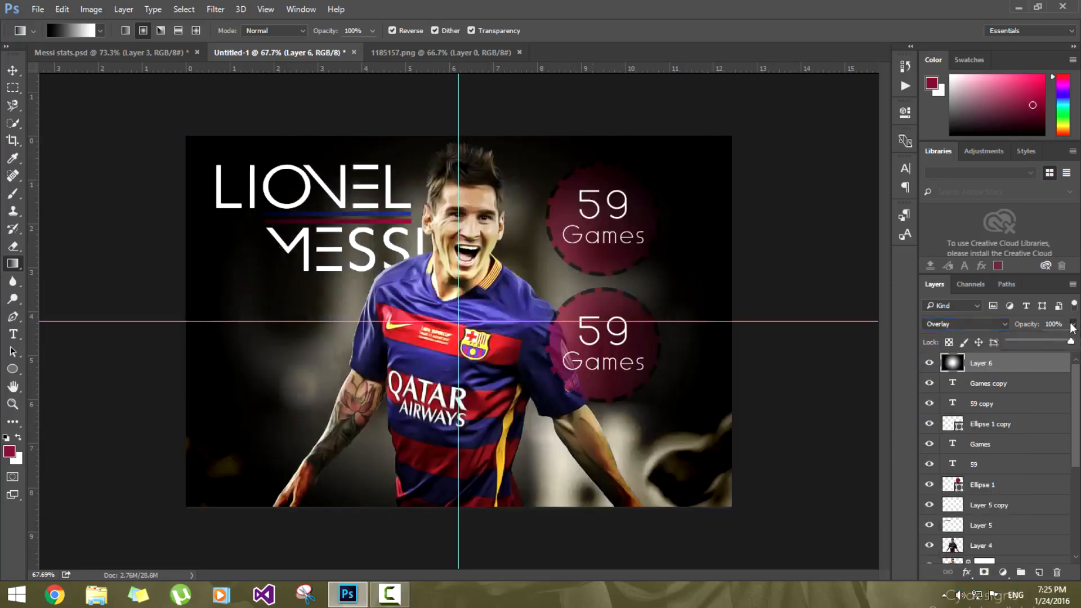
{"action": "left_click_drag", "start_coordinate": [1037, 340], "coordinate": [1045, 341]}
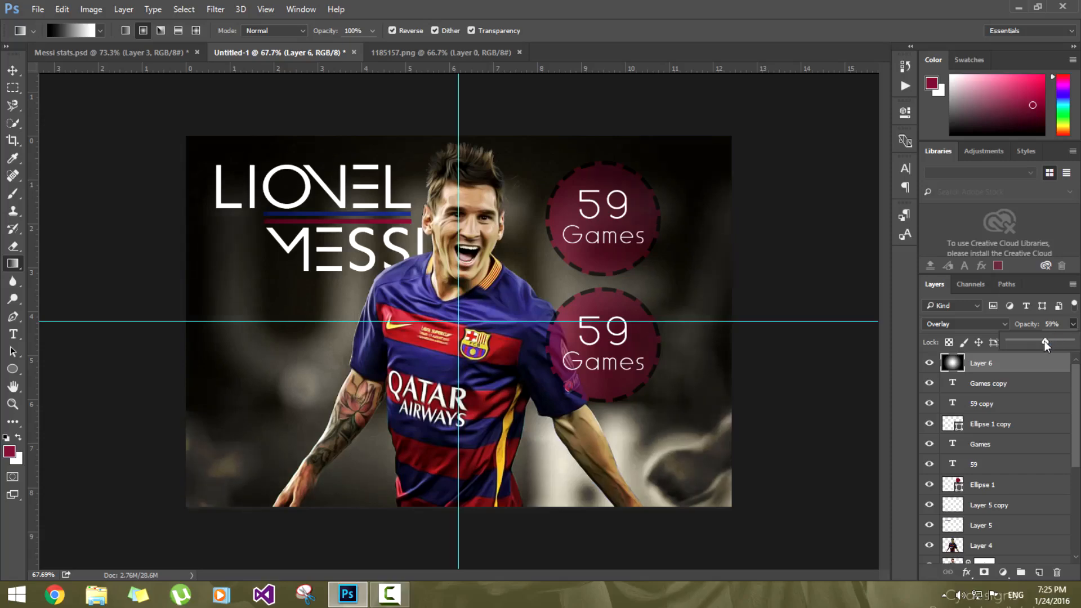
Step: Compare the poster with Messi stats.psd and set the gradient layer's opacity in Untitled-1 to 46%
{"action": "left_click", "coordinate": [107, 52]}
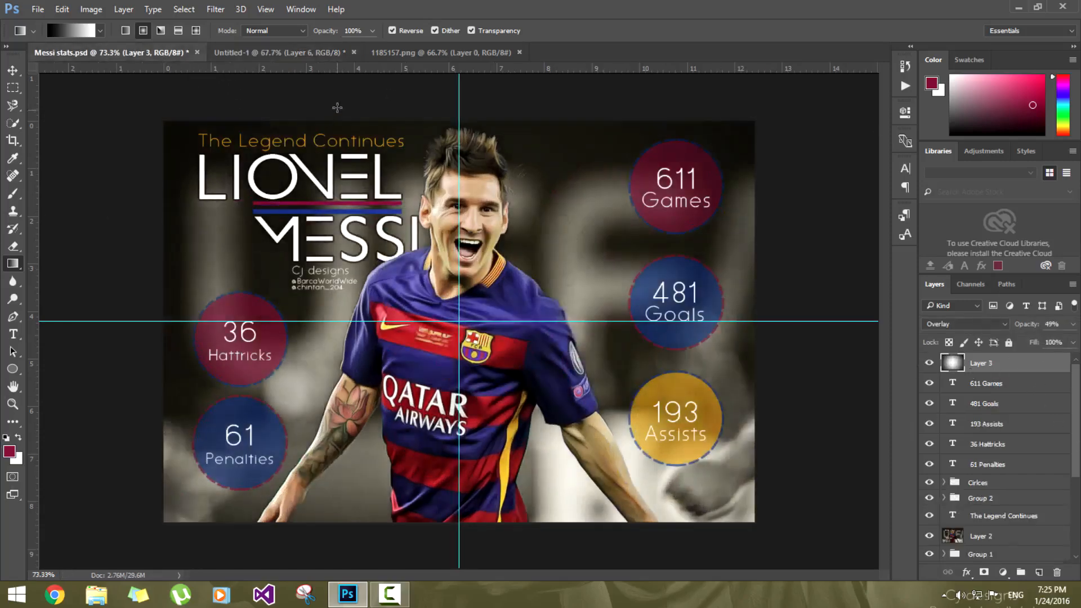
{"action": "left_click", "coordinate": [270, 52]}
{"action": "left_click", "coordinate": [1073, 324]}
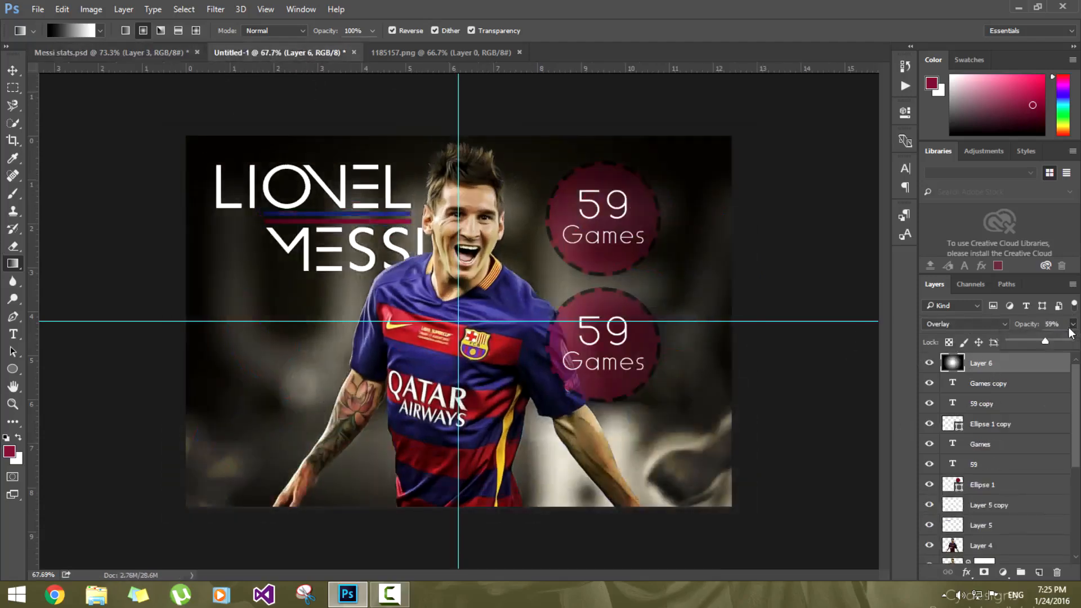
{"action": "left_click_drag", "start_coordinate": [1044, 346], "coordinate": [1037, 343]}
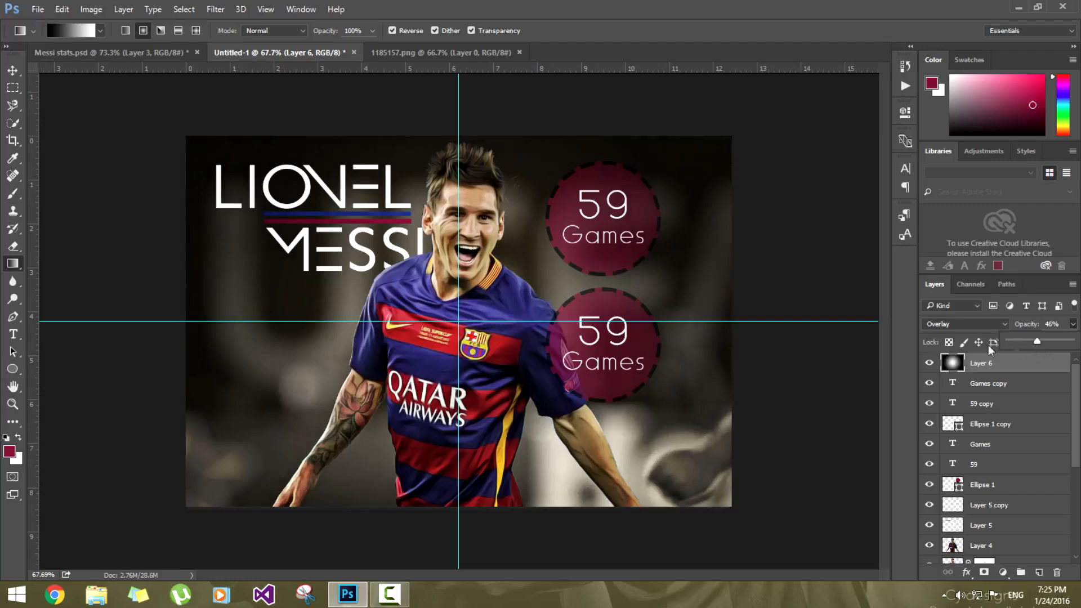
{"action": "left_click", "coordinate": [90, 52]}
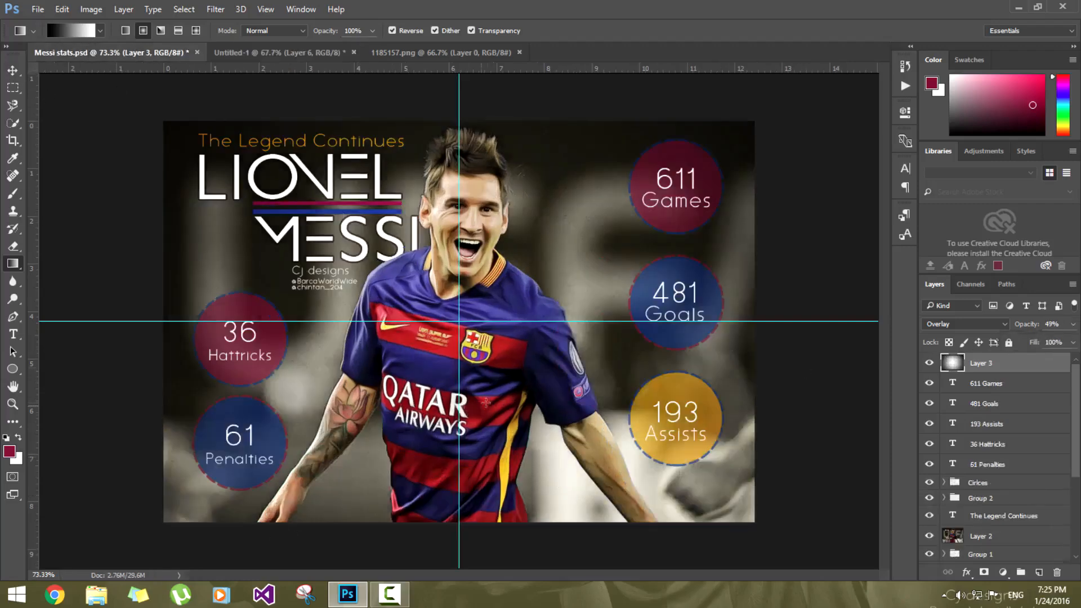
{"action": "key", "text": "ctrl+Tab"}
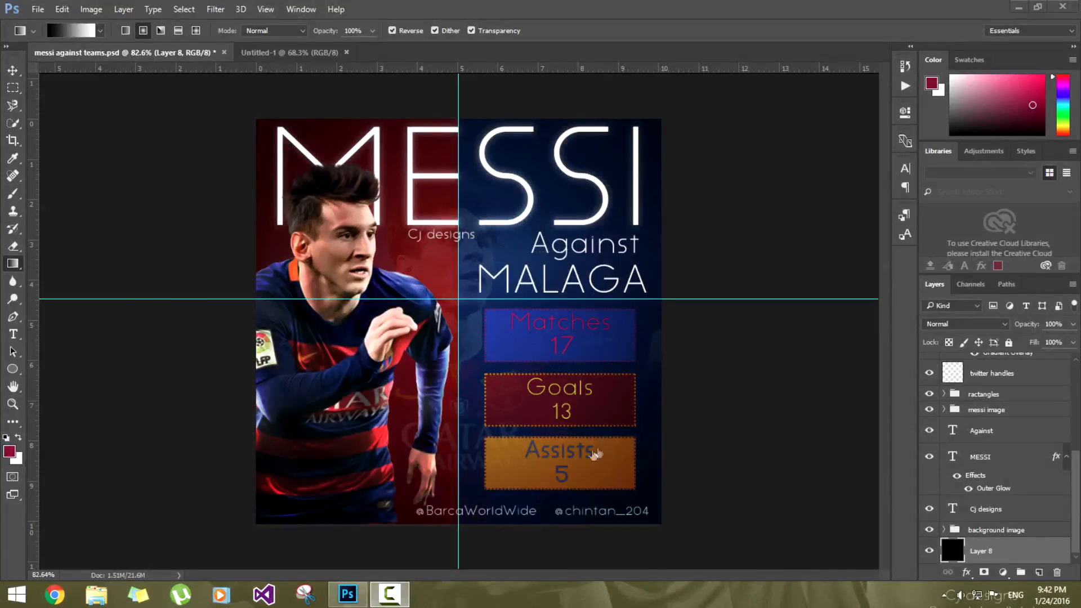
Step: Check the image size of the blank Untitled-1 document without changing it
{"action": "left_click", "coordinate": [276, 54]}
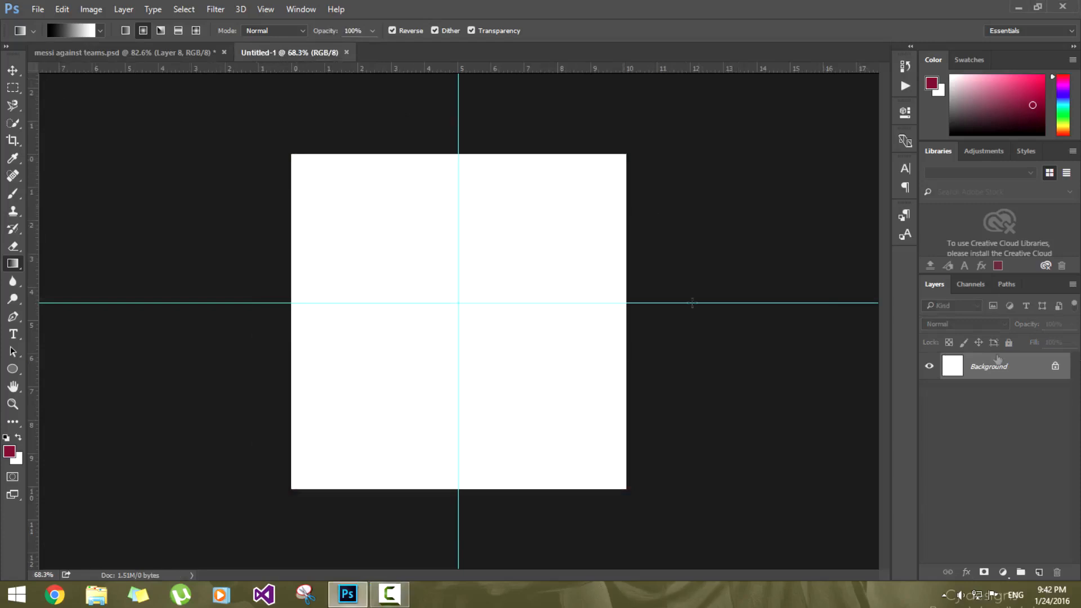
{"action": "left_click", "coordinate": [90, 9]}
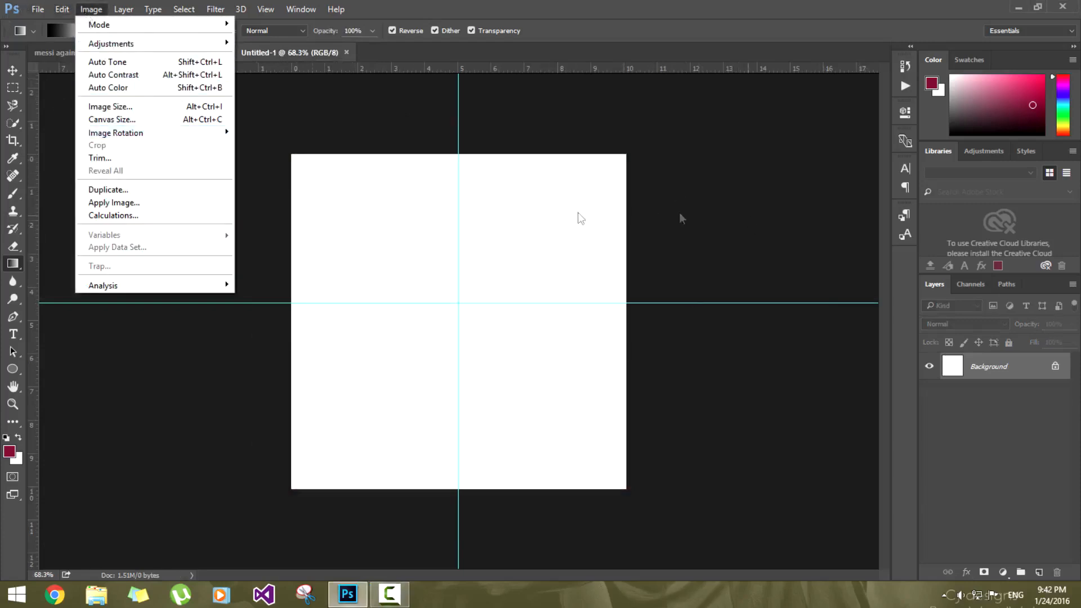
{"action": "left_click", "coordinate": [149, 107]}
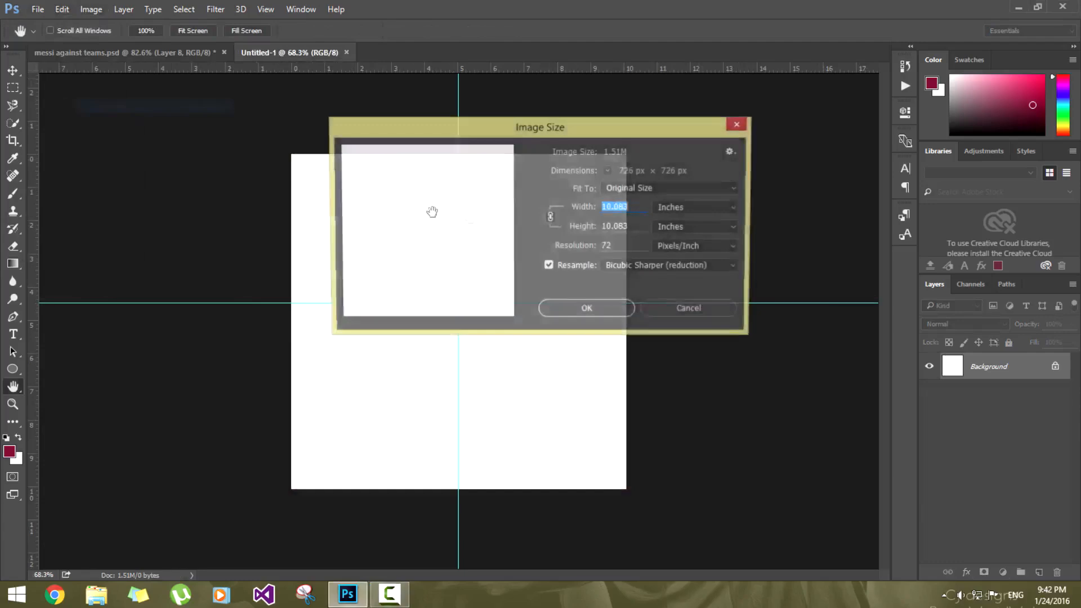
{"action": "left_click", "coordinate": [682, 310]}
Step: Examine the new-document dimensions in pixels, then dismiss the settings without creating a document
{"action": "left_click", "coordinate": [37, 9]}
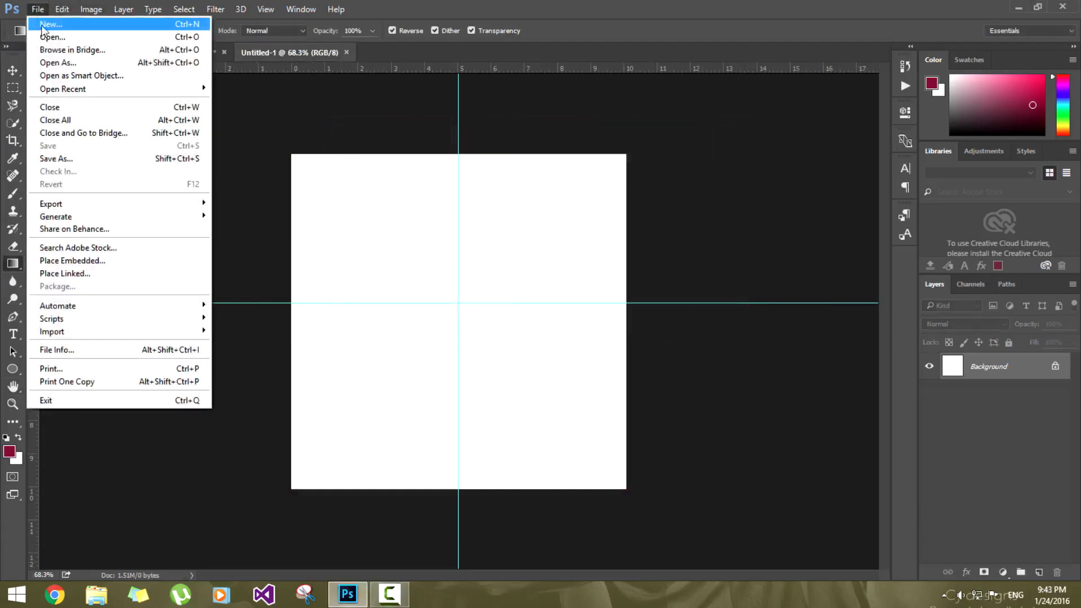
{"action": "left_click", "coordinate": [50, 24]}
{"action": "left_click", "coordinate": [579, 190]}
{"action": "left_click", "coordinate": [555, 193]}
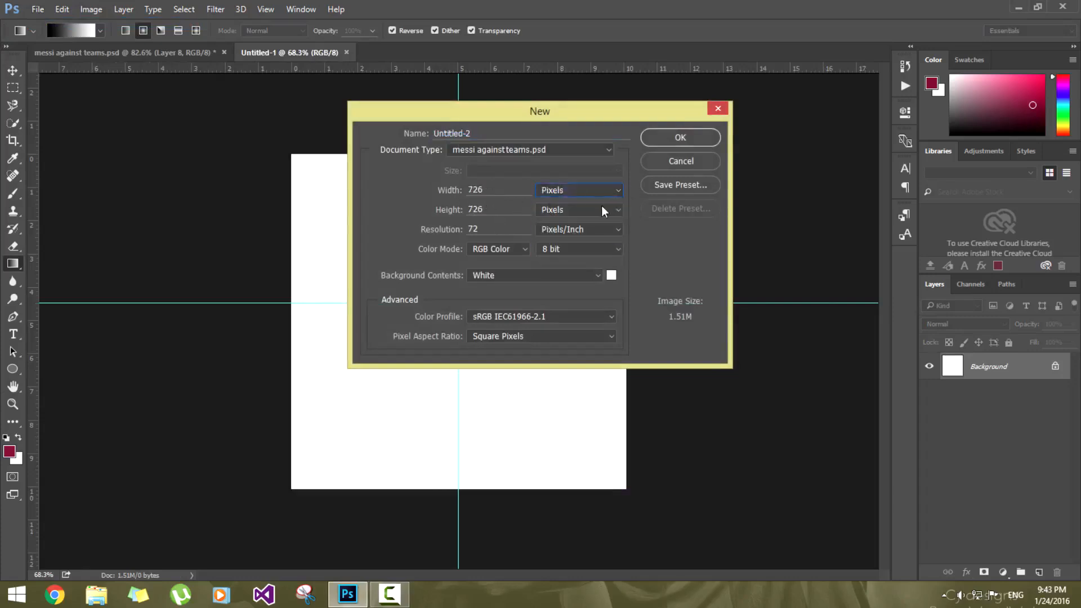
{"action": "left_click", "coordinate": [679, 162]}
Step: Convert the locked Background into an editable layer, reset the colours to default, and fill the layer with black
{"action": "double_click", "coordinate": [989, 367]}
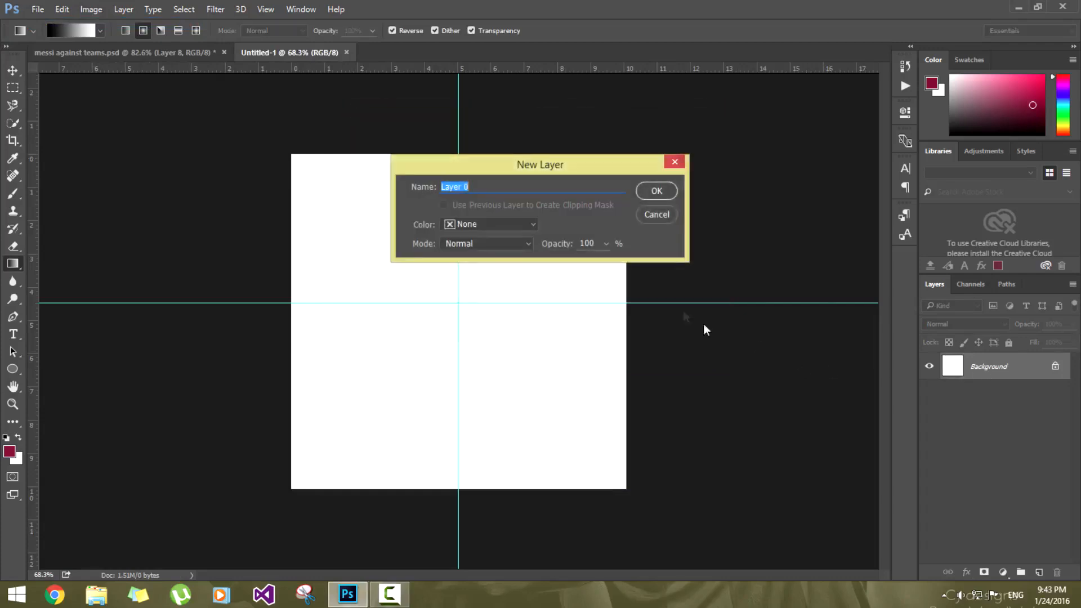
{"action": "left_click", "coordinate": [656, 191]}
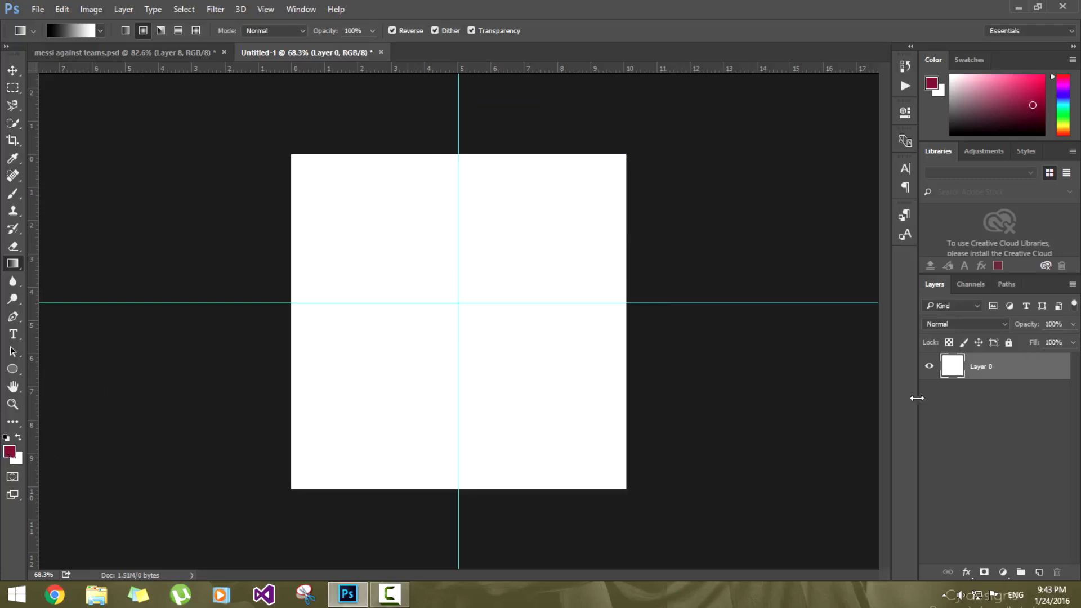
{"action": "left_click", "coordinate": [6, 438]}
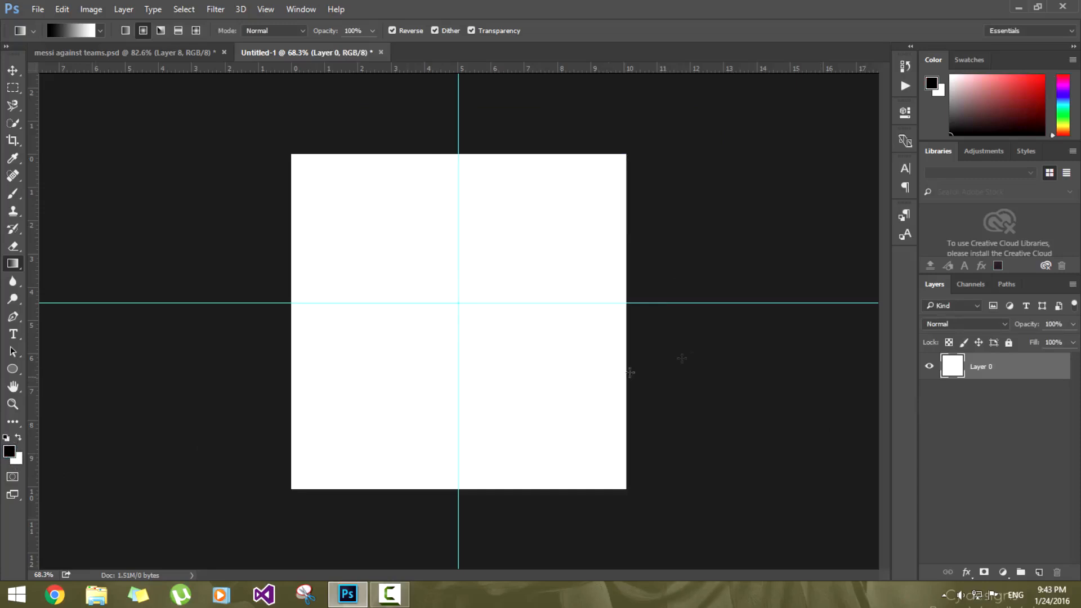
{"action": "key", "text": "alt+BackSpace"}
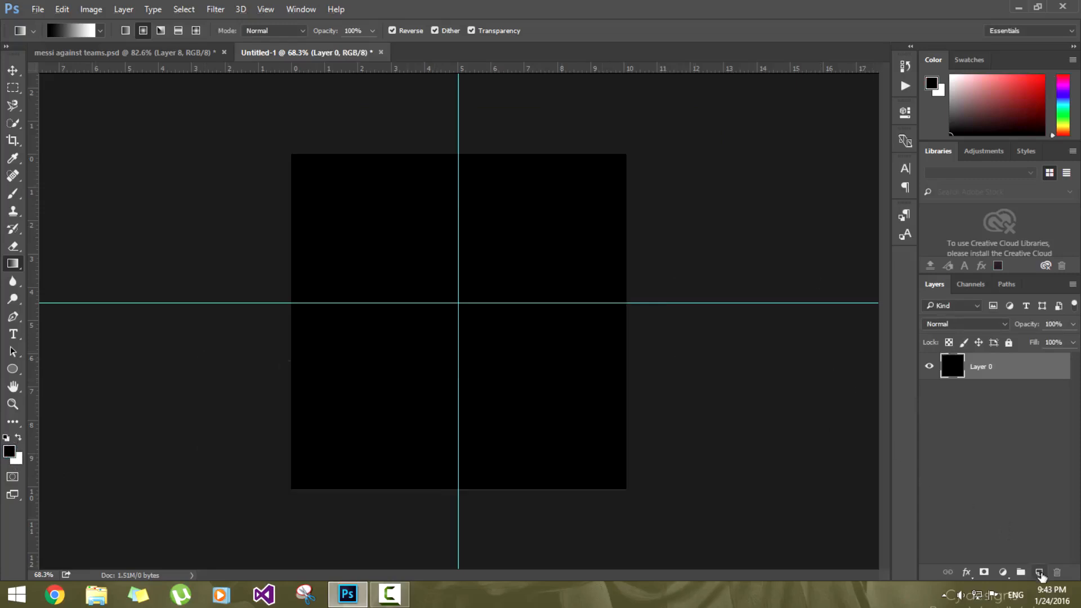
Step: Add a new layer above the black one and select the canvas's left half up to the vertical guide
{"action": "left_click", "coordinate": [1039, 572]}
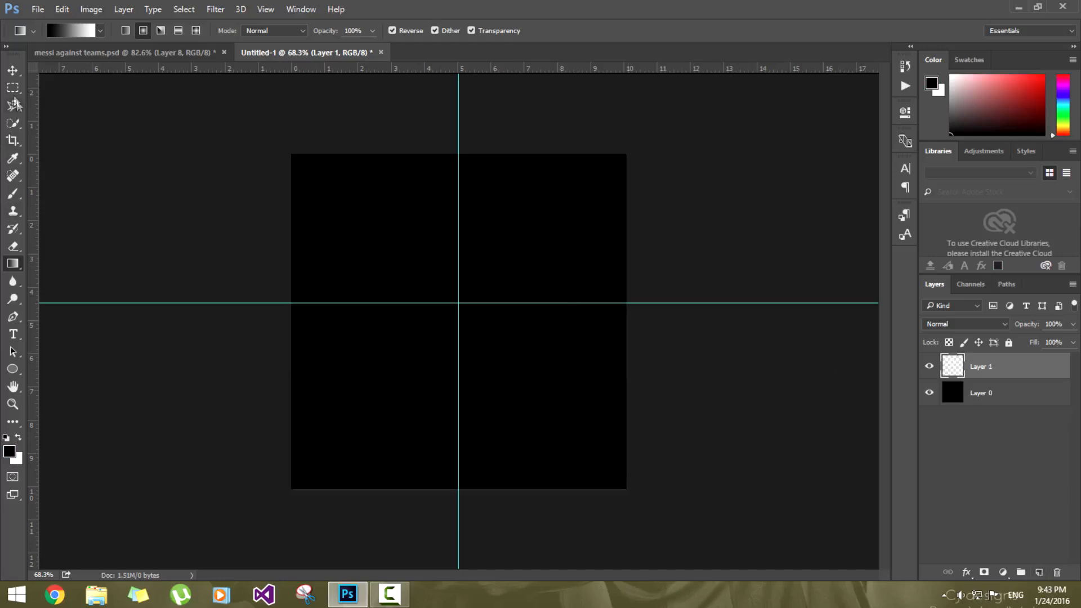
{"action": "key", "text": "m"}
{"action": "left_click_drag", "start_coordinate": [290, 154], "coordinate": [453, 510]}
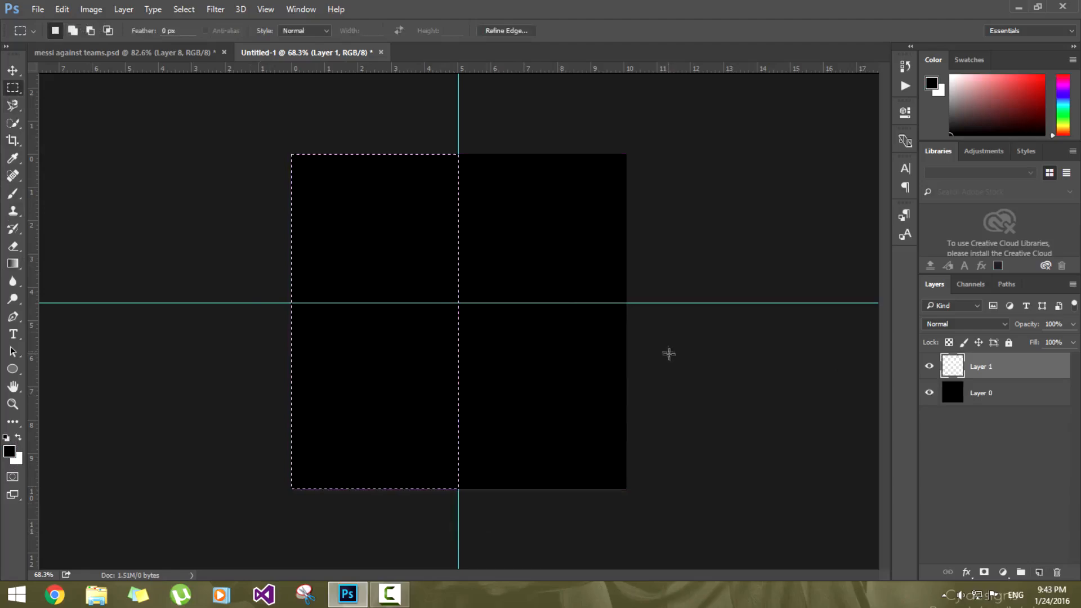
Step: Open the 1185157.png colour palette image from the projects folder
{"action": "left_click", "coordinate": [38, 9]}
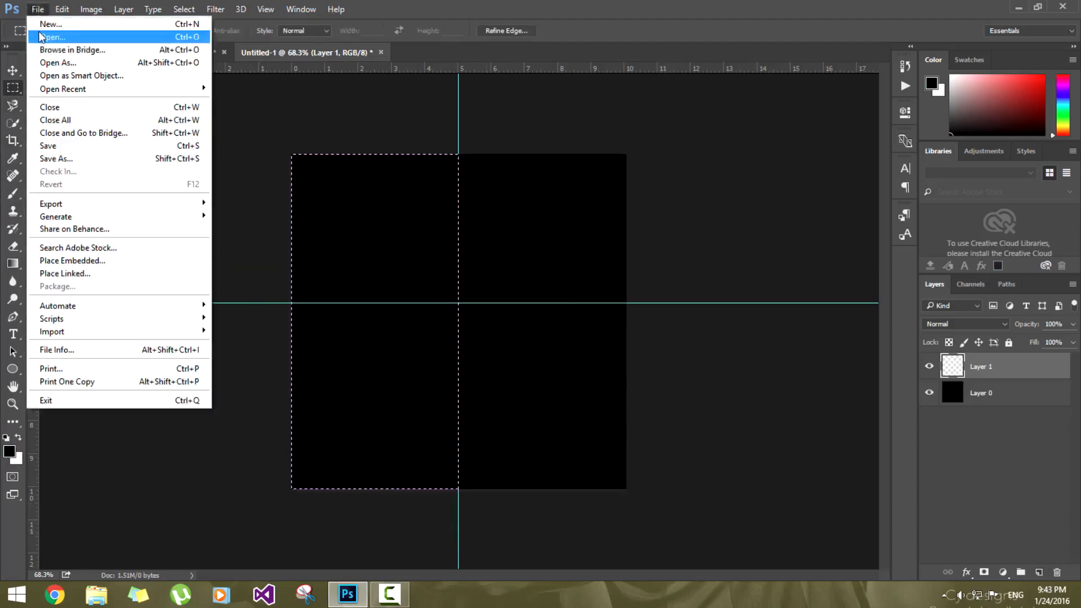
{"action": "left_click", "coordinate": [41, 37]}
{"action": "double_click", "coordinate": [249, 264]}
{"action": "scroll", "coordinate": [236, 243], "scroll_direction": "up", "scroll_amount": 1}
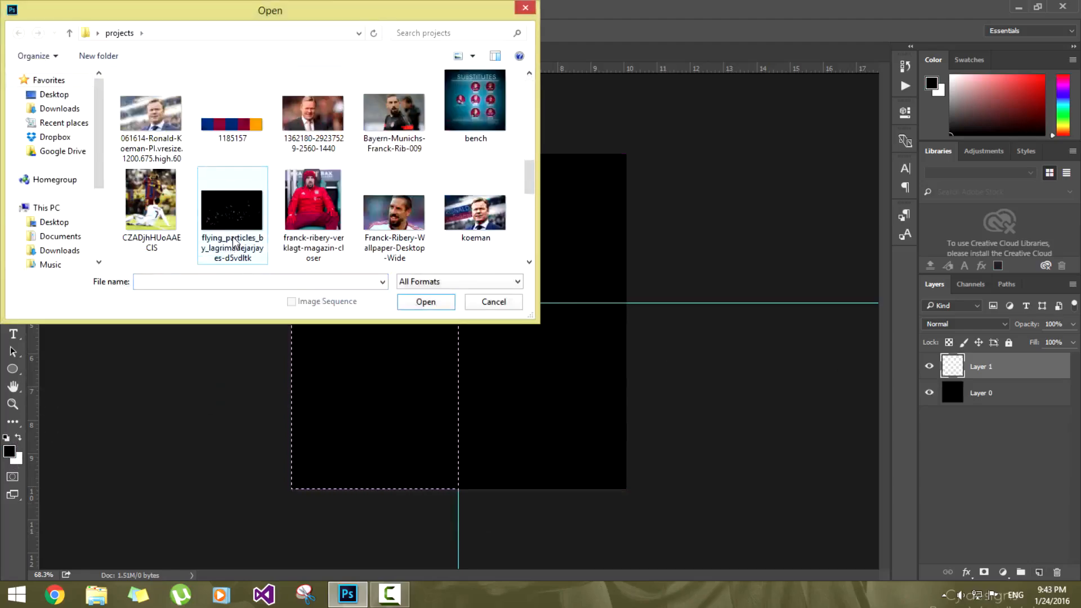
{"action": "double_click", "coordinate": [232, 124]}
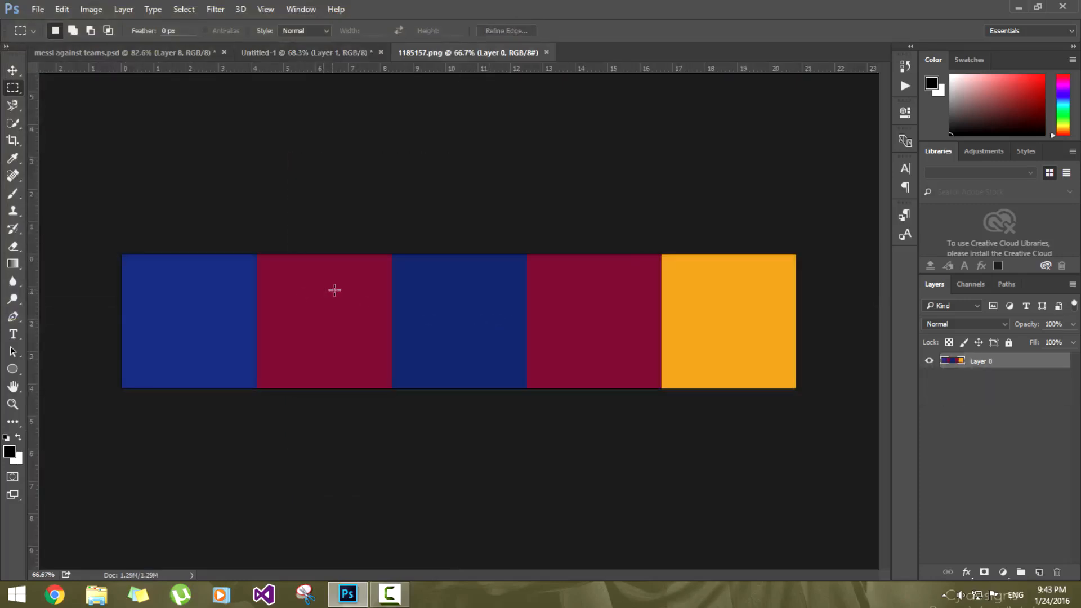
Step: Sample the palette's maroon, 831138, as the foreground colour
{"action": "left_click", "coordinate": [8, 457]}
{"action": "left_click", "coordinate": [304, 316]}
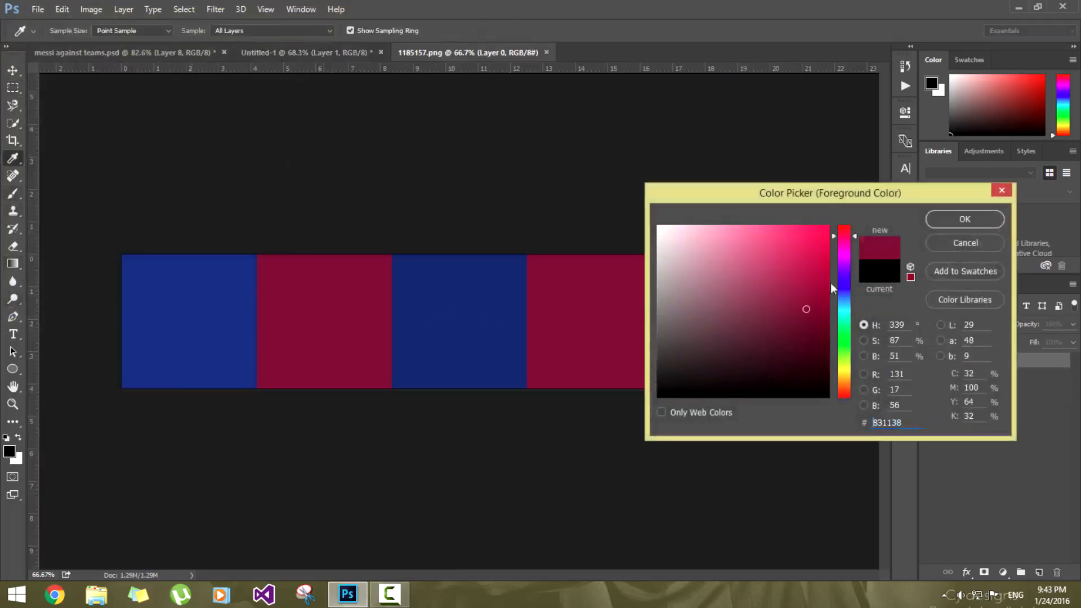
{"action": "left_click", "coordinate": [938, 225]}
Step: Fill the selected left half of Layer 1 in Untitled-1 with the maroon foreground colour and deselect it
{"action": "left_click", "coordinate": [102, 53]}
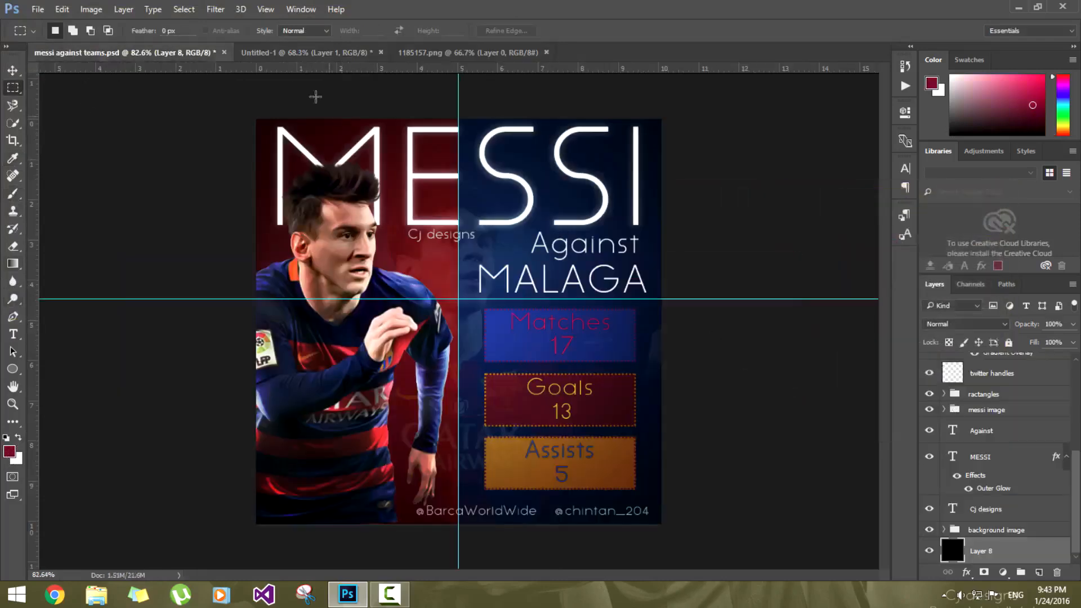
{"action": "key", "text": "ctrl+Tab"}
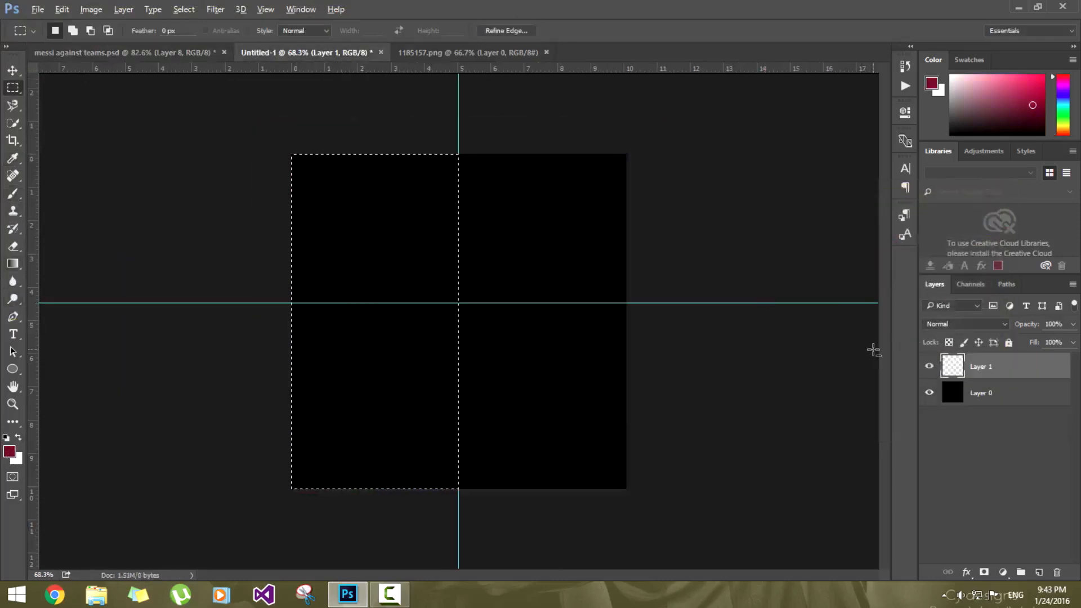
{"action": "key", "text": "alt+BackSpace"}
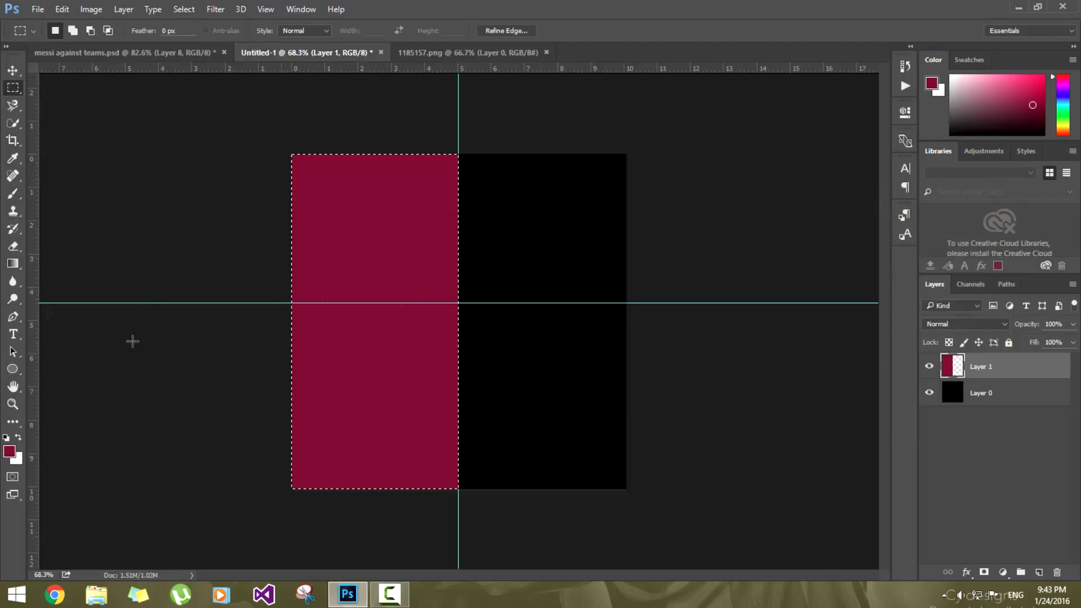
{"action": "key", "text": "ctrl+d"}
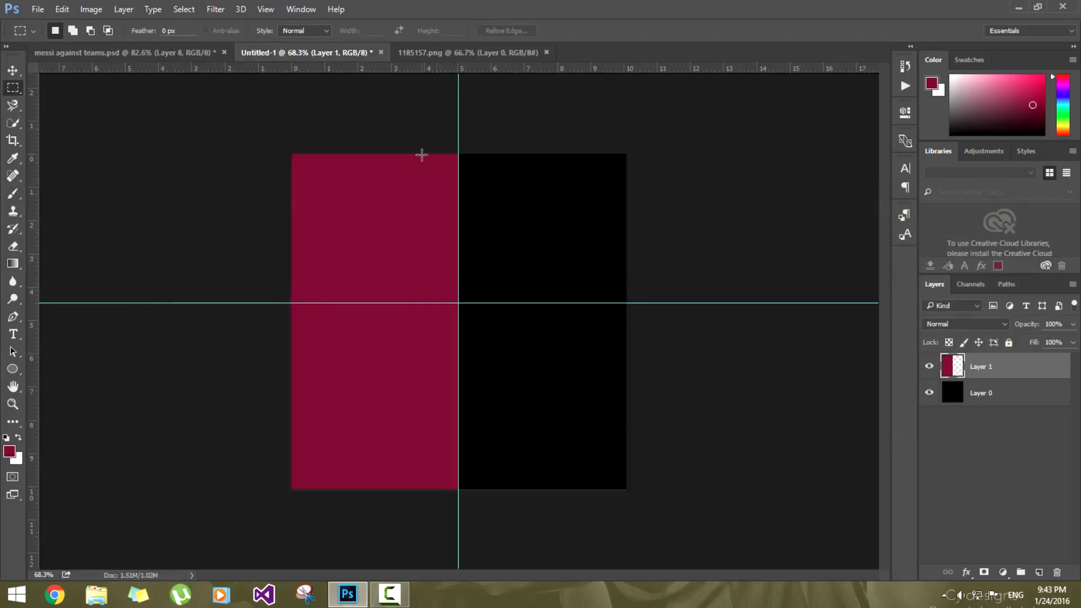
Step: Select the canvas's black right half from the vertical guide and add a new layer above the maroon one
{"action": "left_click_drag", "start_coordinate": [460, 133], "coordinate": [715, 566]}
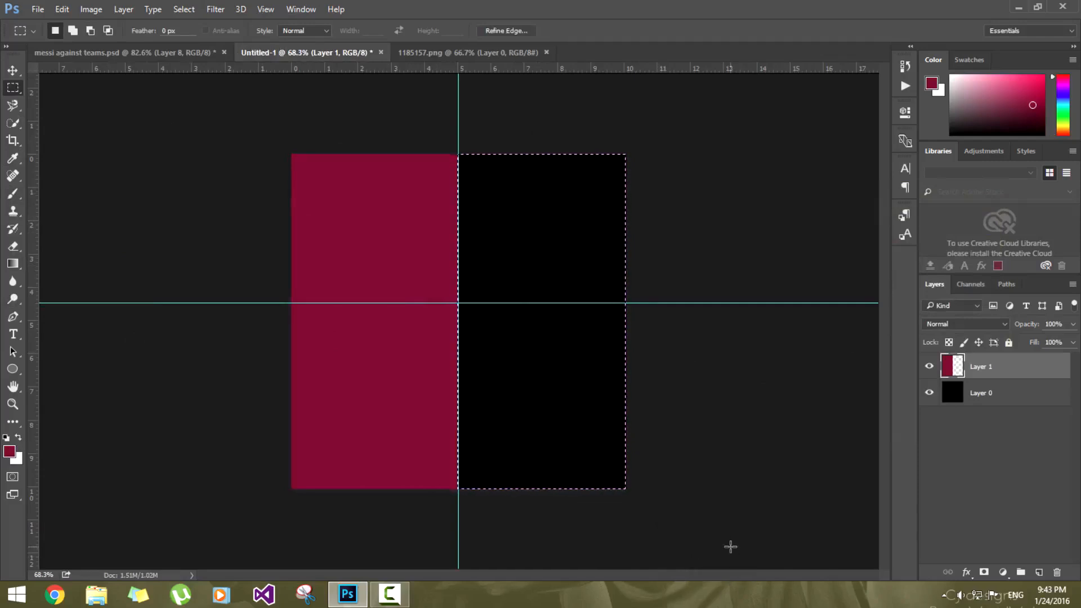
{"action": "left_click", "coordinate": [1039, 572]}
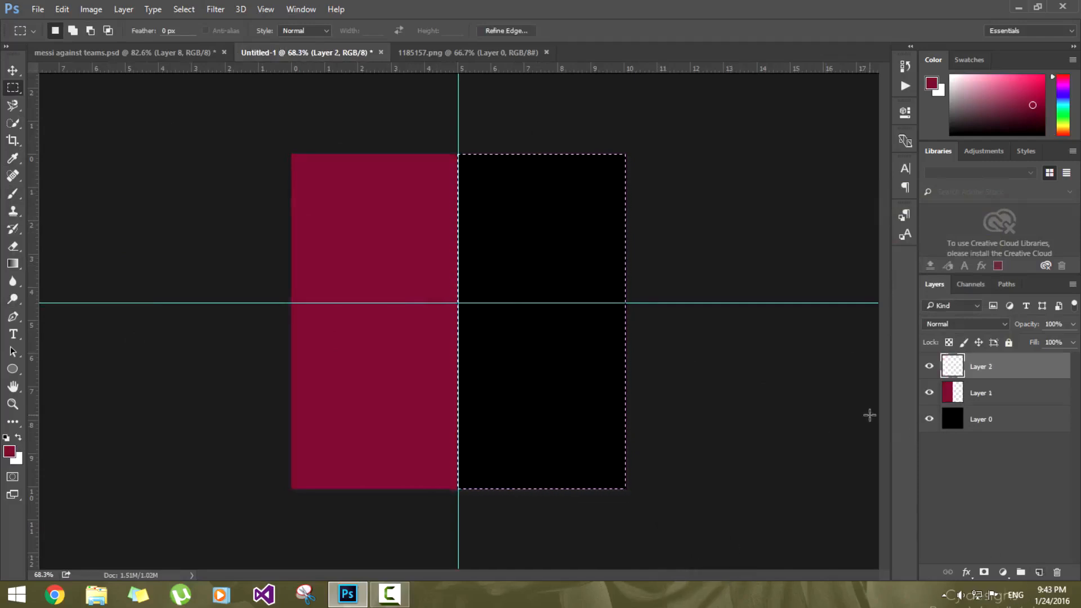
Step: Sample the leftmost blue swatch of the 1185157.png palette as the foreground colour
{"action": "left_click", "coordinate": [473, 54]}
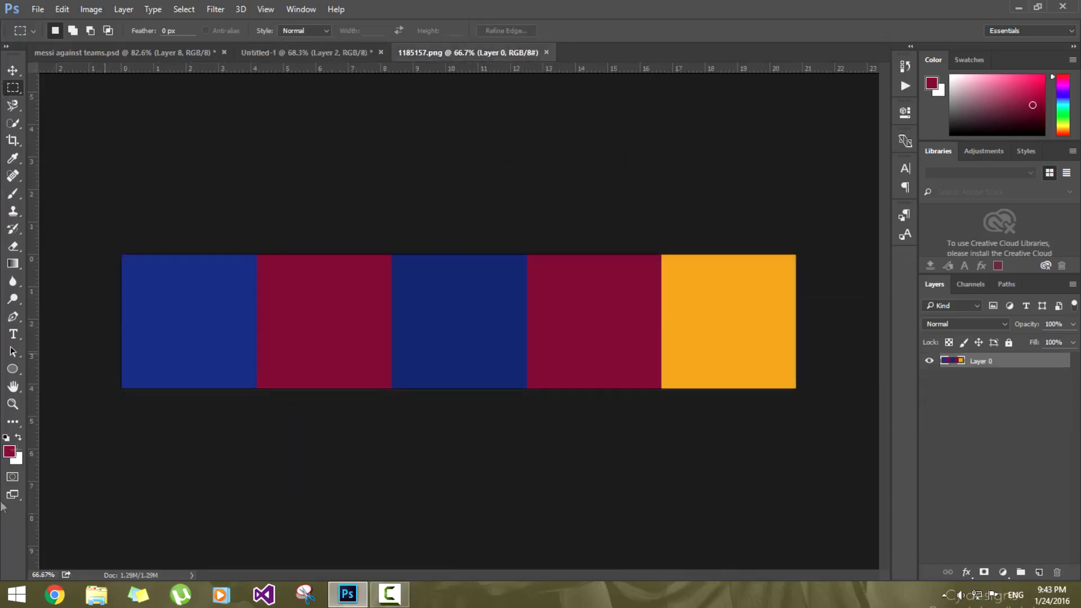
{"action": "left_click", "coordinate": [10, 453]}
{"action": "left_click", "coordinate": [150, 367]}
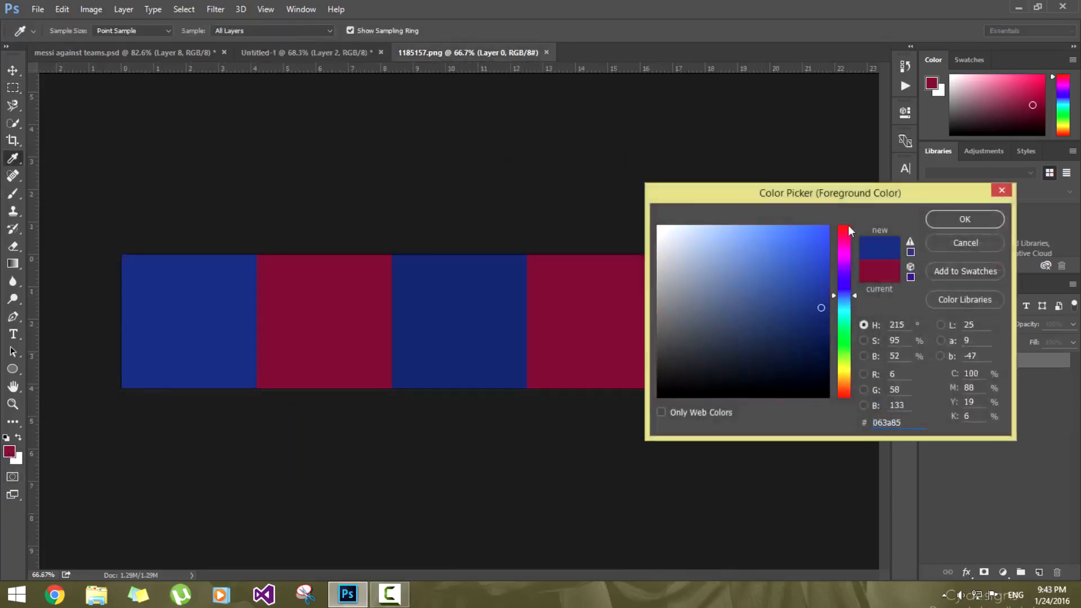
{"action": "left_click", "coordinate": [944, 225]}
Step: Fill the selected right half of Layer 2 in Untitled-1 with the blue foreground colour and deselect it
{"action": "left_click", "coordinate": [124, 52]}
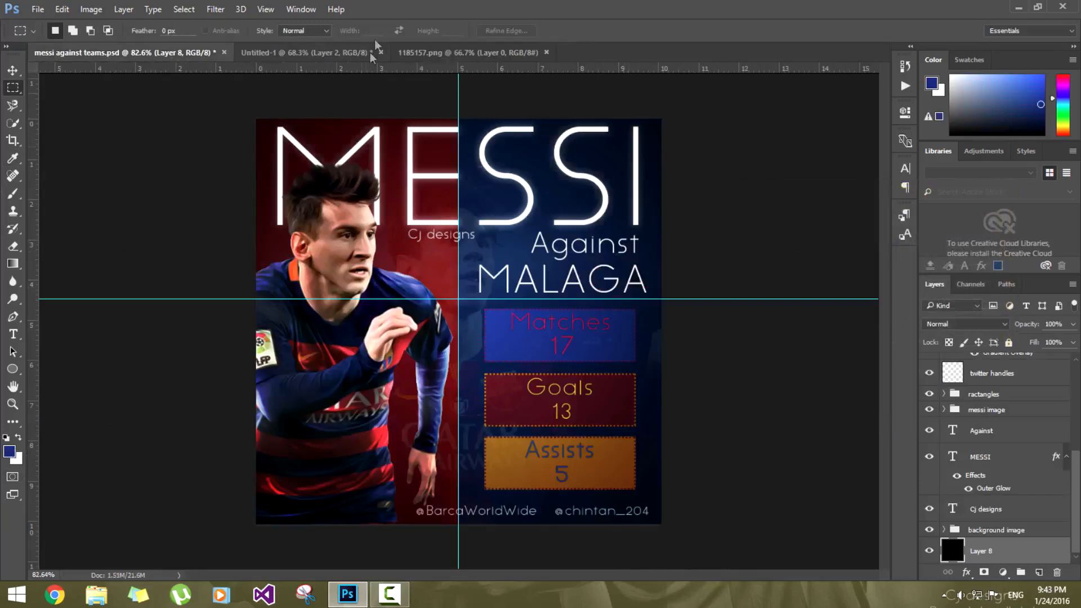
{"action": "left_click", "coordinate": [371, 57]}
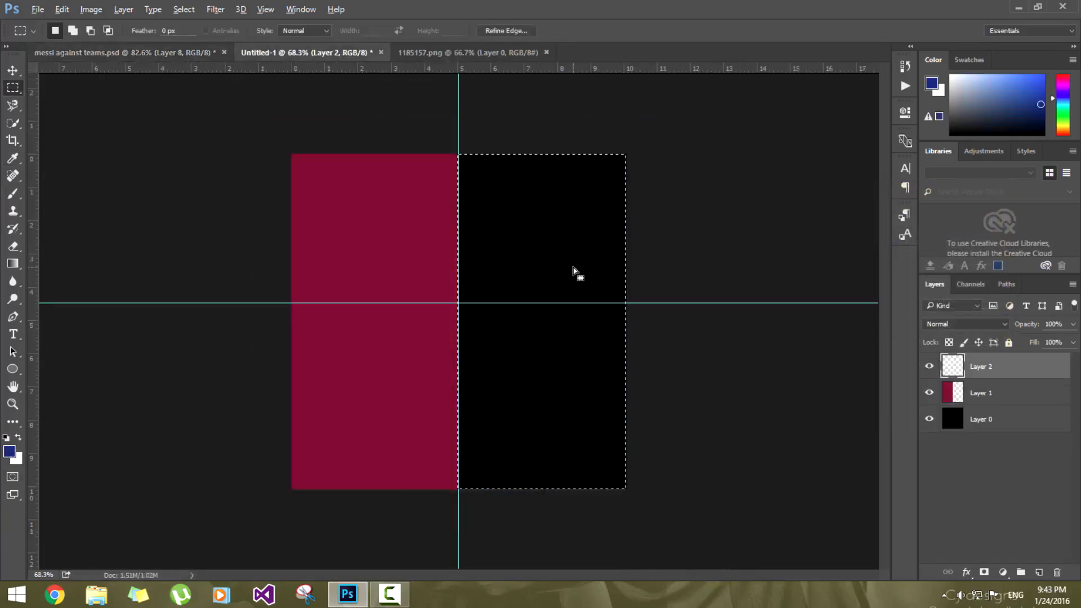
{"action": "key", "text": "alt+BackSpace"}
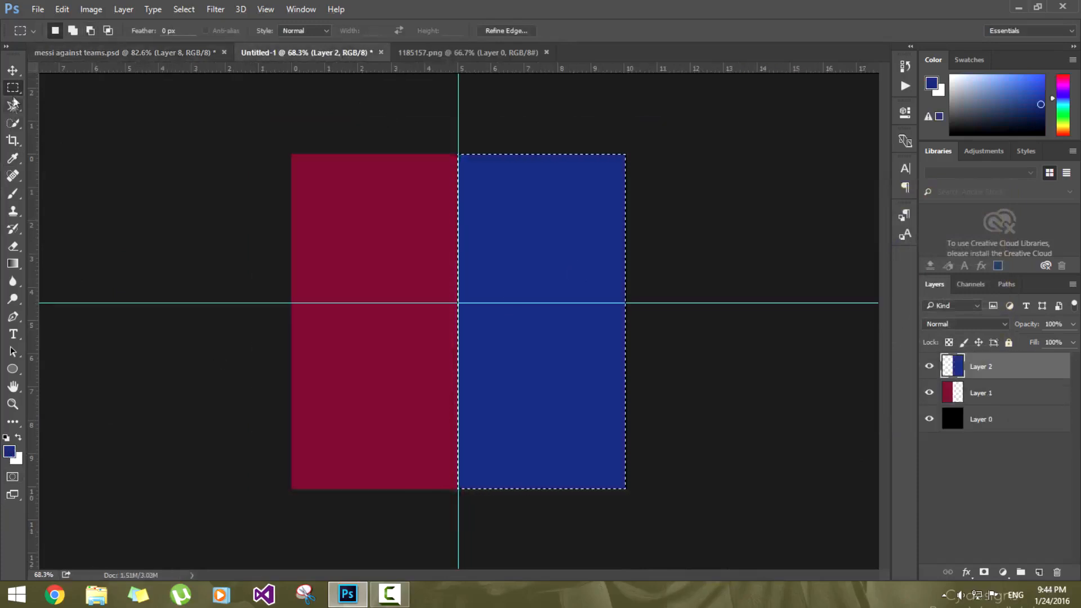
{"action": "left_click", "coordinate": [124, 159]}
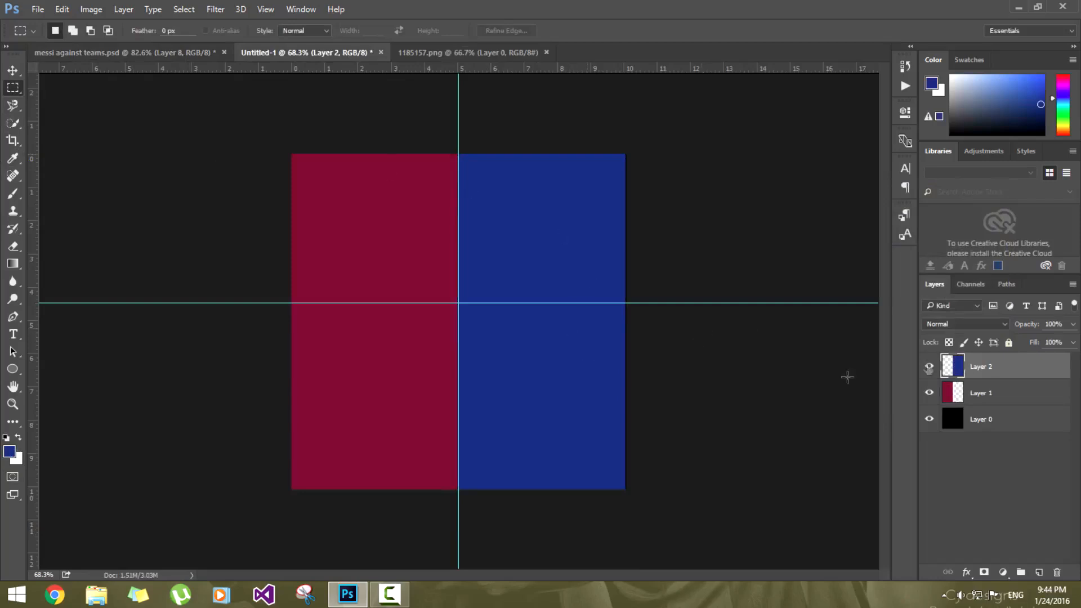
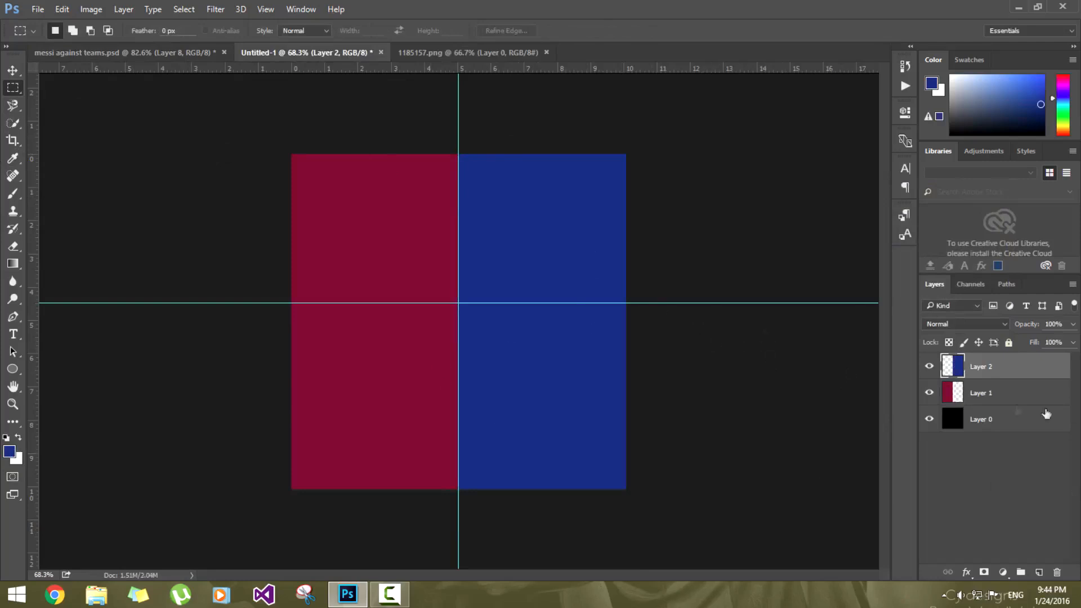
Step: Lower the opacity of Layer 1 and Layer 2 together to 68%
{"action": "left_click", "coordinate": [993, 395], "text": "shift"}
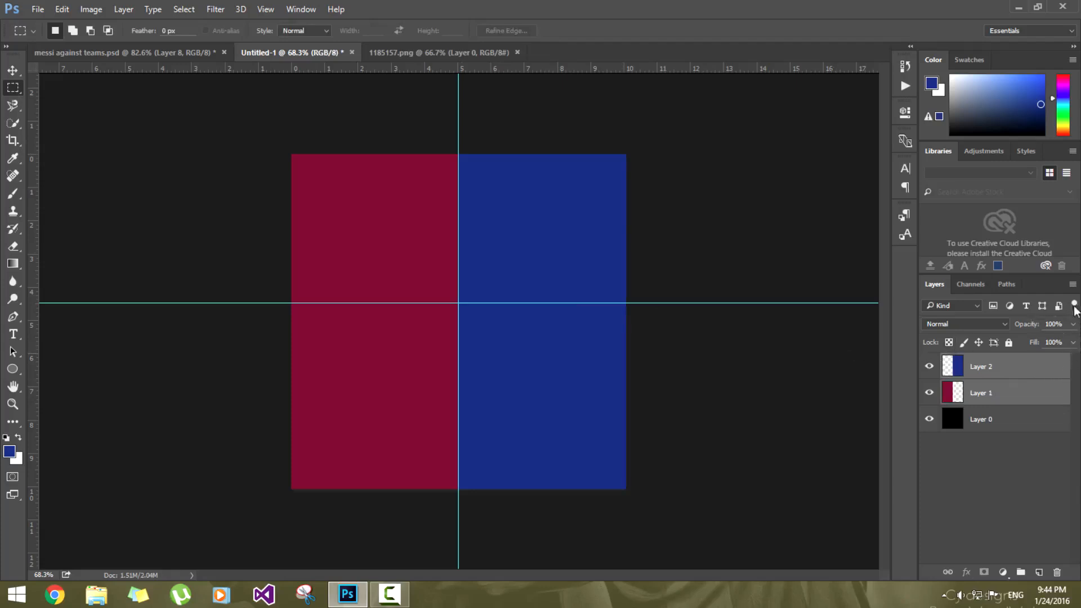
{"action": "left_click", "coordinate": [1073, 324]}
{"action": "left_click_drag", "start_coordinate": [1072, 342], "coordinate": [1061, 345]}
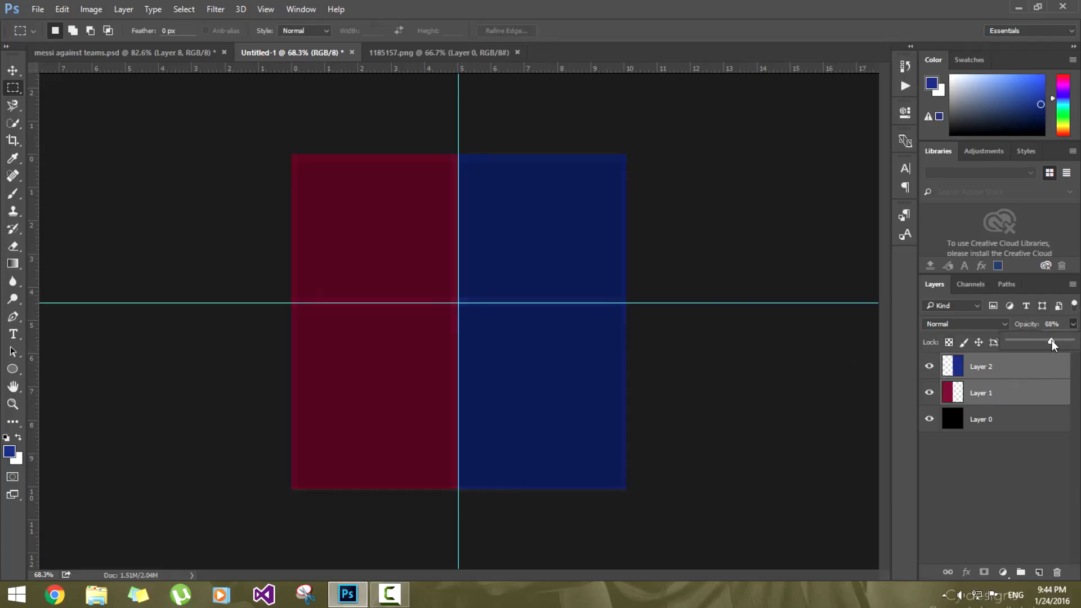
Step: Add a new layer directly above the black Layer 0 and open the 2203152 photo from the projects Messi folder
{"action": "left_click", "coordinate": [985, 420]}
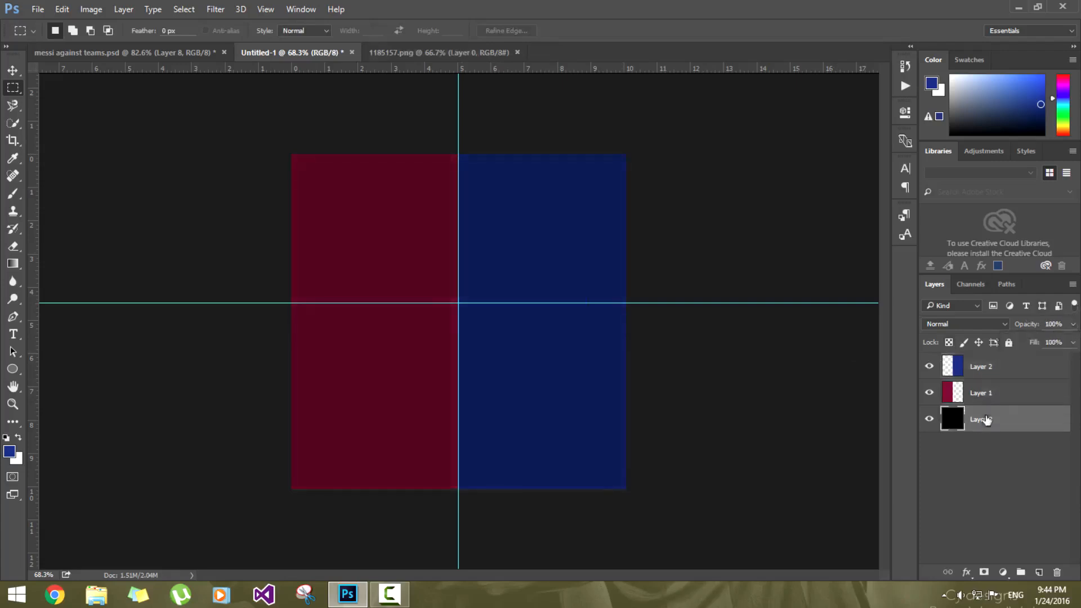
{"action": "left_click", "coordinate": [1039, 572]}
{"action": "left_click", "coordinate": [38, 9]}
{"action": "left_click", "coordinate": [51, 32]}
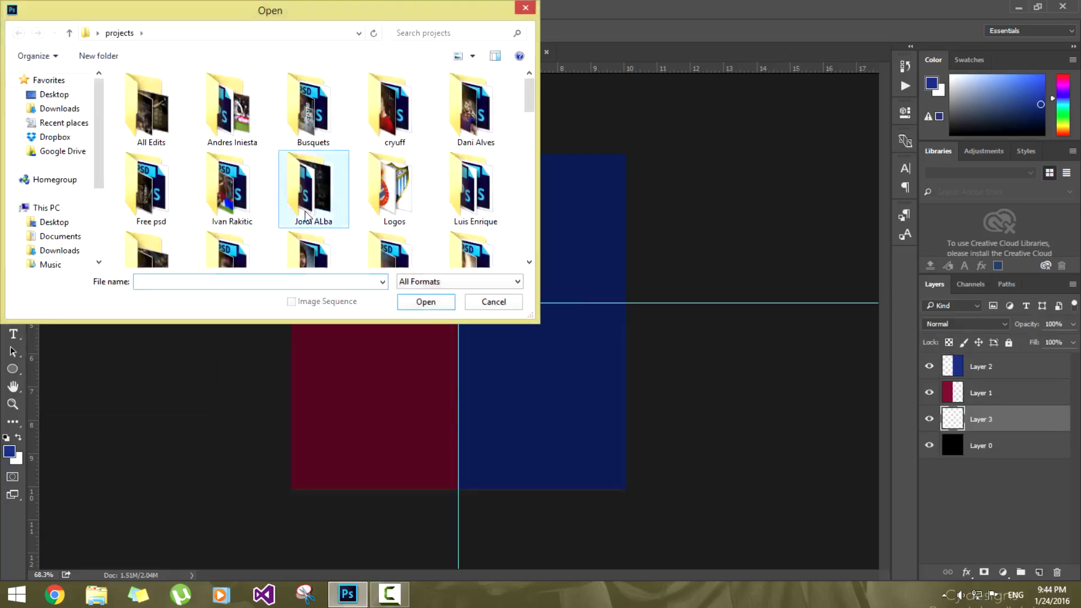
{"action": "scroll", "coordinate": [310, 220], "scroll_direction": "down", "scroll_amount": 3}
{"action": "double_click", "coordinate": [232, 112]}
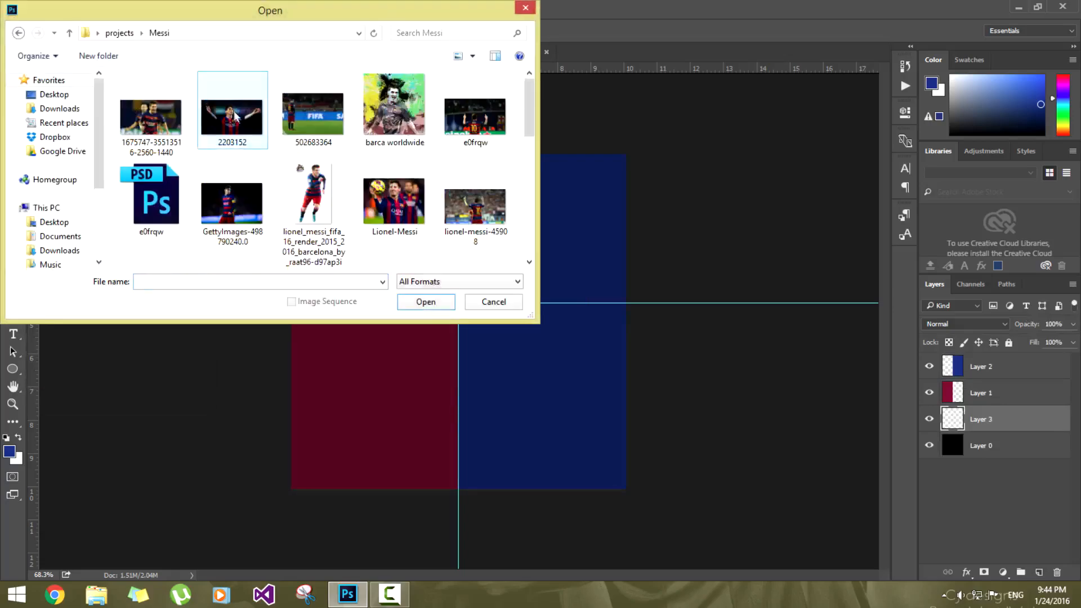
{"action": "double_click", "coordinate": [236, 115]}
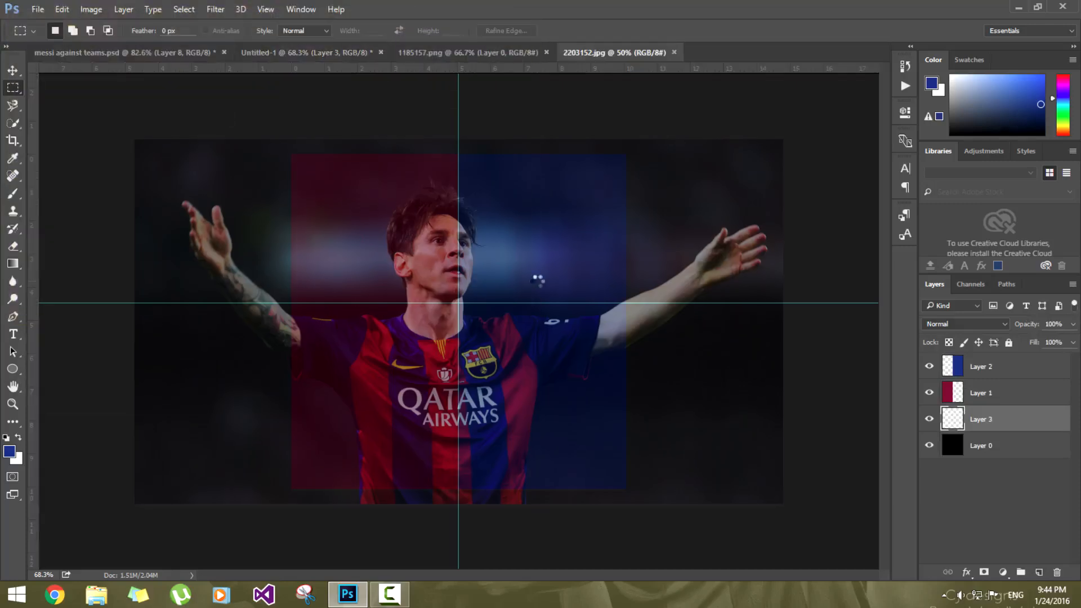
Step: Copy the whole 2203152 photo into Layer 3 of Untitled-1 and move it so Messi is over the canvas
{"action": "key", "text": "ctrl+a"}
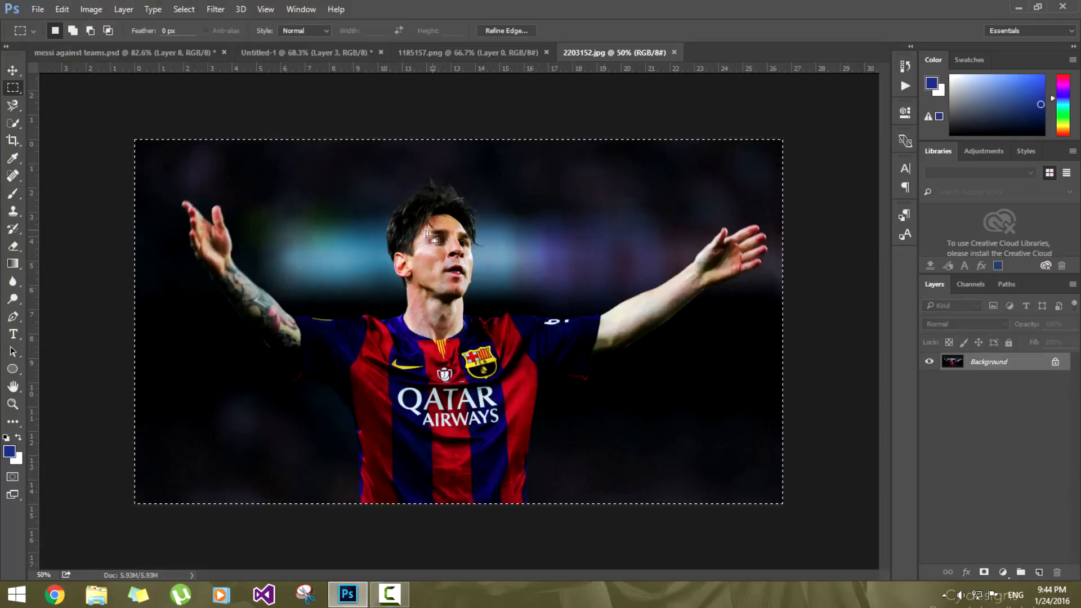
{"action": "left_click_drag", "start_coordinate": [300, 53], "coordinate": [490, 283]}
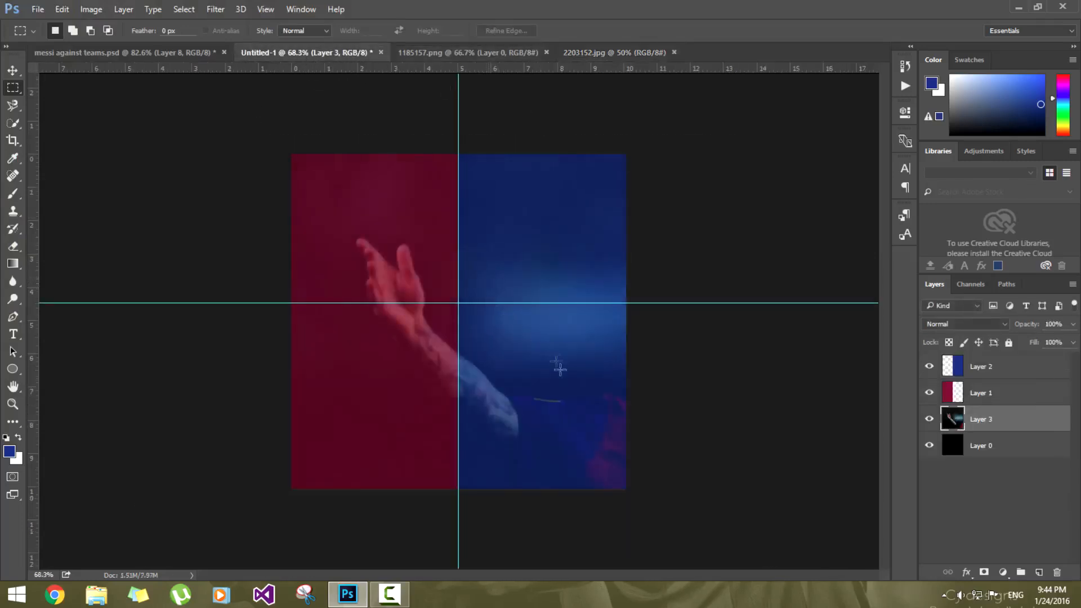
{"action": "left_click", "coordinate": [12, 70]}
{"action": "left_click_drag", "start_coordinate": [570, 441], "coordinate": [241, 285]}
Step: Resize the Layer 3 photo so it covers the canvas and centre Messi on the vertical guide
{"action": "key", "text": "ctrl+t"}
{"action": "scroll", "coordinate": [456, 299], "scroll_direction": "down", "scroll_amount": 3}
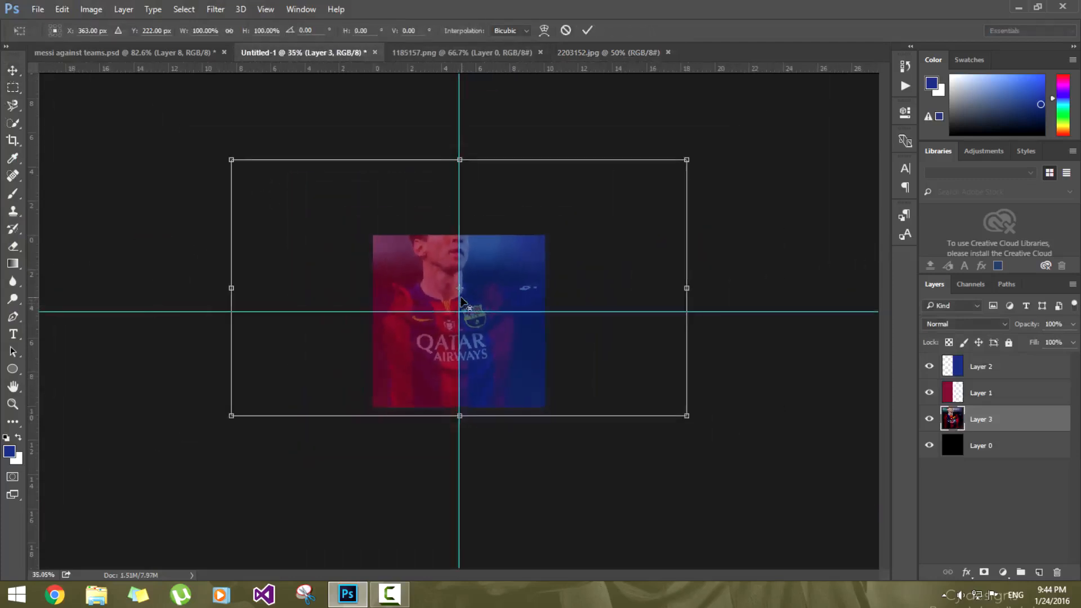
{"action": "left_click_drag", "start_coordinate": [231, 160], "coordinate": [361, 283]}
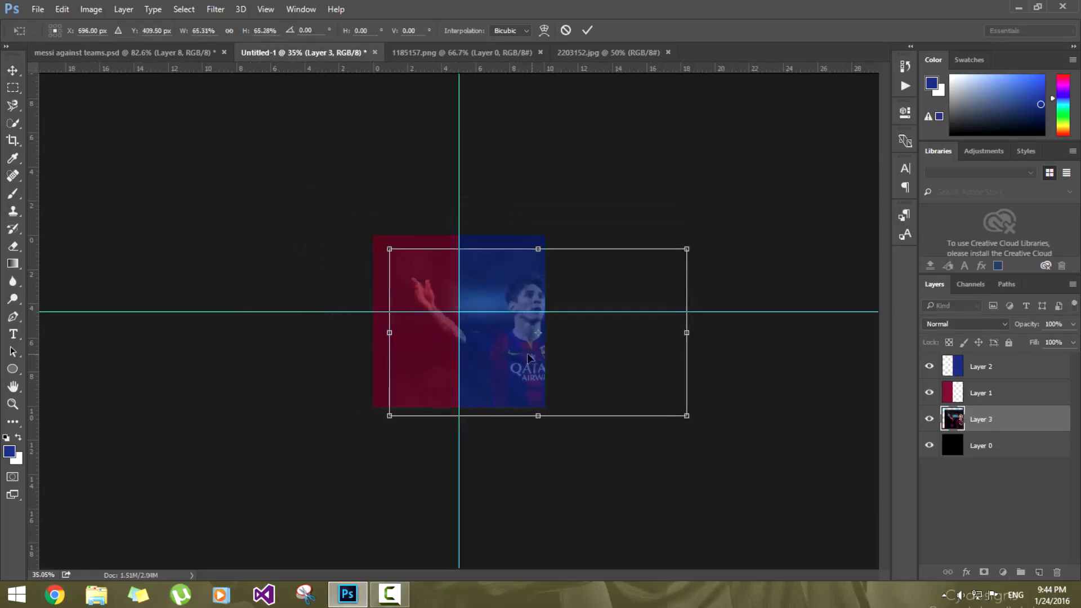
{"action": "left_click_drag", "start_coordinate": [527, 353], "coordinate": [472, 347]}
{"action": "left_click_drag", "start_coordinate": [472, 344], "coordinate": [457, 343]}
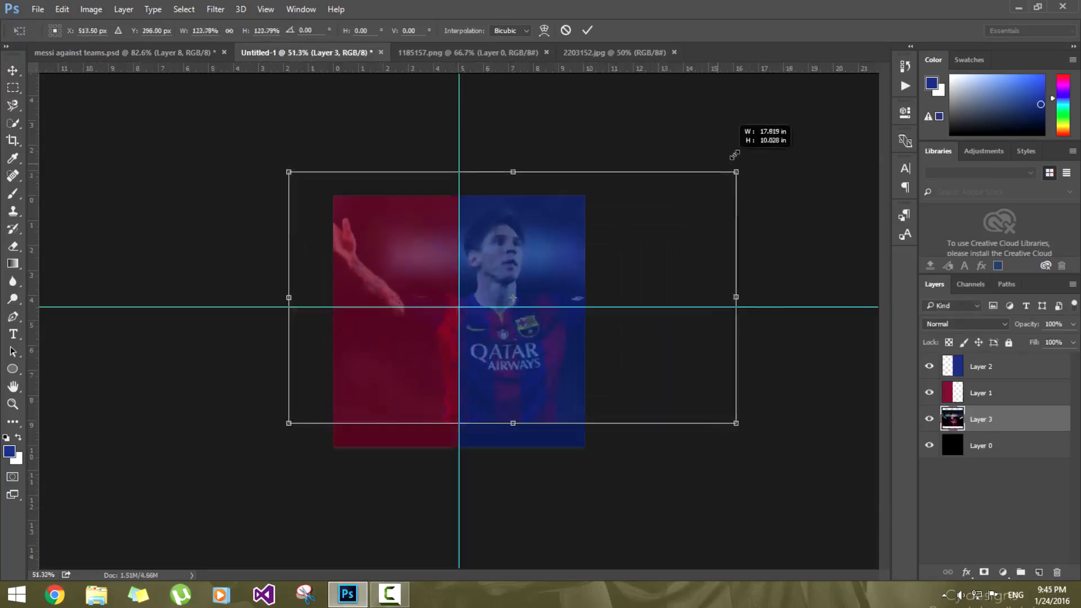
{"action": "left_click_drag", "start_coordinate": [734, 157], "coordinate": [751, 147]}
{"action": "left_click_drag", "start_coordinate": [690, 242], "coordinate": [642, 278]}
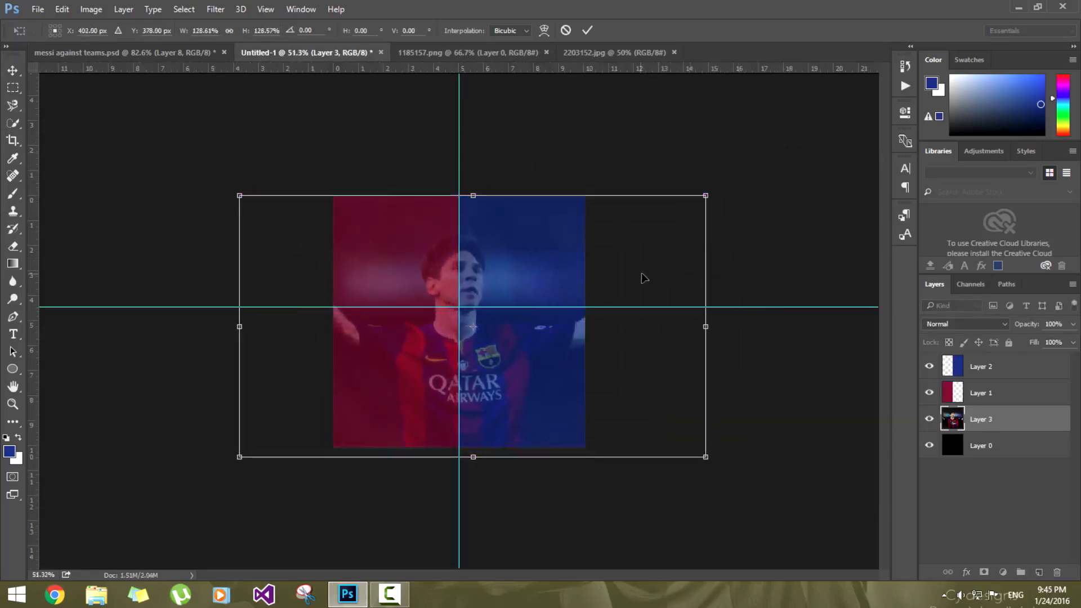
{"action": "key", "text": "Return"}
{"action": "left_click_drag", "start_coordinate": [551, 276], "coordinate": [545, 274]}
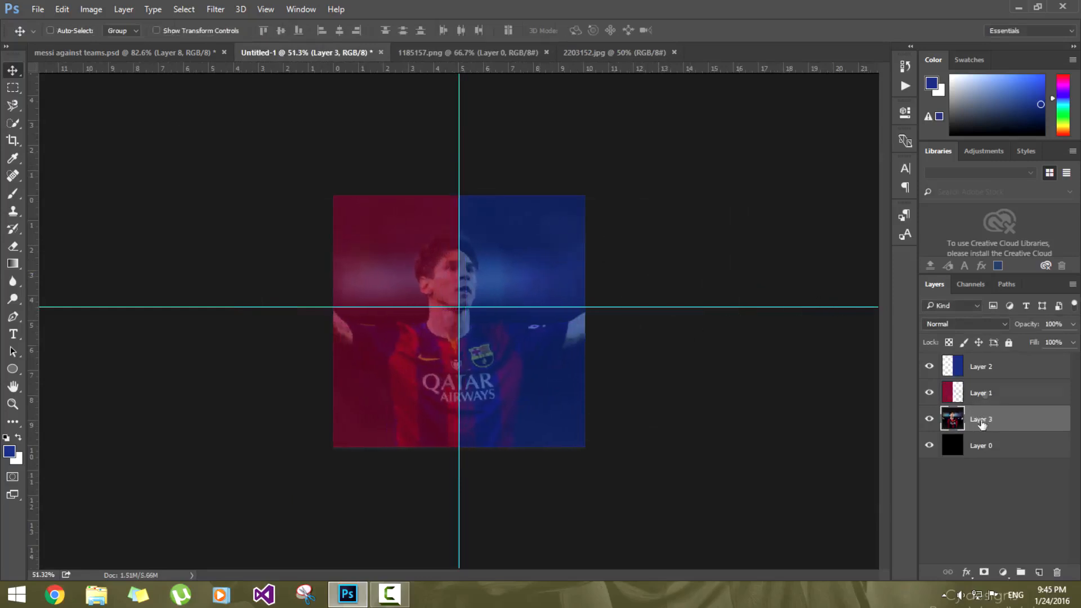
Step: Set the Layer 3 photo's opacity to 36% and add a new empty layer above Layer 2
{"action": "left_click", "coordinate": [1074, 324]}
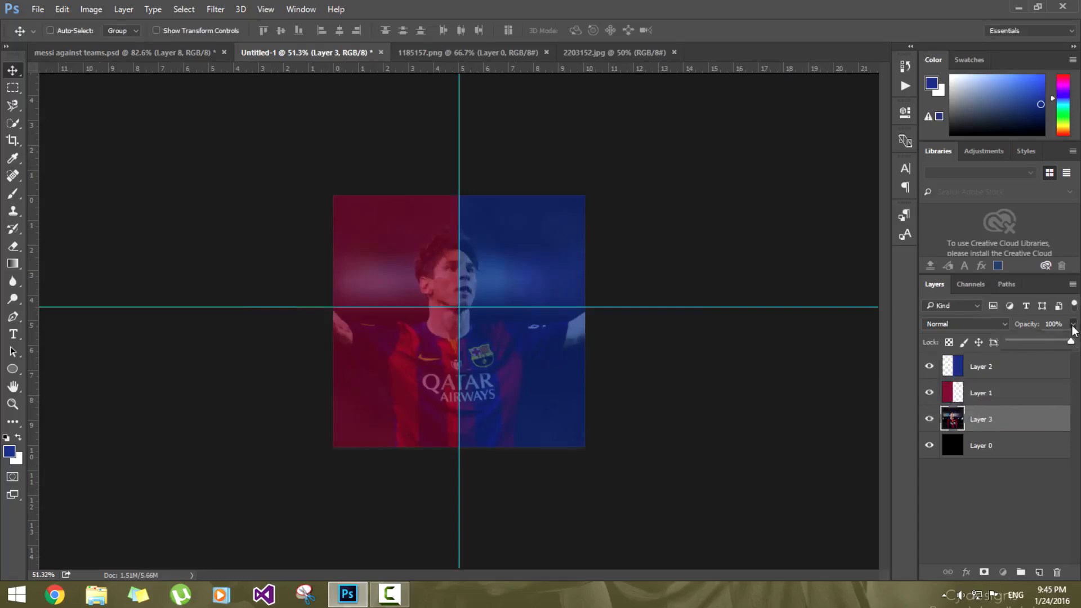
{"action": "left_click_drag", "start_coordinate": [1034, 342], "coordinate": [1031, 340]}
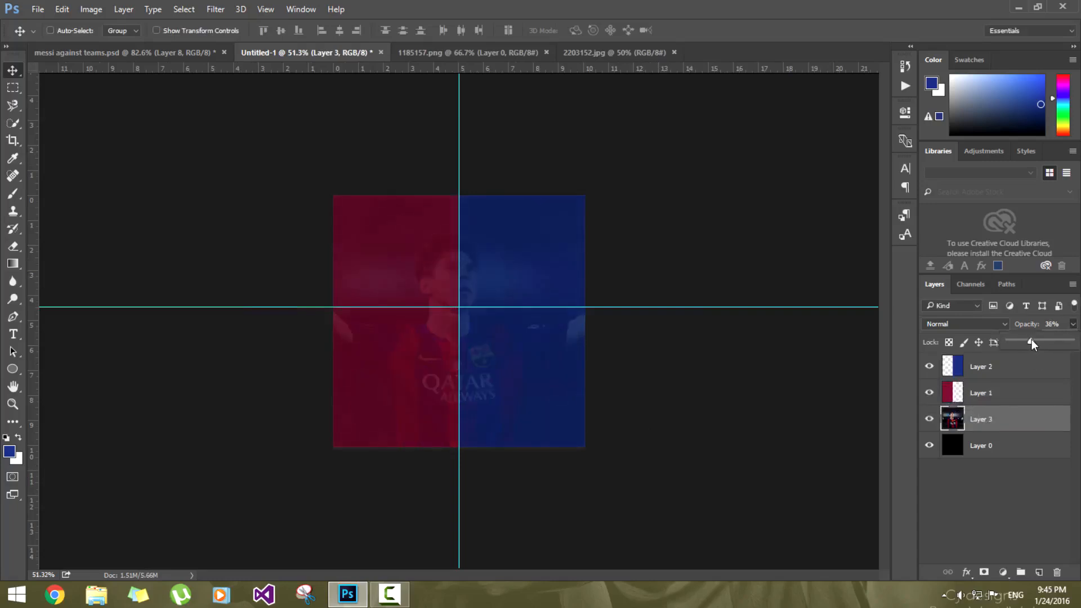
{"action": "left_click", "coordinate": [990, 369]}
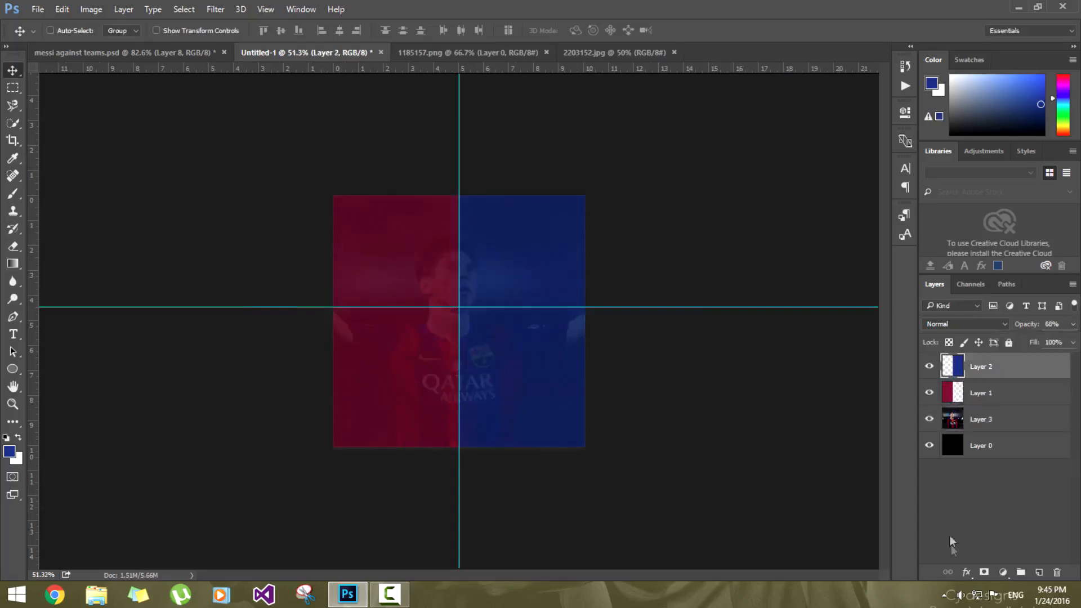
{"action": "left_click", "coordinate": [1040, 574]}
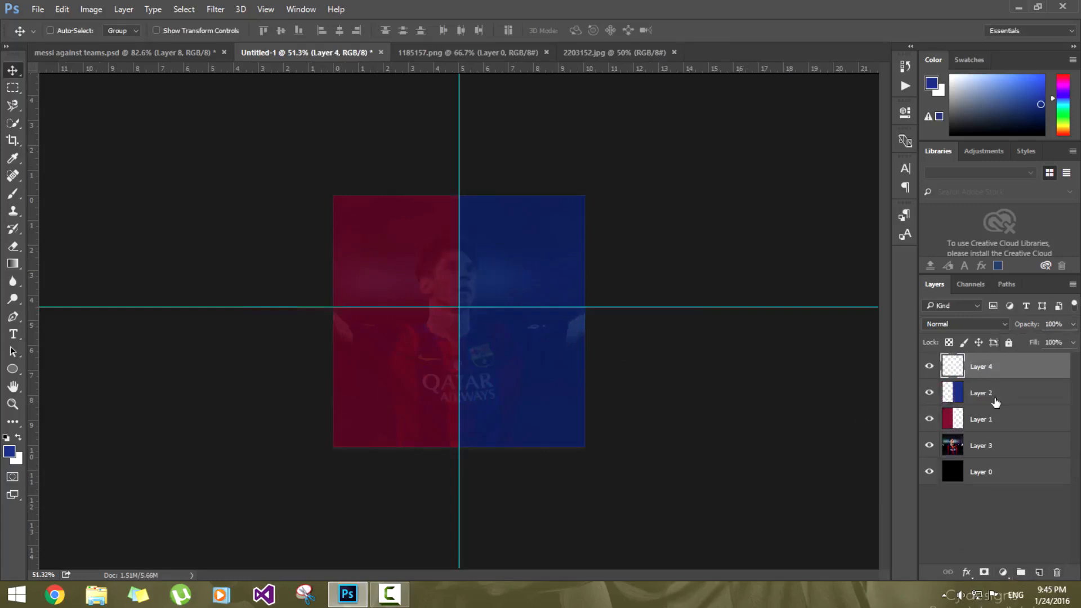
Step: Group Layer 2, Layer 1, Layer 3 and Layer 0 and name the group image
{"action": "left_click", "coordinate": [981, 476], "text": "shift"}
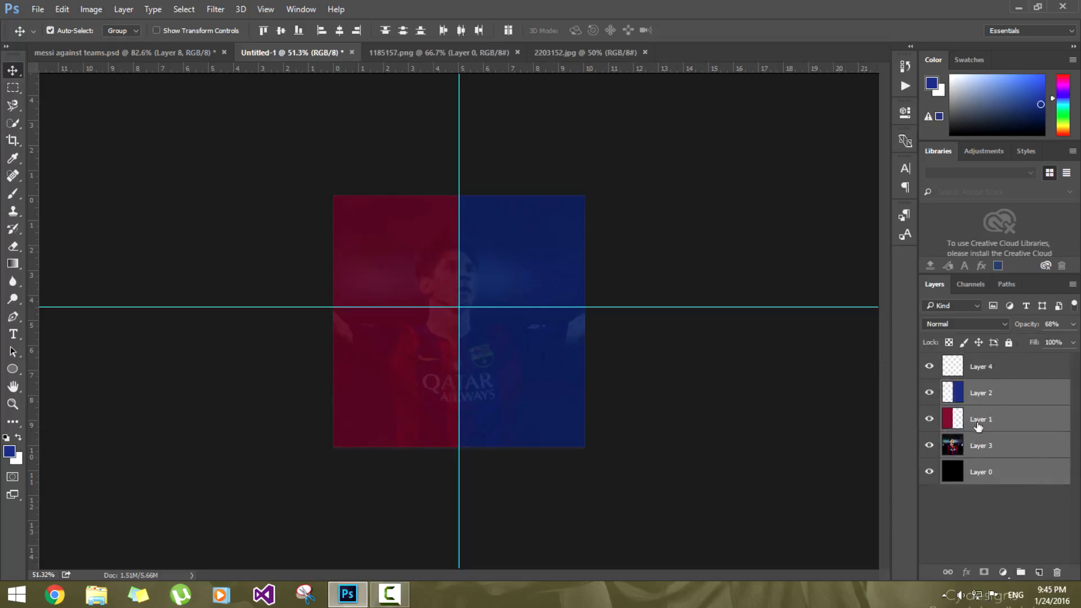
{"action": "key", "text": "ctrl+g"}
{"action": "double_click", "coordinate": [980, 388]}
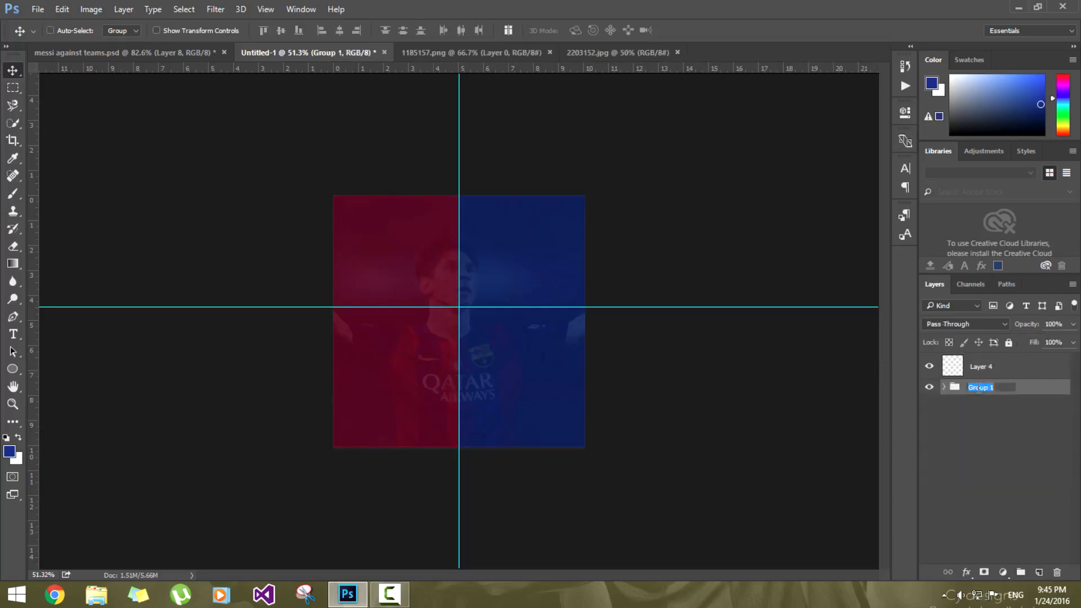
{"action": "key", "text": "BackSpace"}
{"action": "type", "text": "image"}
{"action": "key", "text": "Return"}
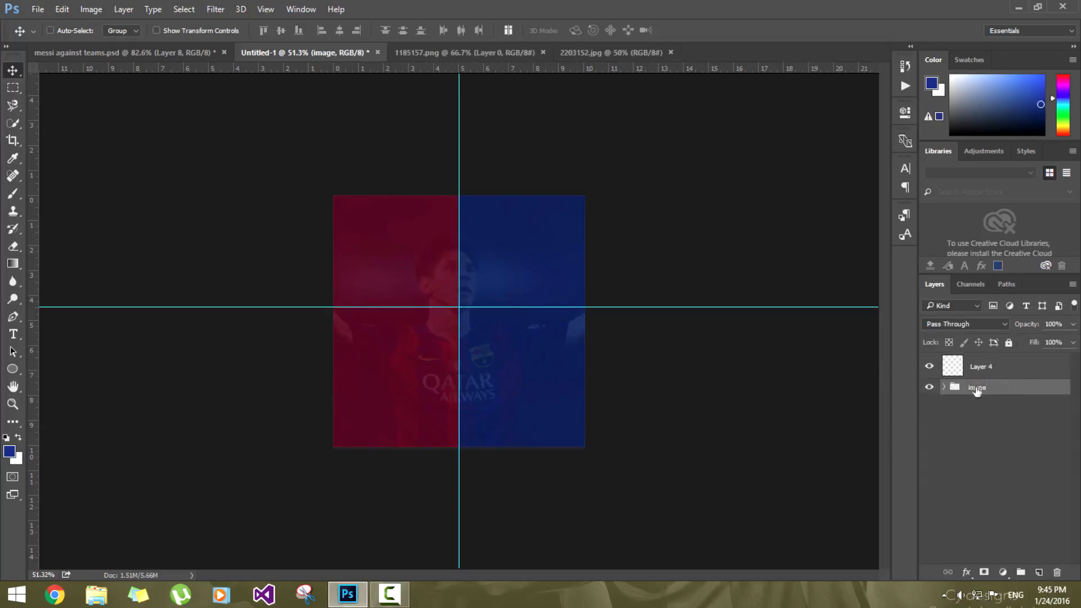
Step: Open the lionel_messi_fifa_16_render_2015_2016 image from the Messi folder and copy it into Layer 4 of Untitled-1
{"action": "left_click", "coordinate": [978, 376]}
{"action": "left_click", "coordinate": [38, 9]}
{"action": "left_click", "coordinate": [37, 37]}
{"action": "left_click", "coordinate": [314, 211]}
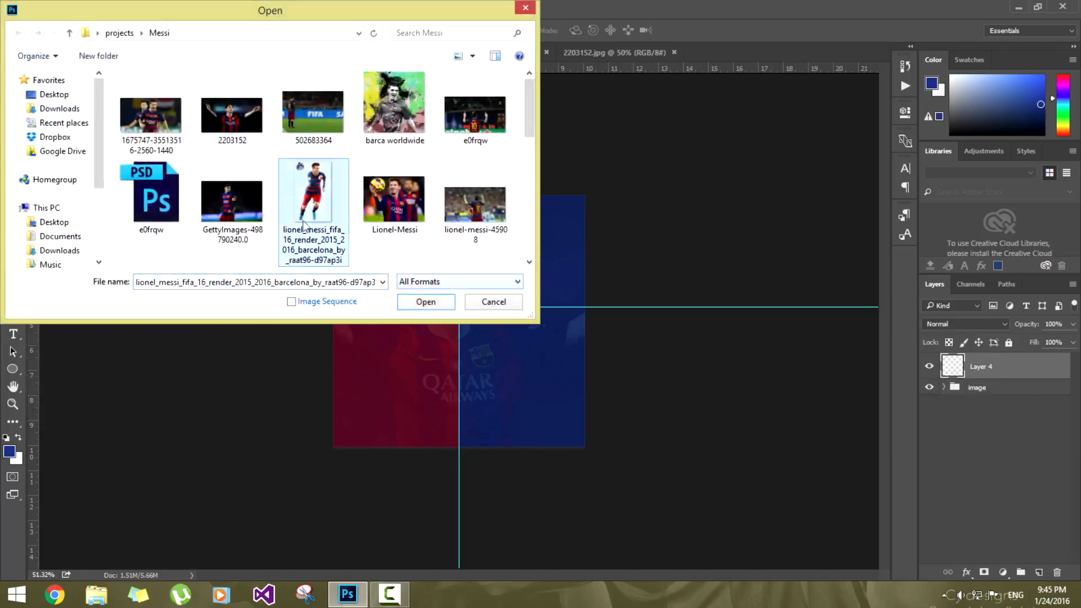
{"action": "left_click", "coordinate": [426, 302]}
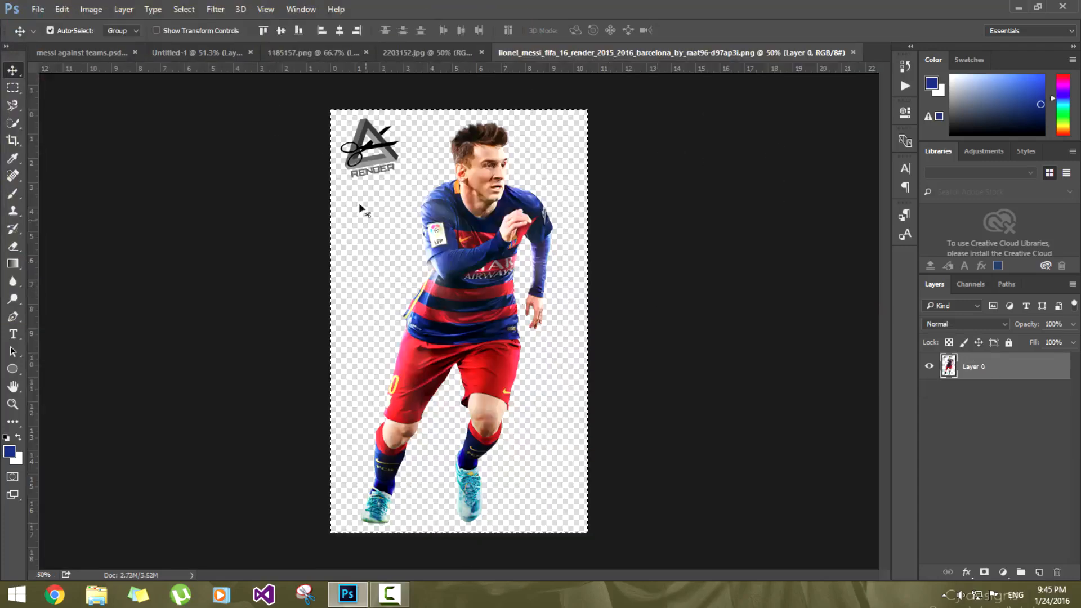
{"action": "left_click", "coordinate": [313, 51]}
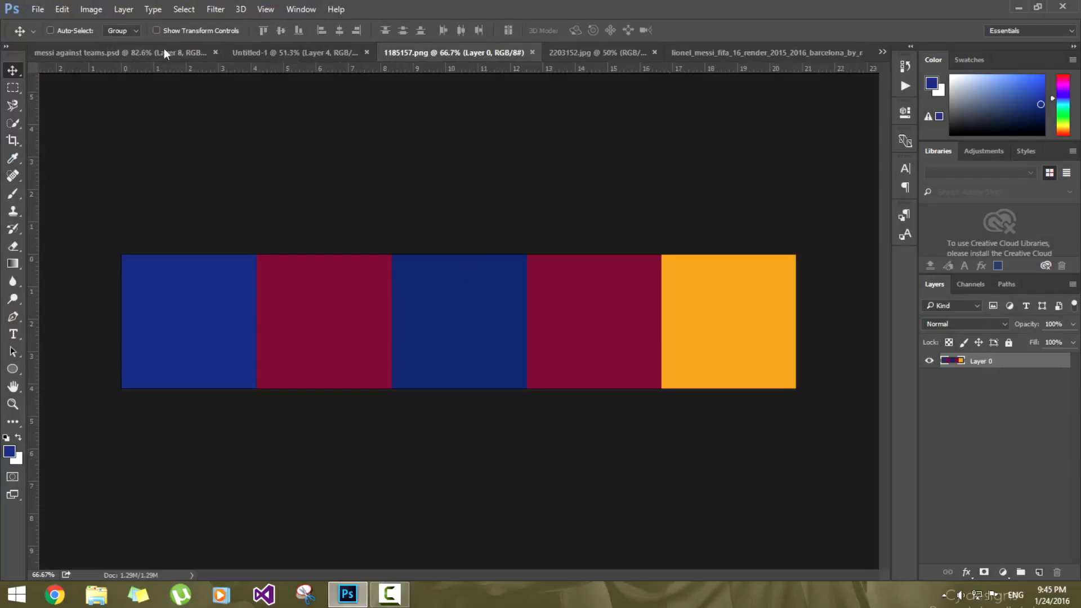
{"action": "left_click", "coordinate": [241, 52]}
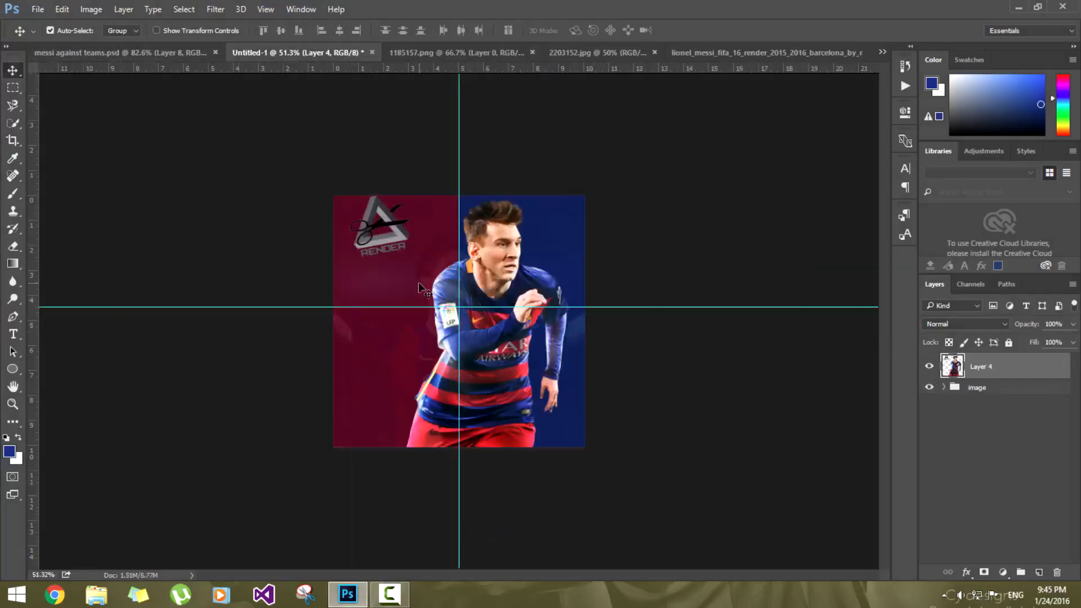
Step: Enlarge the Messi render on Layer 4 to about 119% and position it over the maroon left half
{"action": "key", "text": "ctrl+t"}
{"action": "left_click_drag", "start_coordinate": [568, 196], "coordinate": [635, 145]}
{"action": "left_click_drag", "start_coordinate": [516, 239], "coordinate": [384, 337]}
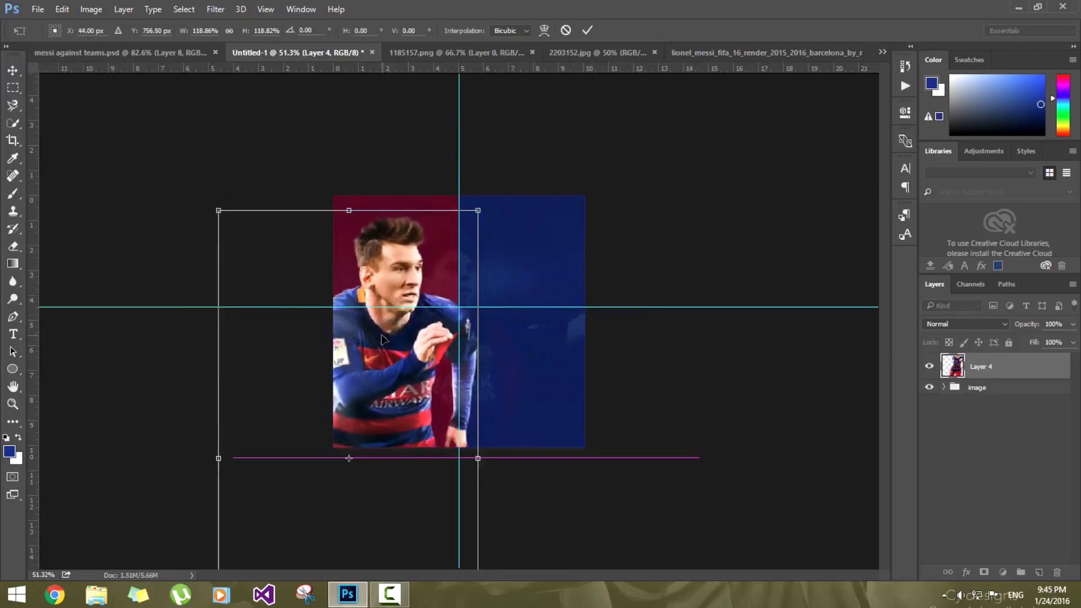
{"action": "mouse_move", "coordinate": [448, 255]}
{"action": "left_mouse_down"}
{"action": "mouse_move", "coordinate": [451, 283]}
{"action": "mouse_move", "coordinate": [452, 260]}
{"action": "left_mouse_up"}
{"action": "key", "text": "Return"}
{"action": "mouse_move", "coordinate": [420, 294]}
{"action": "left_mouse_down"}
{"action": "mouse_move", "coordinate": [427, 269]}
{"action": "mouse_move", "coordinate": [418, 284]}
{"action": "left_mouse_up"}
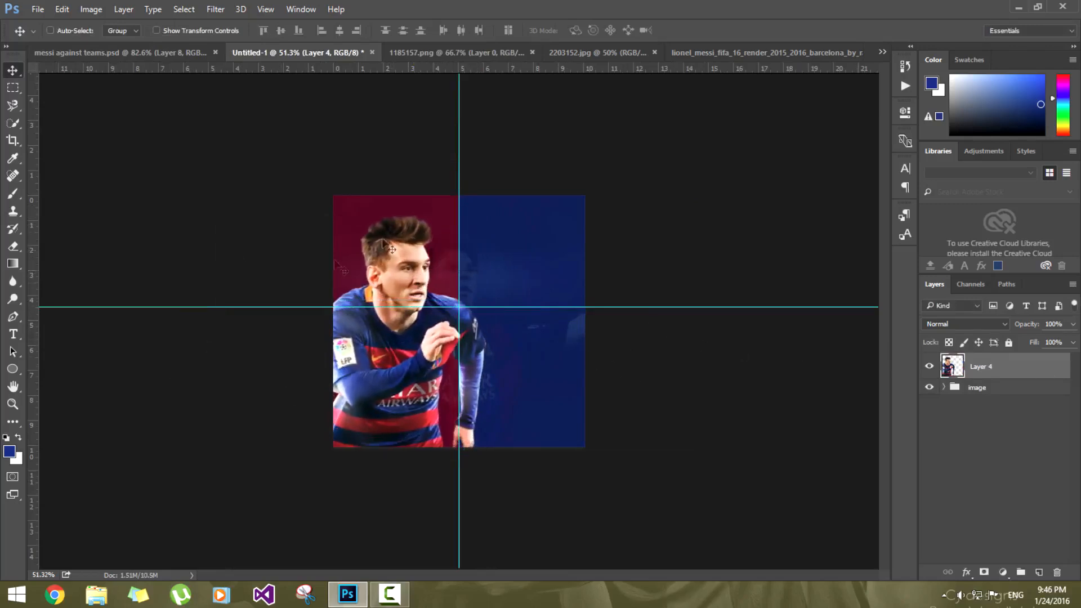
Step: Adjust the Messi render on Layer 4 to a brightness of -38 and a contrast of about 32
{"action": "left_click", "coordinate": [91, 9]}
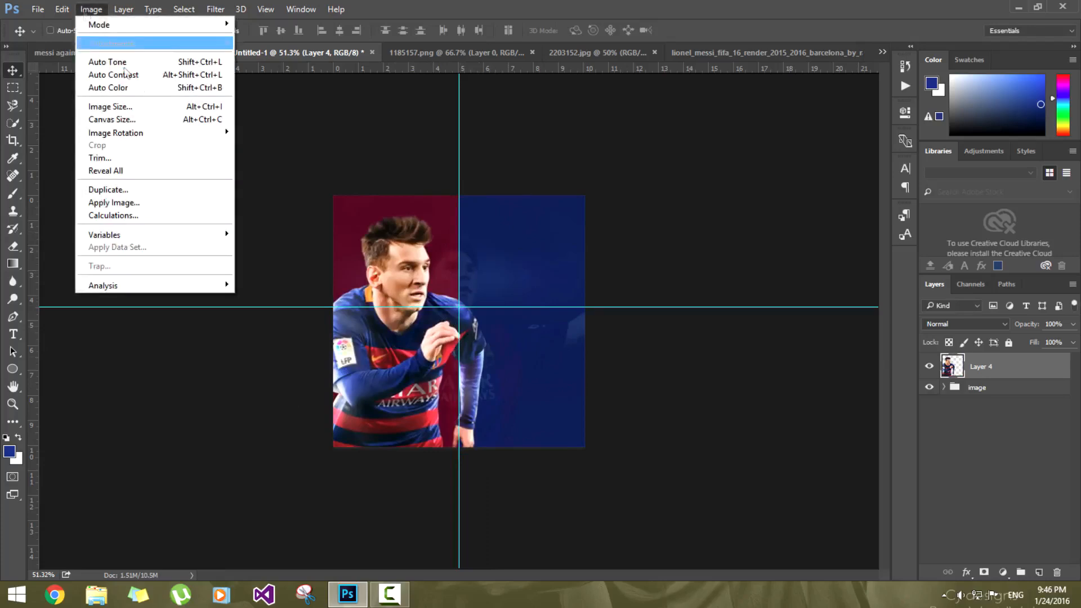
{"action": "mouse_move", "coordinate": [214, 49]}
{"action": "left_click", "coordinate": [282, 43]}
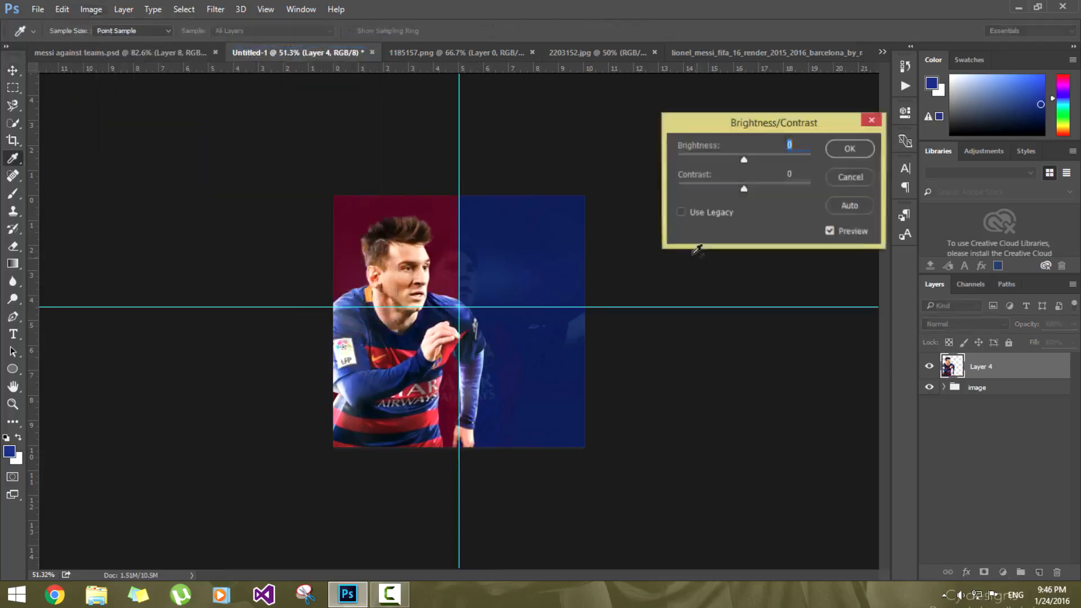
{"action": "left_click_drag", "start_coordinate": [742, 159], "coordinate": [768, 196]}
{"action": "left_click_drag", "start_coordinate": [730, 160], "coordinate": [727, 161]}
{"action": "left_click_drag", "start_coordinate": [767, 190], "coordinate": [770, 189]}
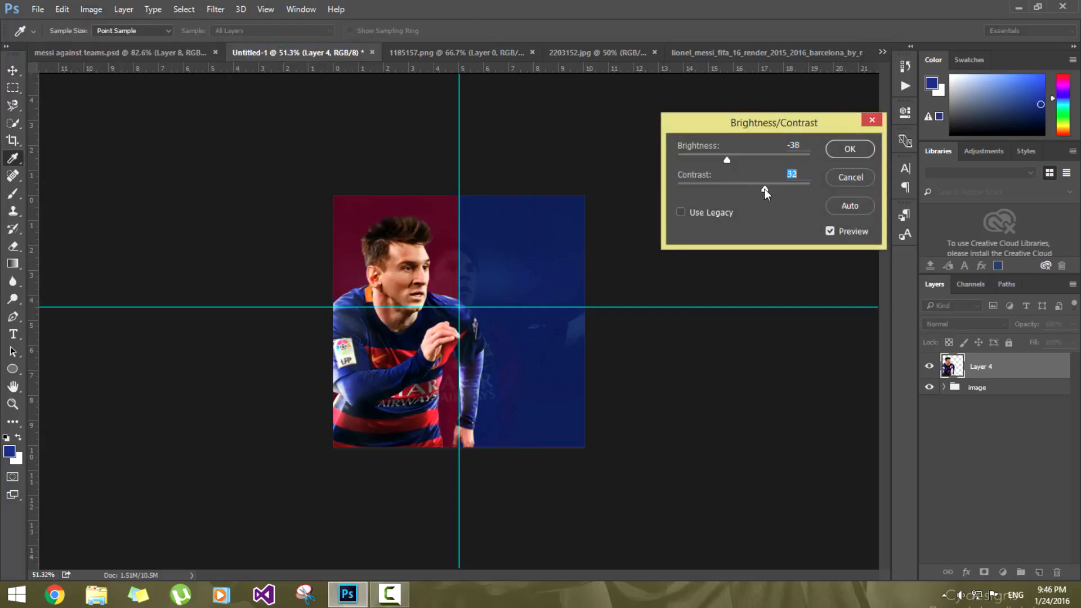
{"action": "left_click", "coordinate": [848, 156]}
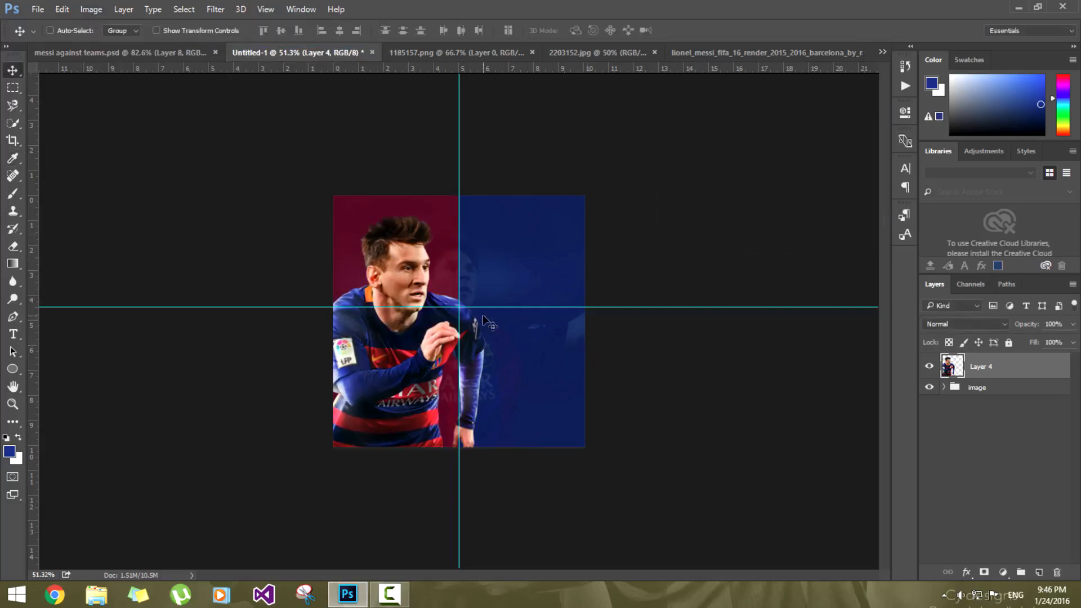
Step: Shift the Messi render on Layer 4 slightly downward so it sits against the canvas's lower edge
{"action": "key", "text": "ctrl+t"}
{"action": "left_click_drag", "start_coordinate": [447, 319], "coordinate": [444, 328]}
{"action": "scroll", "coordinate": [515, 346], "scroll_direction": "up", "scroll_amount": 4}
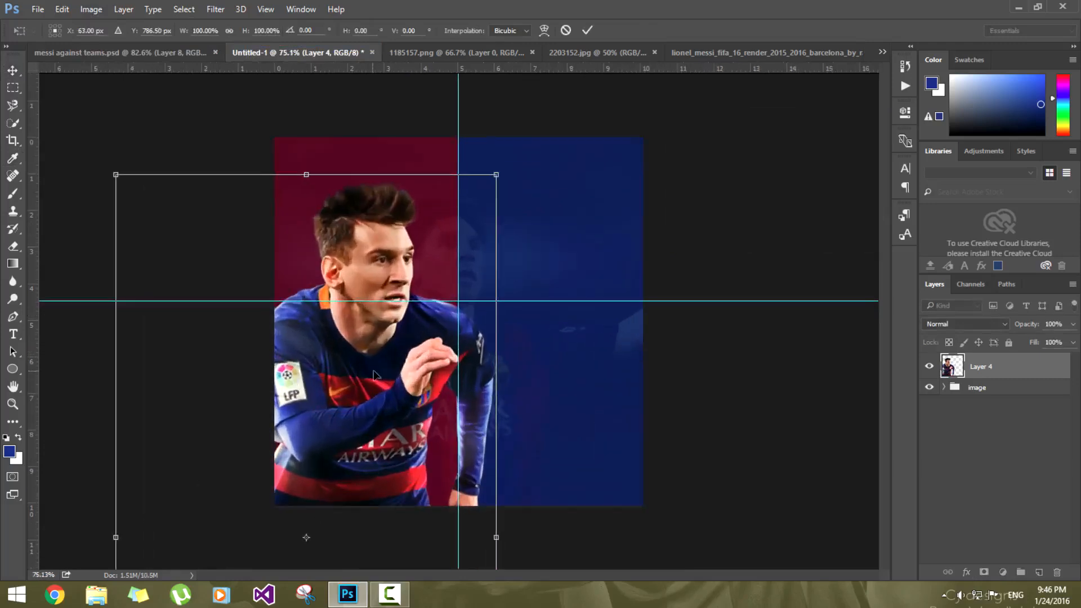
{"action": "left_click_drag", "start_coordinate": [373, 374], "coordinate": [372, 376]}
{"action": "key", "text": "Return"}
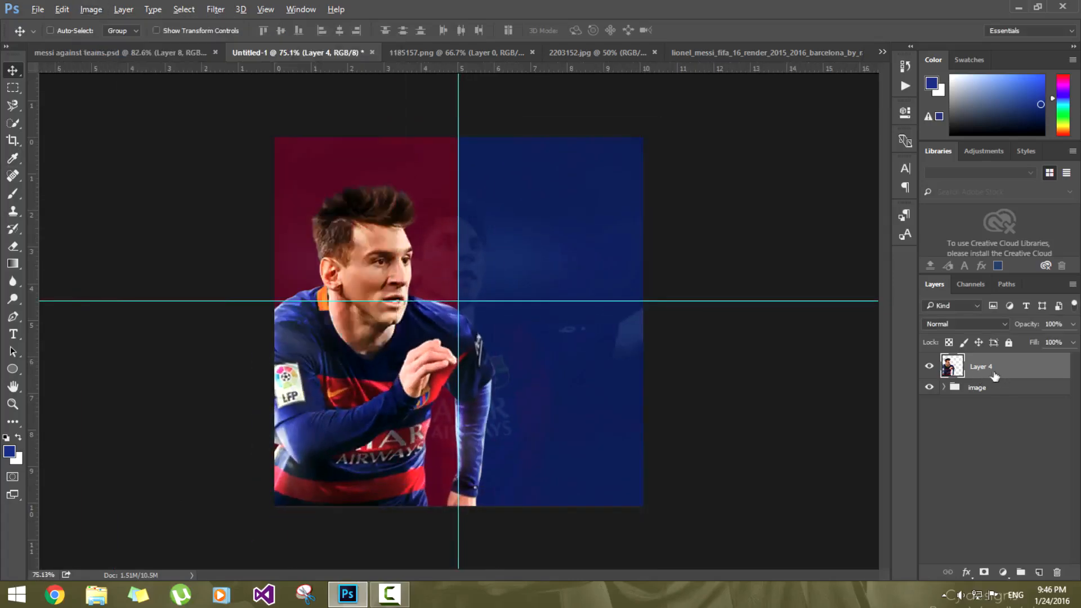
Step: Duplicate Layer 4 twice, hide the original Layer 4 and make Layer 4 copy 2 the active layer
{"action": "key", "text": "ctrl+j"}
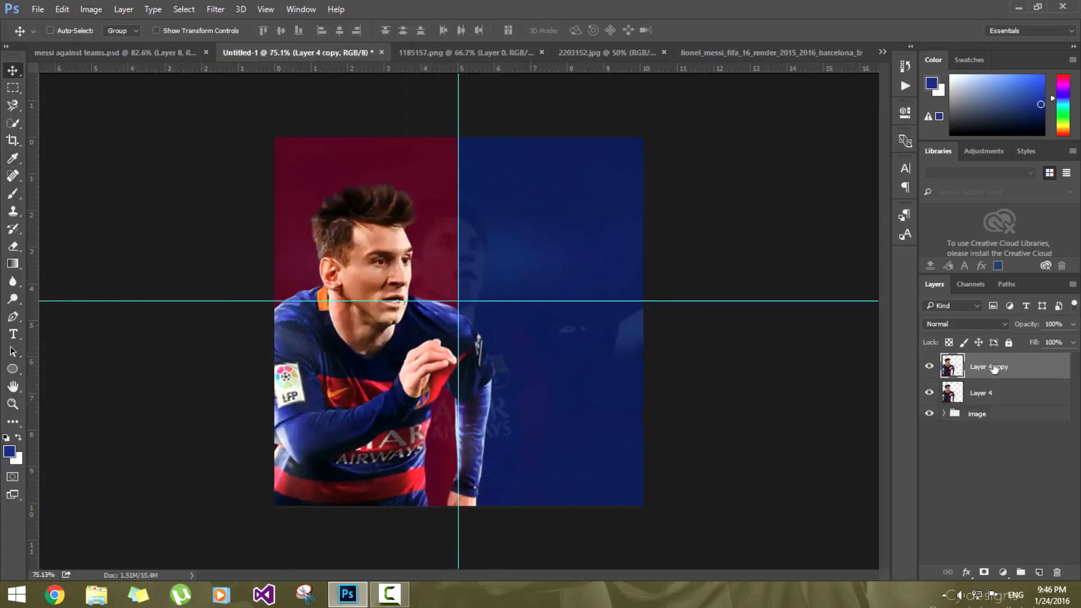
{"action": "key", "text": "ctrl+j"}
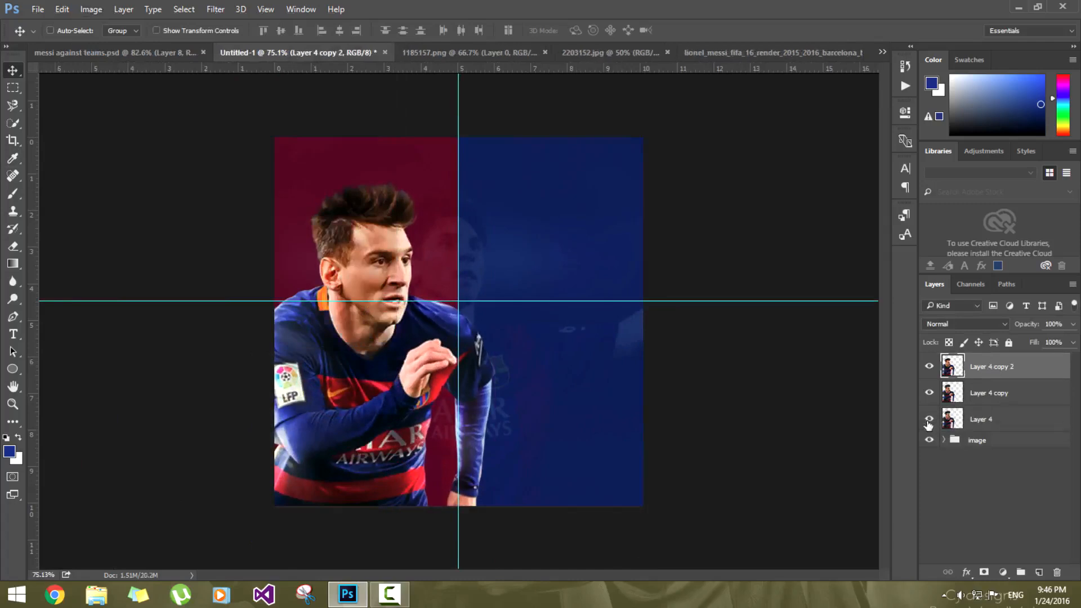
{"action": "left_click", "coordinate": [957, 401]}
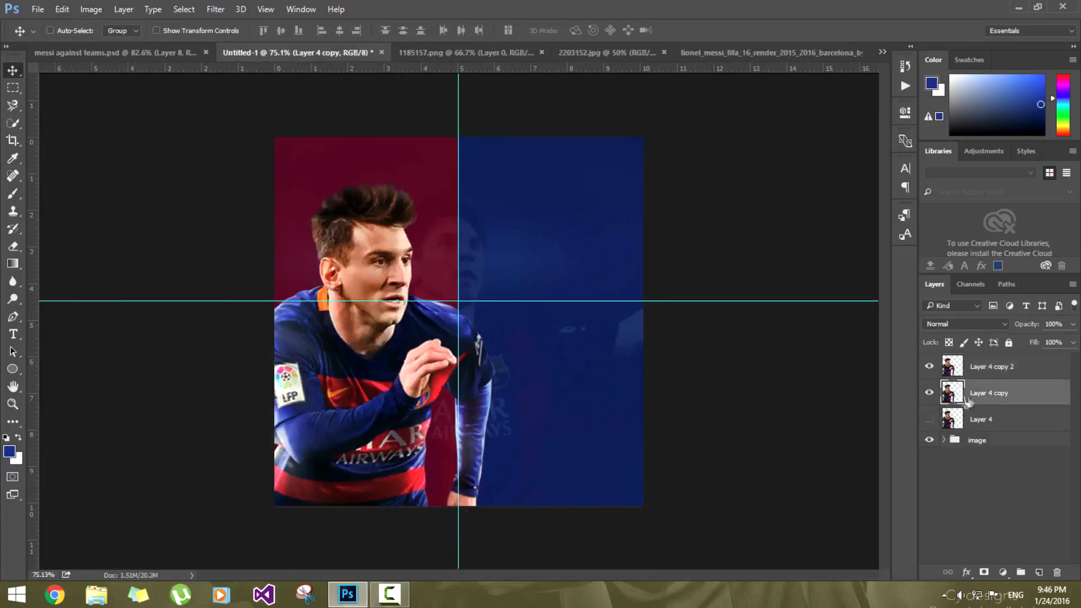
{"action": "left_click", "coordinate": [969, 367]}
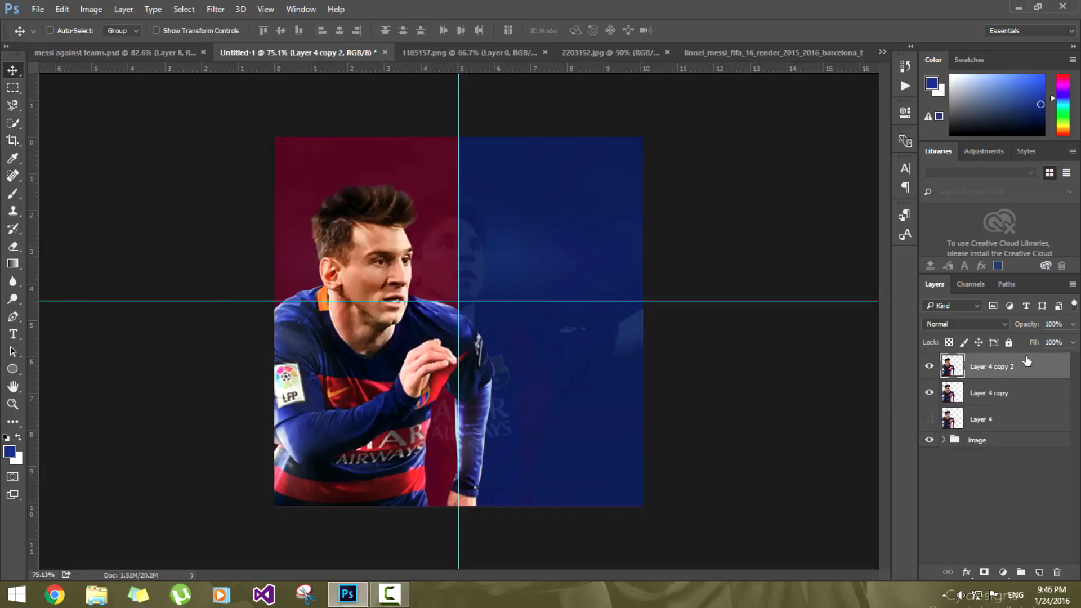
Step: Apply the Oil Paint filter to Layer 4 copy 2 with Stylization 4.7 and a low Cleanliness
{"action": "left_click", "coordinate": [216, 9]}
{"action": "mouse_move", "coordinate": [317, 235]}
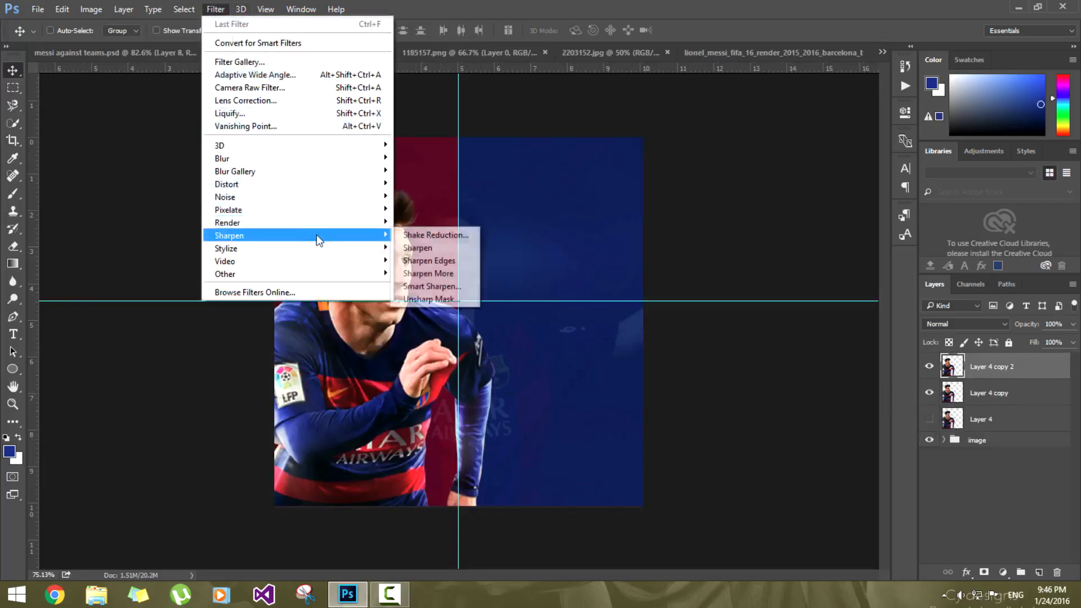
{"action": "left_click", "coordinate": [427, 297]}
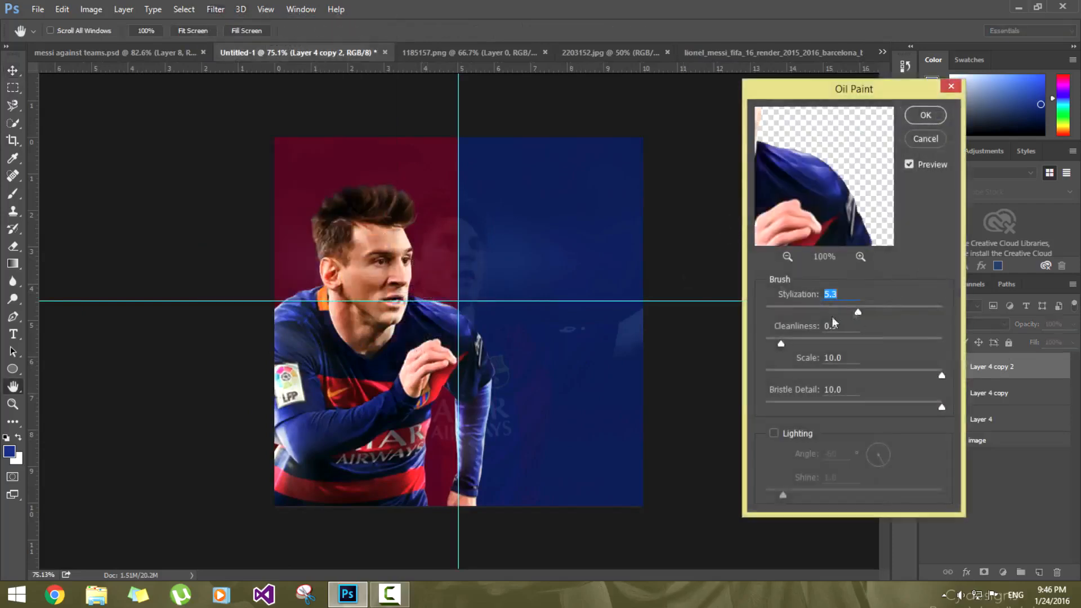
{"action": "left_click_drag", "start_coordinate": [856, 309], "coordinate": [848, 313]}
{"action": "left_click_drag", "start_coordinate": [783, 344], "coordinate": [804, 344]}
{"action": "left_click_drag", "start_coordinate": [798, 344], "coordinate": [793, 346]}
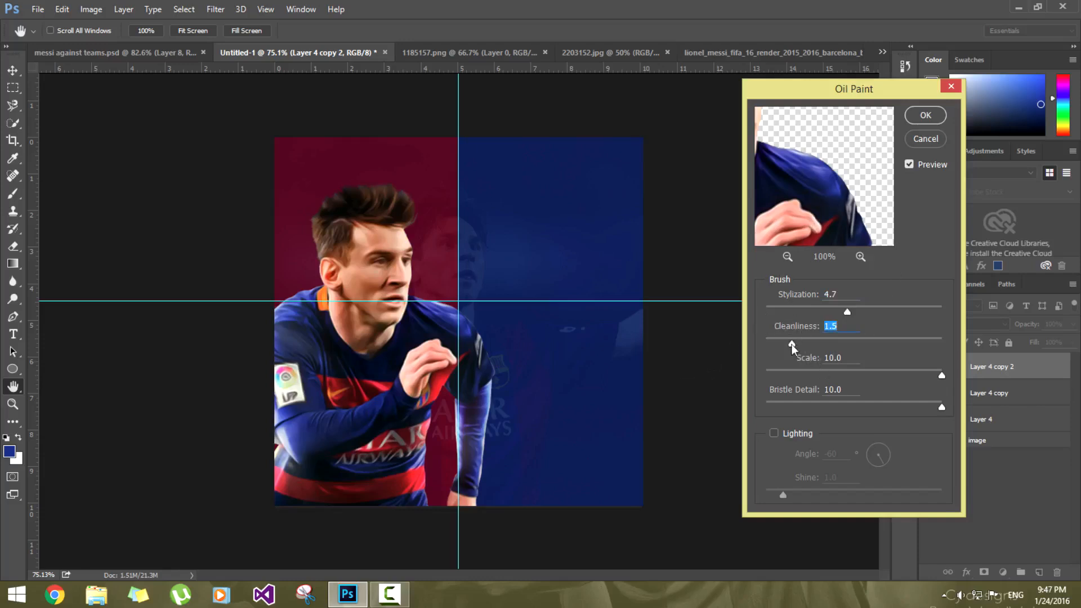
{"action": "left_click_drag", "start_coordinate": [789, 345], "coordinate": [786, 346]}
{"action": "left_click", "coordinate": [924, 117]}
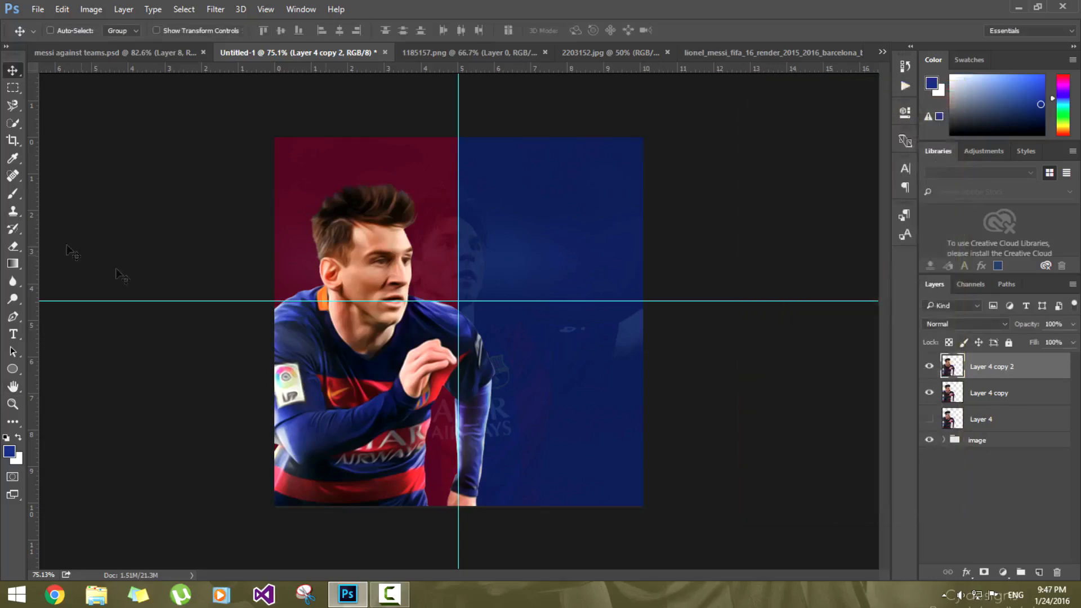
Step: Add a layer mask to Layer 4 copy 2 and set up a black size-15 brush at 43% opacity
{"action": "left_click", "coordinate": [985, 572]}
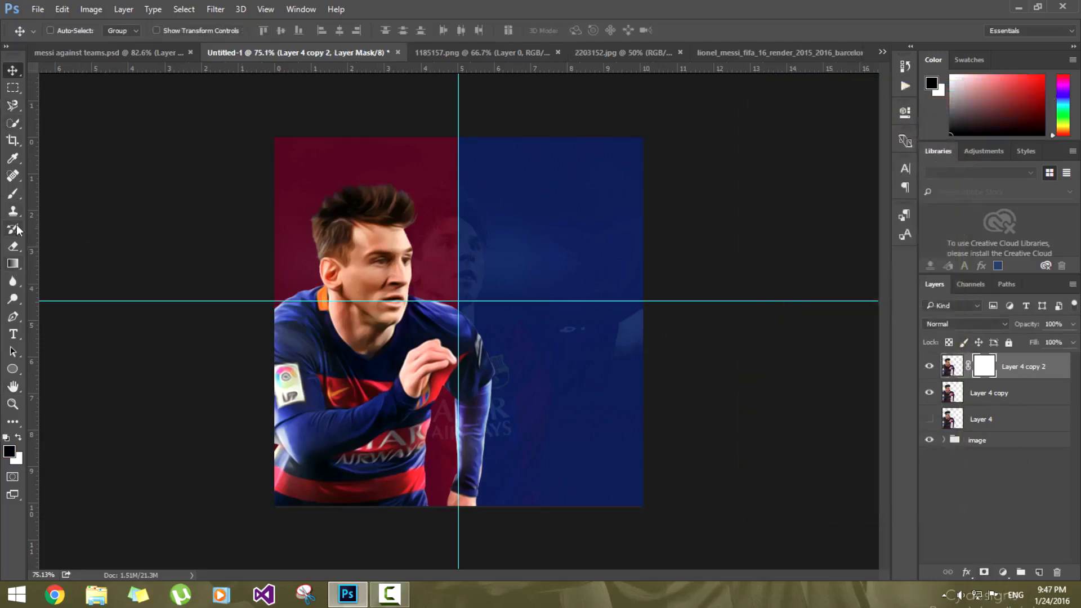
{"action": "left_click", "coordinate": [12, 193]}
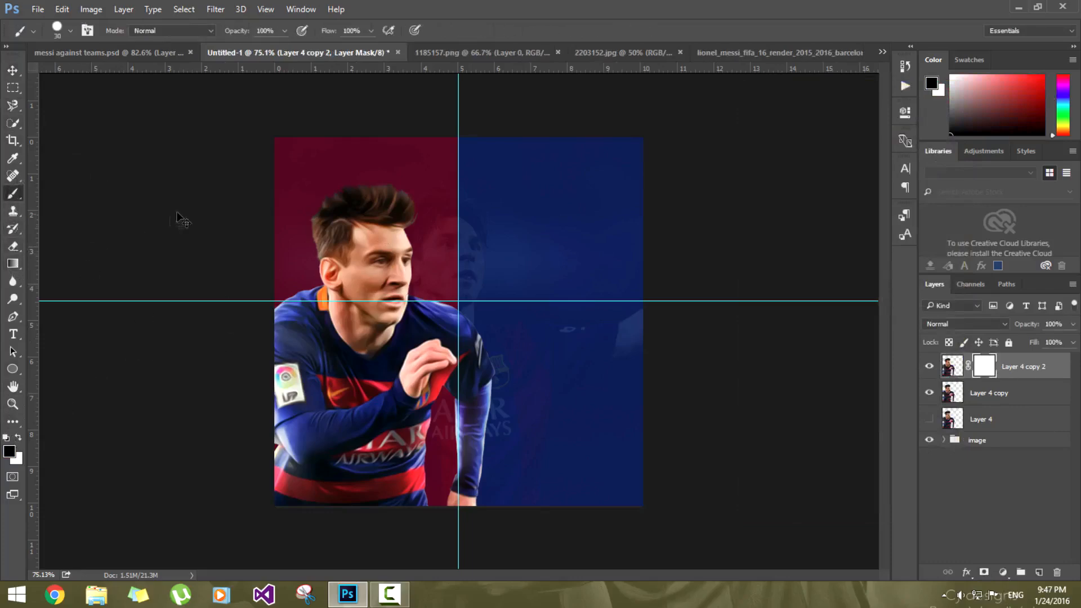
{"action": "scroll", "coordinate": [372, 268], "scroll_direction": "up", "scroll_amount": 5}
{"action": "key", "text": "bracketleft"}
{"action": "left_click", "coordinate": [285, 31]}
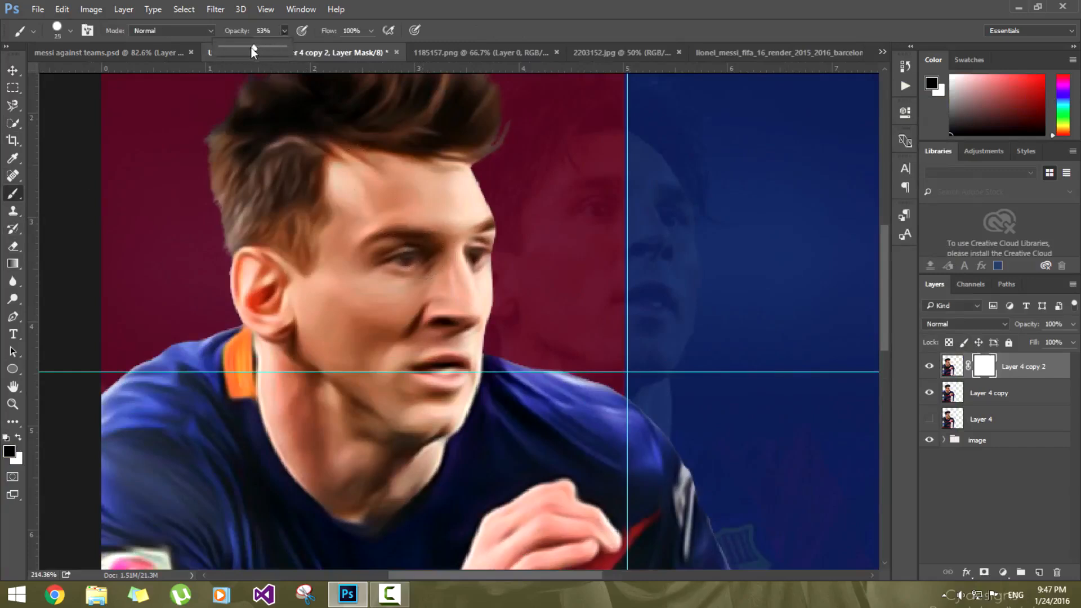
{"action": "left_click", "coordinate": [379, 10]}
{"action": "key", "text": "bracketleft"}
{"action": "key", "text": "bracketleft"}
Step: Paint on the Layer 4 copy 2 mask over Messi's eyes, ear and face to bring back the original detail
{"action": "left_click_drag", "start_coordinate": [395, 255], "coordinate": [407, 259]}
{"action": "left_click_drag", "start_coordinate": [477, 255], "coordinate": [478, 251]}
{"action": "mouse_move", "coordinate": [295, 299]}
{"action": "left_mouse_down"}
{"action": "mouse_move", "coordinate": [350, 300]}
{"action": "mouse_move", "coordinate": [316, 279]}
{"action": "mouse_move", "coordinate": [322, 322]}
{"action": "mouse_move", "coordinate": [332, 308]}
{"action": "left_mouse_up"}
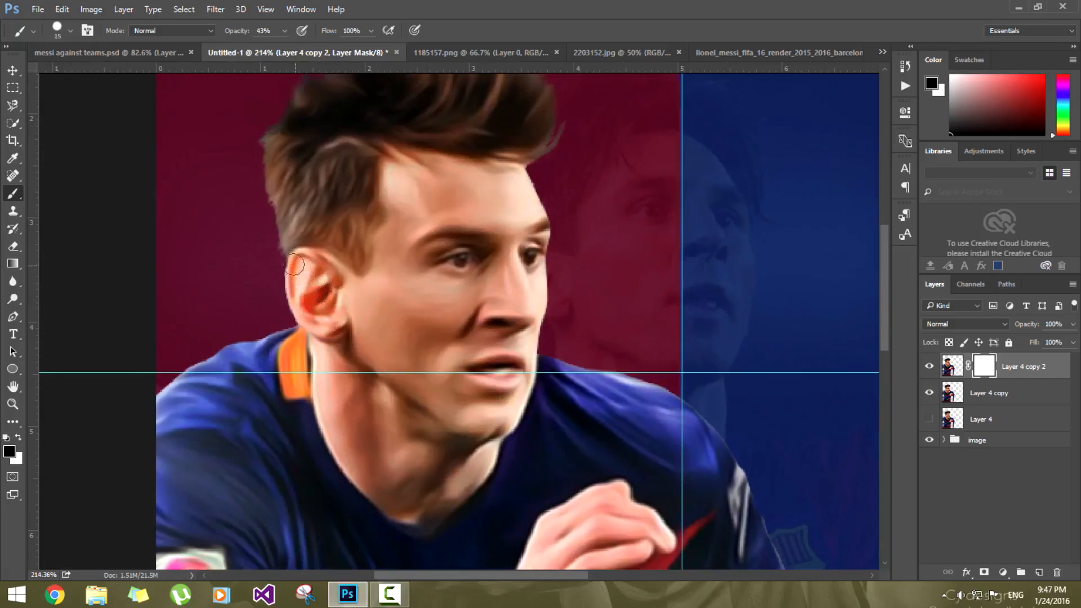
{"action": "left_click_drag", "start_coordinate": [390, 155], "coordinate": [474, 162]}
{"action": "left_click_drag", "start_coordinate": [452, 294], "coordinate": [457, 118]}
{"action": "left_click_drag", "start_coordinate": [370, 287], "coordinate": [460, 188]}
Step: Paint on the mask over the LFP sleeve badge, the hand and the shirt to restore their original detail
{"action": "mouse_move", "coordinate": [255, 306]}
{"action": "left_mouse_down"}
{"action": "mouse_move", "coordinate": [280, 316]}
{"action": "mouse_move", "coordinate": [262, 333]}
{"action": "left_mouse_up"}
{"action": "left_click_drag", "start_coordinate": [389, 378], "coordinate": [430, 193]}
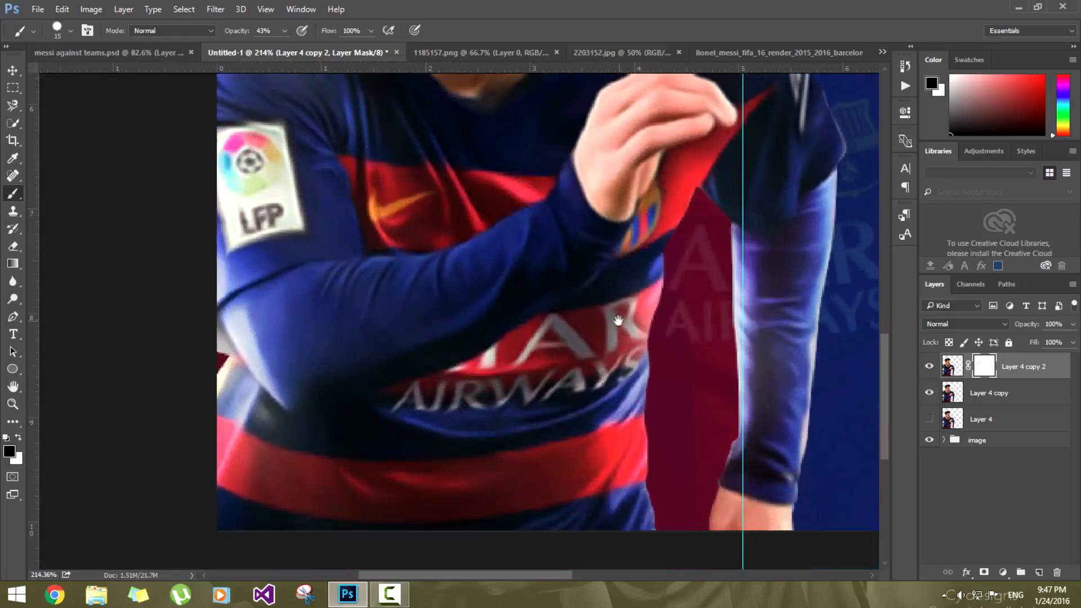
{"action": "left_click_drag", "start_coordinate": [617, 322], "coordinate": [563, 413]}
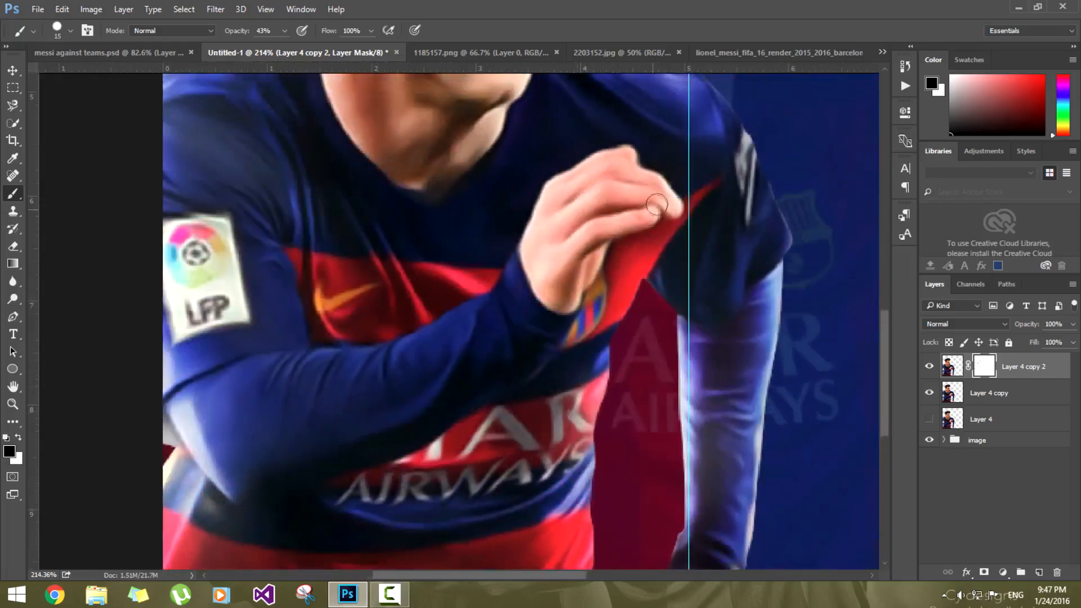
{"action": "mouse_move", "coordinate": [610, 171]}
{"action": "left_mouse_down"}
{"action": "mouse_move", "coordinate": [638, 178]}
{"action": "mouse_move", "coordinate": [626, 156]}
{"action": "left_mouse_up"}
{"action": "left_click_drag", "start_coordinate": [574, 270], "coordinate": [492, 63]}
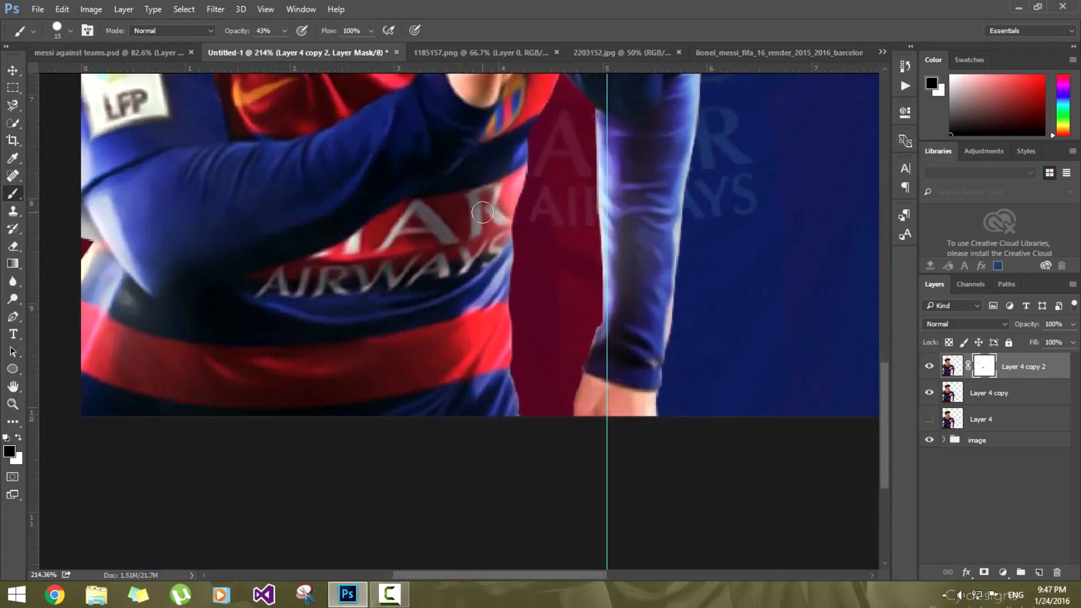
{"action": "left_click_drag", "start_coordinate": [418, 229], "coordinate": [434, 557]}
{"action": "left_click_drag", "start_coordinate": [389, 237], "coordinate": [400, 441]}
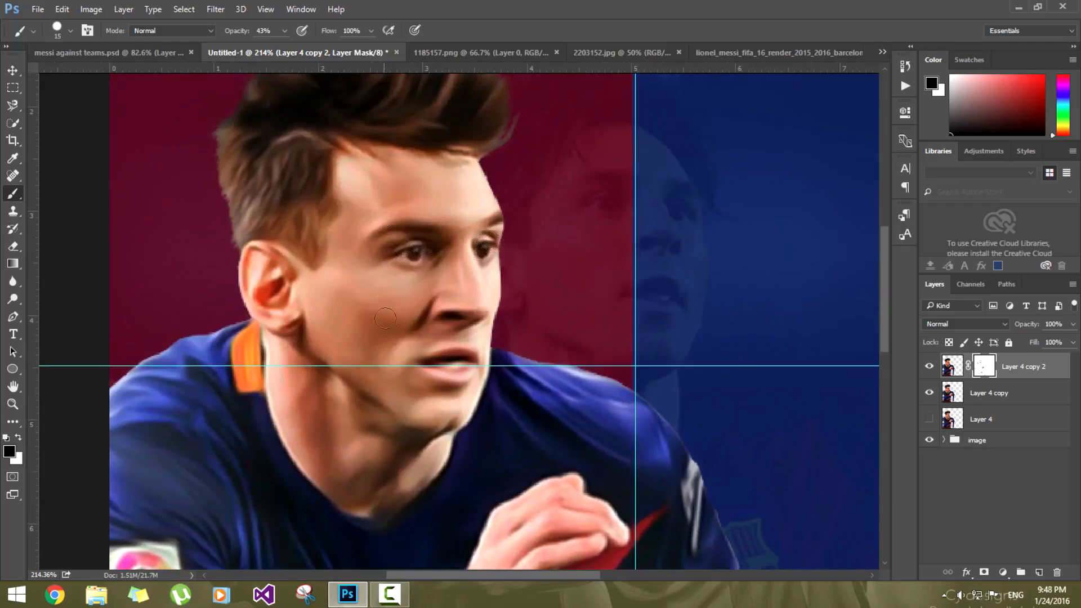
Step: Paint on the mask over Messi's mouth to restore the teeth, and target the layer image instead of its mask
{"action": "scroll", "coordinate": [385, 319], "scroll_direction": "down", "scroll_amount": 5}
{"action": "scroll", "coordinate": [359, 280], "scroll_direction": "up", "scroll_amount": 6}
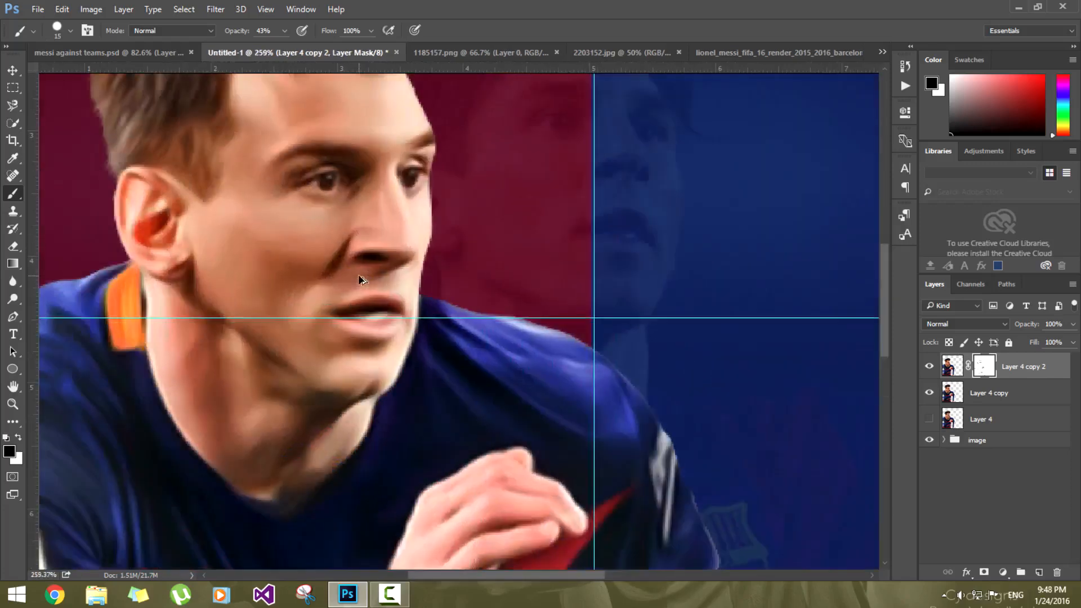
{"action": "scroll", "coordinate": [358, 279], "scroll_direction": "up", "scroll_amount": 2}
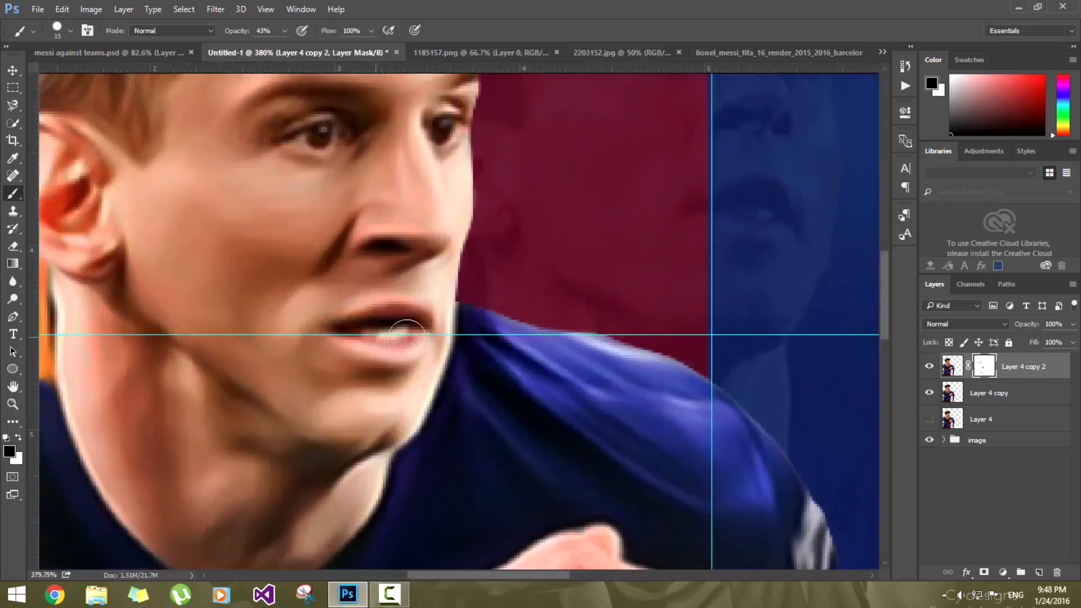
{"action": "scroll", "coordinate": [397, 342], "scroll_direction": "down", "scroll_amount": 2}
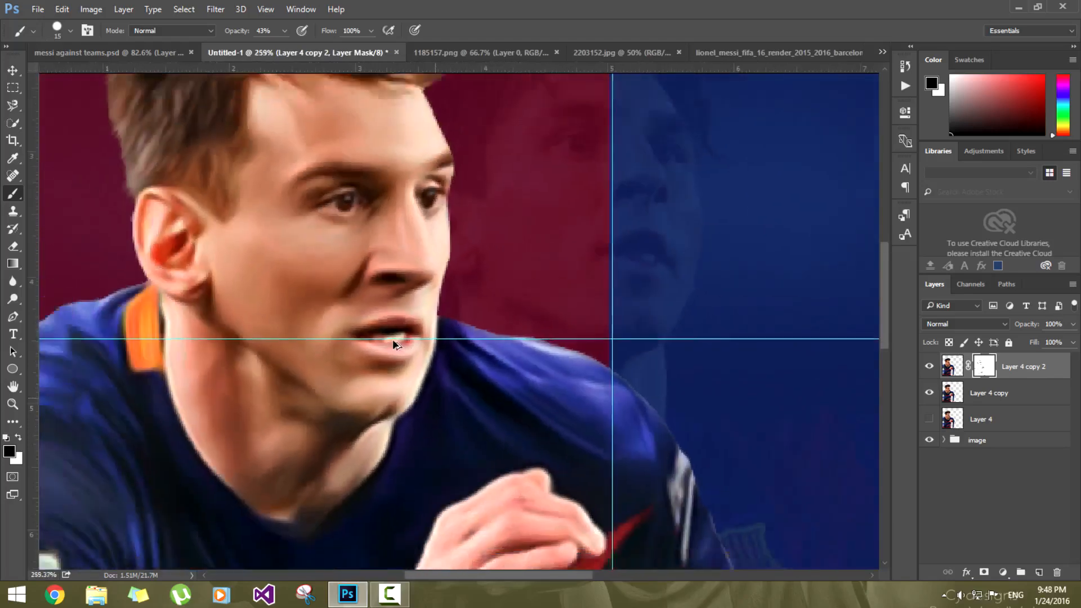
{"action": "scroll", "coordinate": [394, 343], "scroll_direction": "down", "scroll_amount": 5}
{"action": "scroll", "coordinate": [397, 329], "scroll_direction": "up", "scroll_amount": 3}
{"action": "scroll", "coordinate": [397, 329], "scroll_direction": "down", "scroll_amount": 2}
{"action": "left_click", "coordinate": [952, 366]}
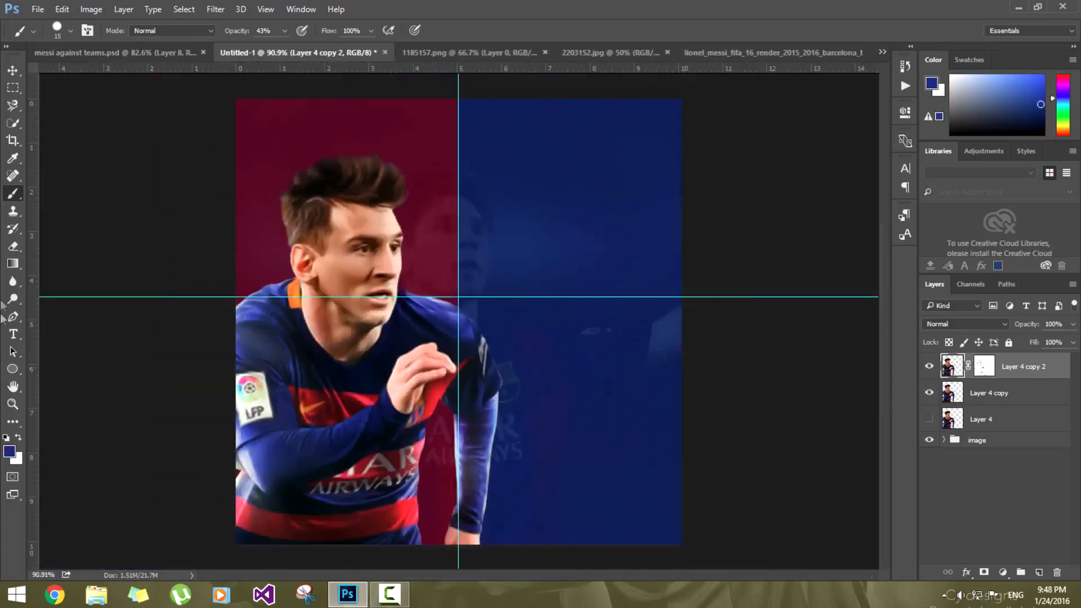
Step: Compare Untitled-1 with the finished messi against teams.psd poster and return to Untitled-1
{"action": "left_click", "coordinate": [148, 52]}
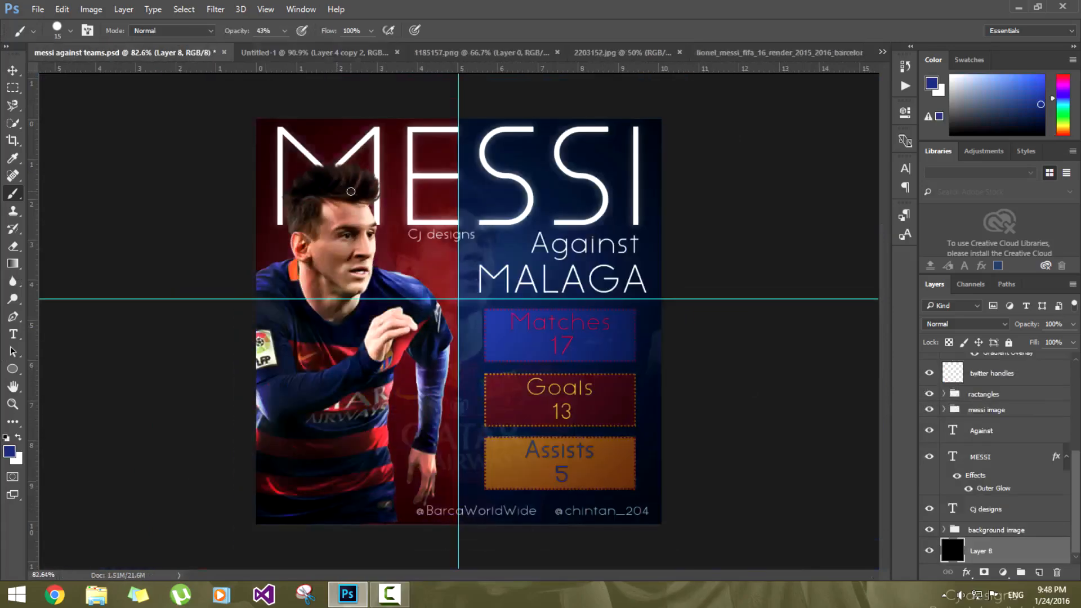
{"action": "left_click", "coordinate": [259, 52]}
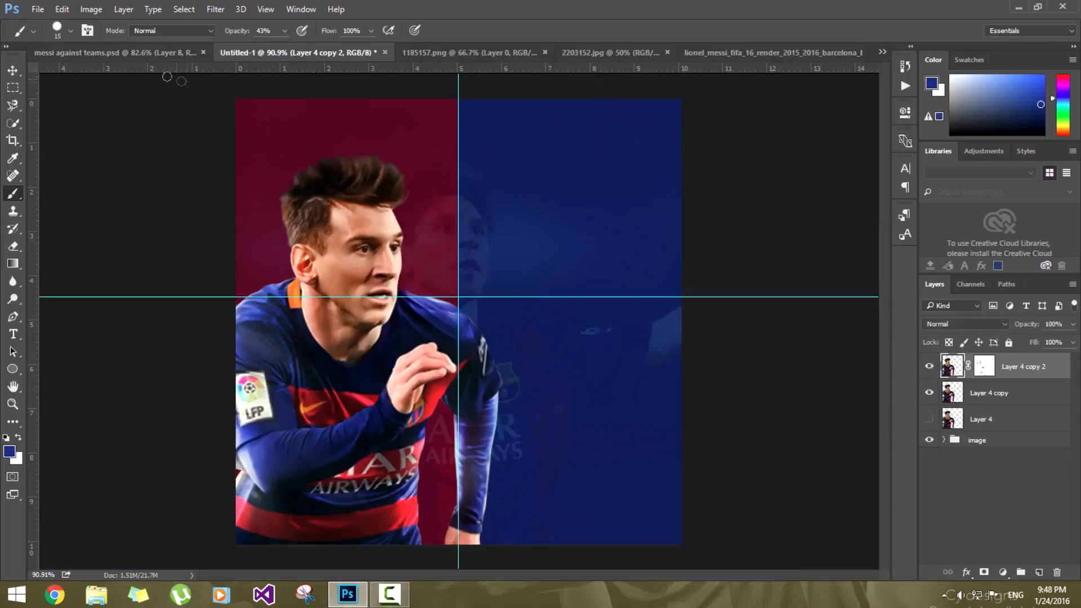
{"action": "left_click", "coordinate": [131, 54]}
{"action": "left_click", "coordinate": [312, 54]}
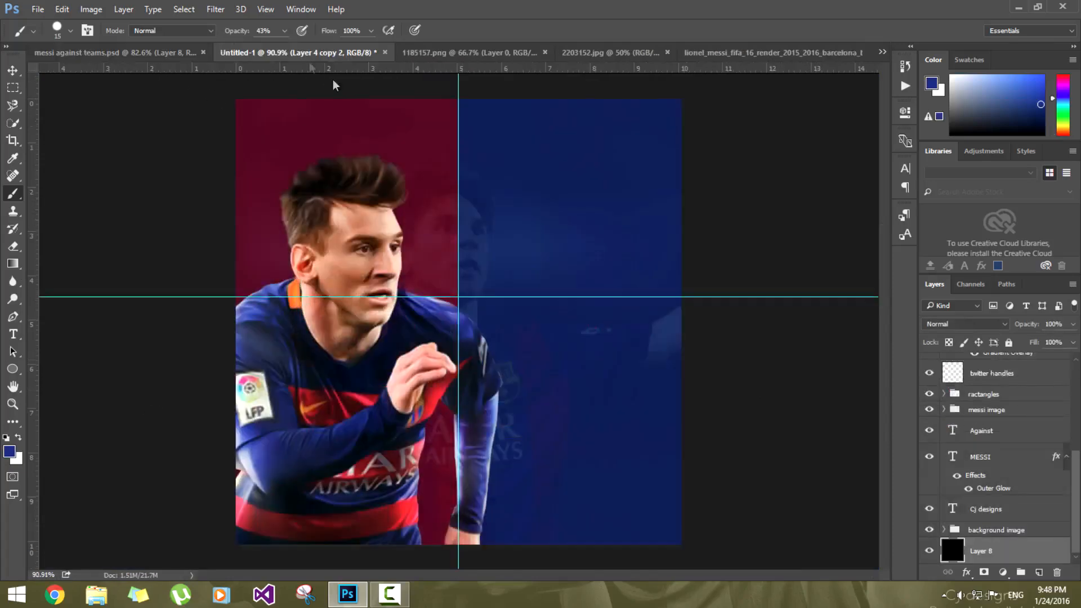
Step: Create a new layer and a text box across the poster's upper part containing the title MESSI in Aspex Regular
{"action": "left_click", "coordinate": [1039, 573]}
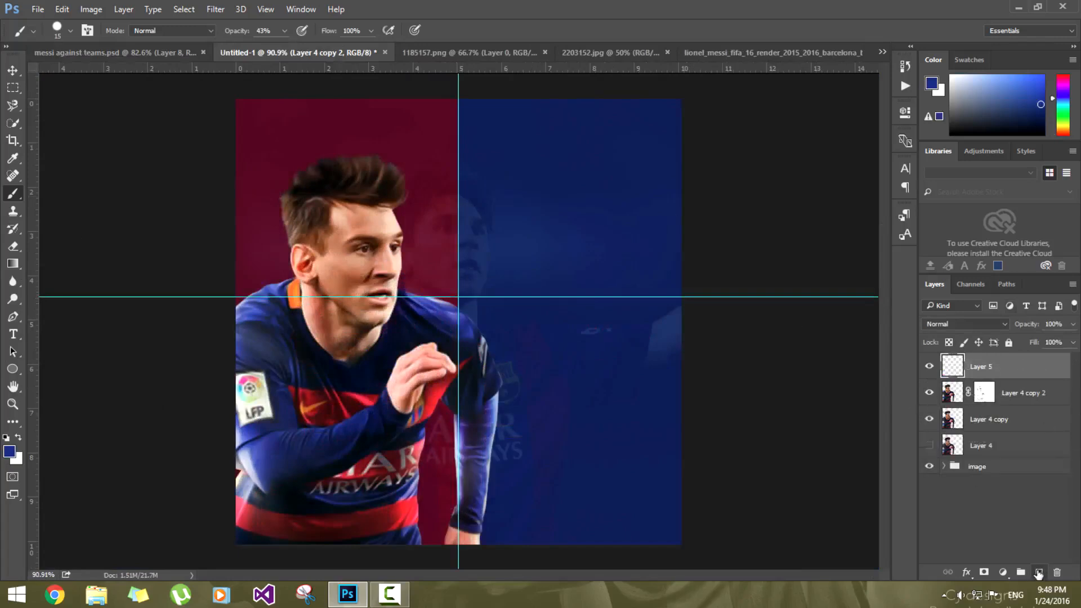
{"action": "left_click", "coordinate": [13, 334]}
{"action": "left_click_drag", "start_coordinate": [250, 113], "coordinate": [676, 256]}
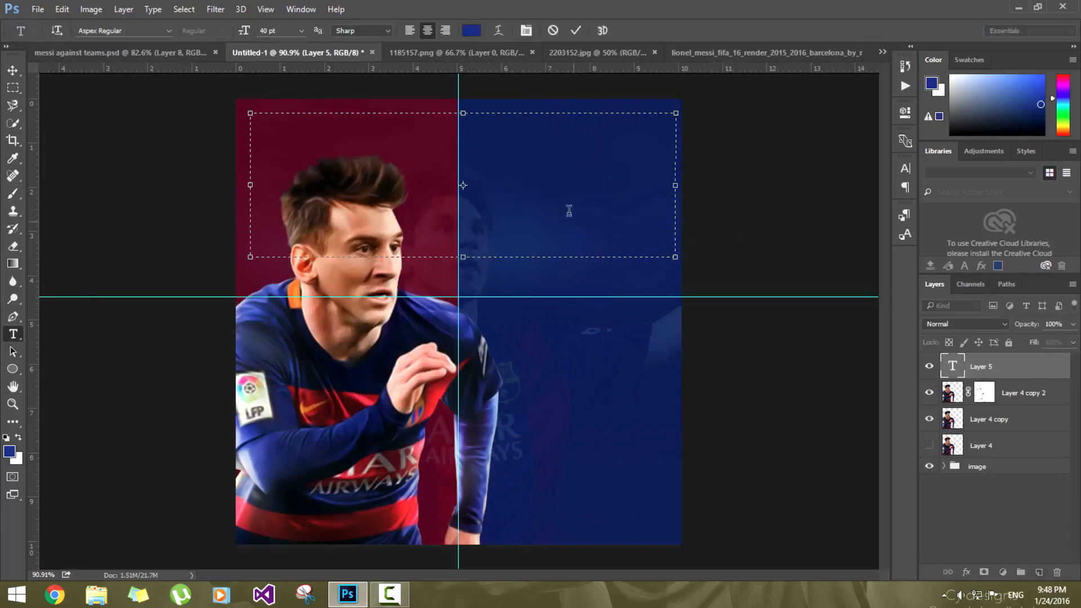
{"action": "type", "text": "MESSI"}
{"action": "key", "text": "ctrl+a"}
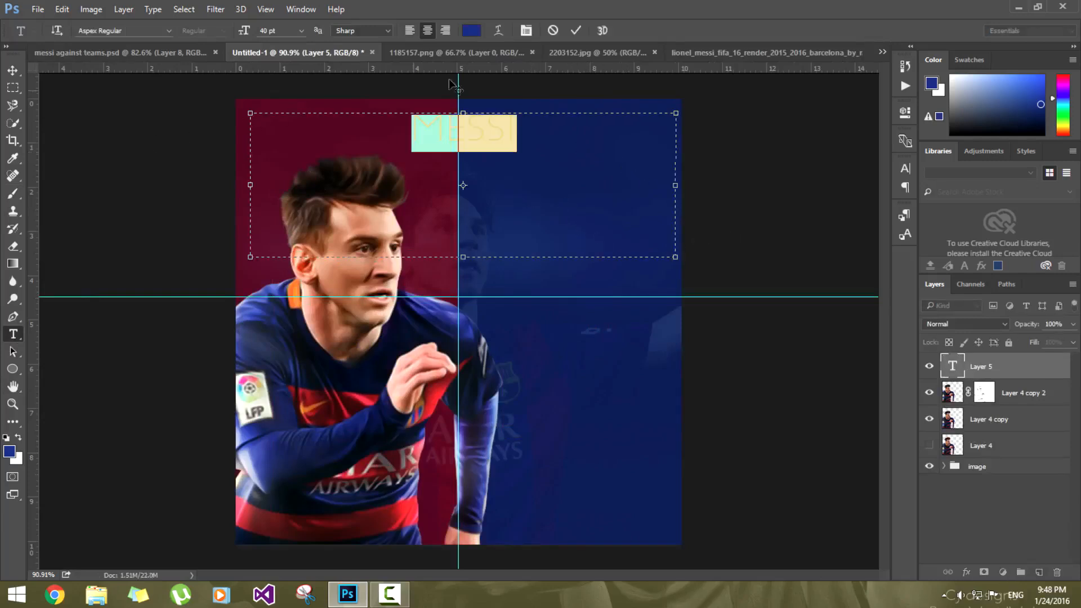
Step: Color the MESSI title white (ffffff) and enlarge it to 157 pt
{"action": "left_click", "coordinate": [471, 30]}
{"action": "left_click", "coordinate": [658, 227]}
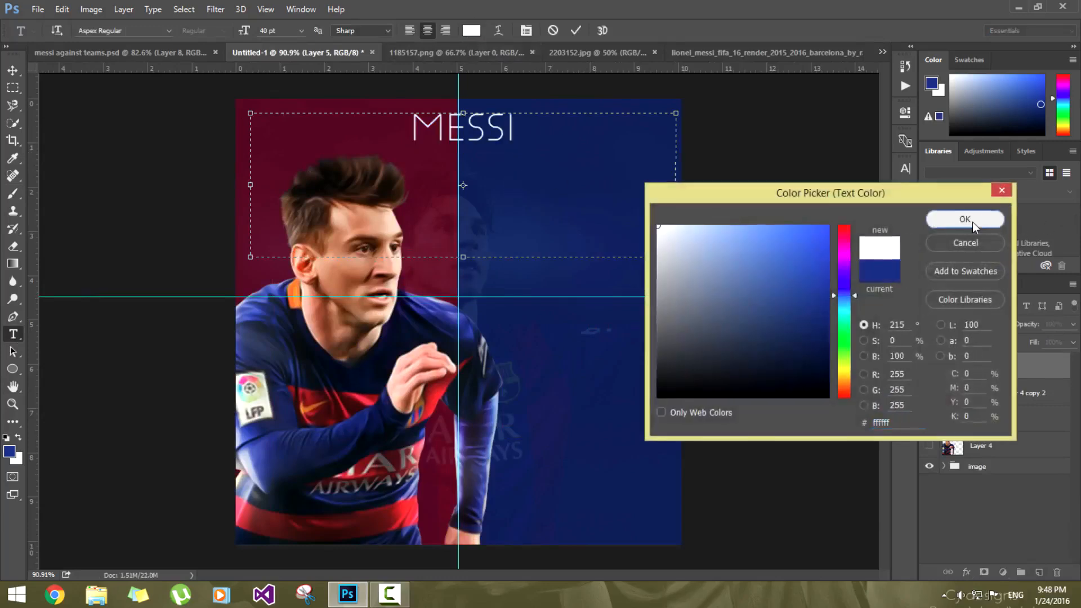
{"action": "left_click", "coordinate": [965, 219]}
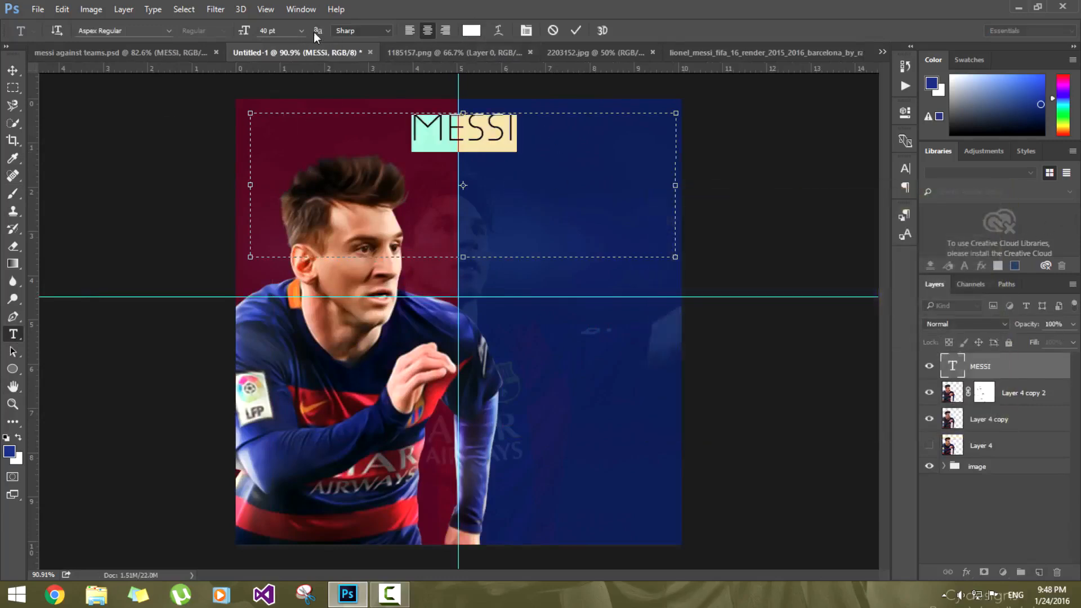
{"action": "left_click_drag", "start_coordinate": [244, 31], "coordinate": [319, 32]}
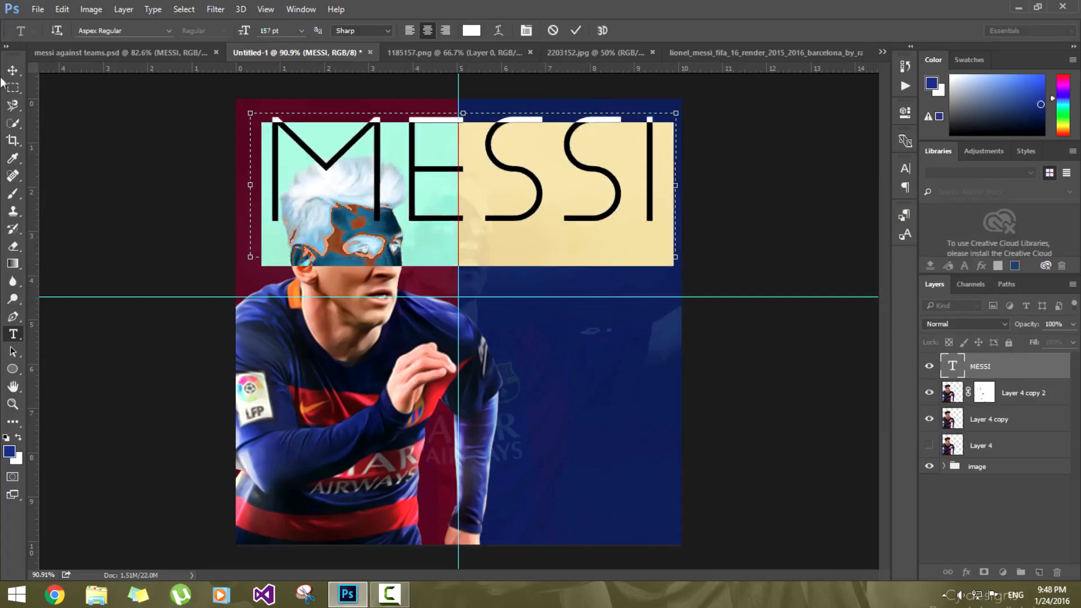
Step: Commit the MESSI title text and shift it slightly up and left, near the poster's top edge
{"action": "left_click", "coordinate": [13, 69]}
{"action": "left_click_drag", "start_coordinate": [535, 208], "coordinate": [533, 200]}
{"action": "key", "text": "ctrl+t"}
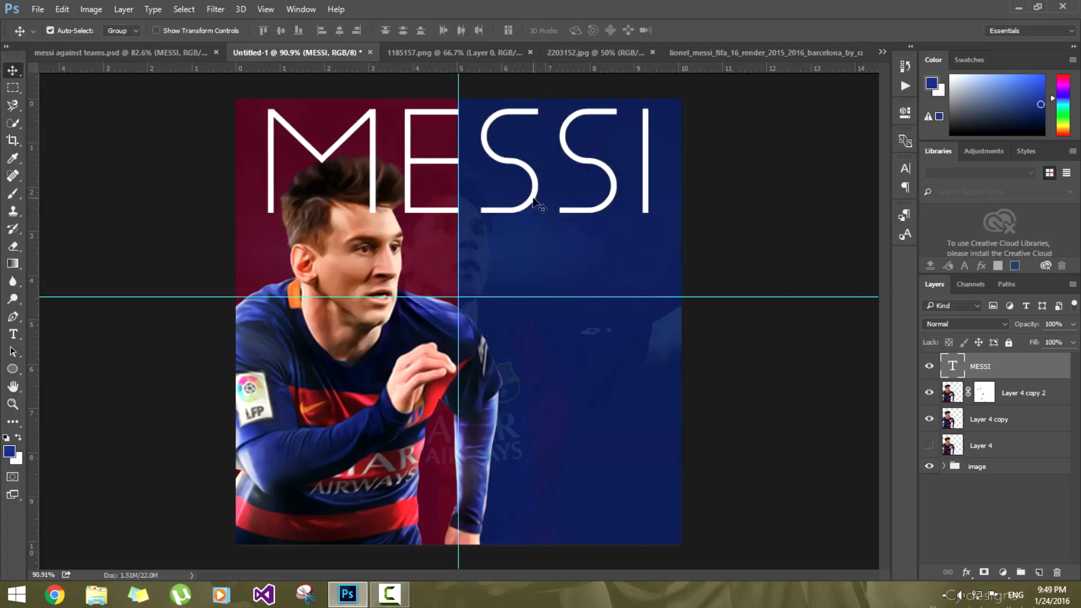
{"action": "key", "text": "Left"}
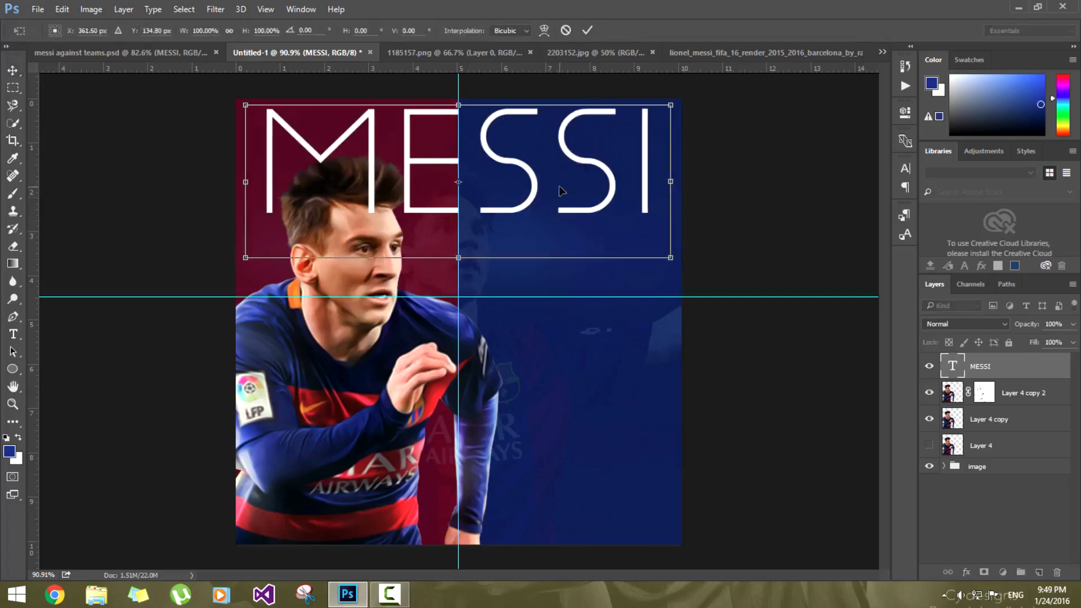
{"action": "key", "text": "Return"}
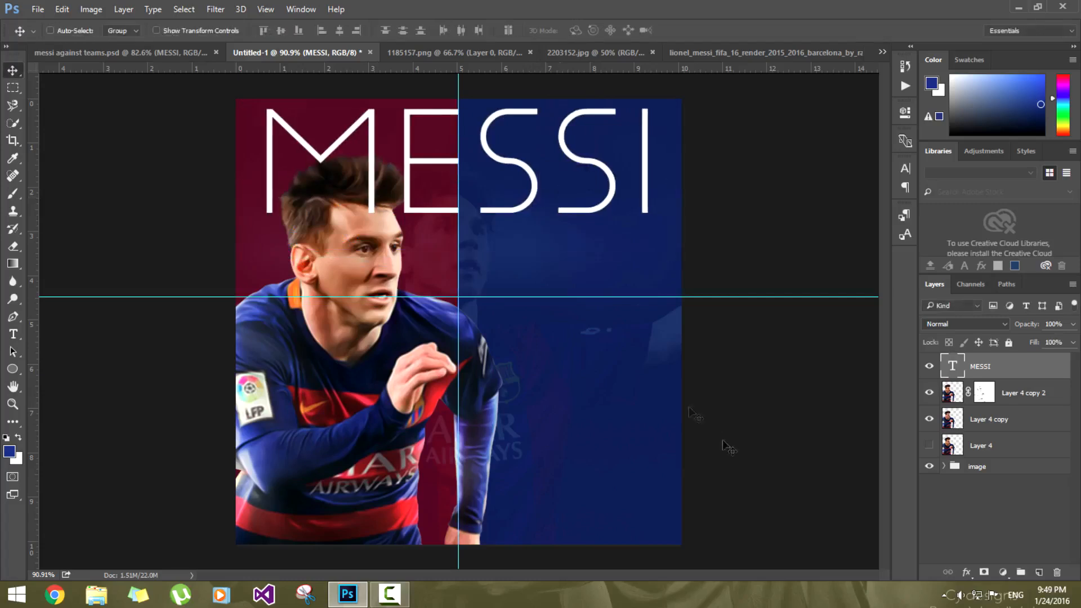
Step: Check the finished messi against teams.psd poster and move the MESSI text layer below all the Layer 4 layers in Untitled-1
{"action": "left_click", "coordinate": [107, 51]}
{"action": "left_click", "coordinate": [307, 52]}
{"action": "left_click", "coordinate": [952, 393]}
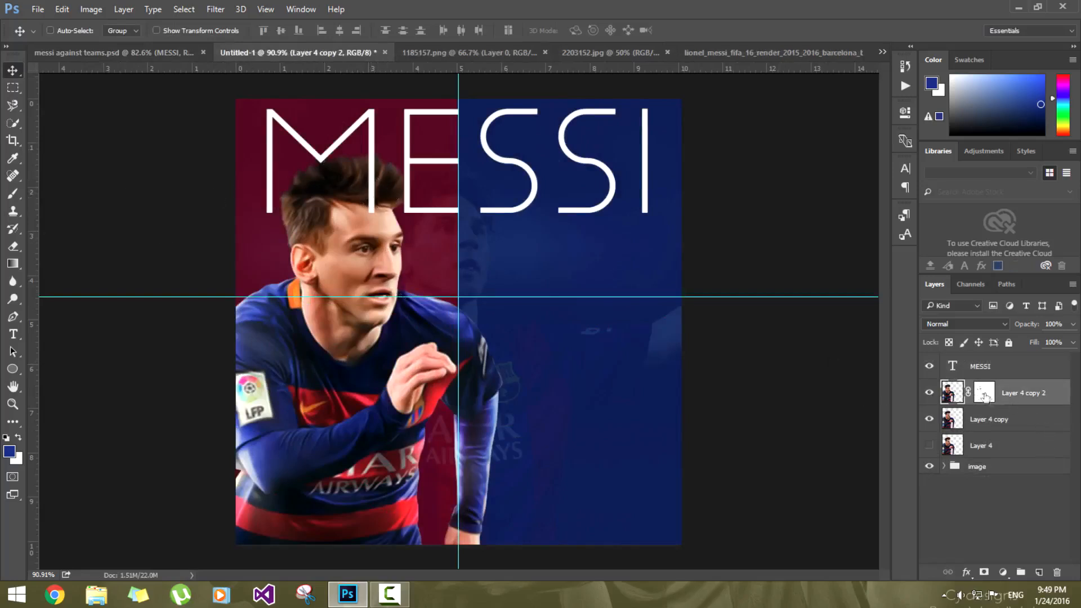
{"action": "left_click_drag", "start_coordinate": [969, 369], "coordinate": [985, 448]}
Step: Group Layer 4 and its two copies and name the group Messi image
{"action": "left_click", "coordinate": [959, 420]}
{"action": "left_click", "coordinate": [982, 366], "text": "shift"}
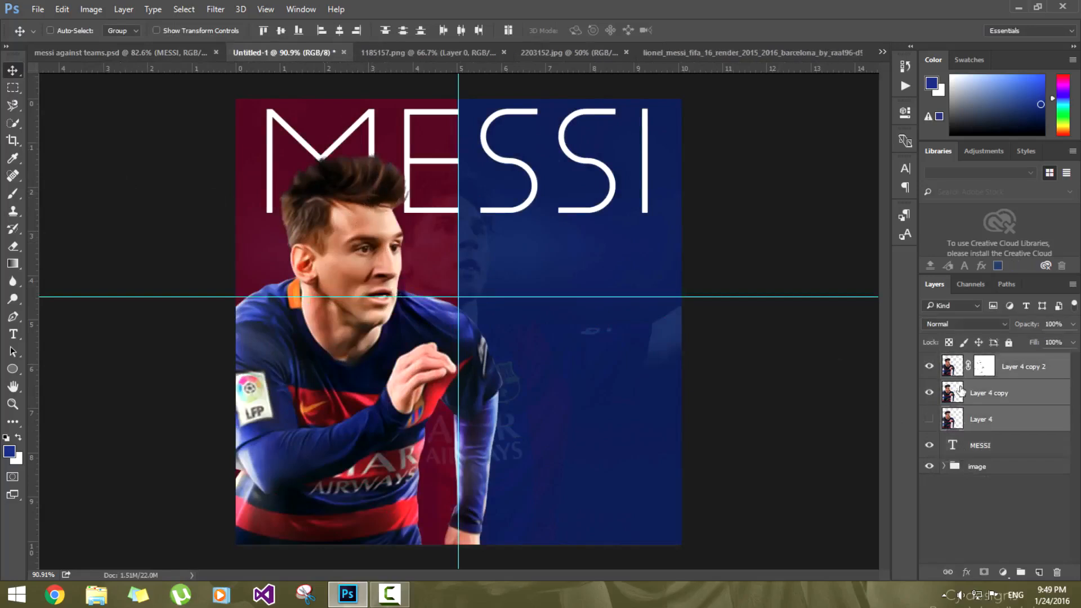
{"action": "key", "text": "ctrl+g"}
{"action": "double_click", "coordinate": [978, 361]}
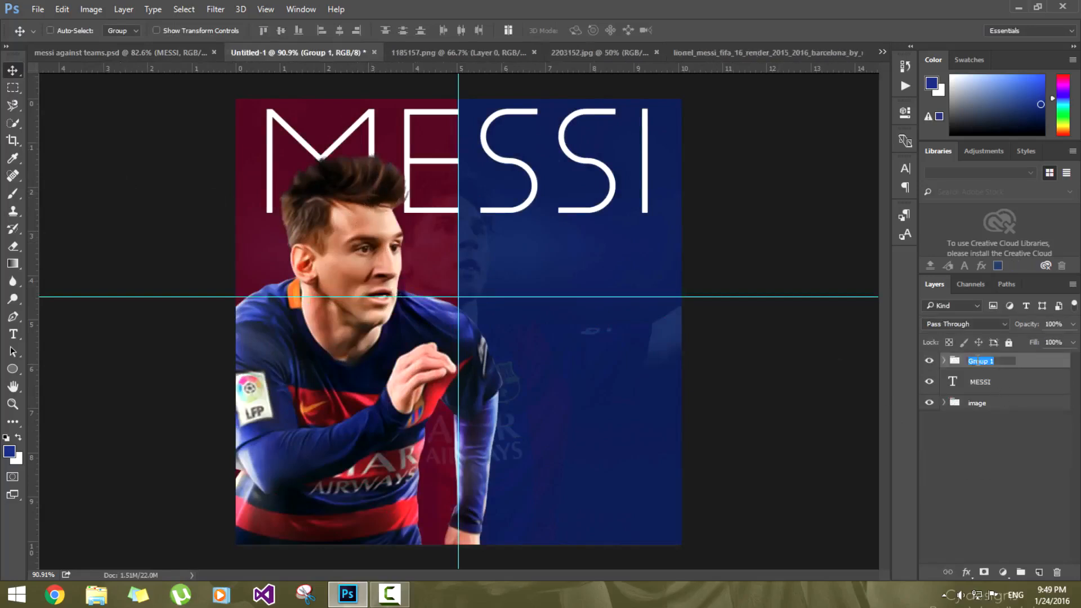
{"action": "type", "text": "Messi image"}
{"action": "key", "text": "Return"}
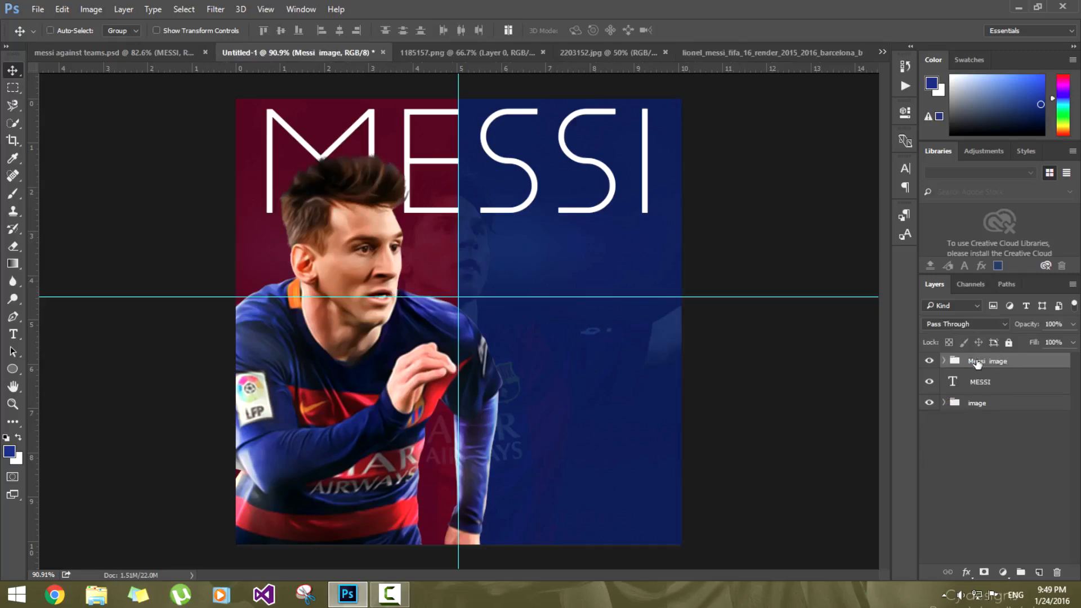
Step: Apply a white Outer Glow to the MESSI text layer with size 18 px, range 61% and jitter 0%
{"action": "left_click", "coordinate": [979, 386]}
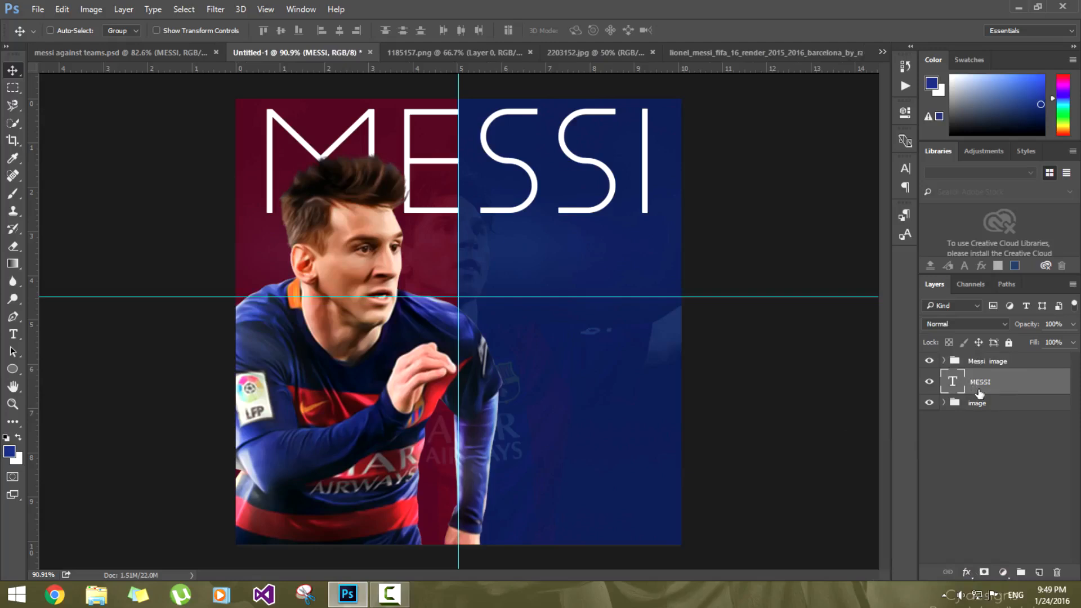
{"action": "left_click", "coordinate": [965, 573]}
{"action": "left_click", "coordinate": [978, 417]}
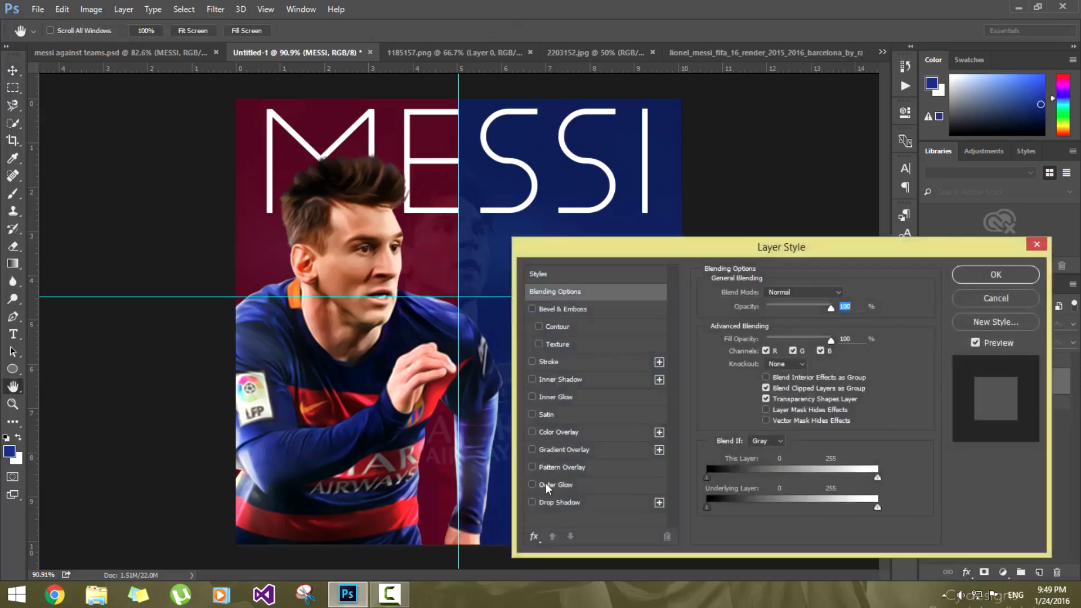
{"action": "left_click", "coordinate": [548, 486]}
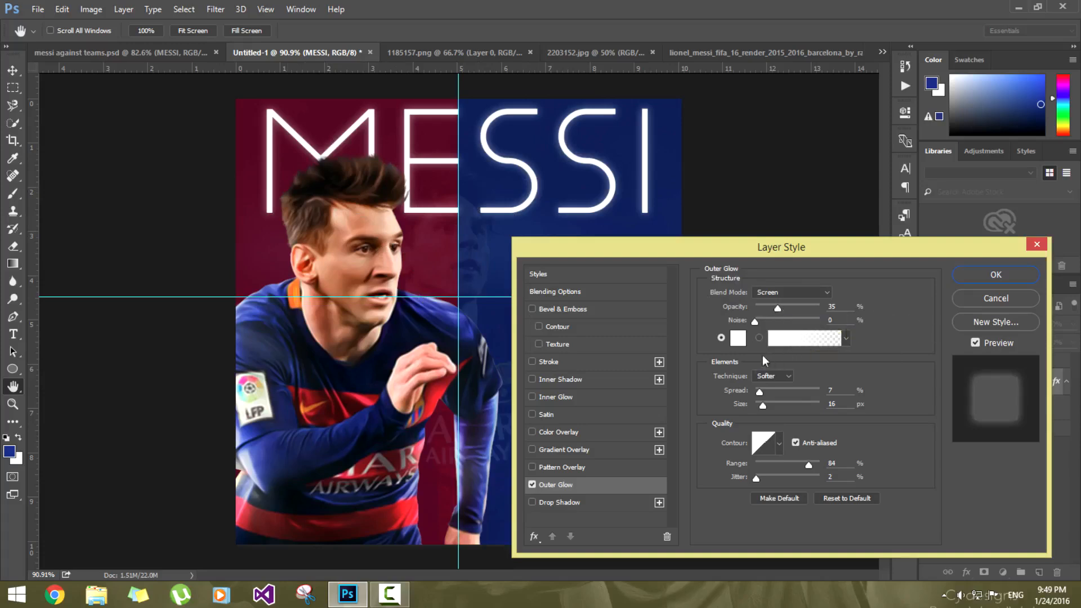
{"action": "left_click_drag", "start_coordinate": [761, 404], "coordinate": [763, 406]}
{"action": "left_click_drag", "start_coordinate": [809, 468], "coordinate": [753, 479]}
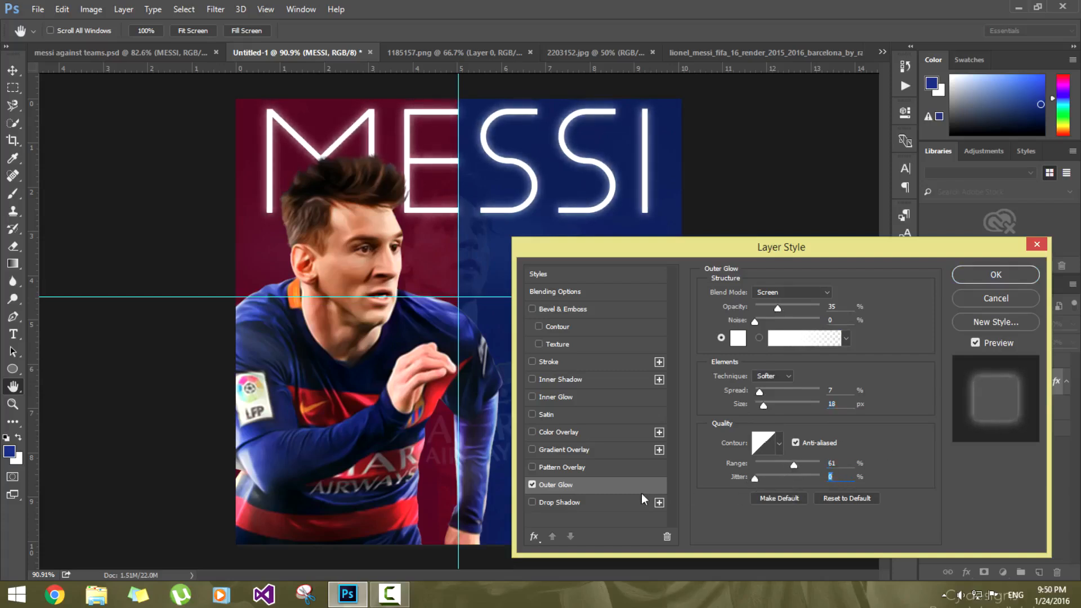
{"action": "left_click", "coordinate": [980, 276]}
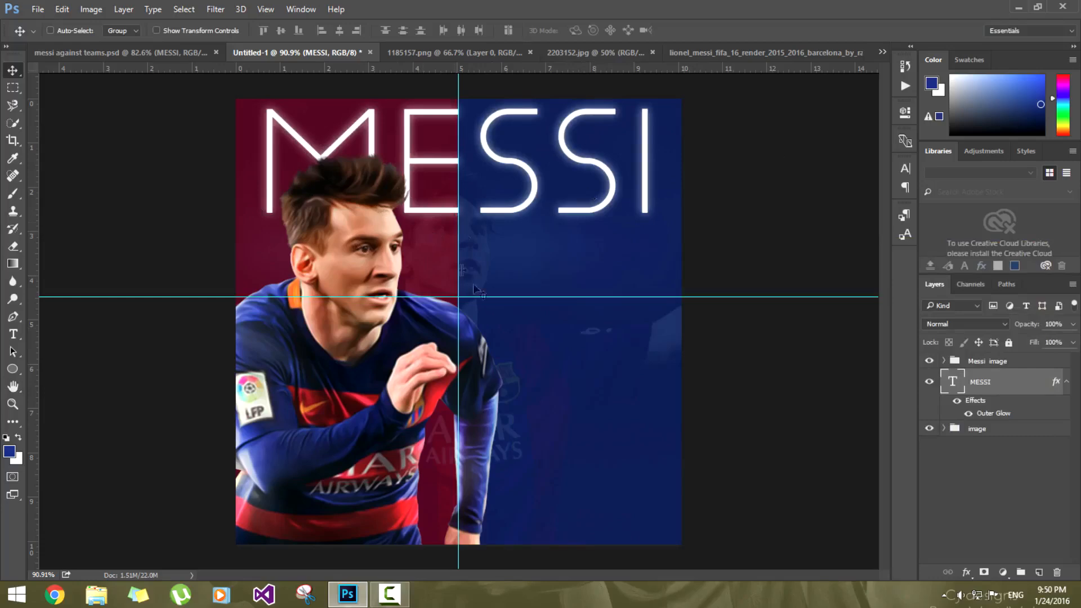
Step: Toggle the Messi image group's visibility and compare the poster with messi against teams.psd
{"action": "left_click", "coordinate": [980, 362]}
{"action": "left_click", "coordinate": [929, 361]}
{"action": "left_click", "coordinate": [930, 361]}
{"action": "left_click", "coordinate": [154, 51]}
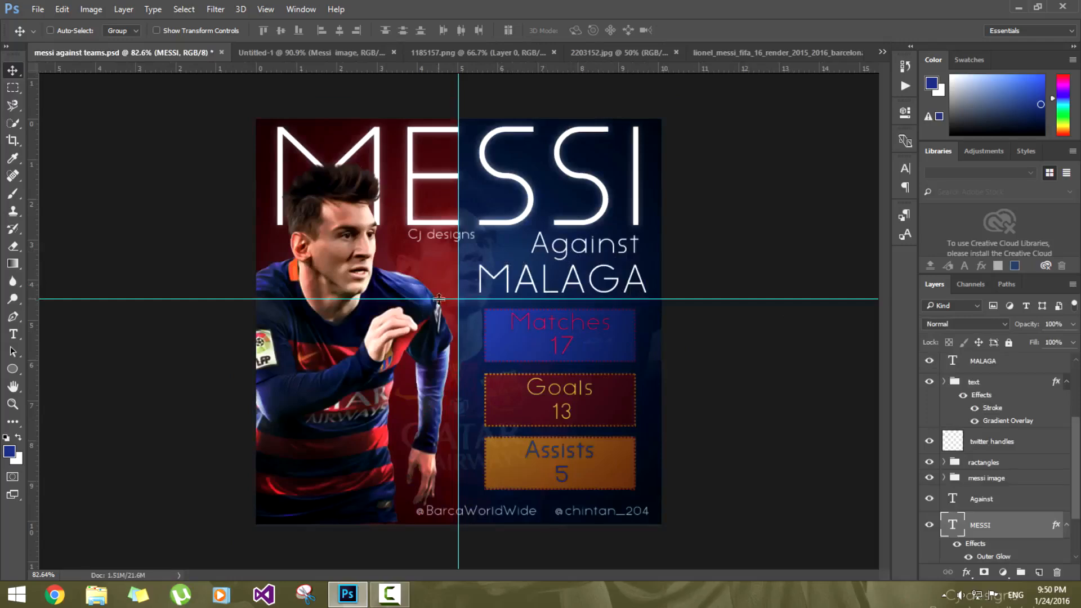
{"action": "left_click", "coordinate": [288, 53]}
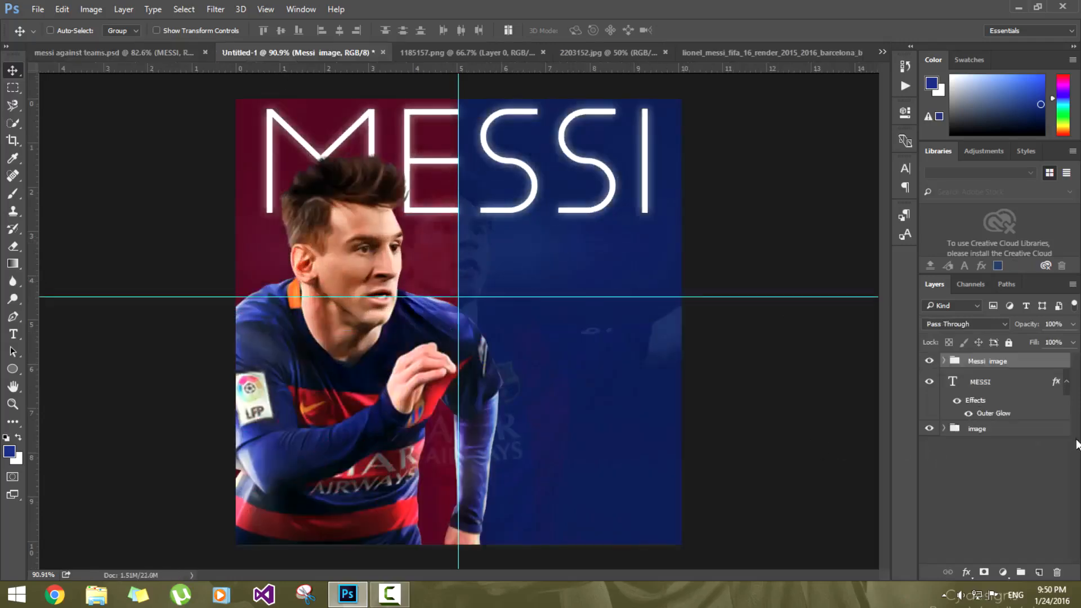
Step: Add a new layer and draw a rectangle about 248 × 104 px on the blue half beside Messi's shoulder
{"action": "left_click", "coordinate": [1038, 572]}
{"action": "left_click", "coordinate": [13, 369]}
{"action": "right_click", "coordinate": [22, 366]}
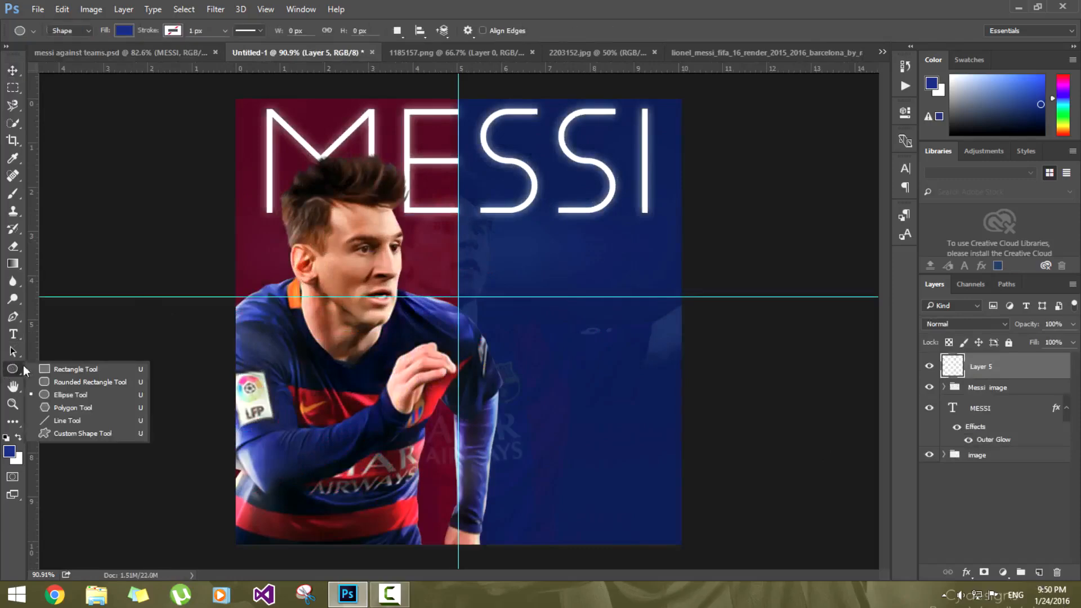
{"action": "left_click", "coordinate": [60, 369]}
{"action": "left_click_drag", "start_coordinate": [477, 280], "coordinate": [630, 343]}
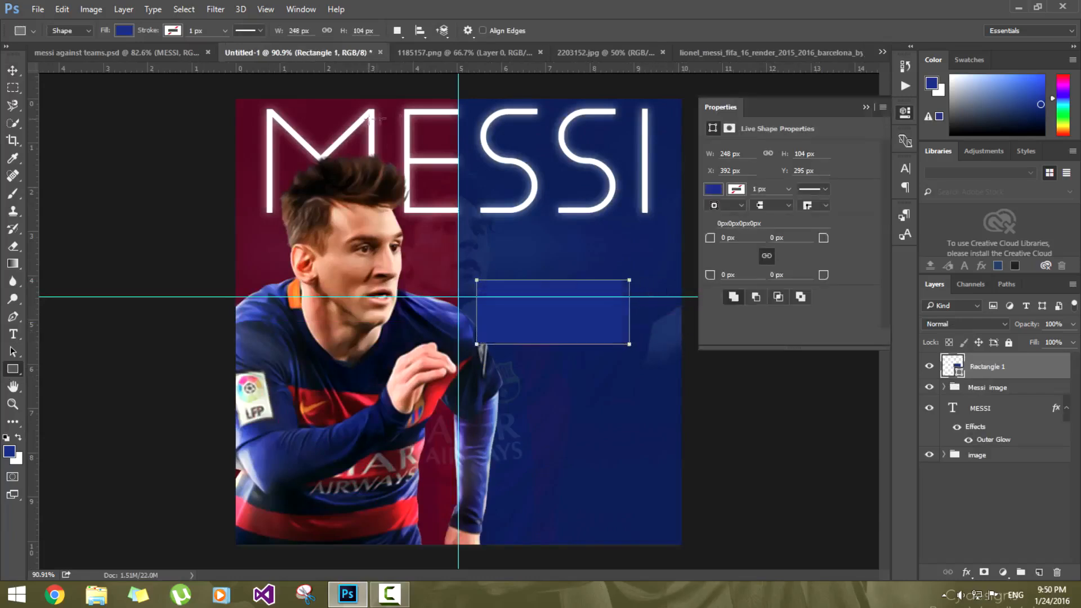
Step: Fill the rectangle with the recently used maroon and give it a black stroke of about 5.71 px
{"action": "left_click", "coordinate": [714, 190]}
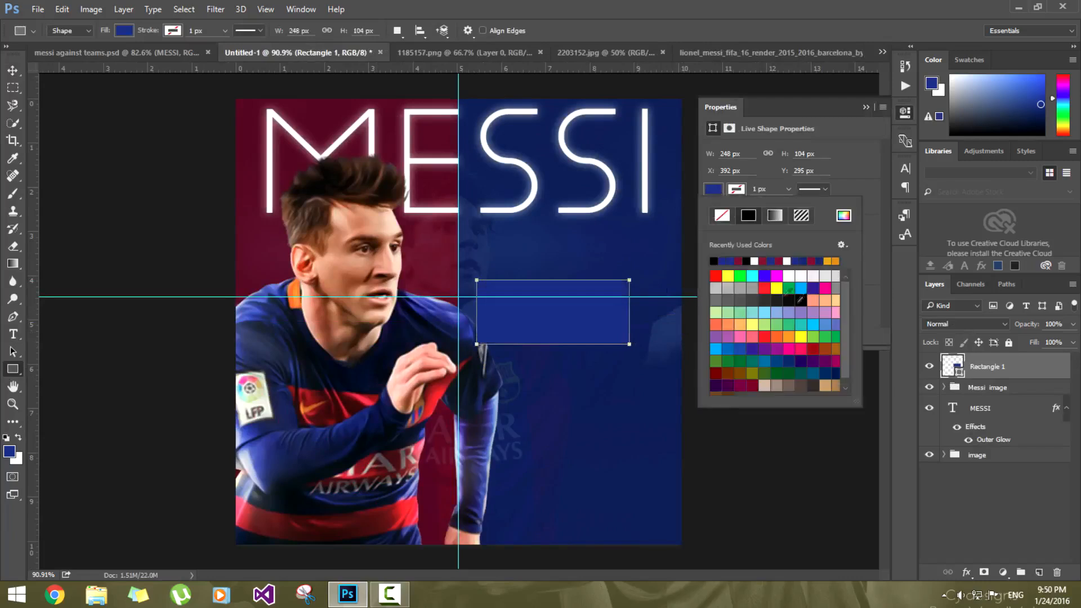
{"action": "left_click", "coordinate": [742, 261]}
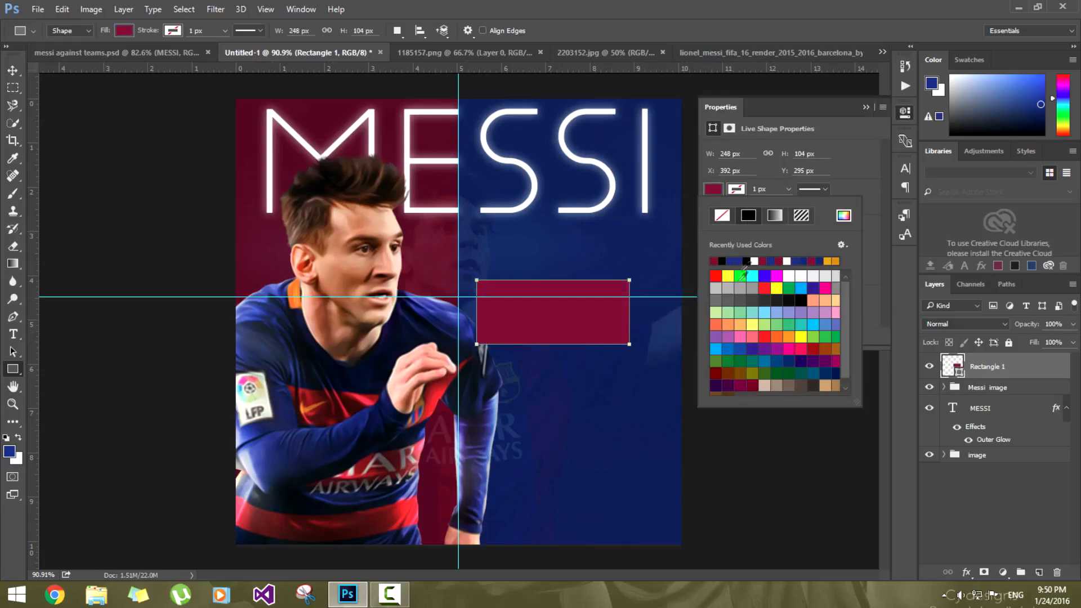
{"action": "left_click", "coordinate": [737, 261]}
{"action": "left_click", "coordinate": [737, 189]}
{"action": "left_click", "coordinate": [737, 189]}
{"action": "left_click", "coordinate": [730, 261]}
{"action": "left_click", "coordinate": [789, 189]}
{"action": "left_click", "coordinate": [789, 190]}
{"action": "left_click_drag", "start_coordinate": [789, 205], "coordinate": [793, 204]}
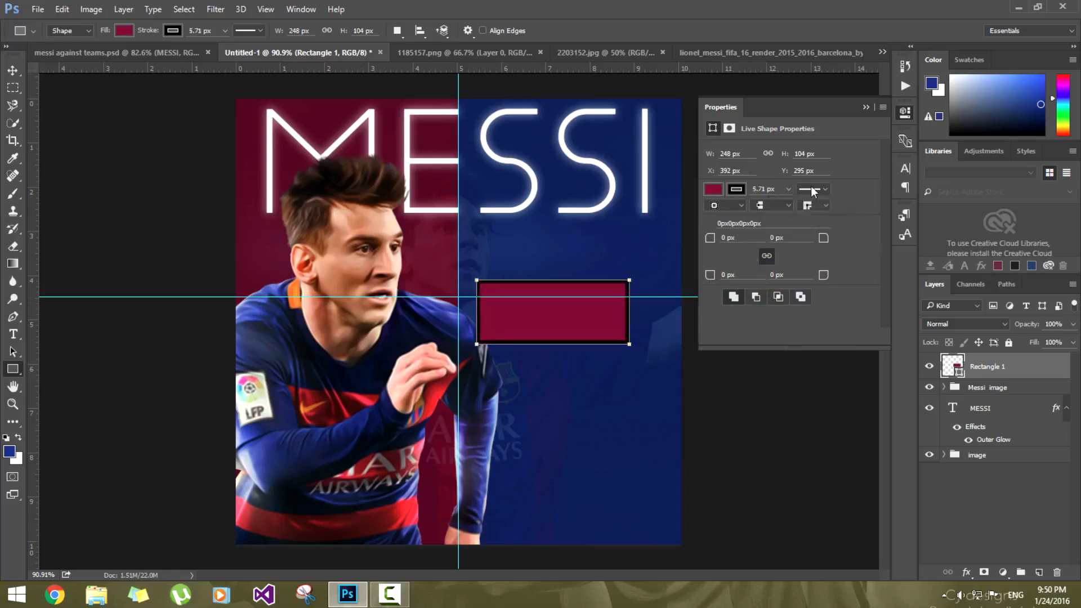
Step: Change the rectangle's stroke to the dotted line style and recolor it with the recently used orange
{"action": "left_click", "coordinate": [811, 188]}
{"action": "left_click", "coordinate": [792, 263]}
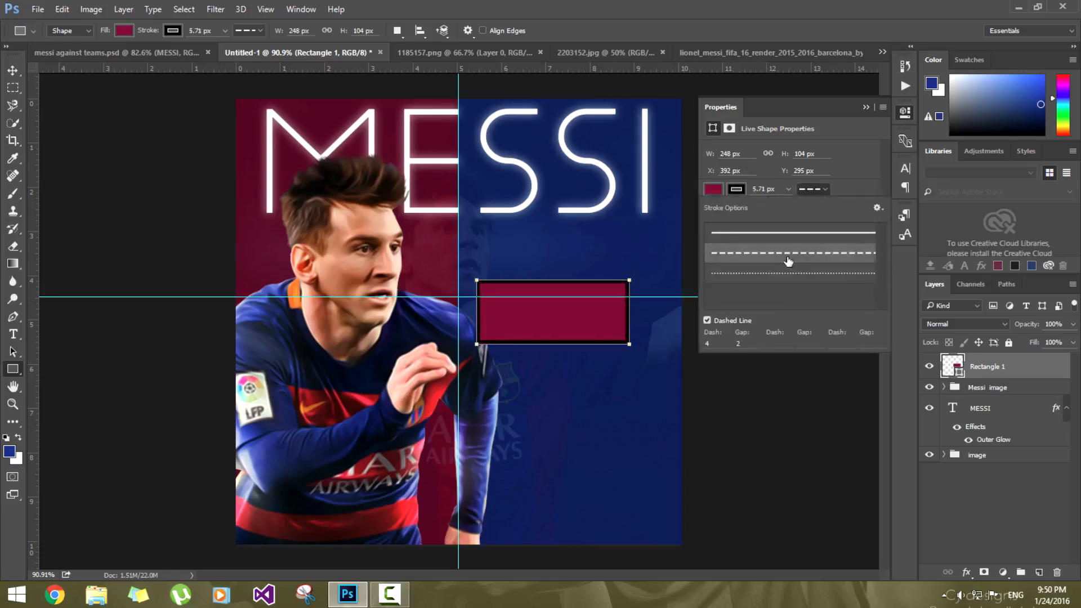
{"action": "left_click", "coordinate": [762, 284]}
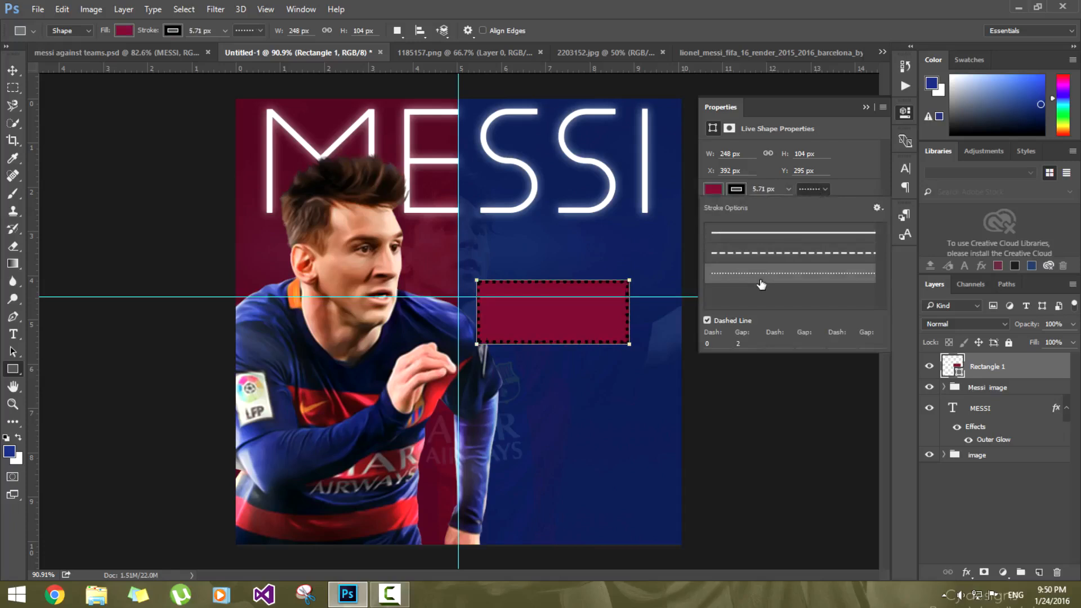
{"action": "left_click", "coordinate": [869, 185]}
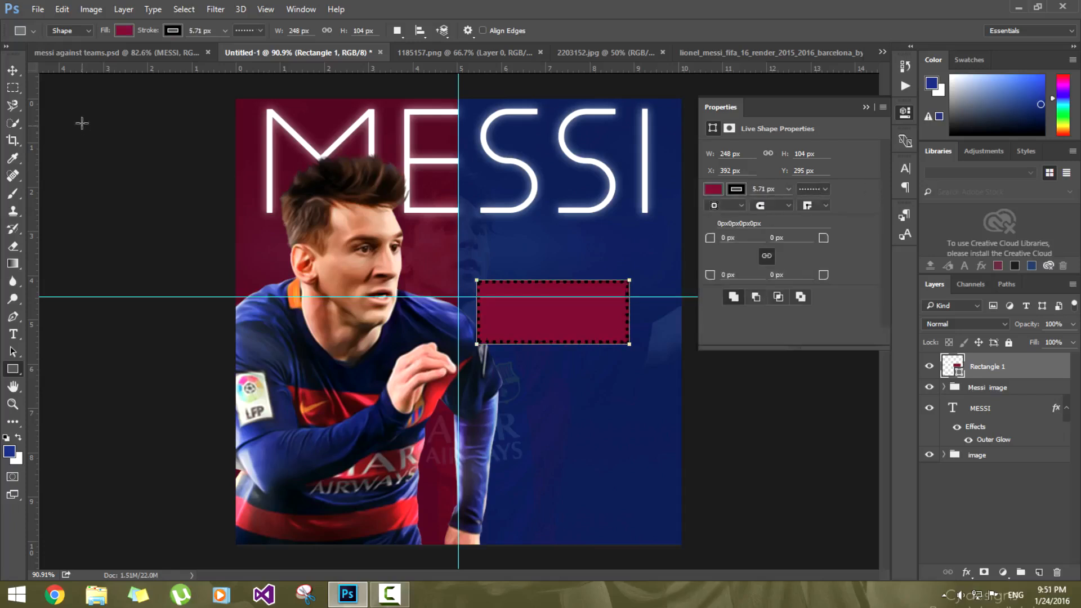
{"action": "left_click", "coordinate": [866, 105]}
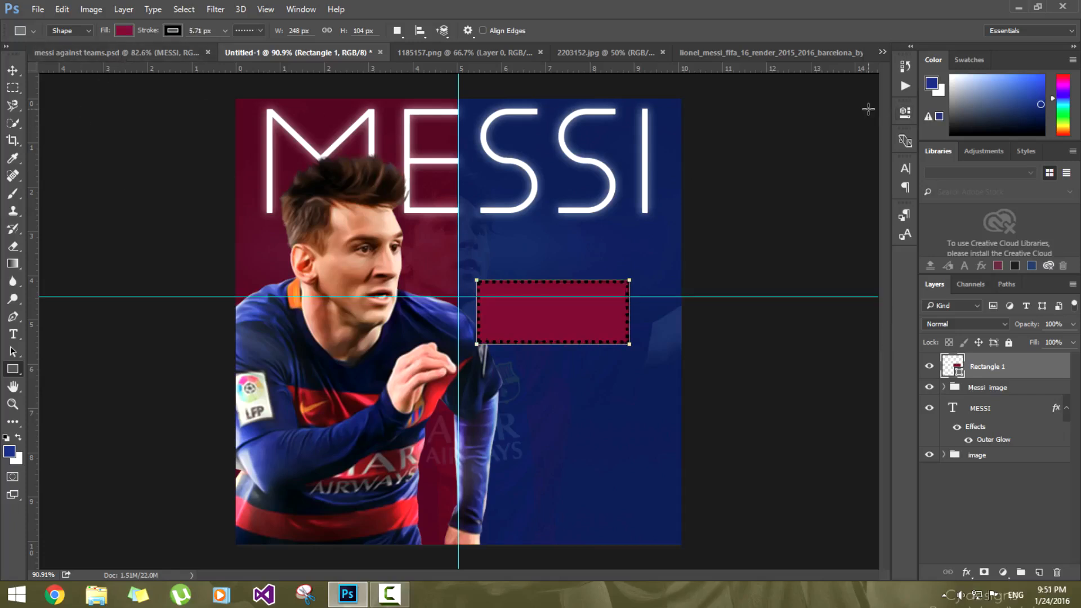
{"action": "left_click", "coordinate": [173, 31]}
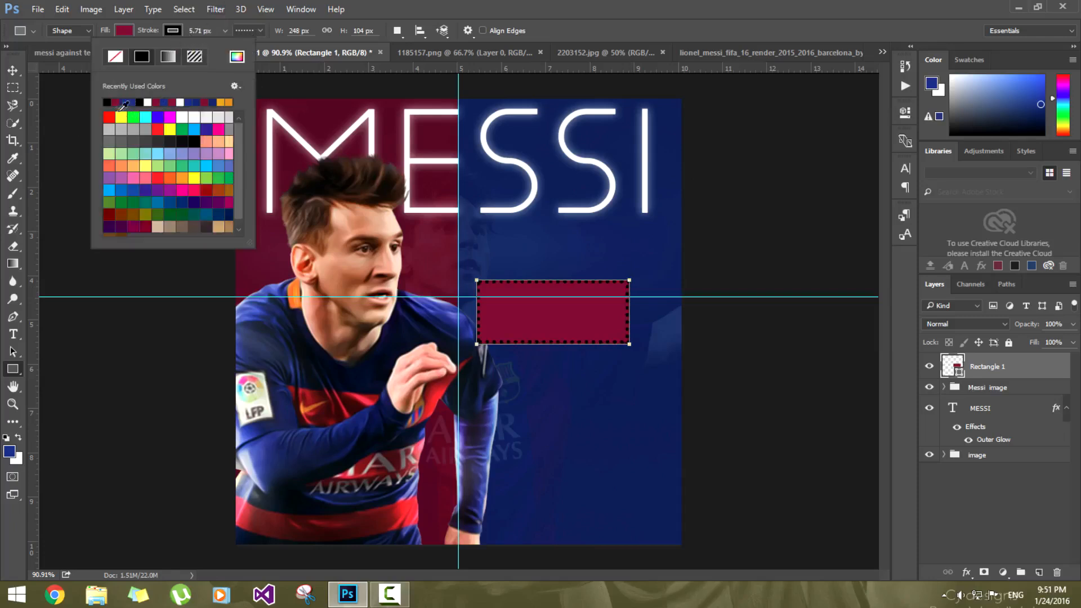
{"action": "left_click", "coordinate": [221, 102]}
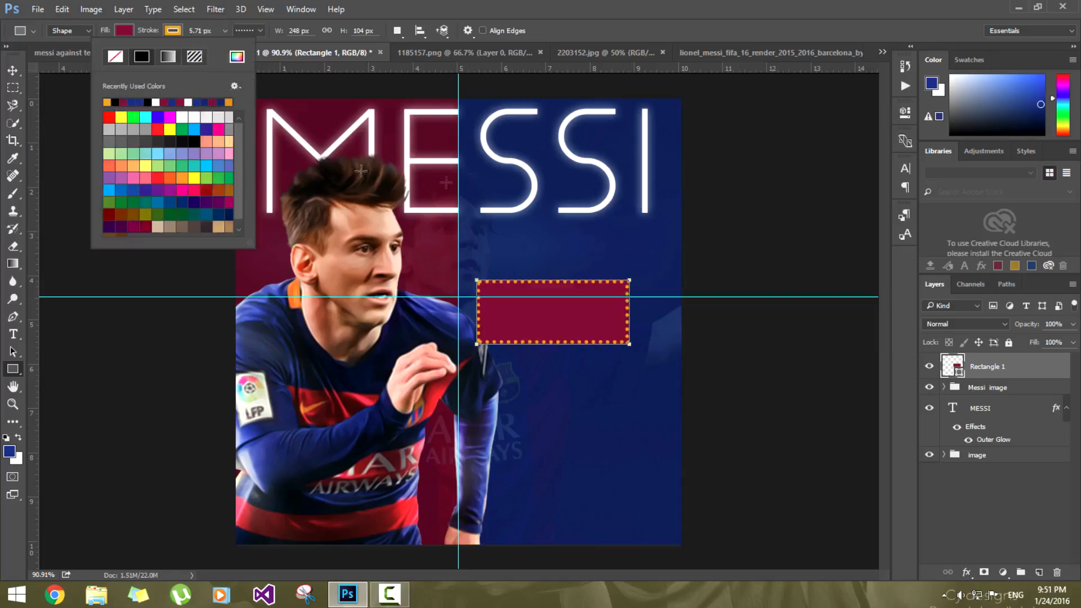
{"action": "left_click", "coordinate": [692, 22]}
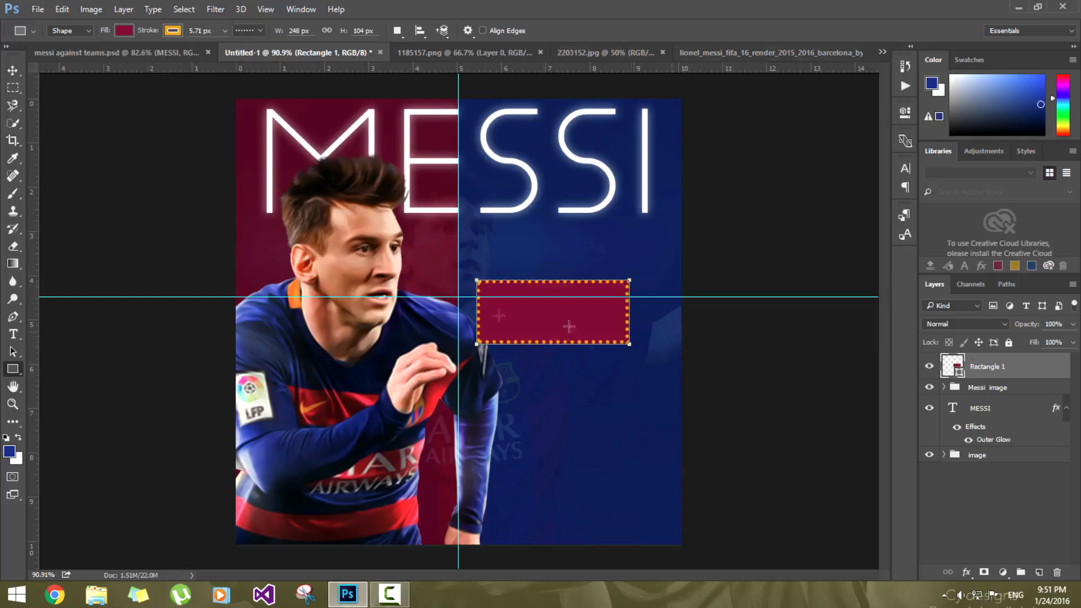
Step: Move the maroon rectangle below the horizontal guide toward the poster's outer edge and lower its opacity to 68%
{"action": "key", "text": "v"}
{"action": "left_click_drag", "start_coordinate": [594, 336], "coordinate": [624, 361]}
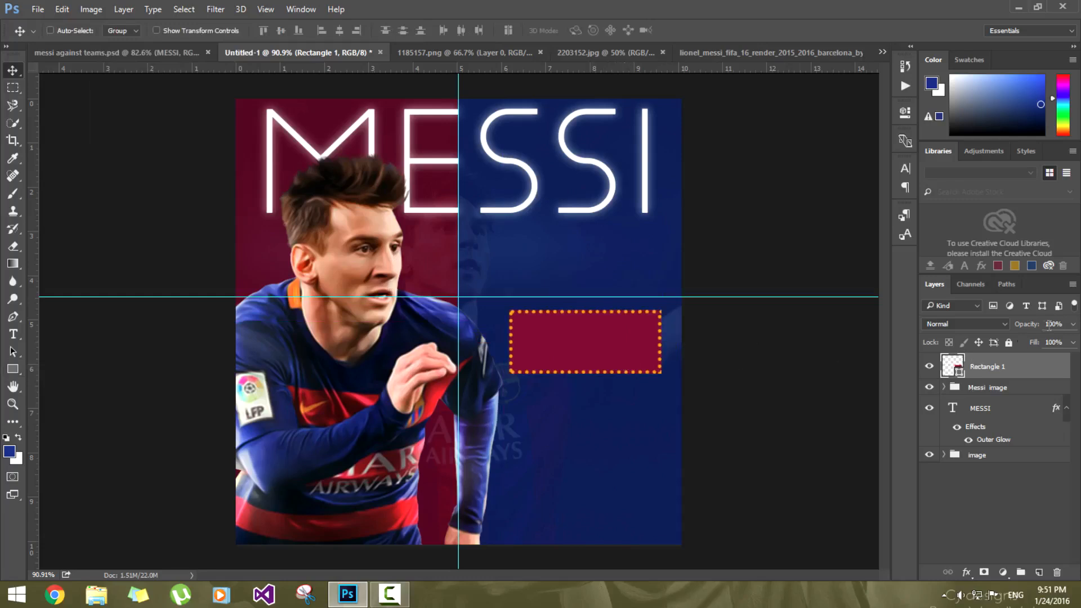
{"action": "left_click", "coordinate": [1073, 323]}
{"action": "left_click_drag", "start_coordinate": [1072, 342], "coordinate": [1051, 342]}
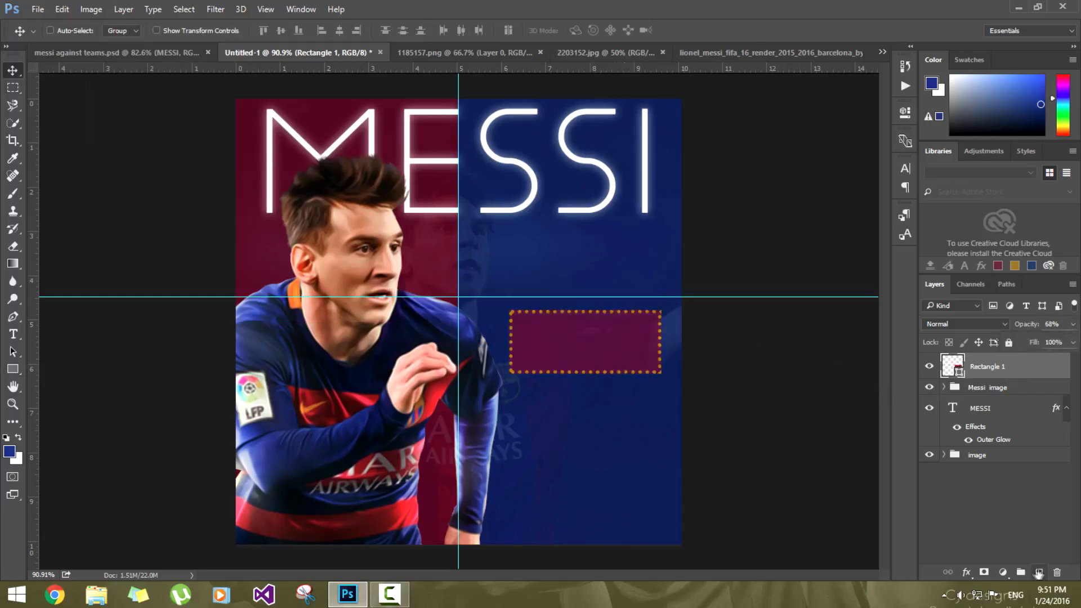
Step: Create a new layer with a text box inside the maroon rectangle containing Games at 22 pt
{"action": "left_click", "coordinate": [1039, 572]}
{"action": "left_click", "coordinate": [13, 335]}
{"action": "left_click_drag", "start_coordinate": [514, 322], "coordinate": [653, 359]}
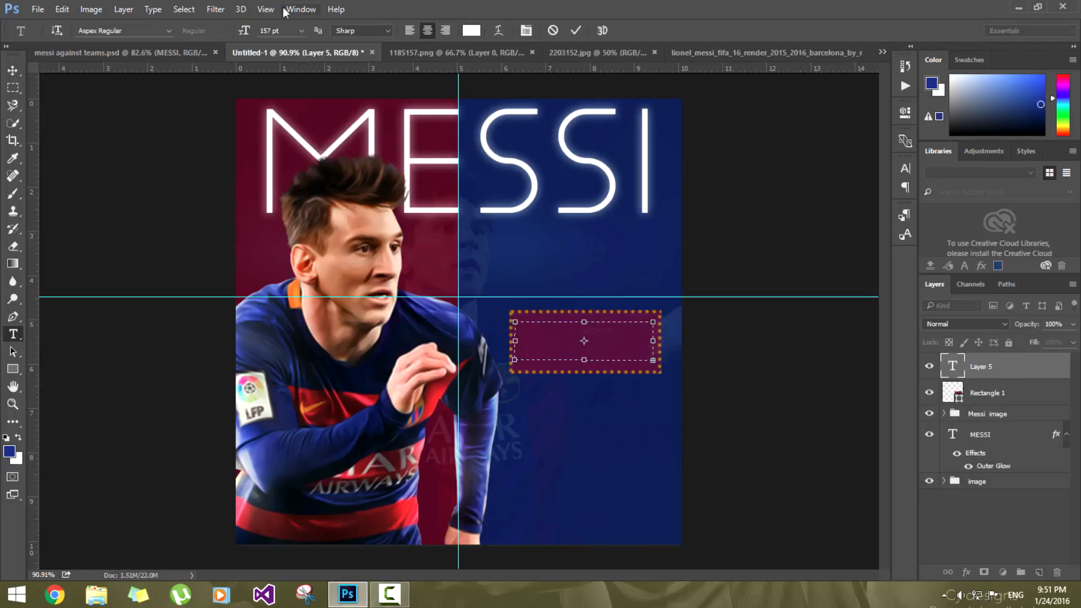
{"action": "mouse_move", "coordinate": [248, 32]}
{"action": "left_mouse_down"}
{"action": "mouse_move", "coordinate": [216, 37]}
{"action": "mouse_move", "coordinate": [243, 37]}
{"action": "mouse_move", "coordinate": [231, 32]}
{"action": "left_mouse_up"}
{"action": "left_click_drag", "start_coordinate": [243, 32], "coordinate": [246, 34]}
{"action": "type", "text": "ames"}
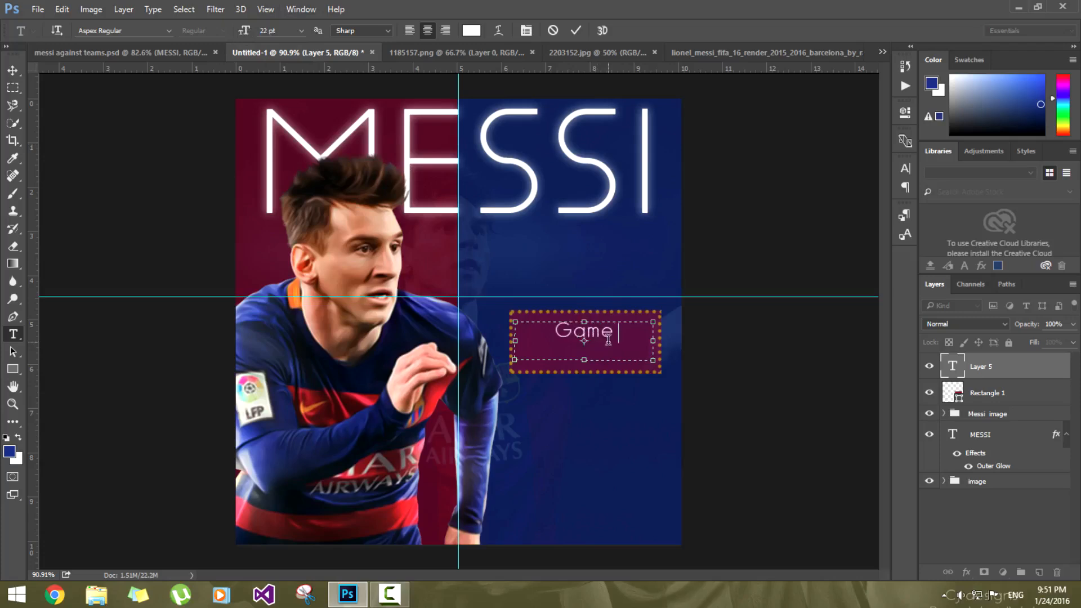
Step: Reposition the Games label inside the maroon rectangle and check the layout against messi against teams.psd
{"action": "left_click", "coordinate": [12, 70]}
{"action": "left_click_drag", "start_coordinate": [591, 339], "coordinate": [593, 367]}
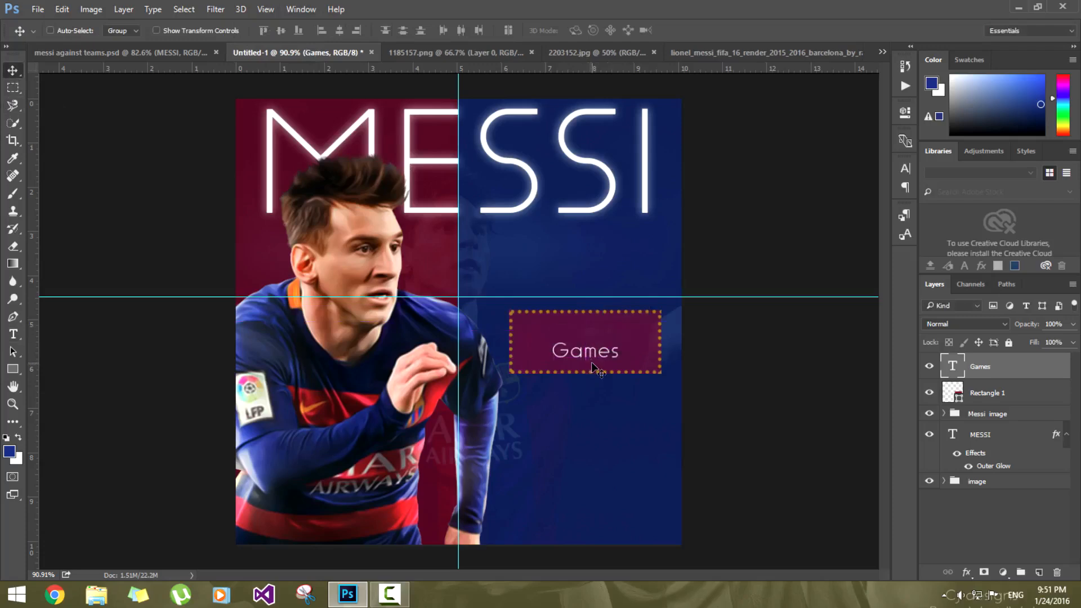
{"action": "left_click", "coordinate": [151, 51]}
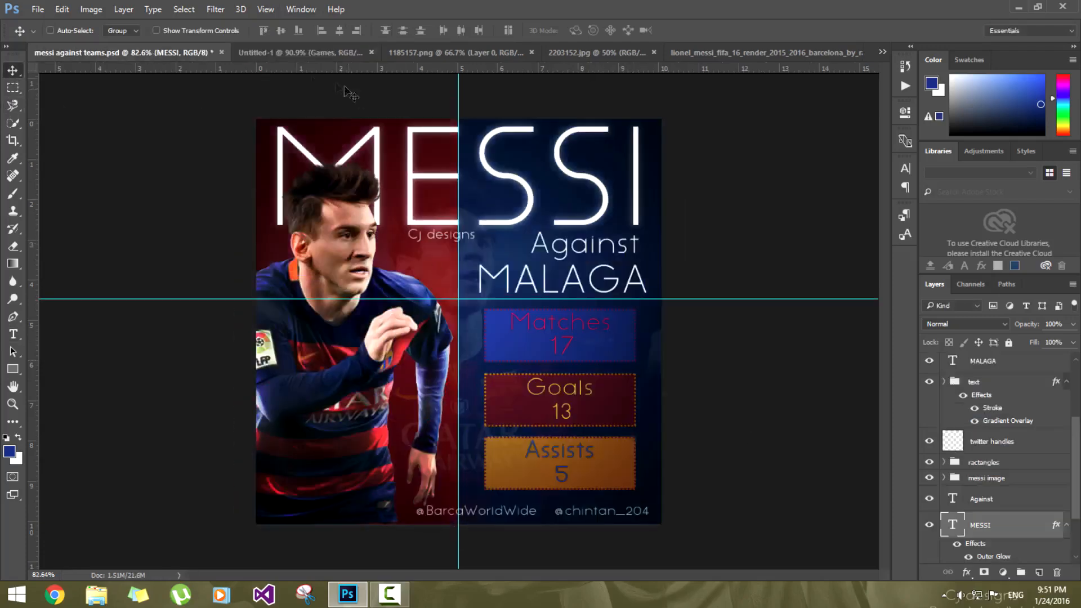
{"action": "left_click", "coordinate": [285, 58]}
Step: Duplicate the Games label, change the copy's text to 17 and place it just below Games in the rectangle
{"action": "left_click_drag", "start_coordinate": [593, 363], "coordinate": [324, 353]}
{"action": "left_click", "coordinate": [14, 335]}
{"action": "type", "text": "125"}
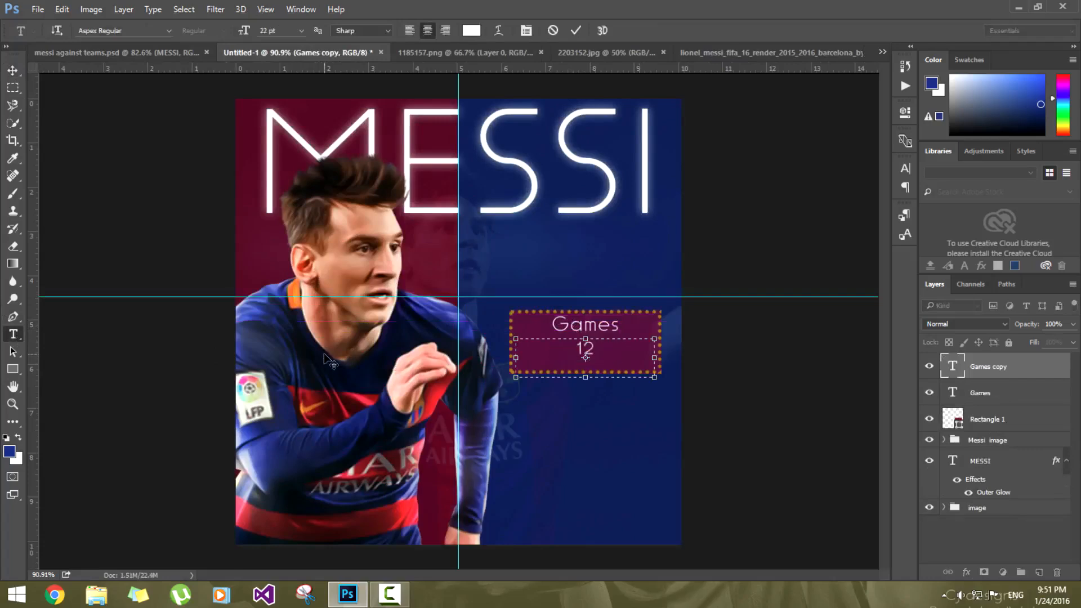
{"action": "key", "text": "BackSpace"}
{"action": "type", "text": "17"}
{"action": "key", "text": "BackSpace"}
{"action": "key", "text": "BackSpace"}
{"action": "key", "text": "BackSpace"}
{"action": "key", "text": "ctrl+Return"}
{"action": "key", "text": "v"}
{"action": "left_click_drag", "start_coordinate": [580, 354], "coordinate": [581, 357]}
Step: Scale the Games and 17 text layers together to about 117.5% and recenter them in the maroon rectangle
{"action": "left_click", "coordinate": [994, 401], "text": "shift"}
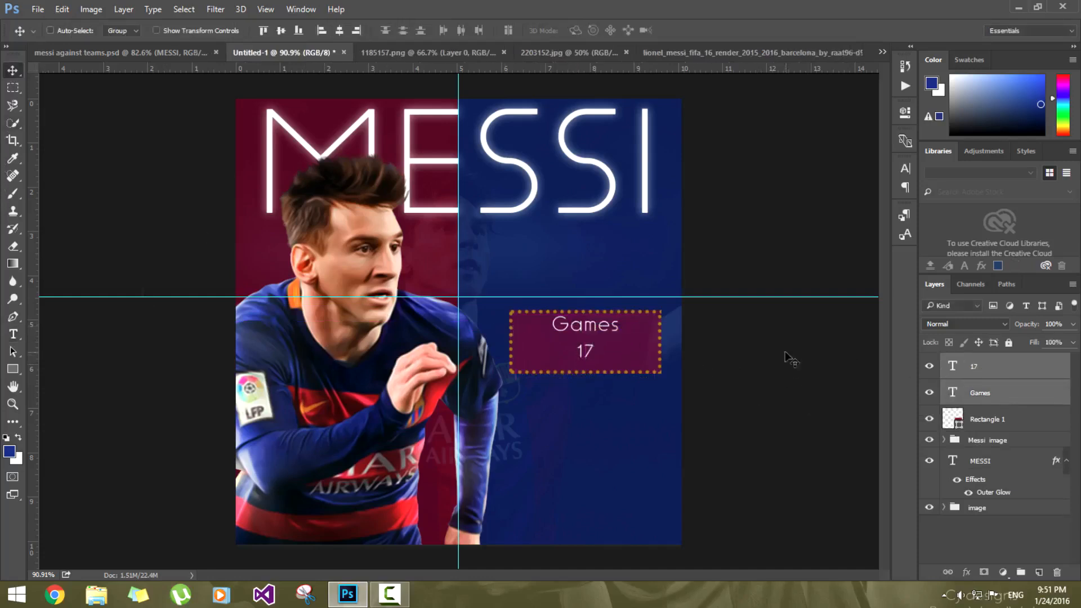
{"action": "key", "text": "ctrl+t"}
{"action": "left_click_drag", "start_coordinate": [655, 381], "coordinate": [678, 391]}
{"action": "left_click_drag", "start_coordinate": [626, 357], "coordinate": [616, 359]}
{"action": "key", "text": "Return"}
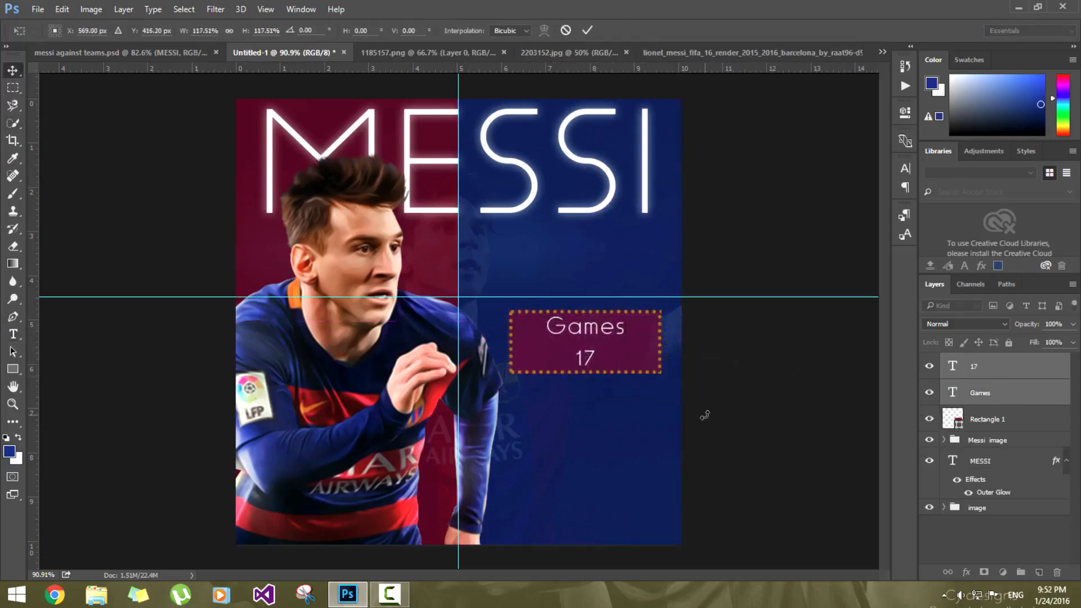
Step: Duplicate the Rectangle 1, Games and 17 layers together twice, stacking the copies as two more boxes below the first
{"action": "left_click", "coordinate": [990, 421]}
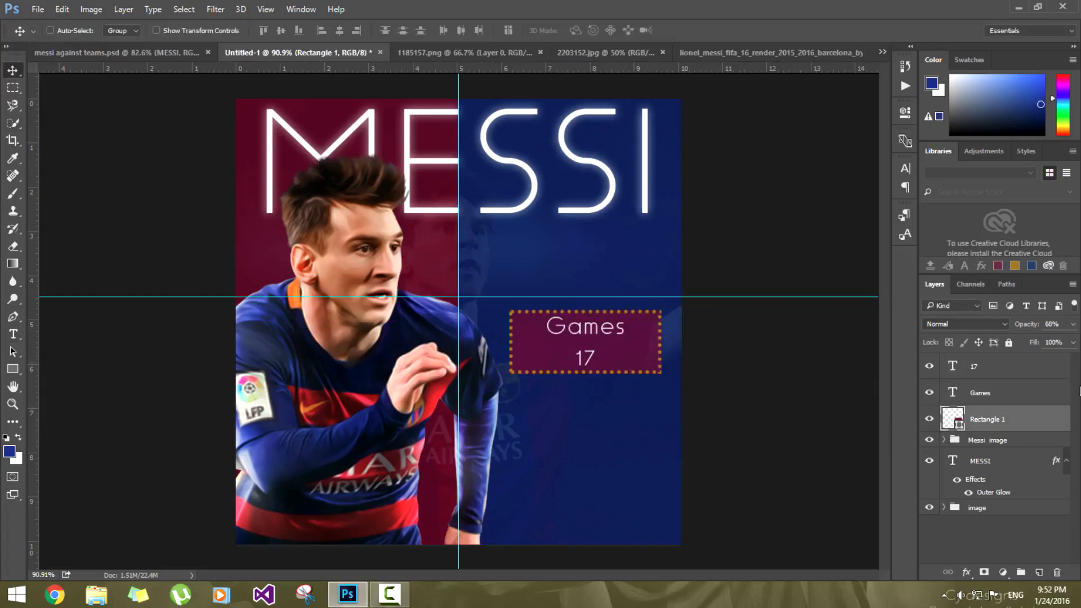
{"action": "left_click", "coordinate": [986, 377], "text": "shift"}
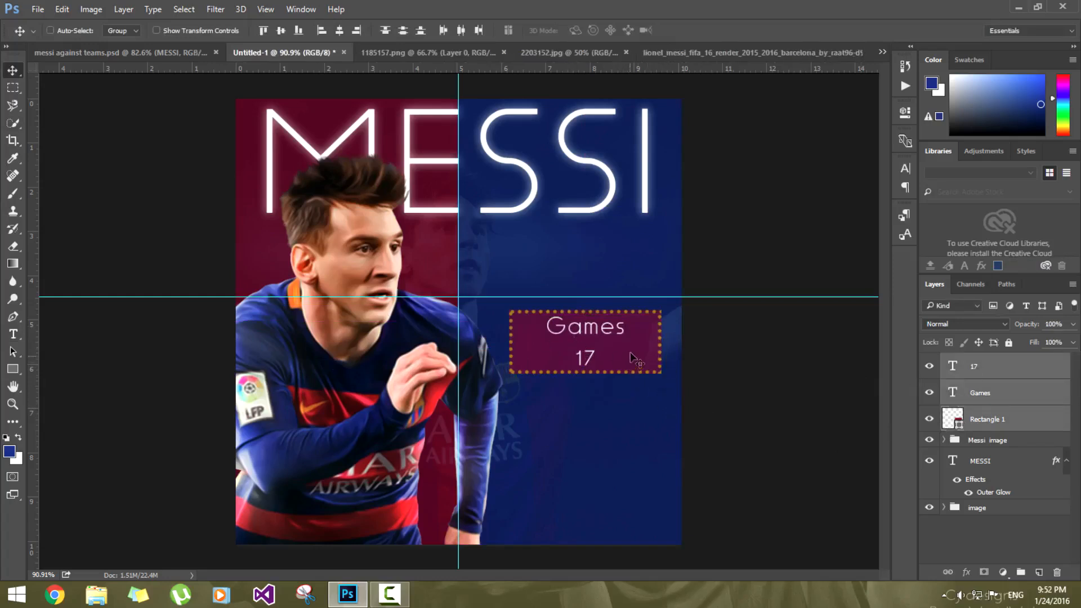
{"action": "left_click_drag", "start_coordinate": [618, 346], "coordinate": [624, 504]}
Step: Recolor the lowest statistic box with a blue fill and a maroon dotted stroke
{"action": "left_click", "coordinate": [1031, 421]}
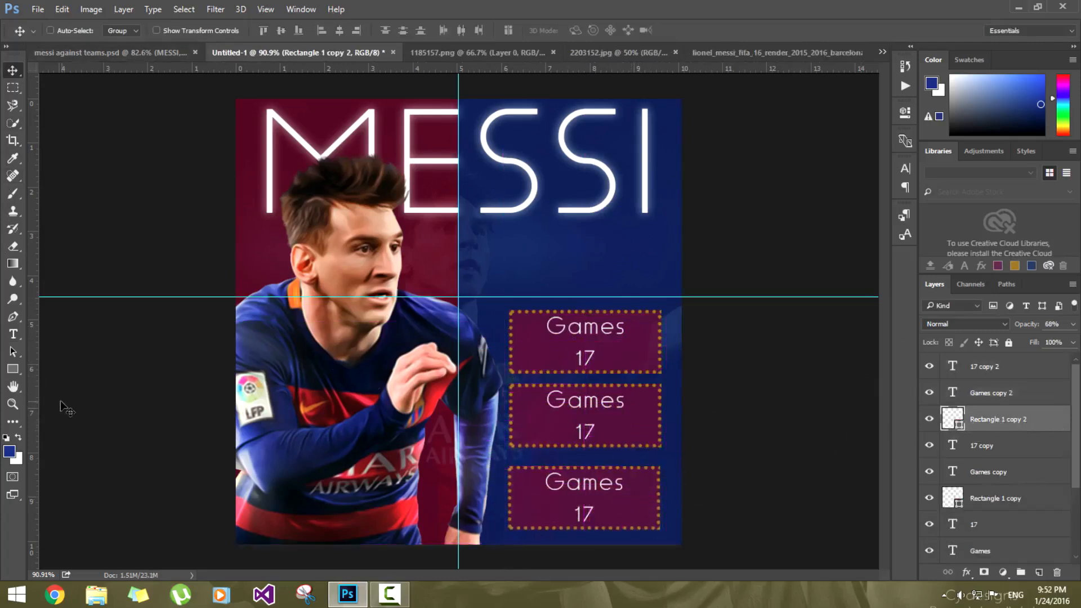
{"action": "left_click", "coordinate": [12, 370]}
{"action": "left_click", "coordinate": [124, 30]}
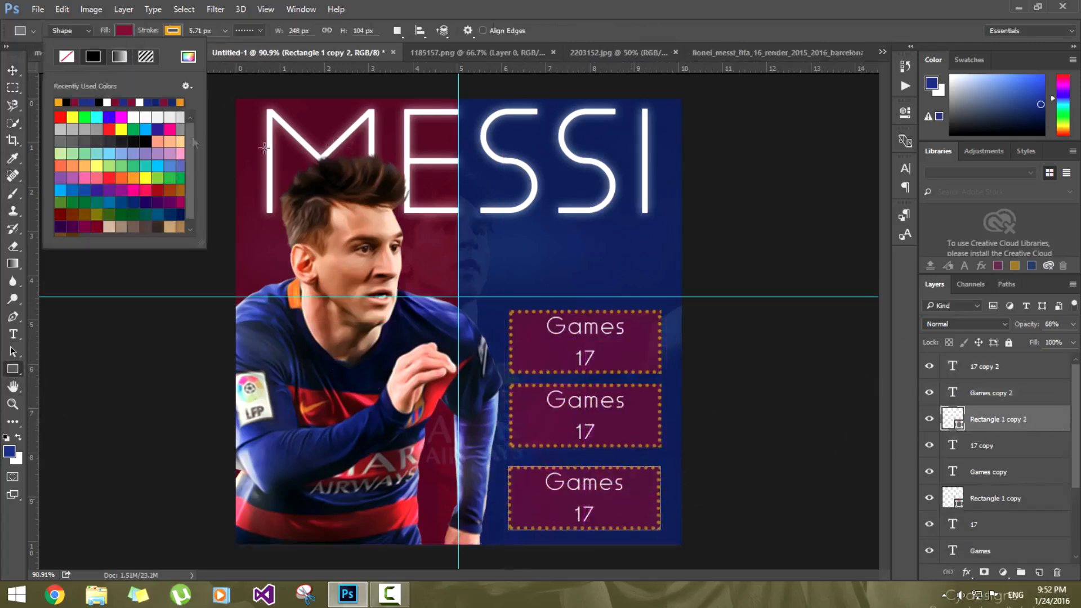
{"action": "left_click", "coordinate": [84, 100]}
{"action": "left_click", "coordinate": [171, 31]}
{"action": "left_click", "coordinate": [172, 102]}
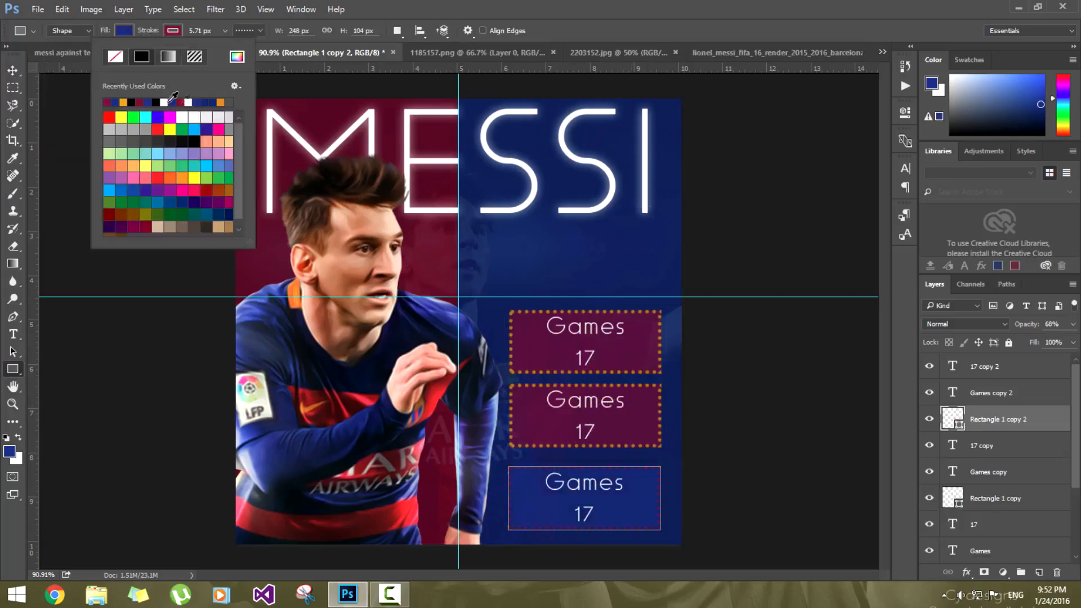
Step: Recolor the middle statistic box with an orange fill and a dark blue dotted stroke
{"action": "left_click", "coordinate": [1008, 393]}
{"action": "left_click", "coordinate": [1005, 499]}
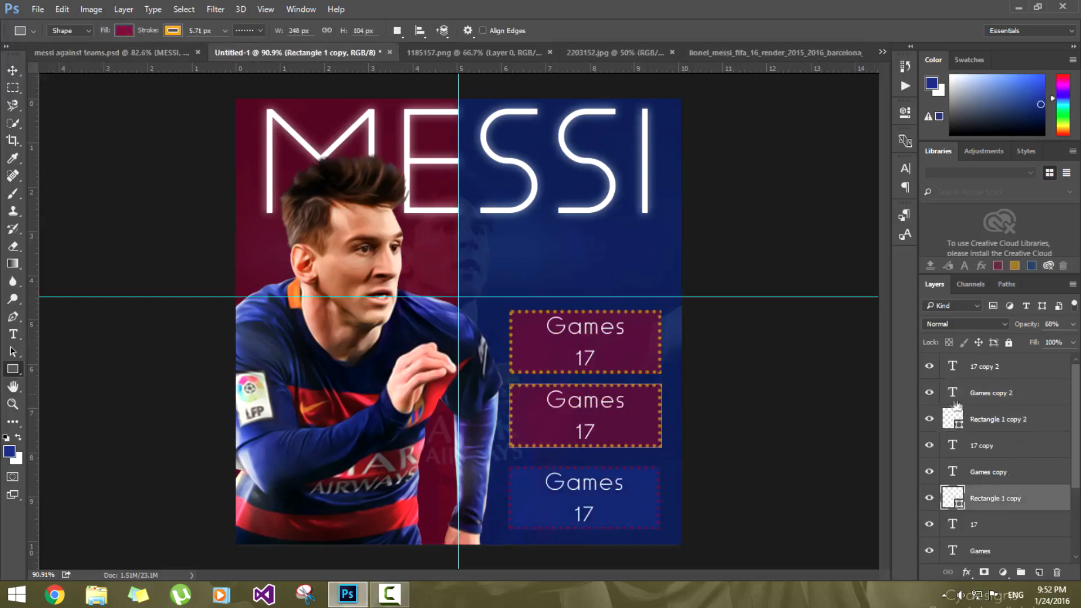
{"action": "left_click", "coordinate": [124, 30]}
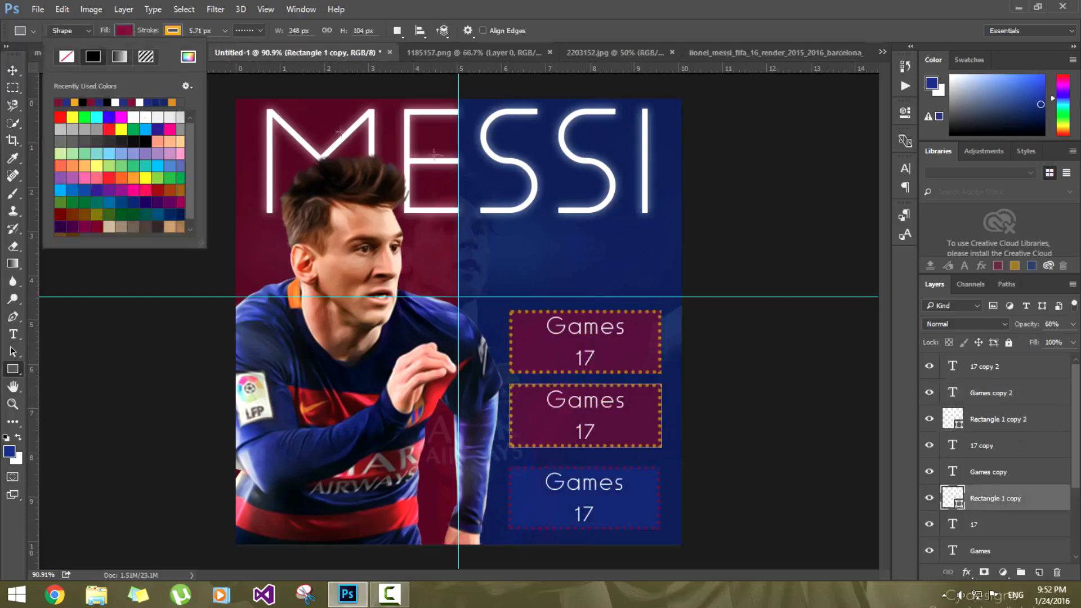
{"action": "left_click", "coordinate": [172, 102]}
{"action": "left_click", "coordinate": [170, 30]}
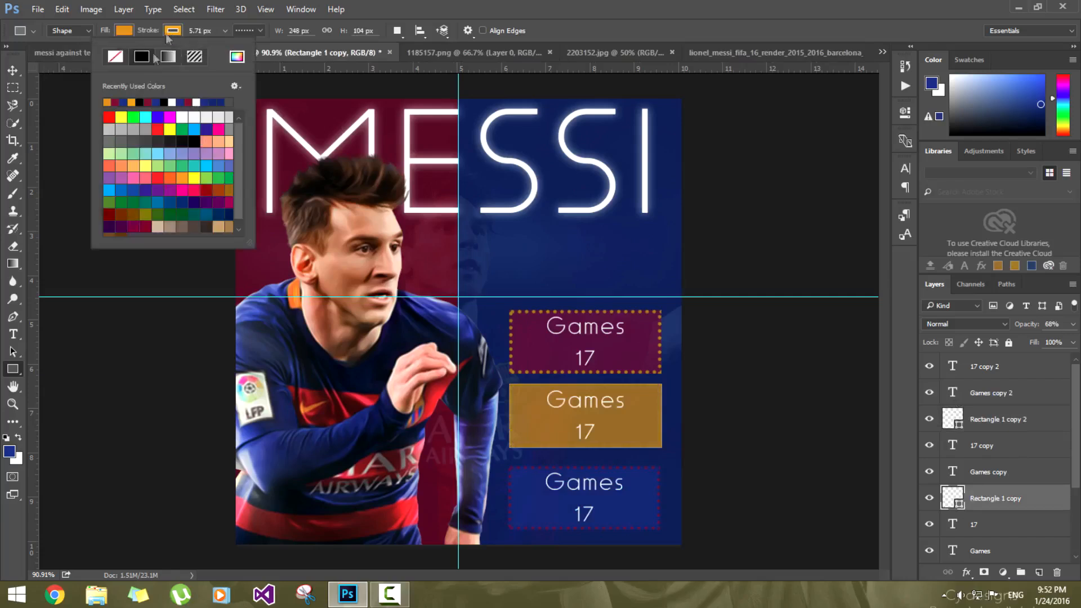
{"action": "left_click", "coordinate": [123, 102]}
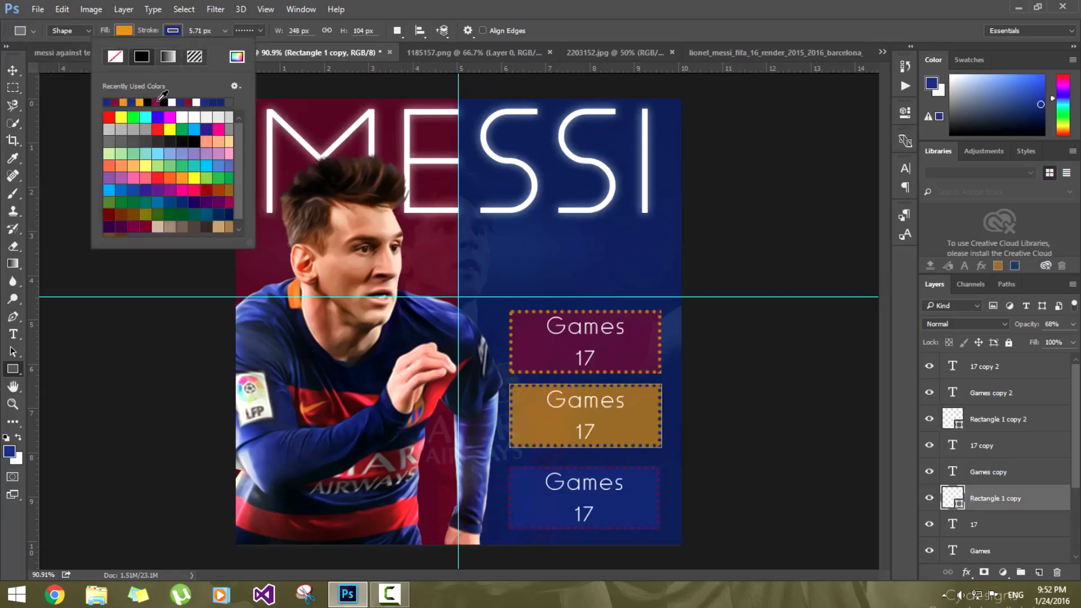
{"action": "left_click", "coordinate": [659, 4]}
Step: Check messi against teams.psd for reference and fill a new layer in Untitled-1 with a reversed black-to-white radial gradient from the canvas center
{"action": "scroll", "coordinate": [637, 261], "scroll_direction": "down", "scroll_amount": 3}
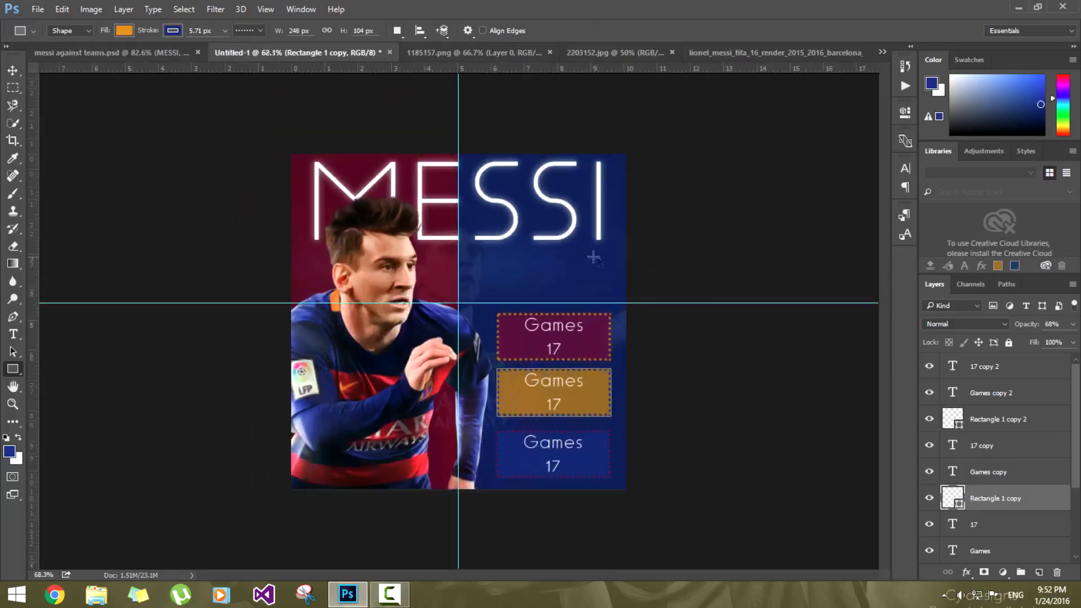
{"action": "left_click", "coordinate": [149, 52]}
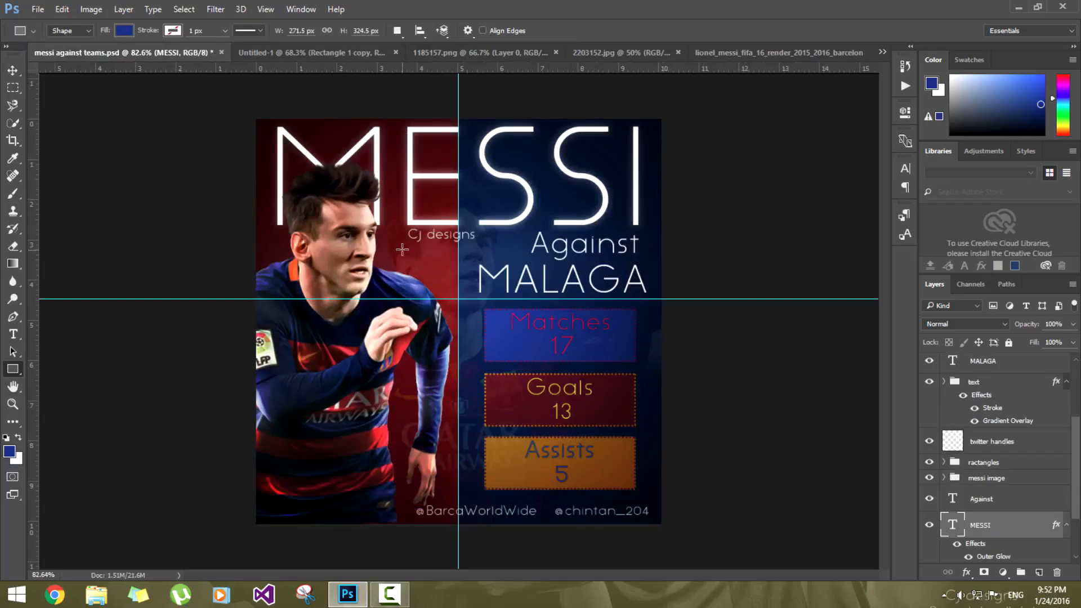
{"action": "left_click", "coordinate": [278, 53]}
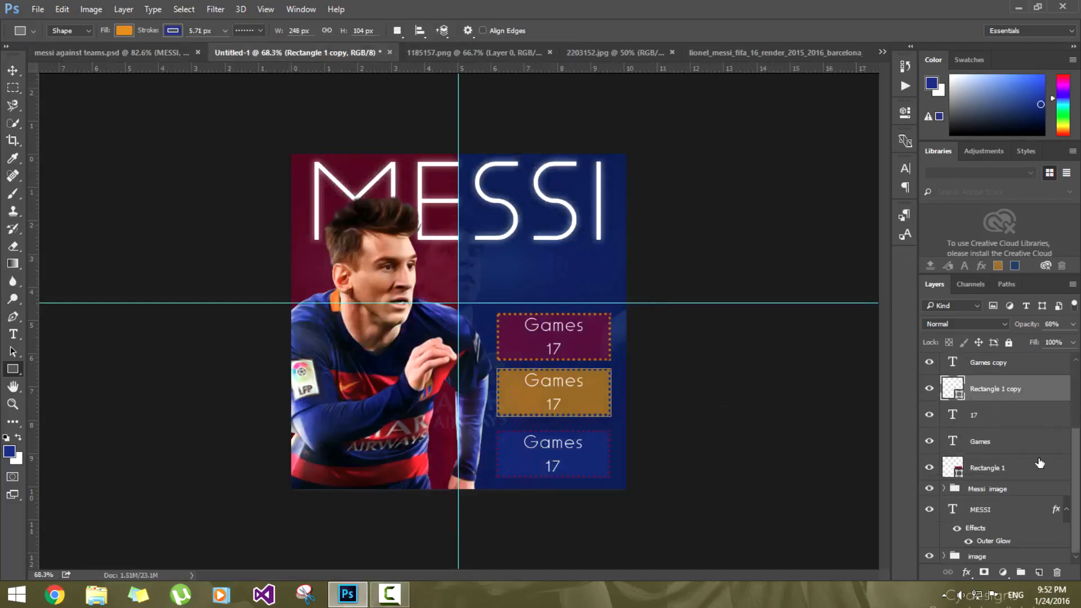
{"action": "left_click", "coordinate": [990, 559]}
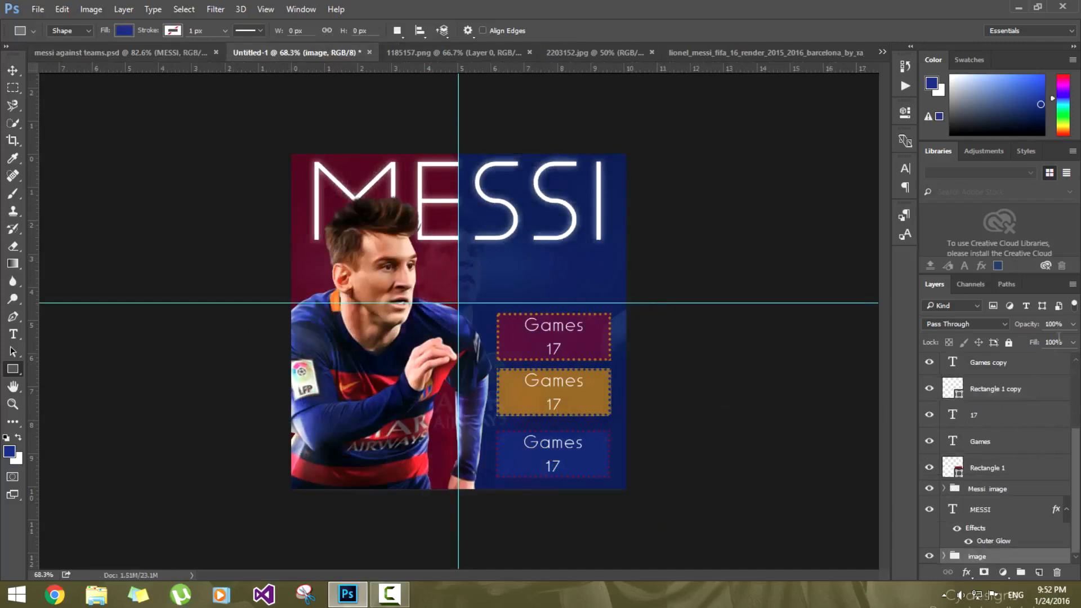
{"action": "left_click", "coordinate": [989, 373]}
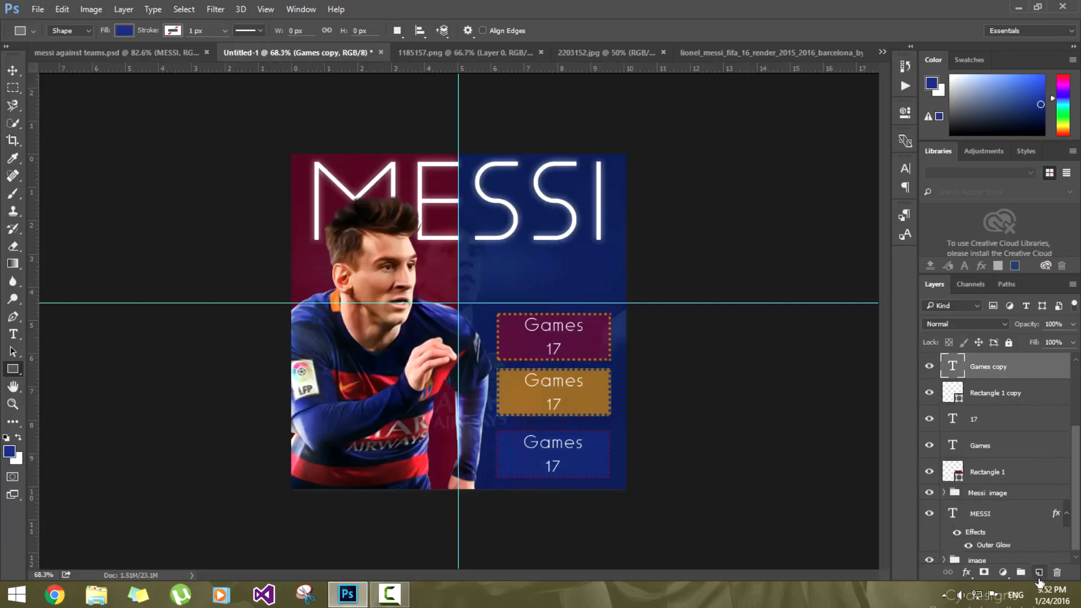
{"action": "left_click", "coordinate": [1039, 573]}
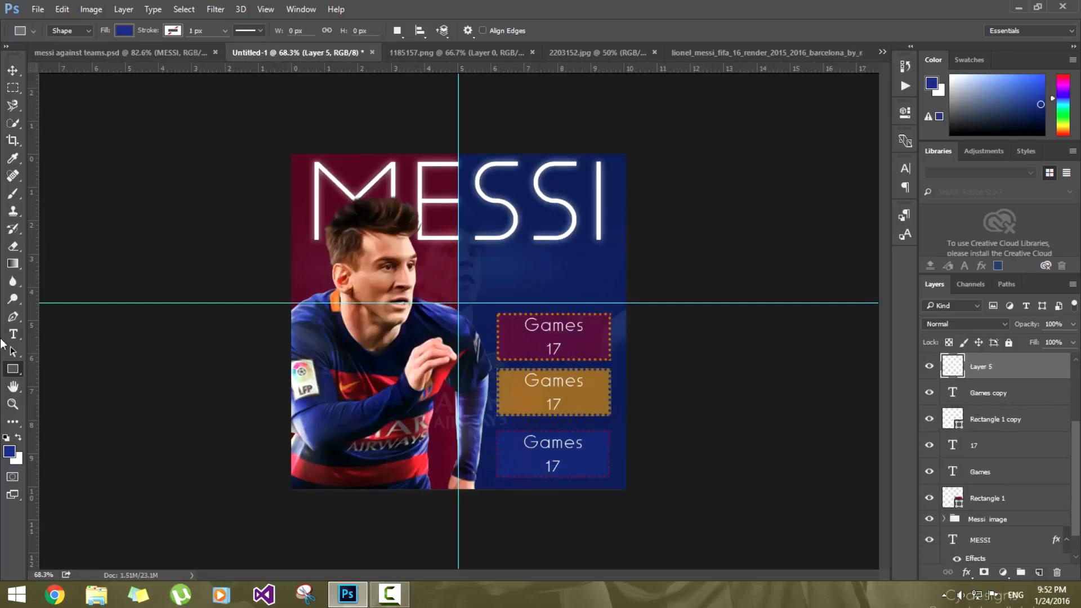
{"action": "left_click", "coordinate": [11, 270]}
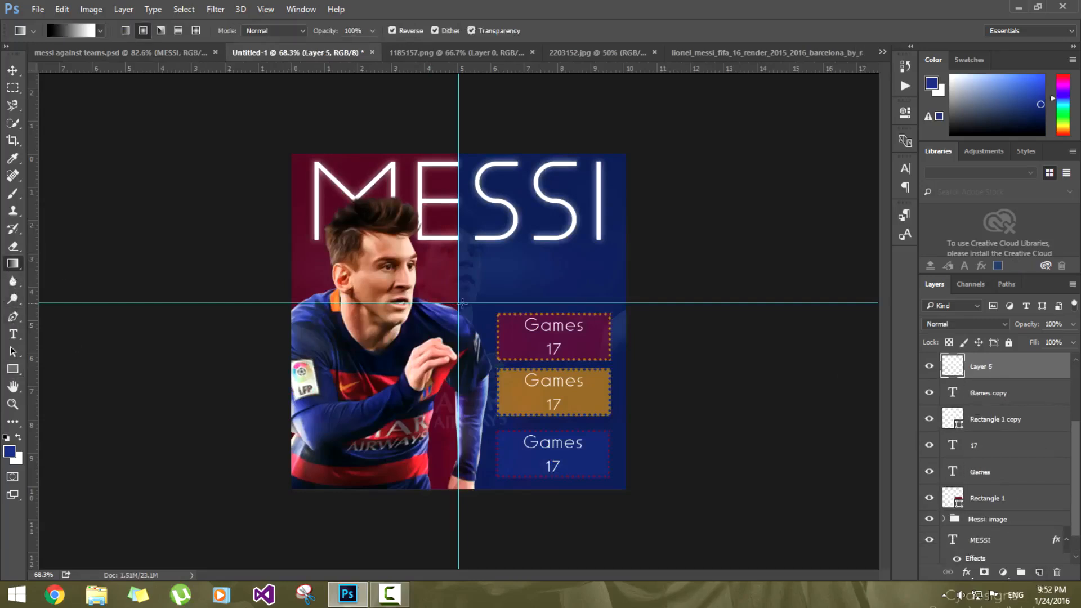
{"action": "left_click_drag", "start_coordinate": [459, 303], "coordinate": [635, 146]}
Step: Set the gradient layer's blend mode to Overlay and move it to the top of the layer stack
{"action": "left_click", "coordinate": [991, 325]}
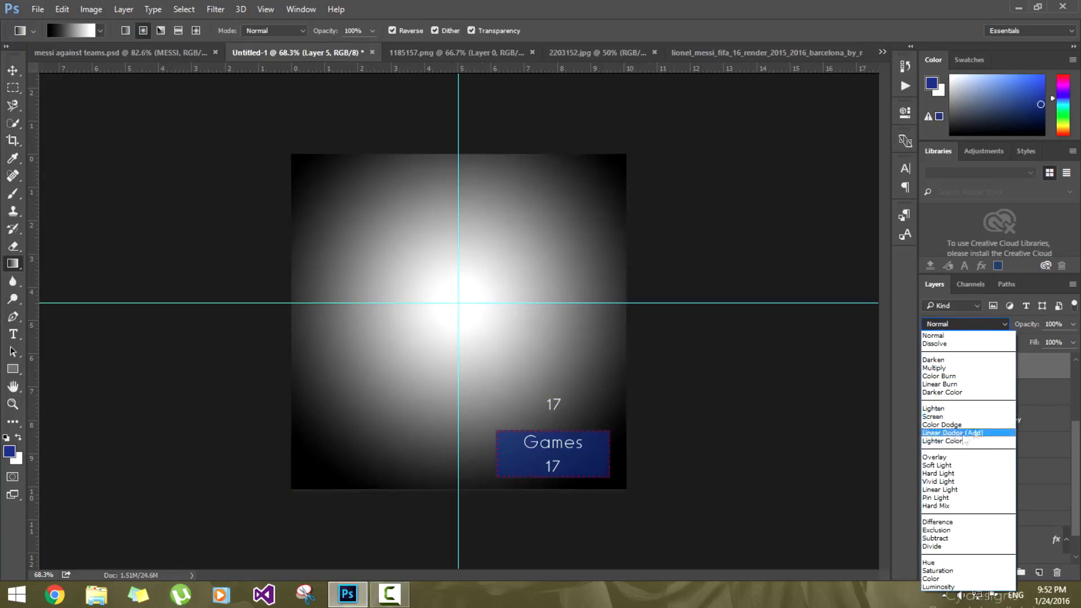
{"action": "left_click", "coordinate": [952, 458]}
{"action": "mouse_move", "coordinate": [1005, 370]}
{"action": "left_mouse_down"}
{"action": "mouse_move", "coordinate": [1008, 342]}
{"action": "mouse_move", "coordinate": [1007, 356]}
{"action": "left_mouse_up"}
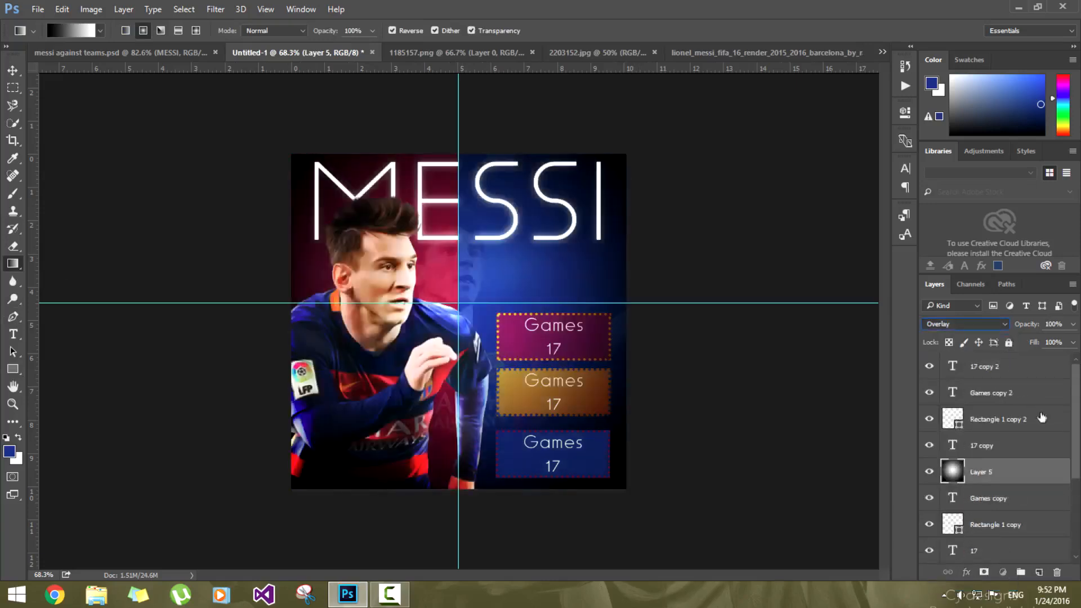
{"action": "left_click_drag", "start_coordinate": [974, 476], "coordinate": [985, 363]}
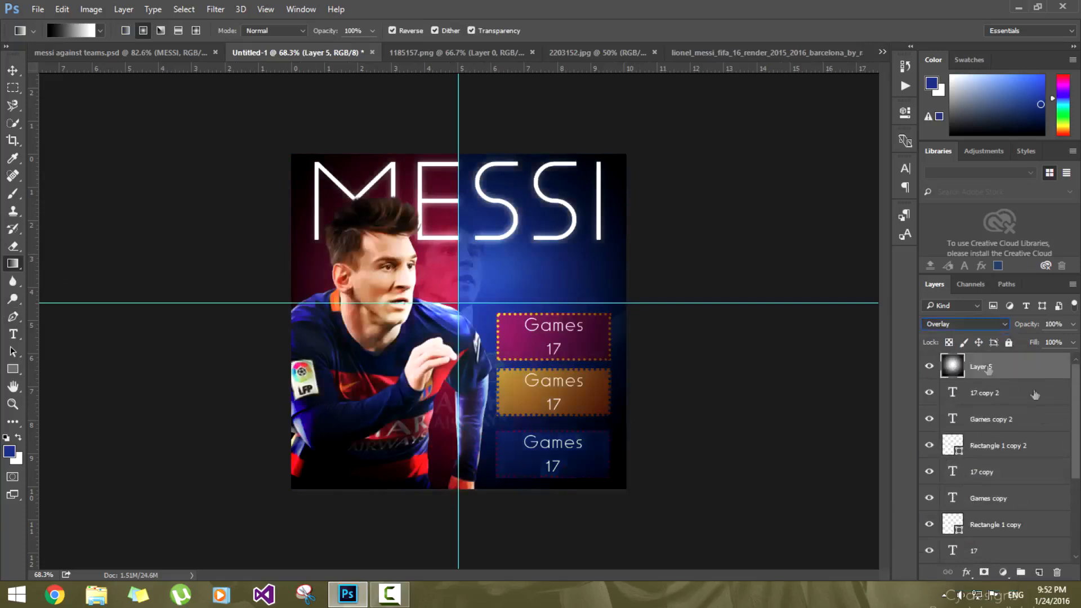
Step: Lower the gradient layer's opacity to 83% and review its effect on the whole poster
{"action": "left_click", "coordinate": [1073, 324]}
{"action": "left_click_drag", "start_coordinate": [1052, 344], "coordinate": [1055, 345]}
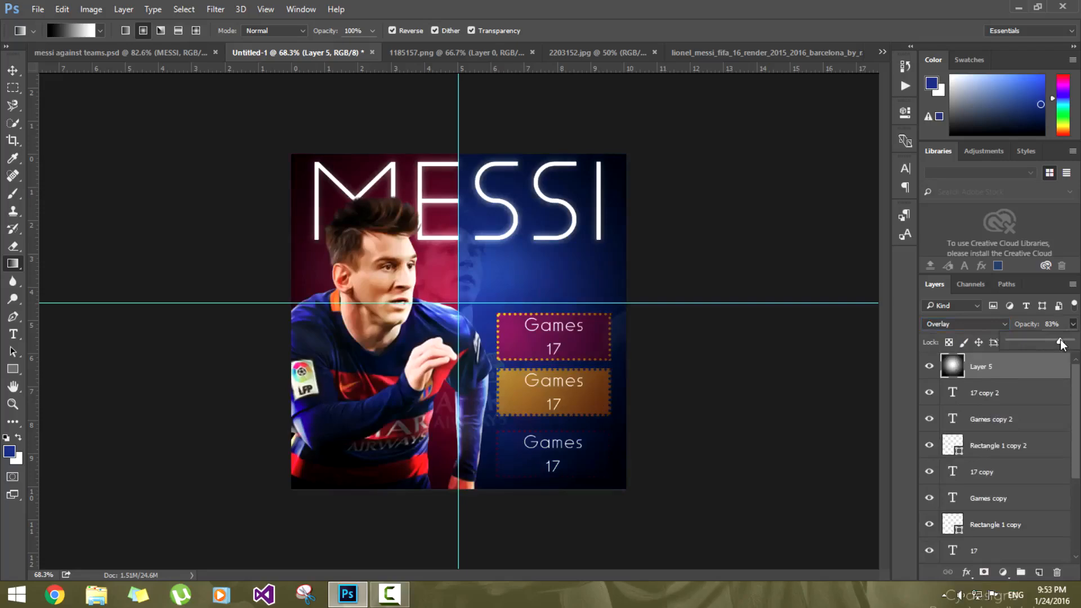
{"action": "scroll", "coordinate": [512, 378], "scroll_direction": "down", "scroll_amount": 4}
{"action": "scroll", "coordinate": [513, 378], "scroll_direction": "up", "scroll_amount": 7}
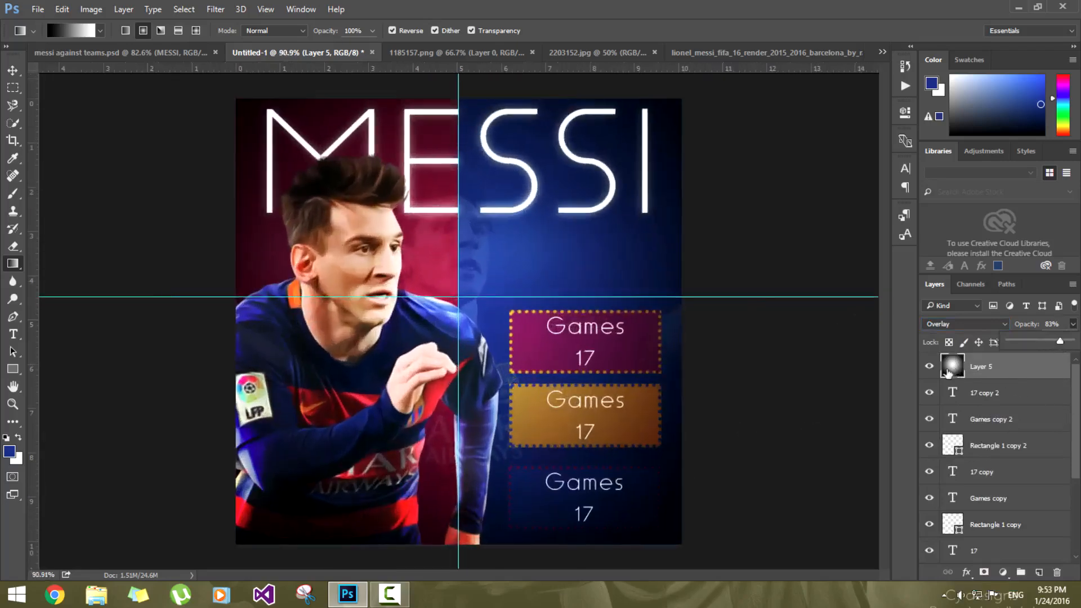
{"action": "left_click", "coordinate": [932, 391]}
{"action": "scroll", "coordinate": [541, 307], "scroll_direction": "down", "scroll_amount": 3}
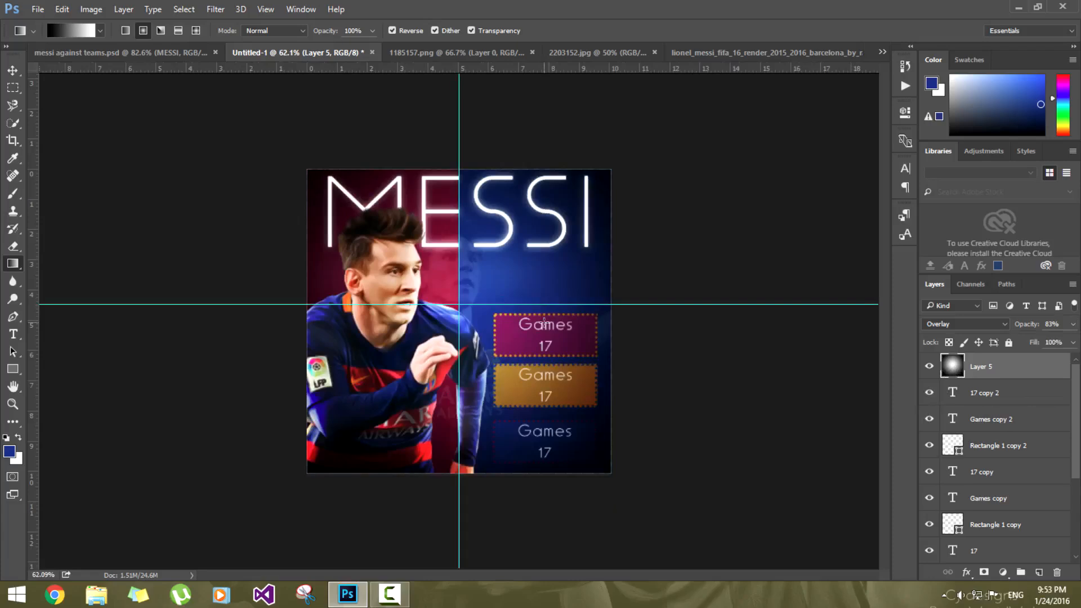
{"action": "left_click", "coordinate": [436, 52]}
{"action": "left_click", "coordinate": [320, 52]}
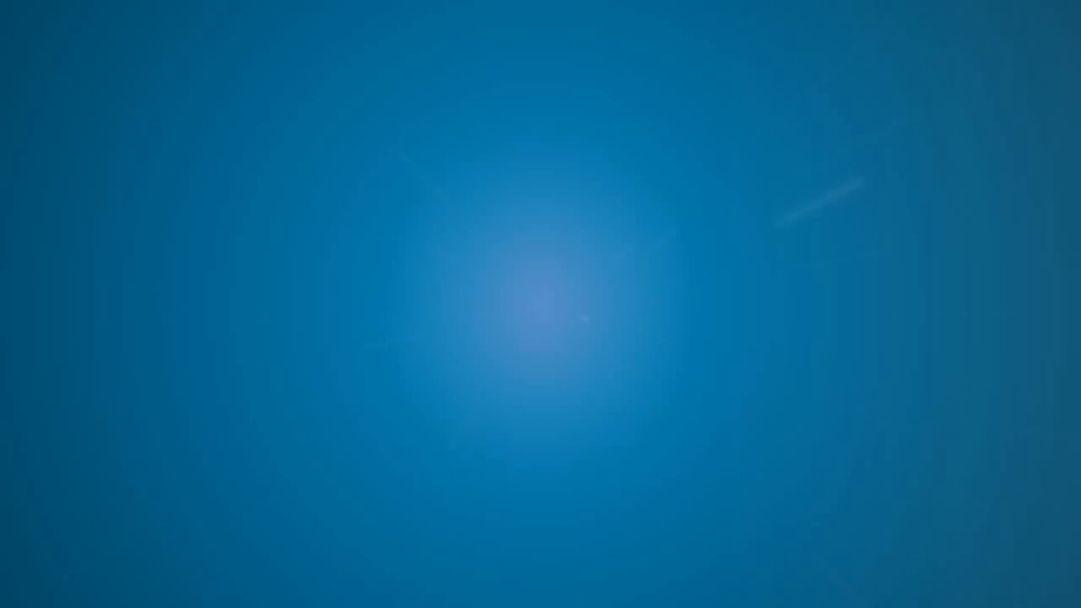